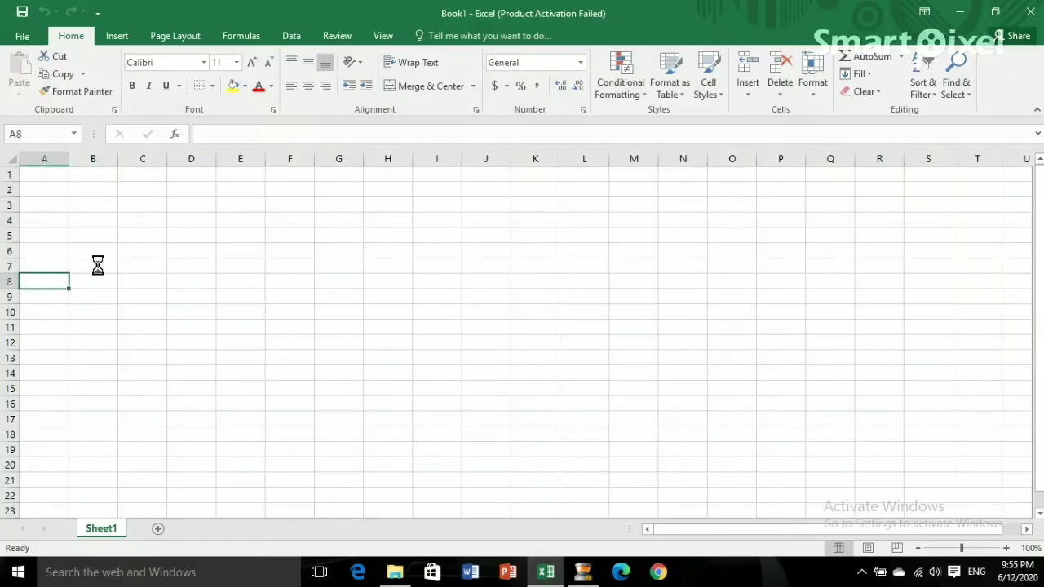
Step: Enter the headers sn in A8 and name of students in B8, autofitting column B
{"action": "type", "text": "sn"}
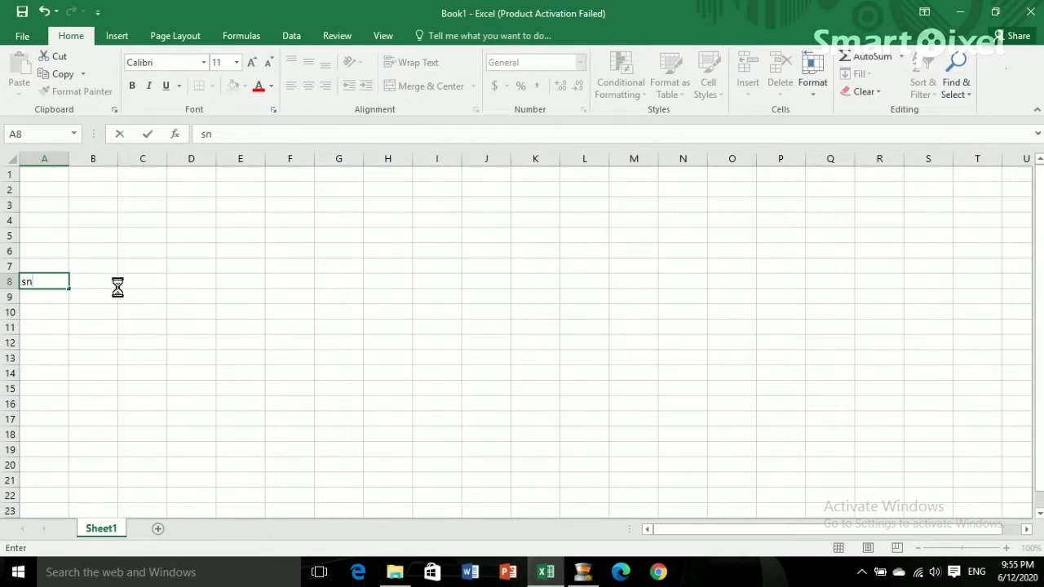
{"action": "left_click", "coordinate": [107, 285]}
{"action": "type", "text": "name of students"}
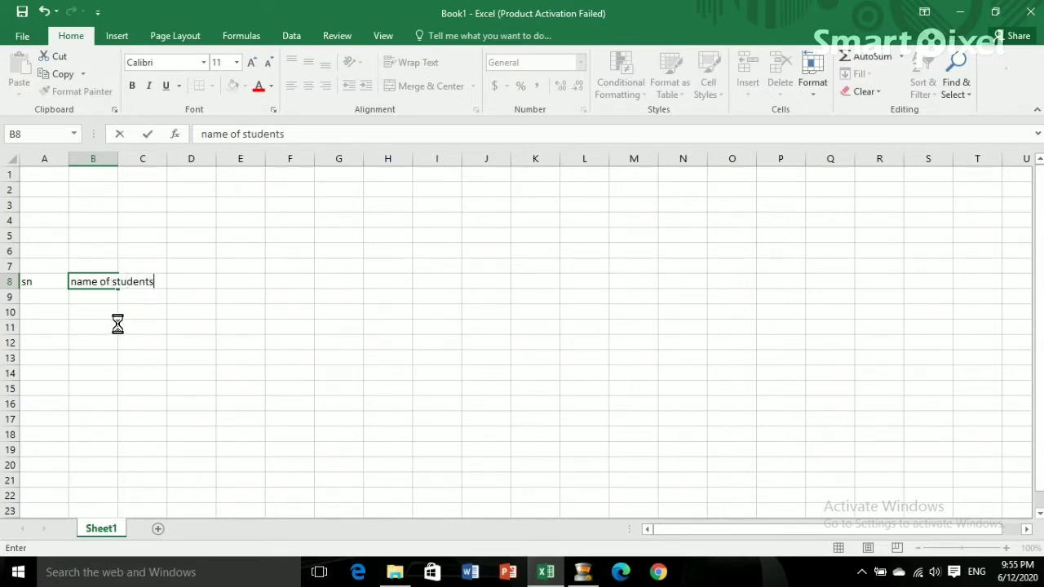
{"action": "left_click", "coordinate": [155, 308]}
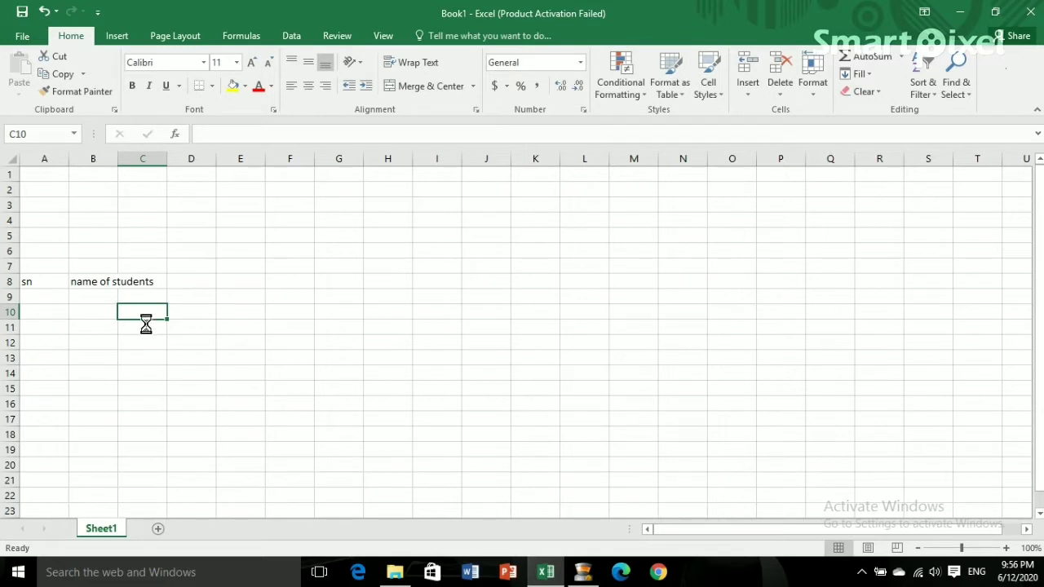
{"action": "double_click", "coordinate": [119, 161]}
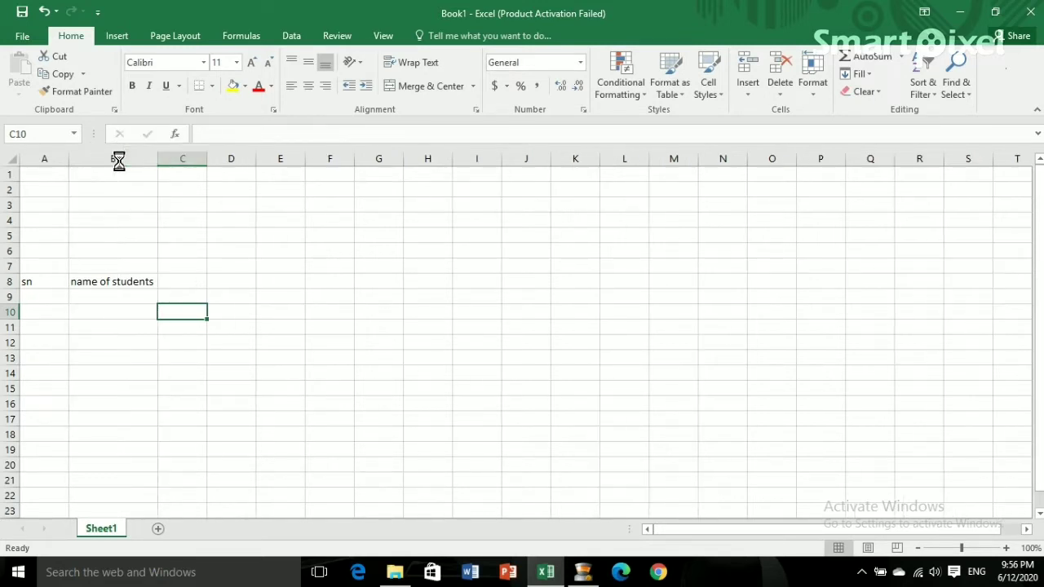
Step: Enter the first date 1-Jan in C8
{"action": "left_click", "coordinate": [186, 282]}
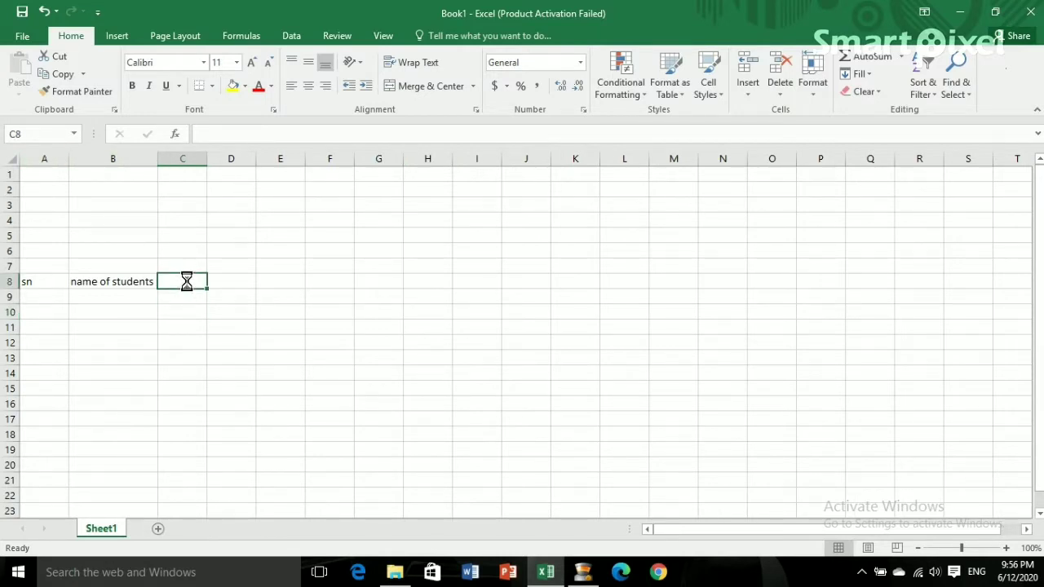
{"action": "type", "text": "1-jan"}
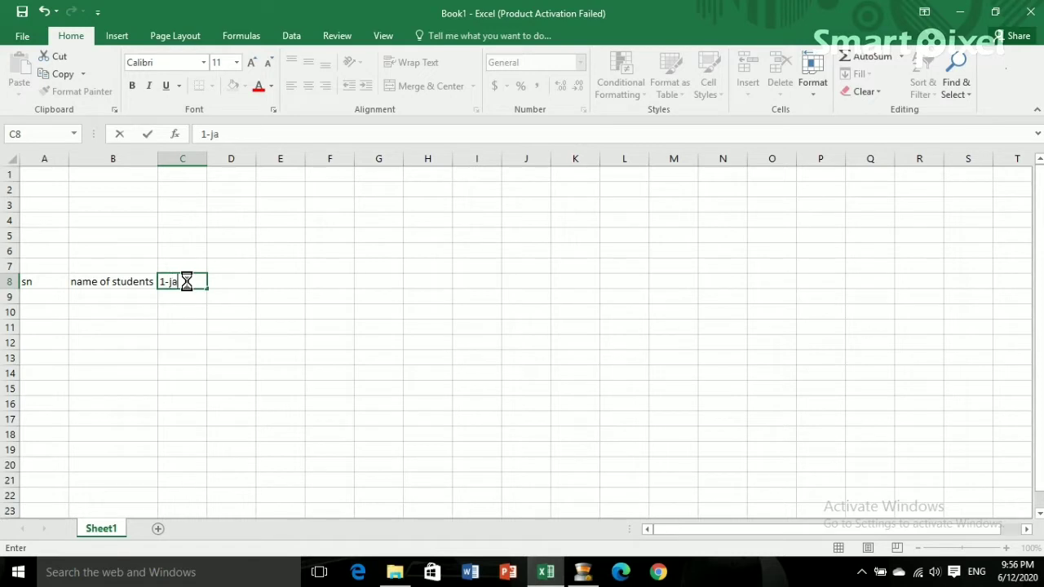
{"action": "left_click", "coordinate": [199, 326]}
{"action": "left_click", "coordinate": [183, 281]}
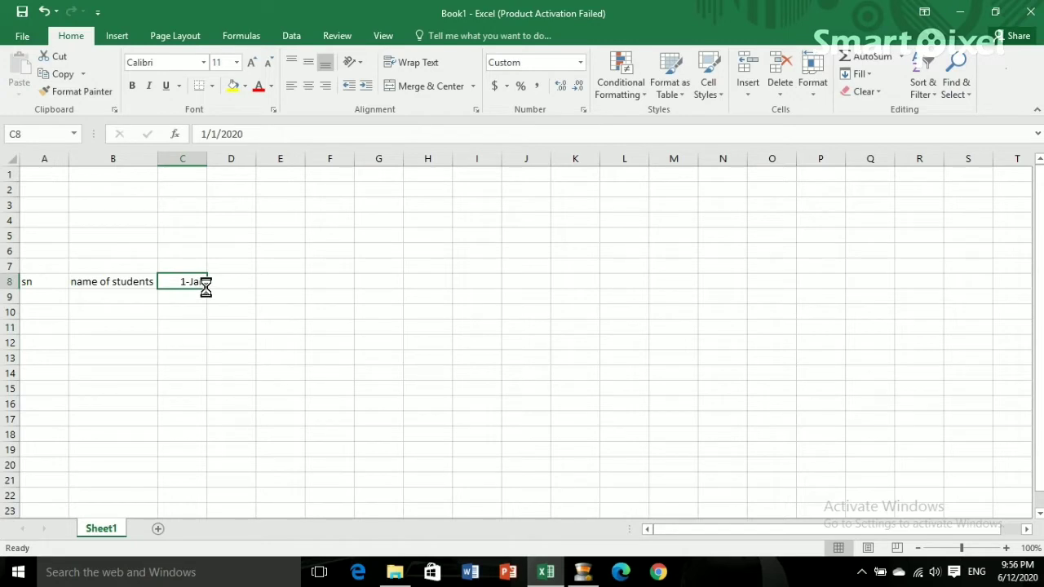
Step: Fill the January dates from 1-Jan through 31-Jan across C8:AG8
{"action": "mouse_move", "coordinate": [206, 286]}
{"action": "left_mouse_down"}
{"action": "mouse_move", "coordinate": [965, 287]}
{"action": "mouse_move", "coordinate": [610, 299]}
{"action": "mouse_move", "coordinate": [634, 299]}
{"action": "left_mouse_up"}
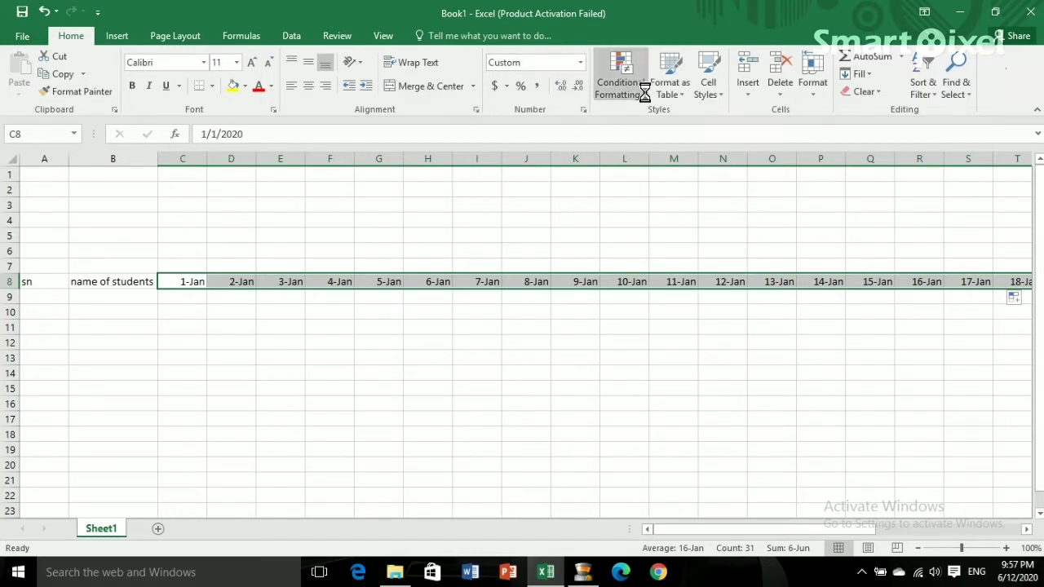
Step: Replace the d-mmm date format with custom format dd so dates show 01, 02, 03
{"action": "left_click", "coordinate": [583, 110]}
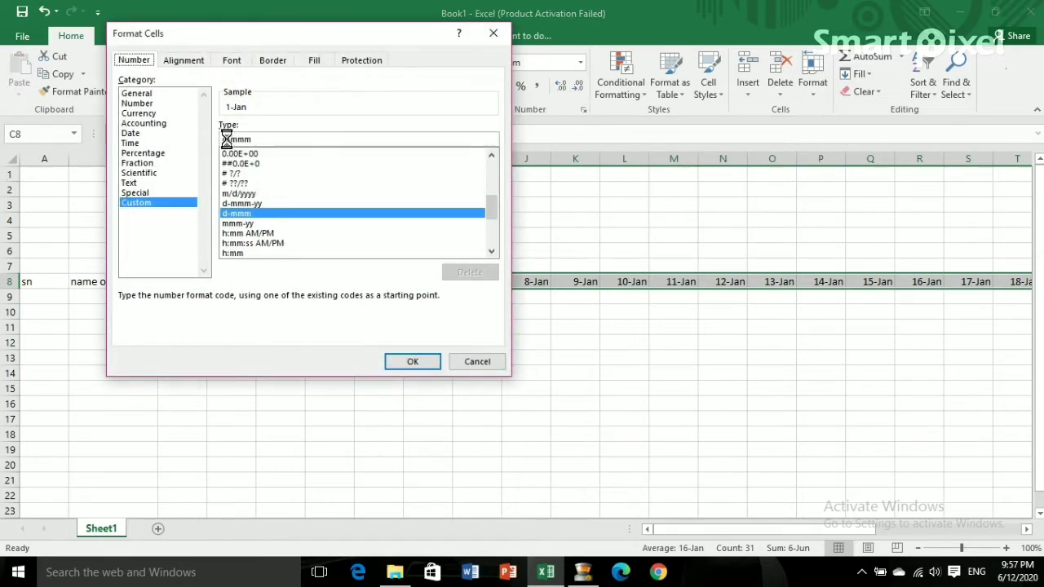
{"action": "left_click", "coordinate": [256, 138]}
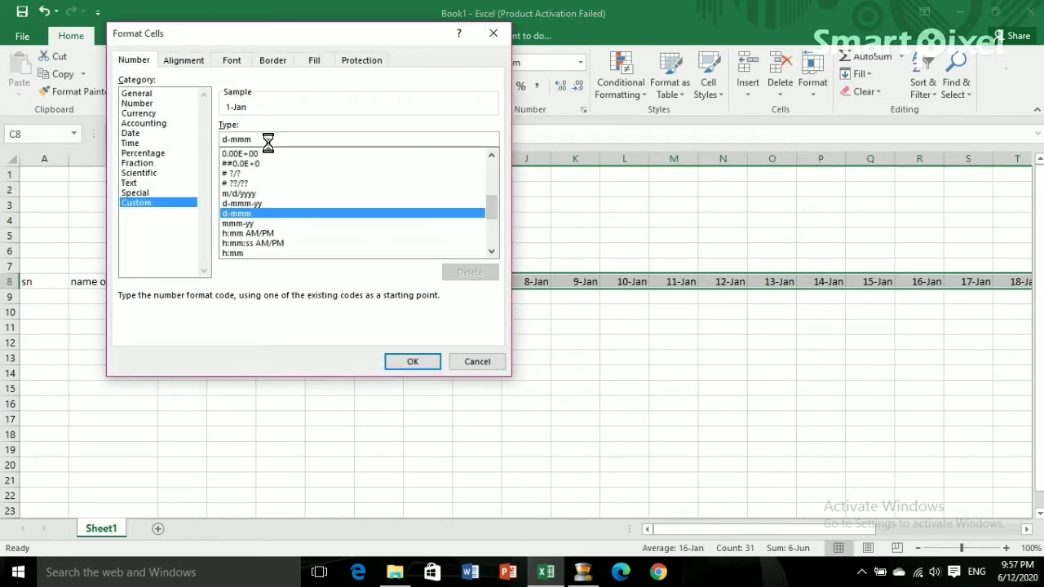
{"action": "key", "text": "BackSpace"}
{"action": "key", "text": "BackSpace"}
{"action": "key", "text": "BackSpace"}
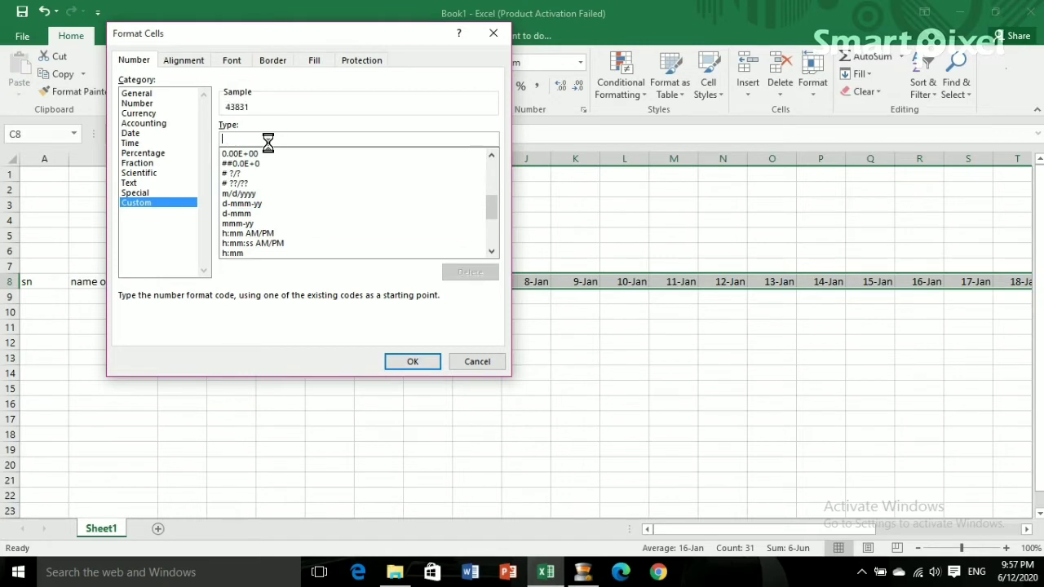
{"action": "type", "text": "dd"}
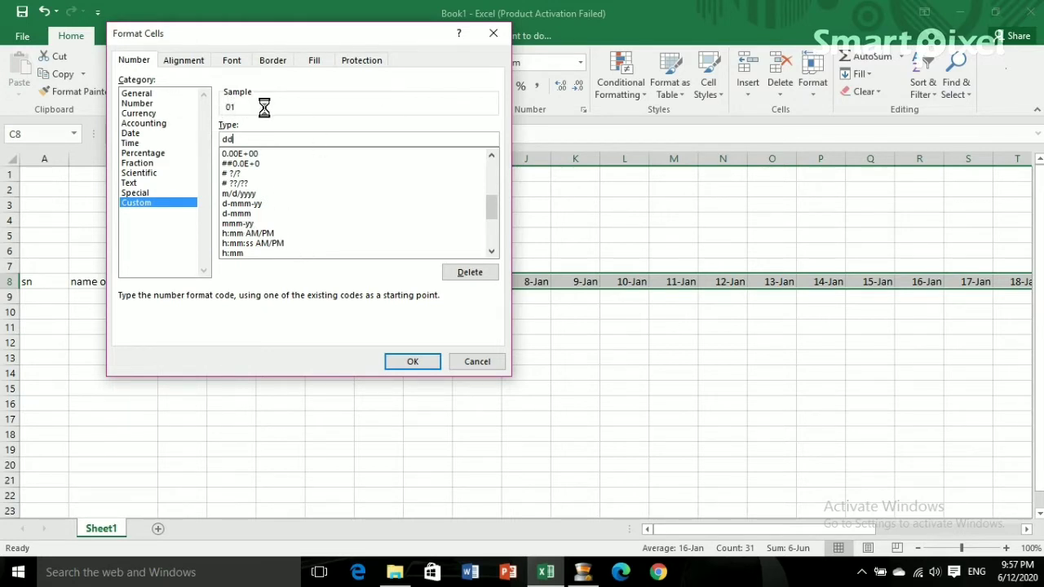
{"action": "left_click", "coordinate": [412, 359]}
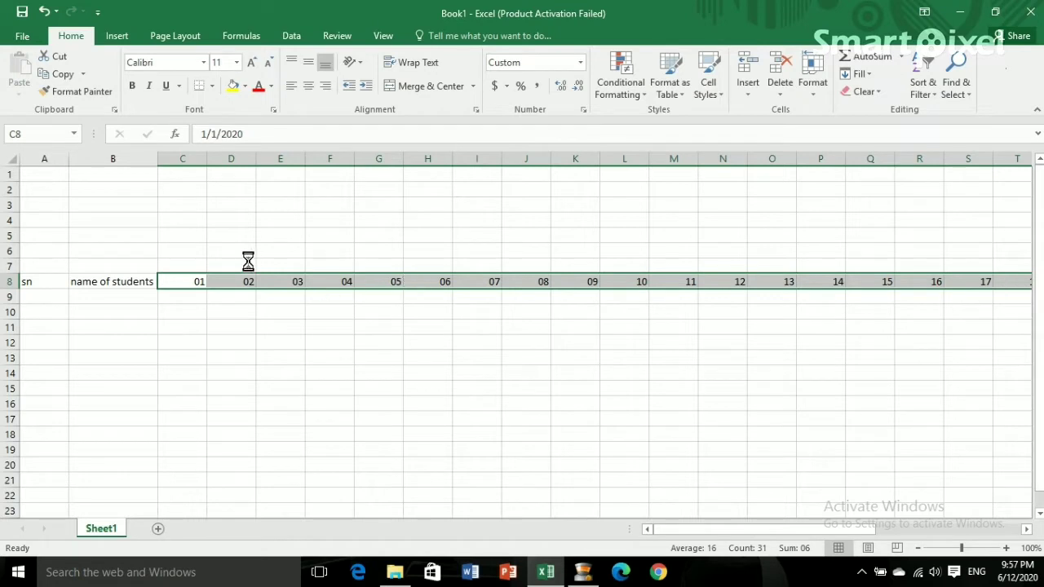
{"action": "left_click", "coordinate": [179, 266]}
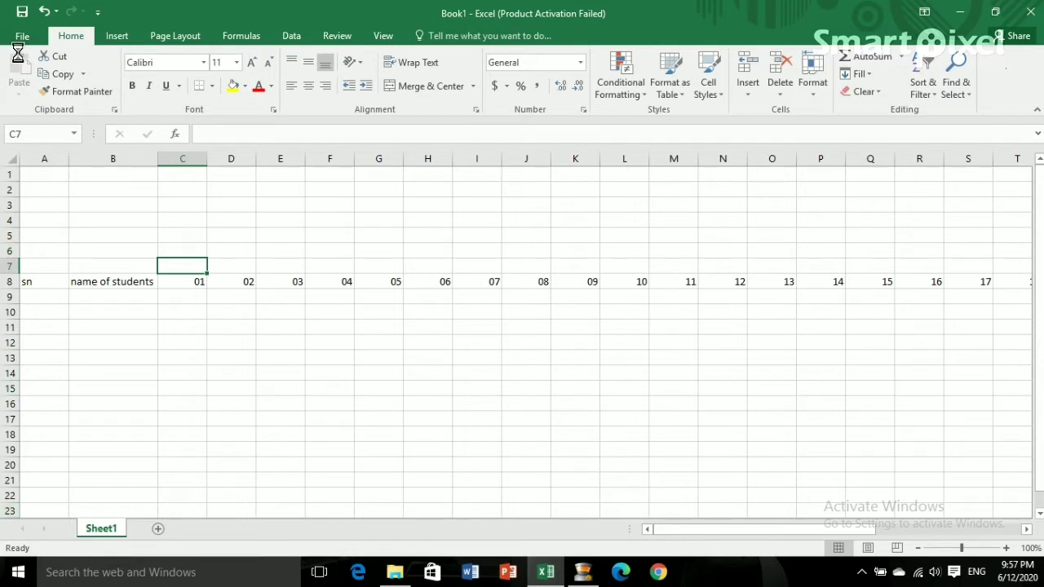
Step: Enter =TEXT(C8,"DDD") in C7 and fill it across row 7 through AG
{"action": "type", "text": "="}
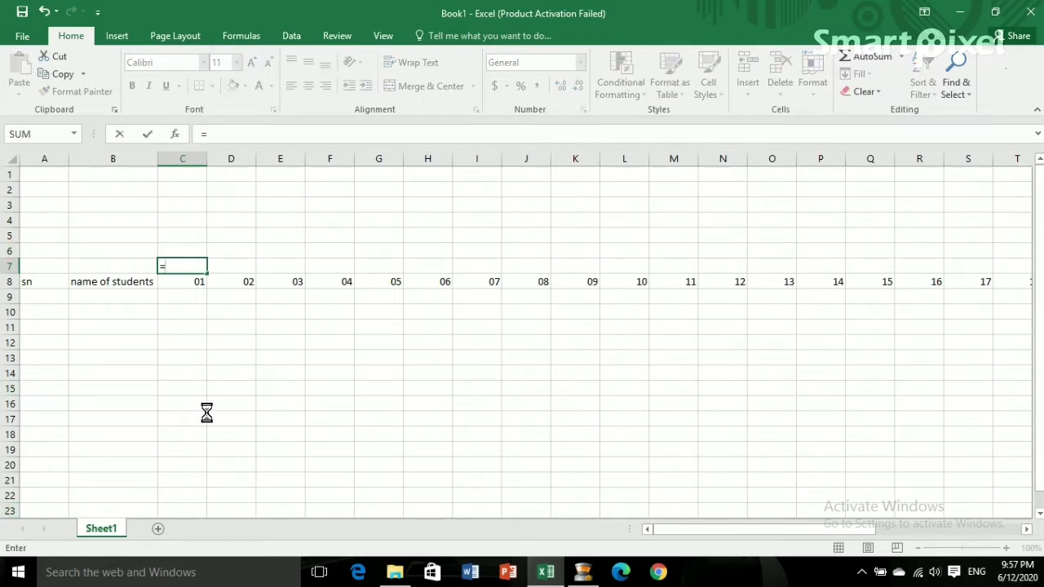
{"action": "type", "text": "text"}
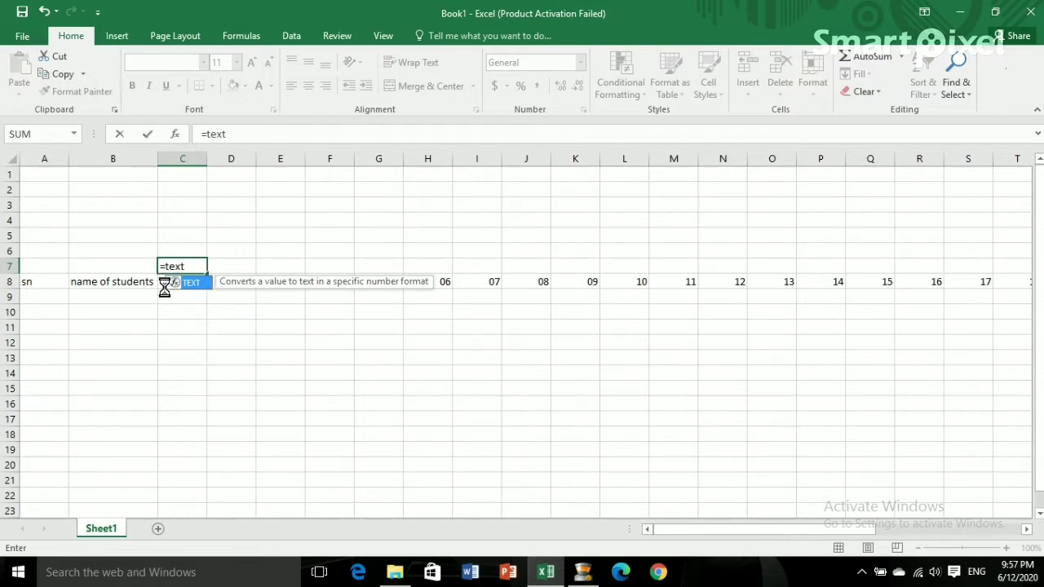
{"action": "double_click", "coordinate": [198, 283]}
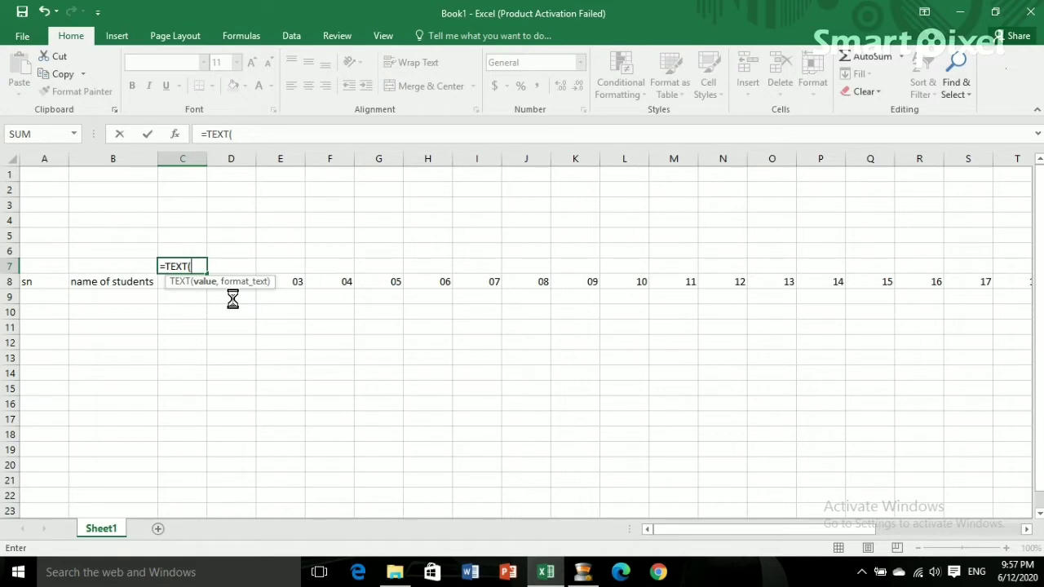
{"action": "left_click", "coordinate": [161, 282]}
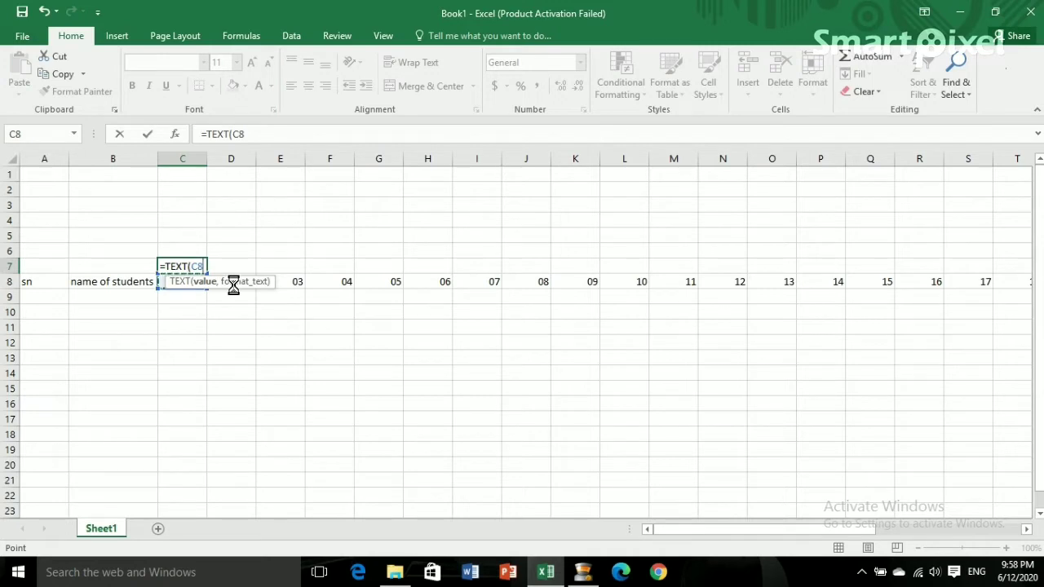
{"action": "type", "text": ",\"DDD"}
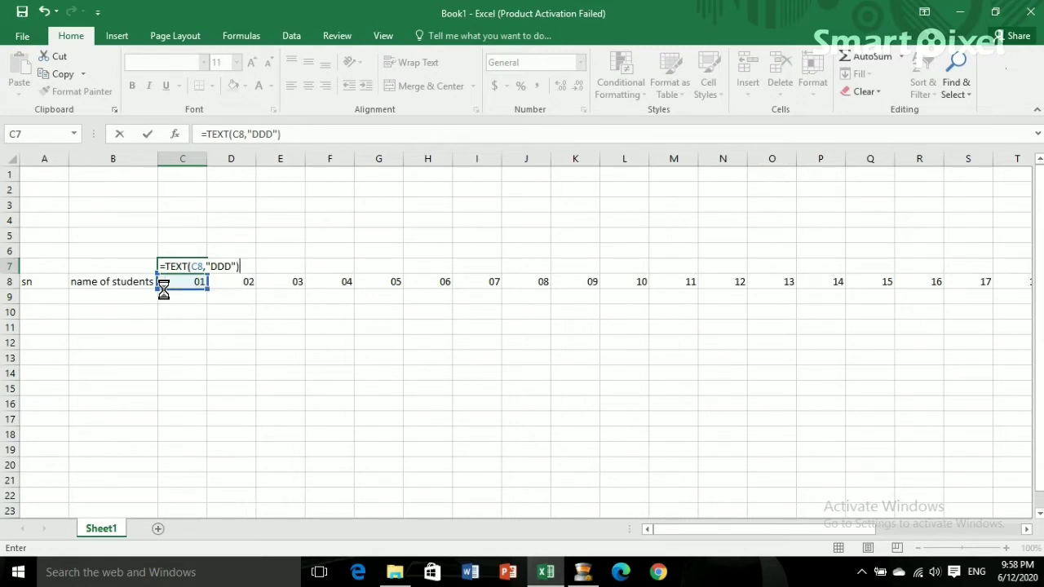
{"action": "key", "text": "Return"}
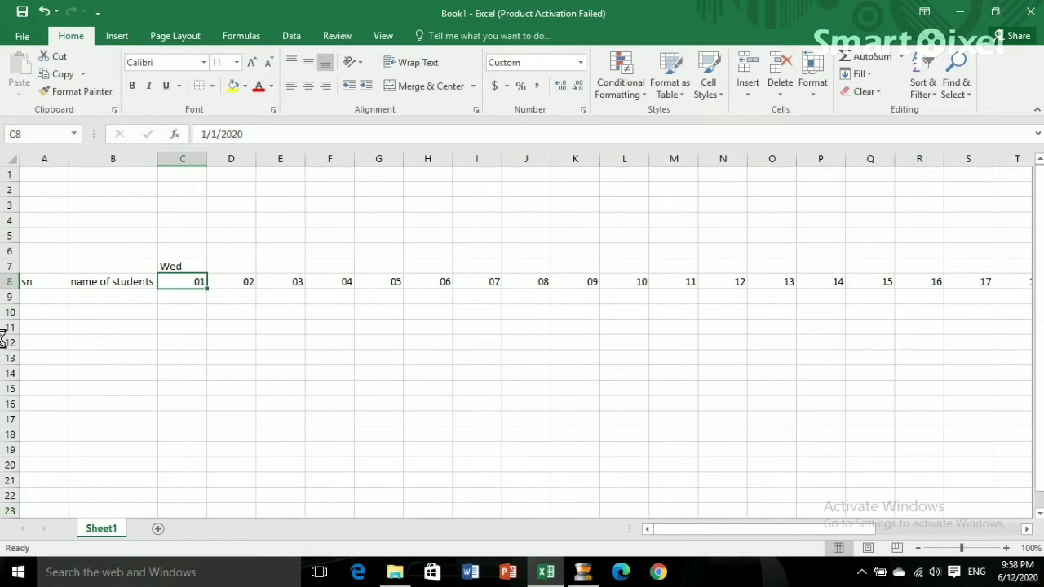
{"action": "left_click", "coordinate": [167, 262]}
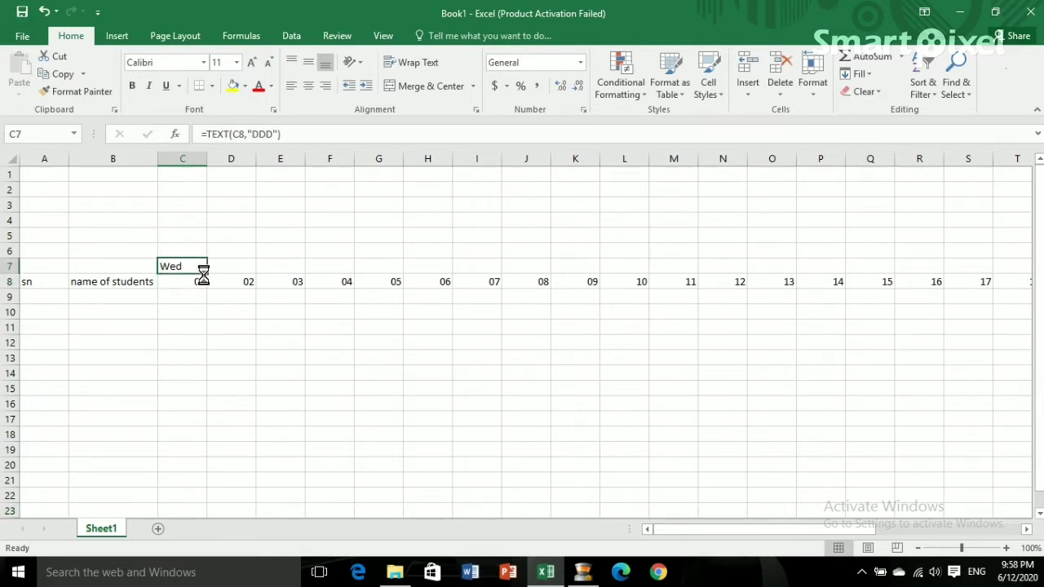
{"action": "mouse_move", "coordinate": [207, 275]}
{"action": "left_mouse_down"}
{"action": "mouse_move", "coordinate": [1026, 266]}
{"action": "mouse_move", "coordinate": [962, 277]}
{"action": "left_mouse_up"}
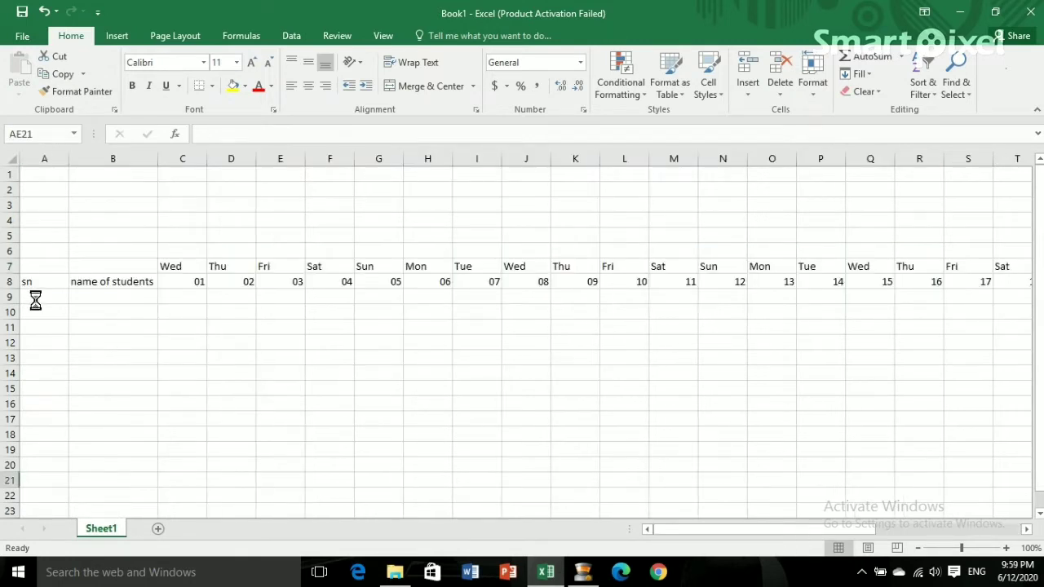
Step: Fill serial numbers 1 to 35 in A9:A43 from a 1, 2 starting series
{"action": "left_click", "coordinate": [40, 295]}
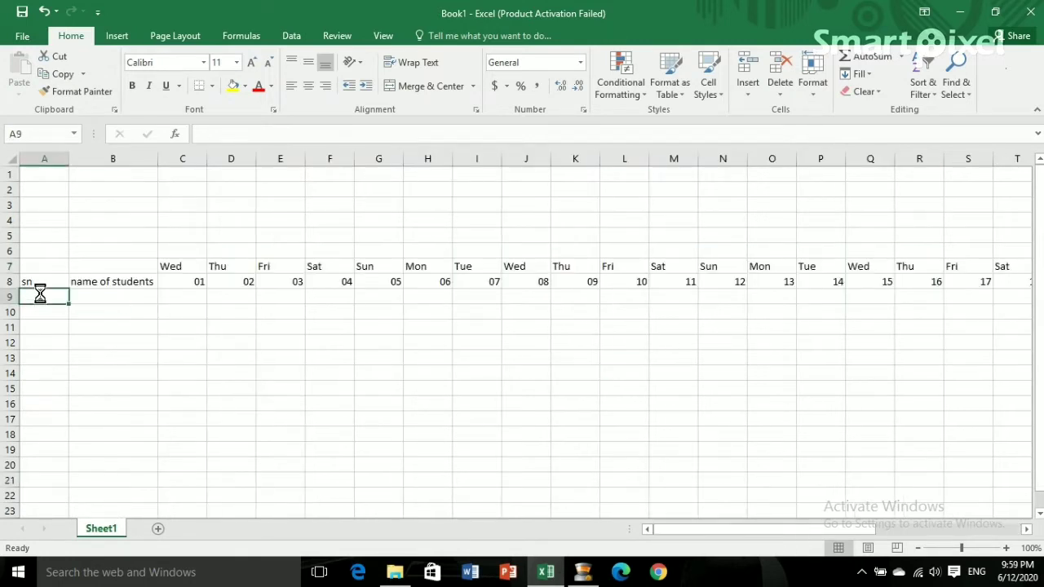
{"action": "type", "text": "1"}
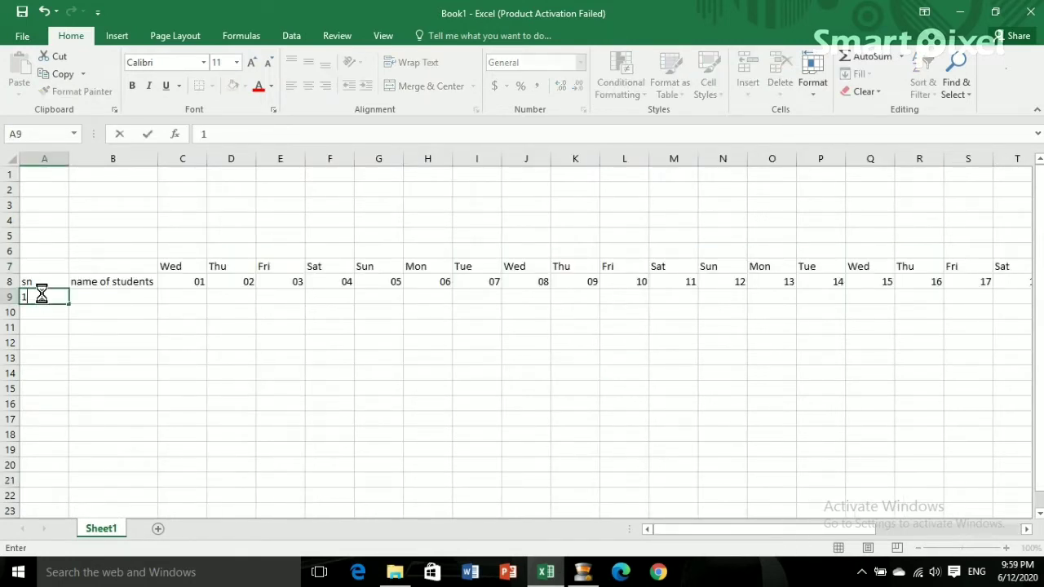
{"action": "left_click", "coordinate": [26, 313]}
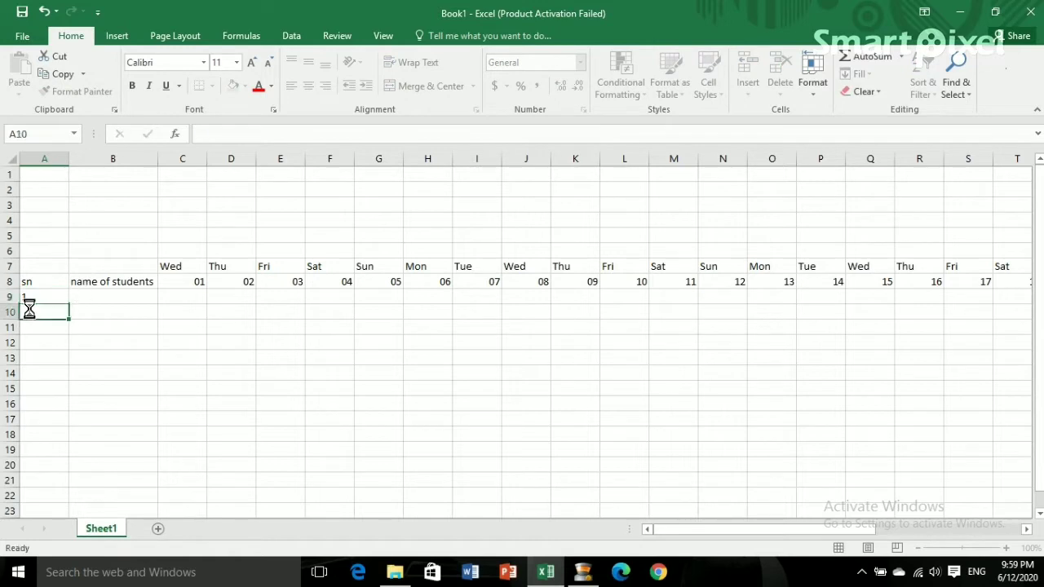
{"action": "type", "text": "2"}
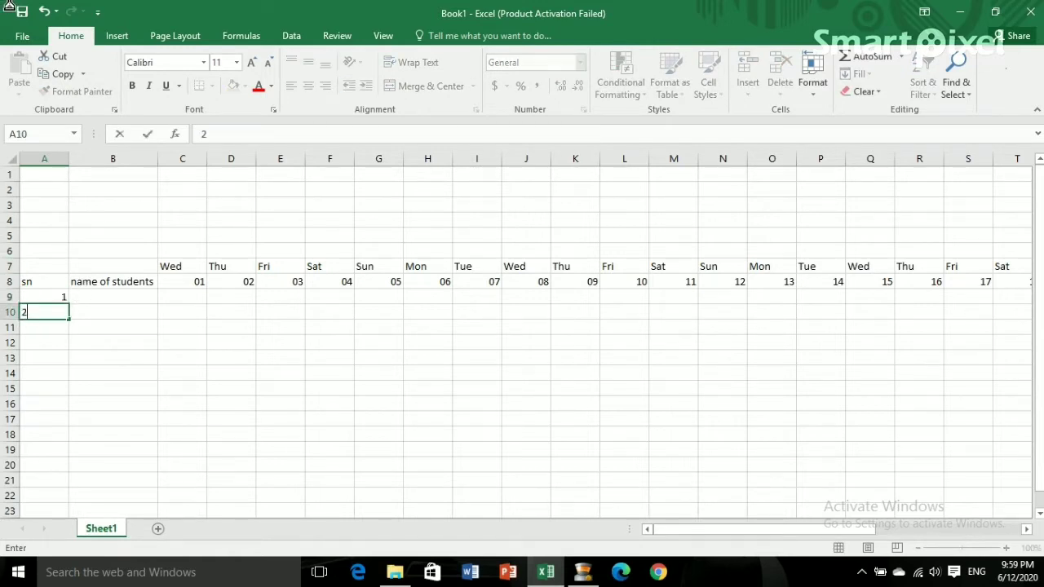
{"action": "left_click", "coordinate": [64, 373]}
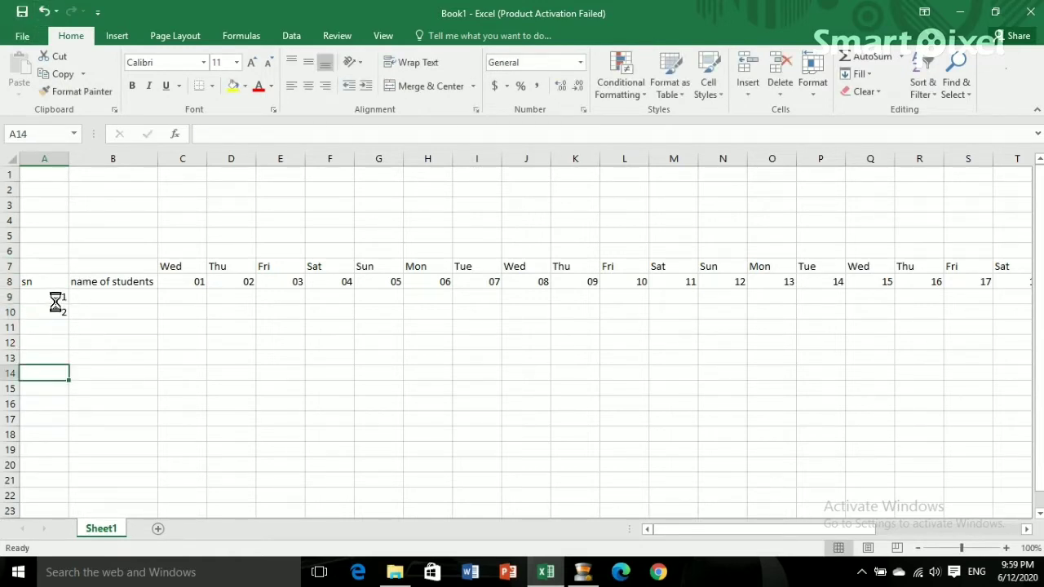
{"action": "mouse_move", "coordinate": [57, 296]}
{"action": "left_mouse_down"}
{"action": "mouse_move", "coordinate": [67, 555]}
{"action": "mouse_move", "coordinate": [68, 432]}
{"action": "left_mouse_up"}
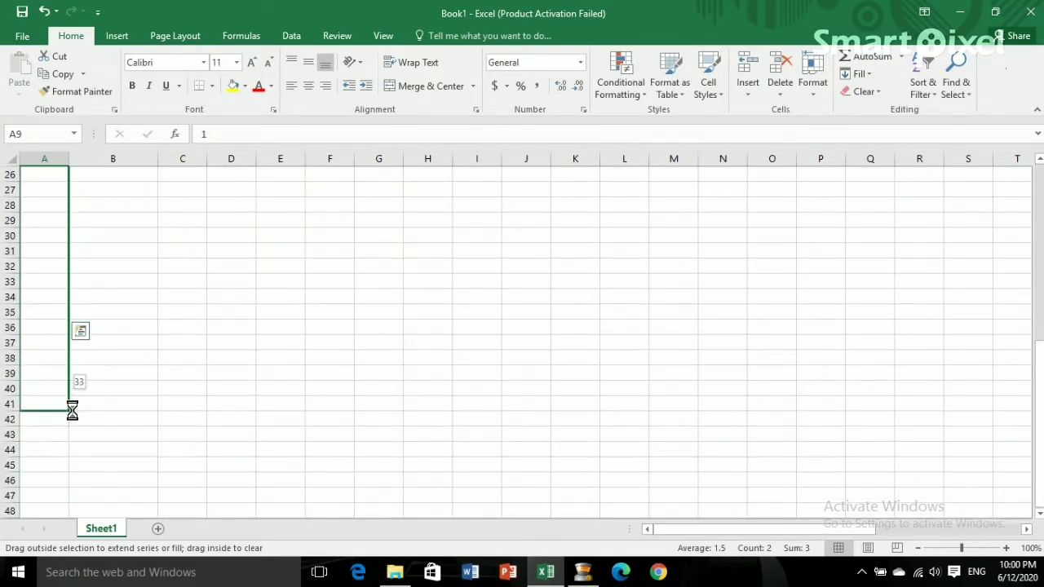
{"action": "left_click_drag", "start_coordinate": [68, 432], "coordinate": [71, 438]}
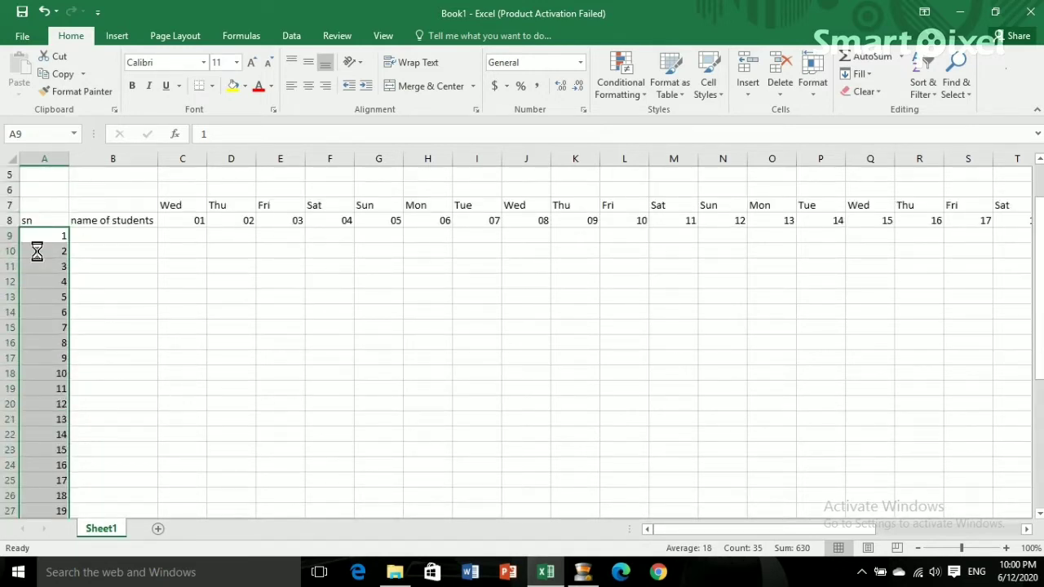
{"action": "left_click", "coordinate": [108, 235]}
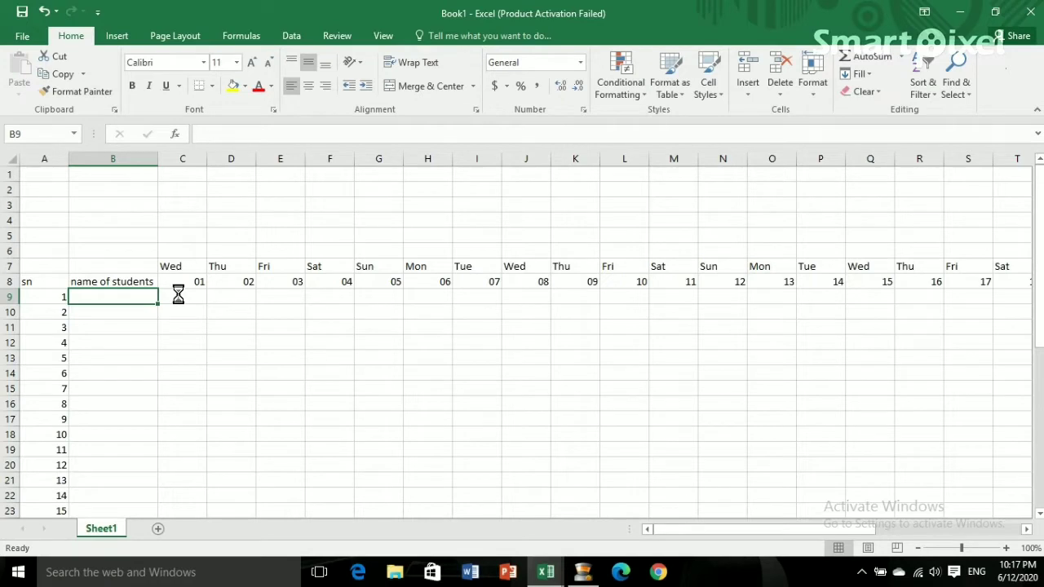
Step: Enter the first student's name in B9 and select the whole worksheet to autofit columns
{"action": "type", "text": "RAM BAHADUR THADA"}
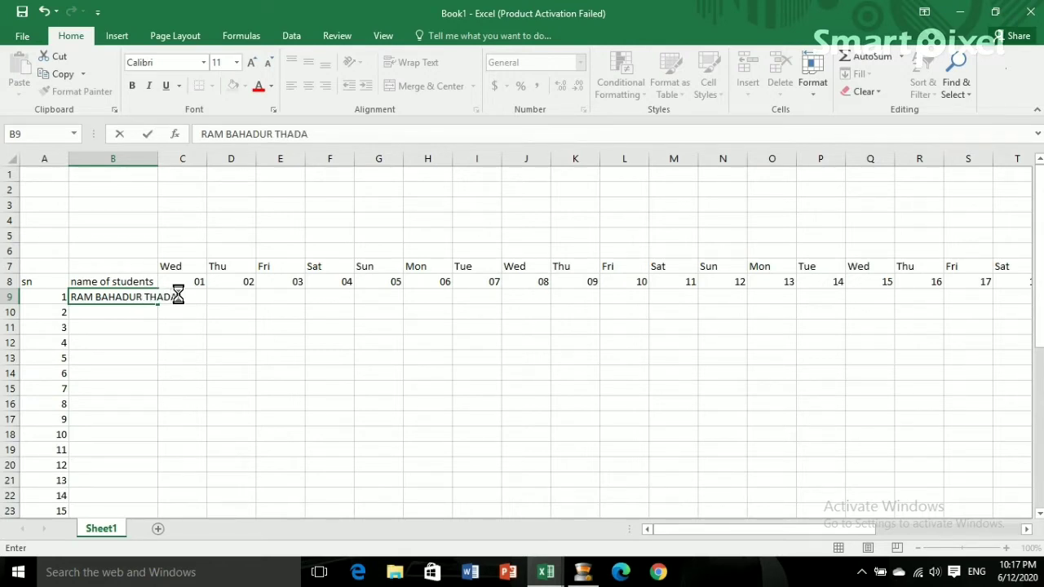
{"action": "left_click", "coordinate": [89, 312]}
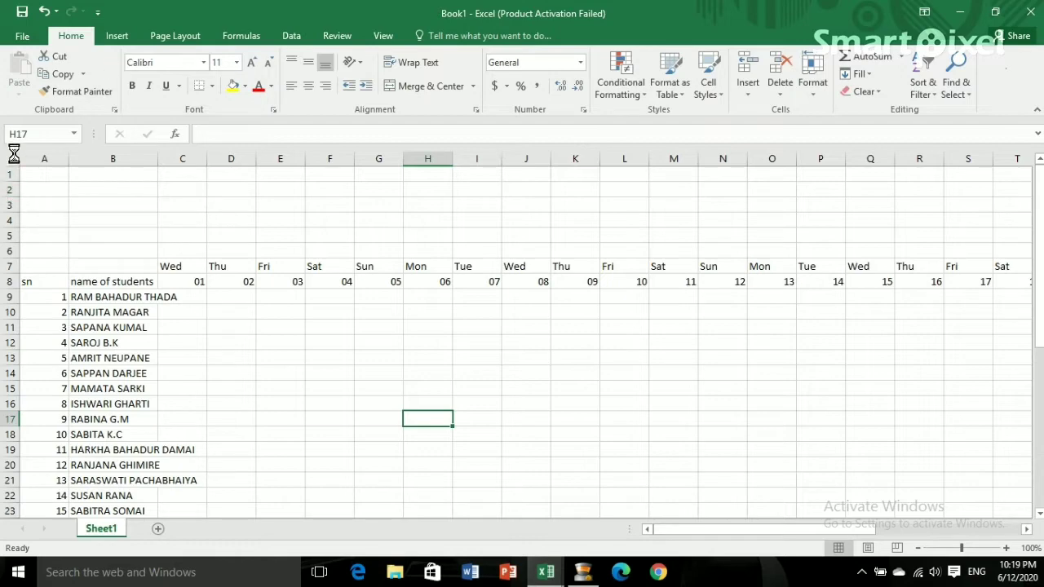
{"action": "left_click", "coordinate": [9, 158]}
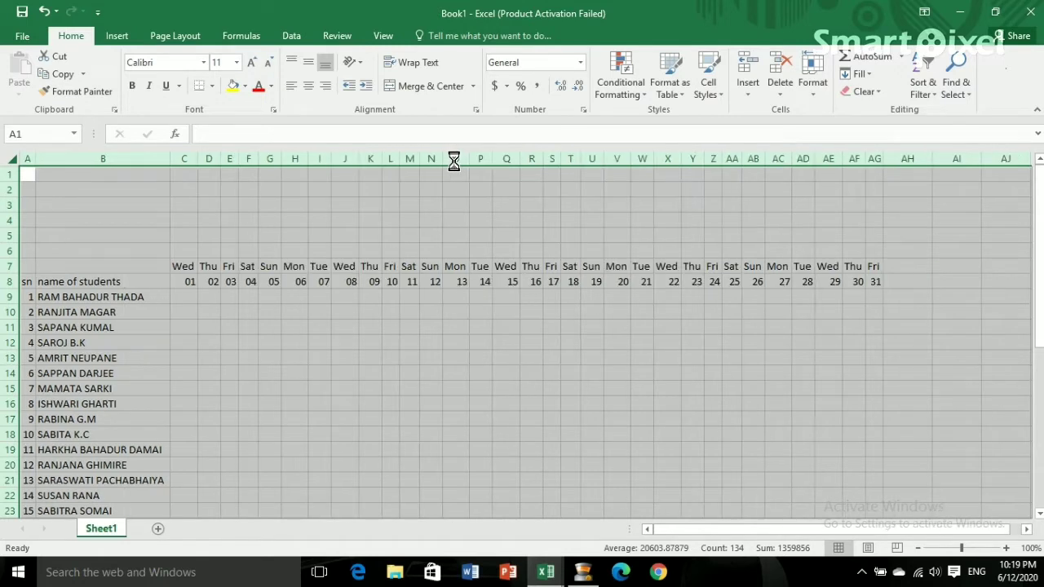
Step: Apply All Borders to the attendance table from row 7 down to row 43
{"action": "left_click", "coordinate": [917, 317]}
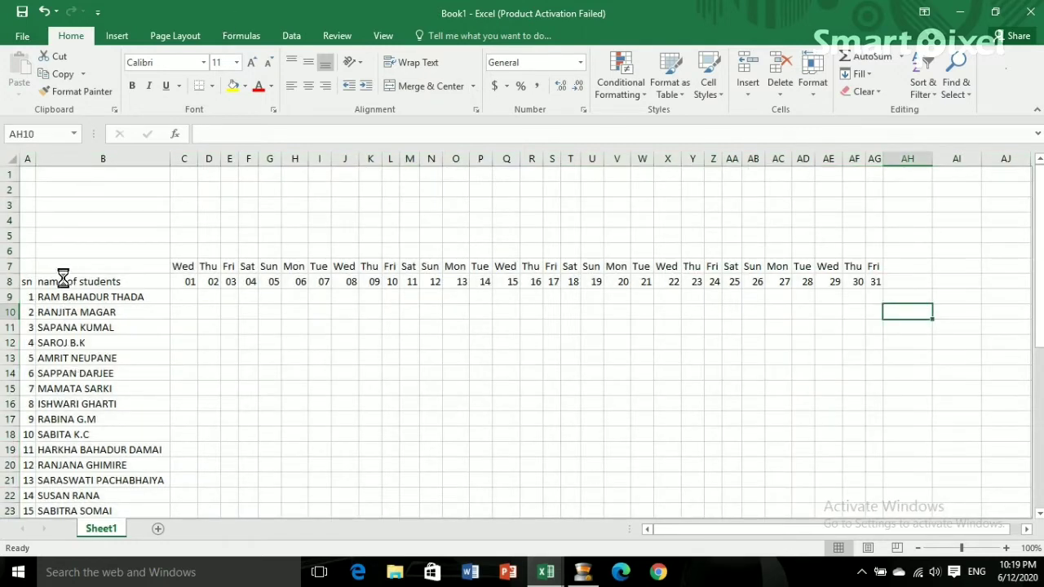
{"action": "mouse_move", "coordinate": [28, 266]}
{"action": "left_mouse_down"}
{"action": "mouse_move", "coordinate": [988, 268]}
{"action": "mouse_move", "coordinate": [990, 525]}
{"action": "mouse_move", "coordinate": [995, 269]}
{"action": "mouse_move", "coordinate": [995, 465]}
{"action": "mouse_move", "coordinate": [997, 443]}
{"action": "left_mouse_up"}
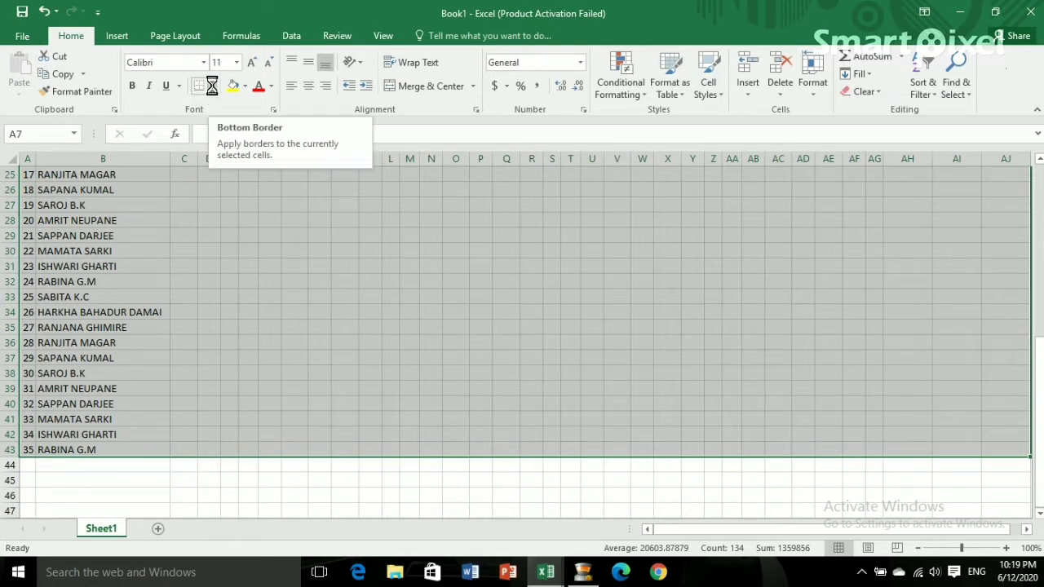
{"action": "left_click", "coordinate": [212, 87]}
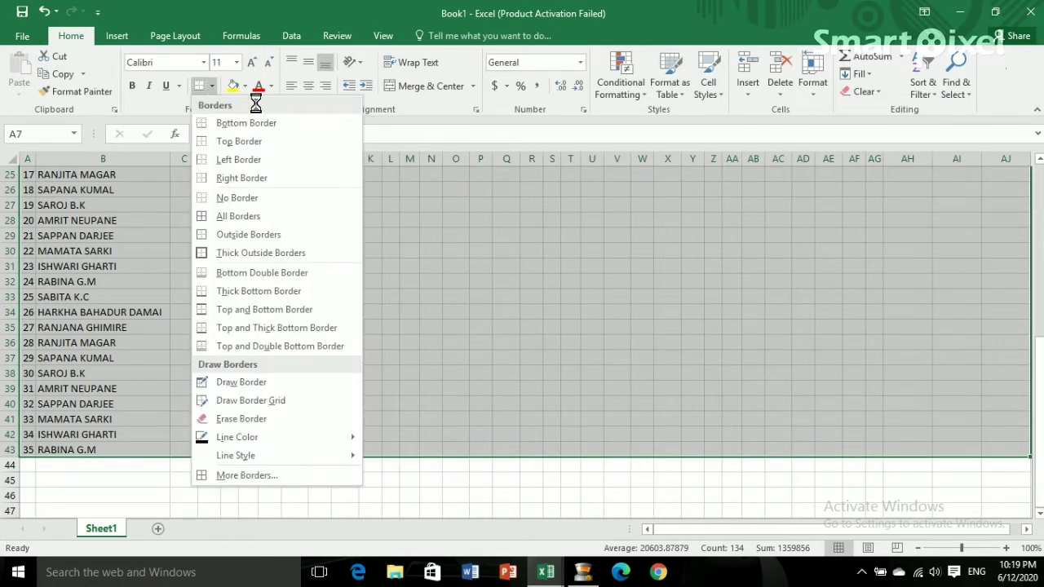
{"action": "left_click", "coordinate": [222, 217]}
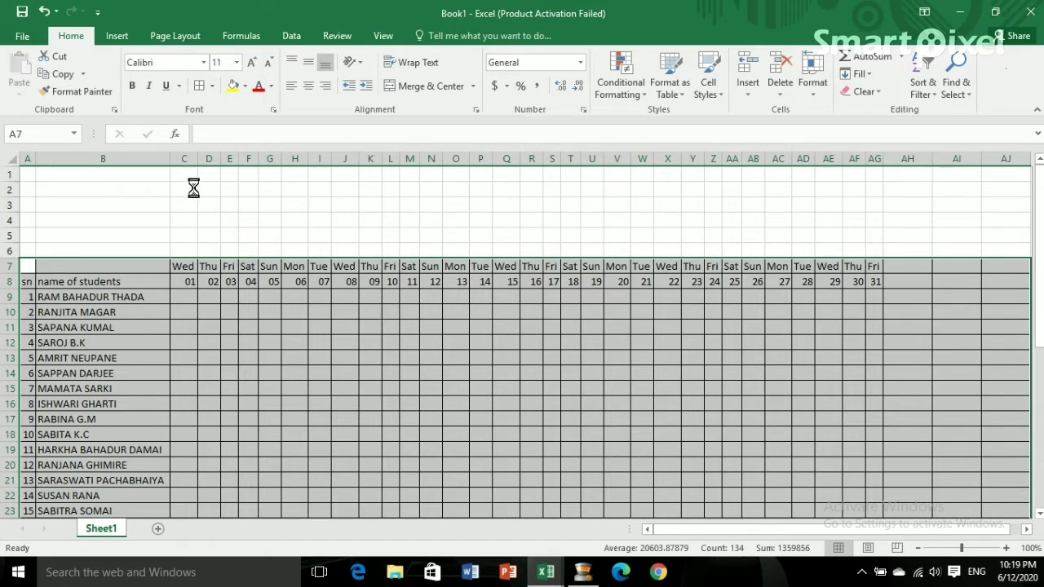
{"action": "mouse_move", "coordinate": [180, 172]}
{"action": "left_mouse_down"}
{"action": "mouse_move", "coordinate": [678, 249]}
{"action": "mouse_move", "coordinate": [992, 247]}
{"action": "left_mouse_up"}
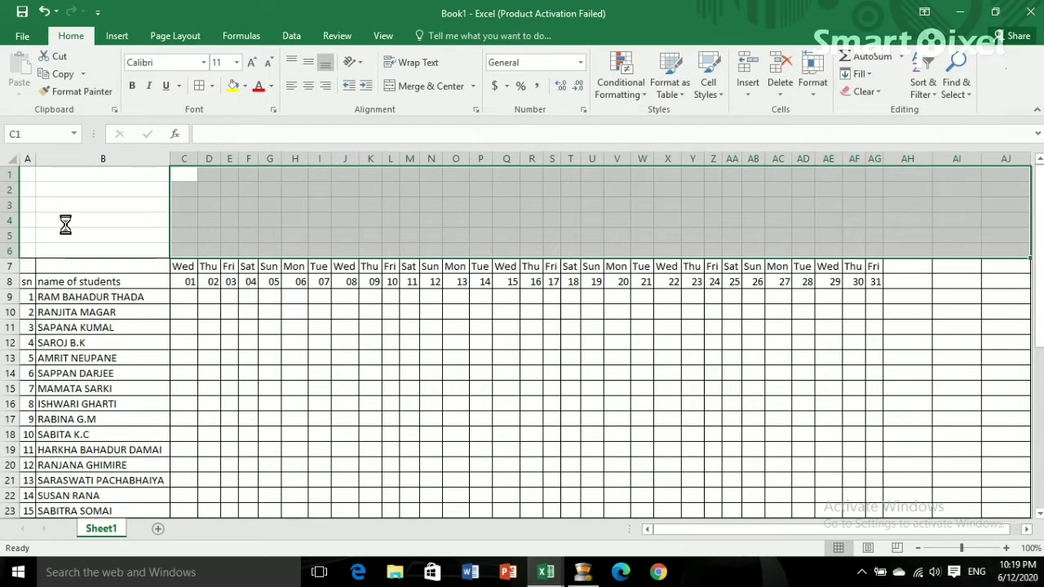
Step: Merge C1:AJ6, type the title ATTENDENCE SHEET, and enlarge it to 22 point
{"action": "left_click", "coordinate": [425, 87]}
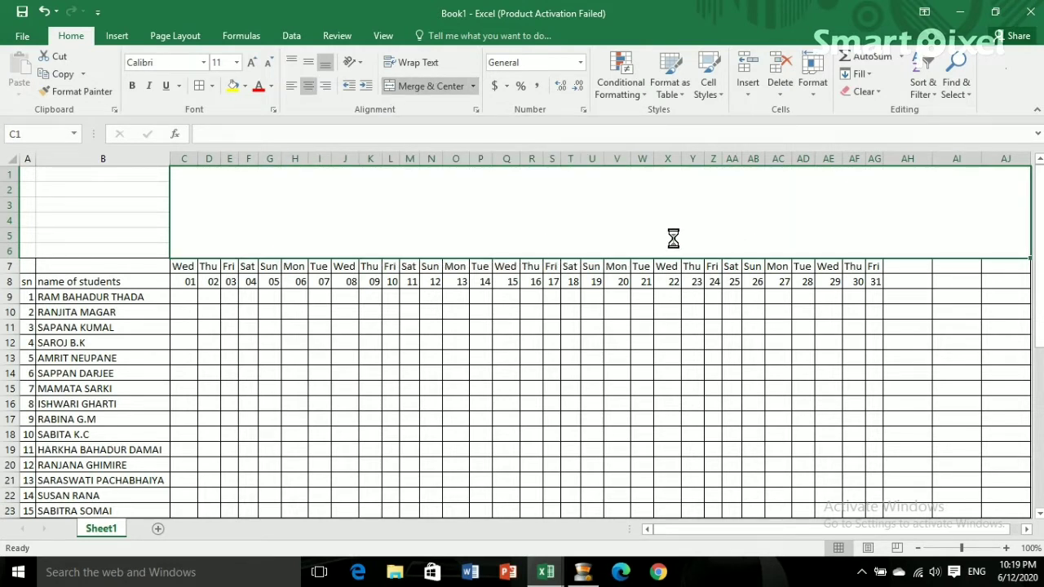
{"action": "type", "text": "ATTE"}
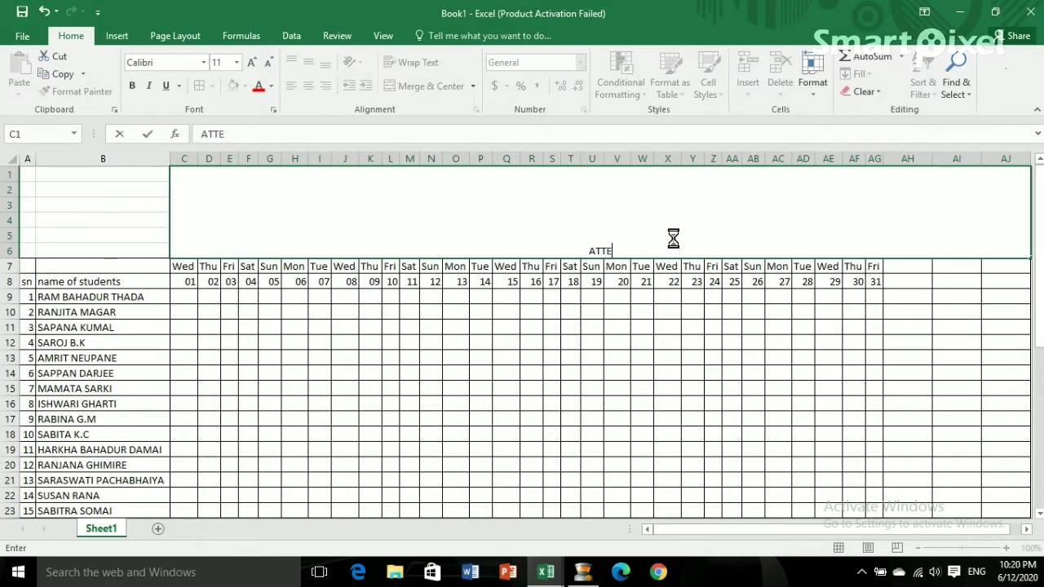
{"action": "type", "text": "NDE"}
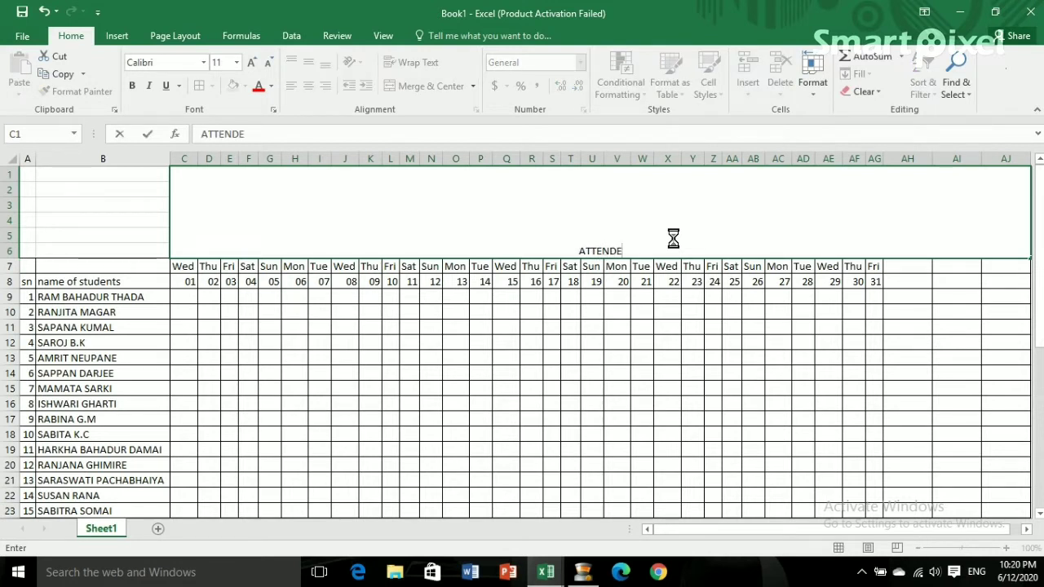
{"action": "type", "text": "NCE "}
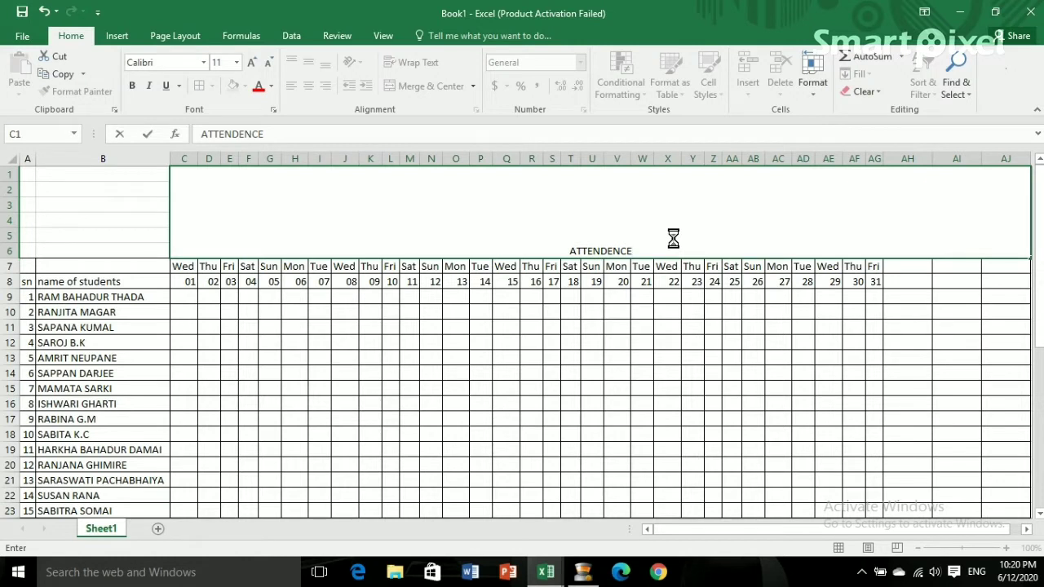
{"action": "type", "text": "S"}
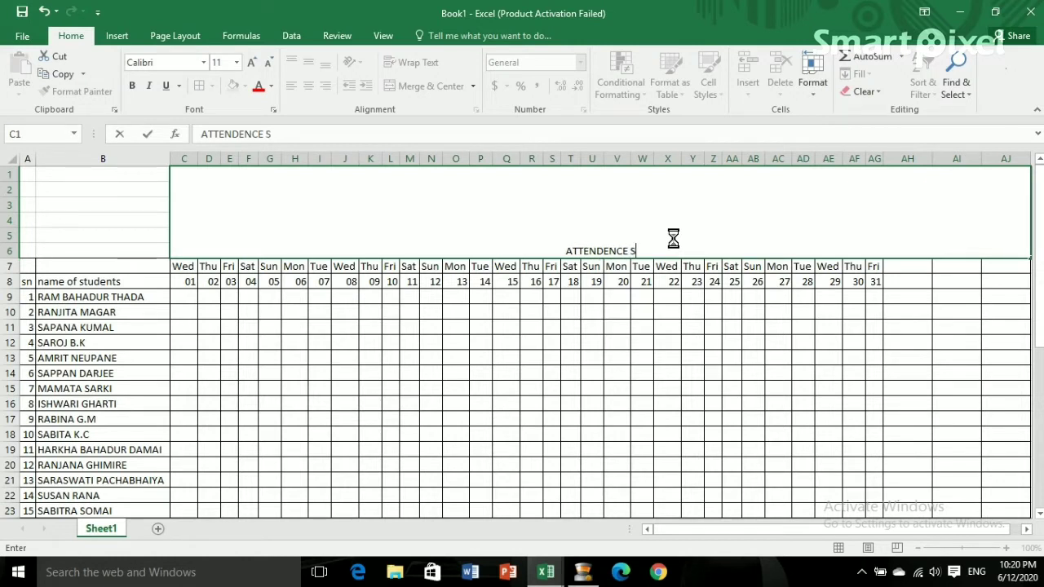
{"action": "type", "text": "HEE"}
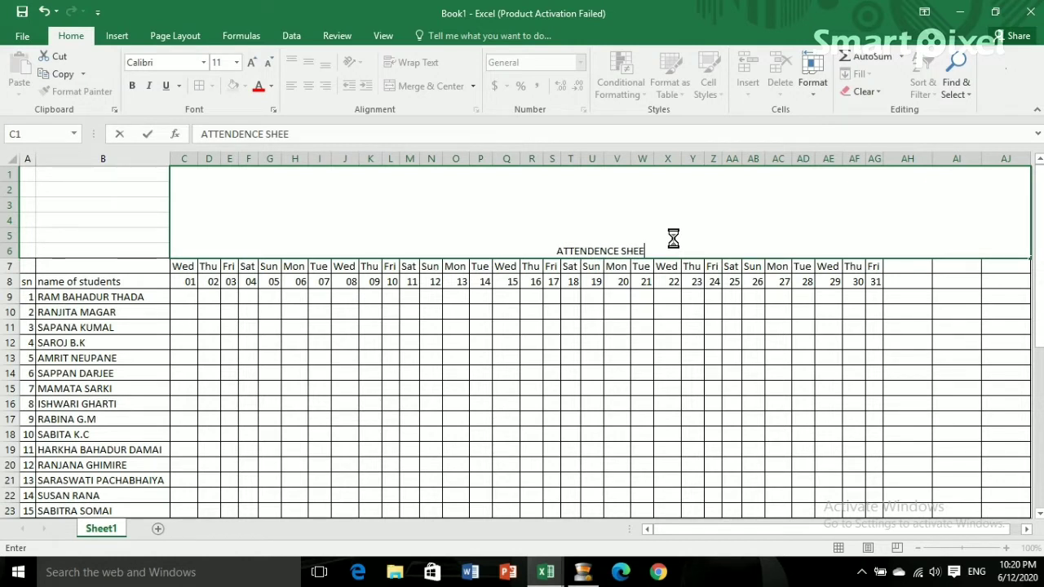
{"action": "type", "text": "T"}
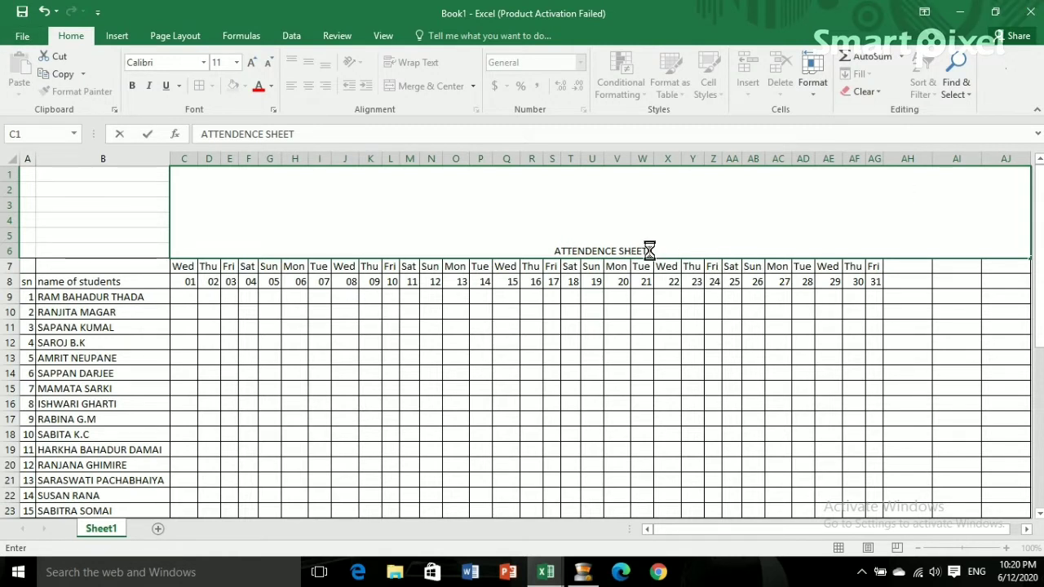
{"action": "left_click_drag", "start_coordinate": [648, 251], "coordinate": [552, 251]}
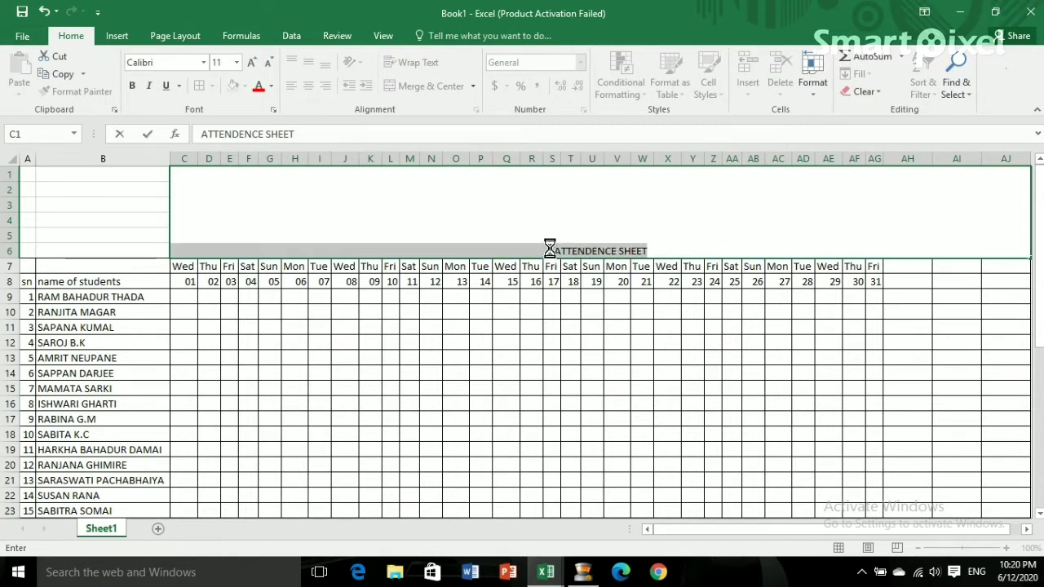
{"action": "left_click", "coordinate": [251, 60]}
{"action": "left_click", "coordinate": [250, 59]}
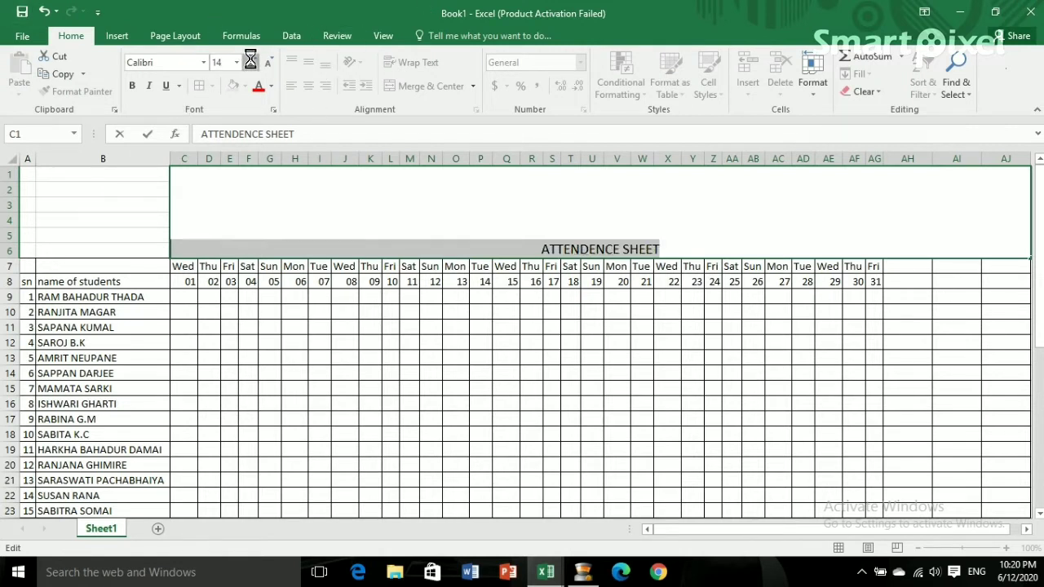
{"action": "left_click", "coordinate": [250, 59]}
{"action": "left_click", "coordinate": [250, 60]}
Step: Enlarge the ATTENDENCE SHEET title text to 72 point
{"action": "left_click", "coordinate": [250, 60]}
{"action": "left_click", "coordinate": [250, 59]}
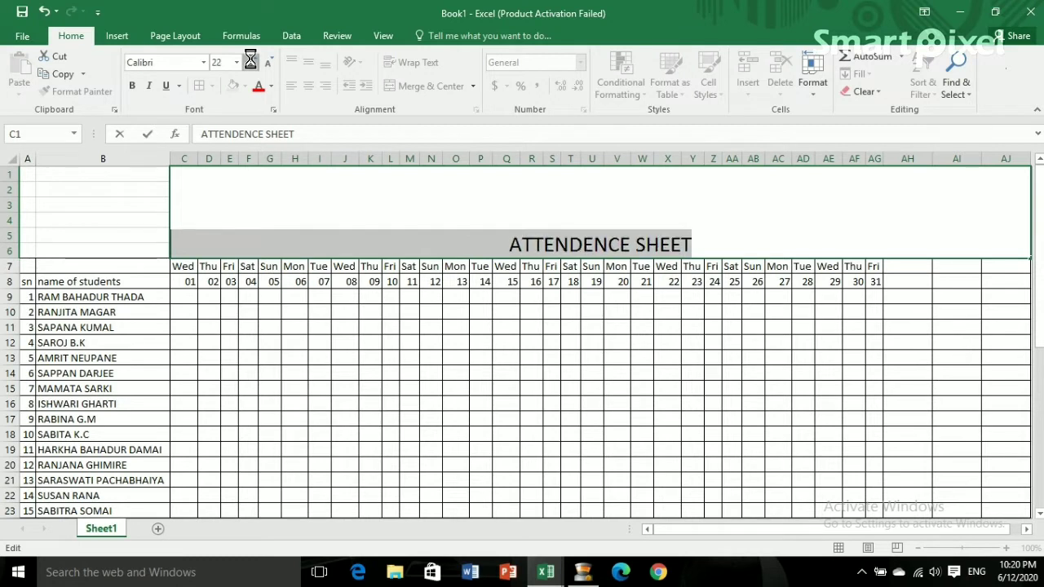
{"action": "left_click", "coordinate": [250, 60]}
{"action": "left_click", "coordinate": [250, 59]}
{"action": "left_click", "coordinate": [250, 60]}
{"action": "left_click", "coordinate": [250, 60]}
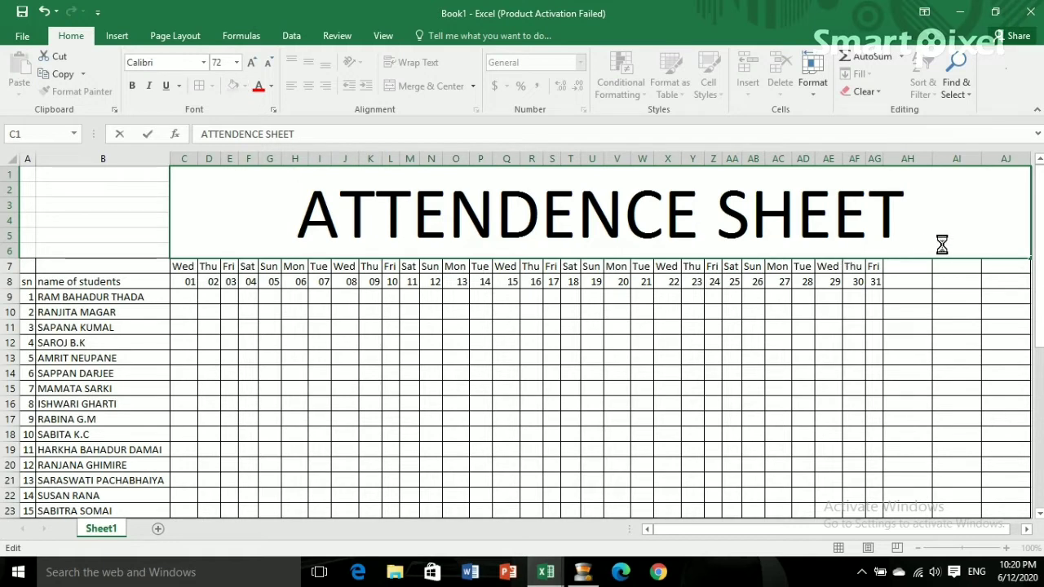
{"action": "left_click", "coordinate": [135, 372]}
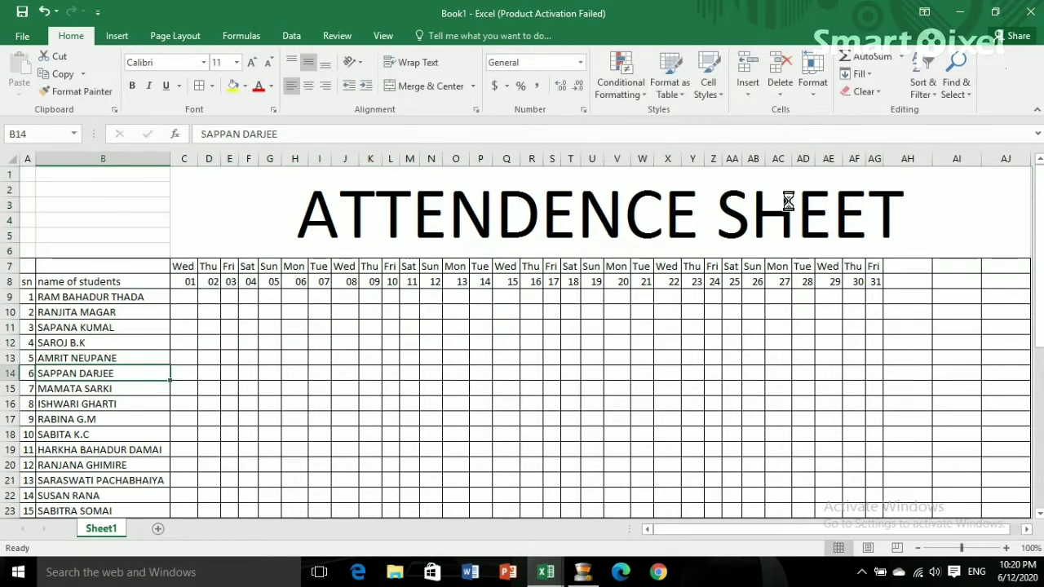
Step: Fill the merged title cell with Light Blue
{"action": "left_click", "coordinate": [837, 214]}
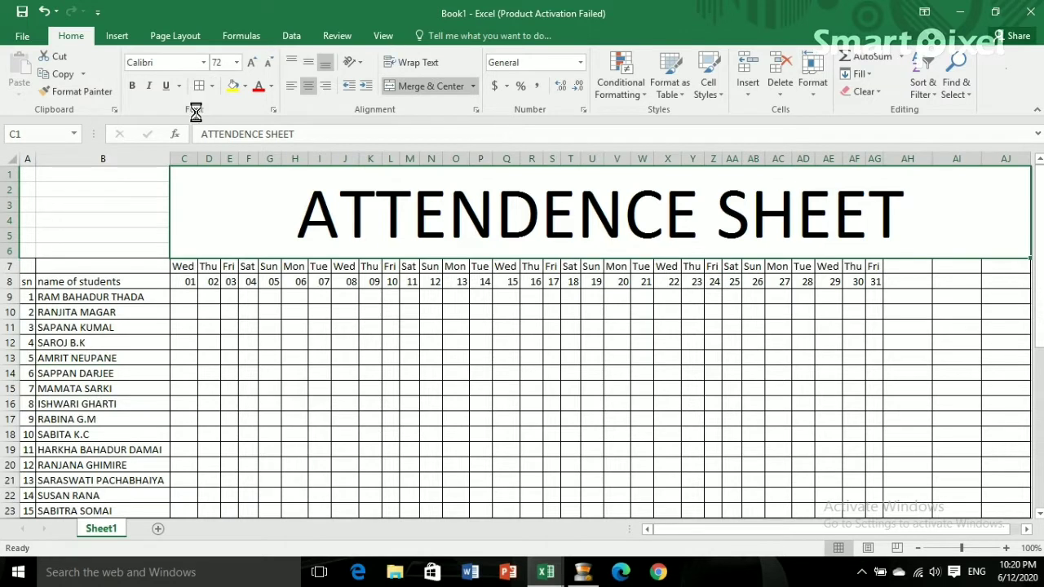
{"action": "left_click", "coordinate": [244, 85]}
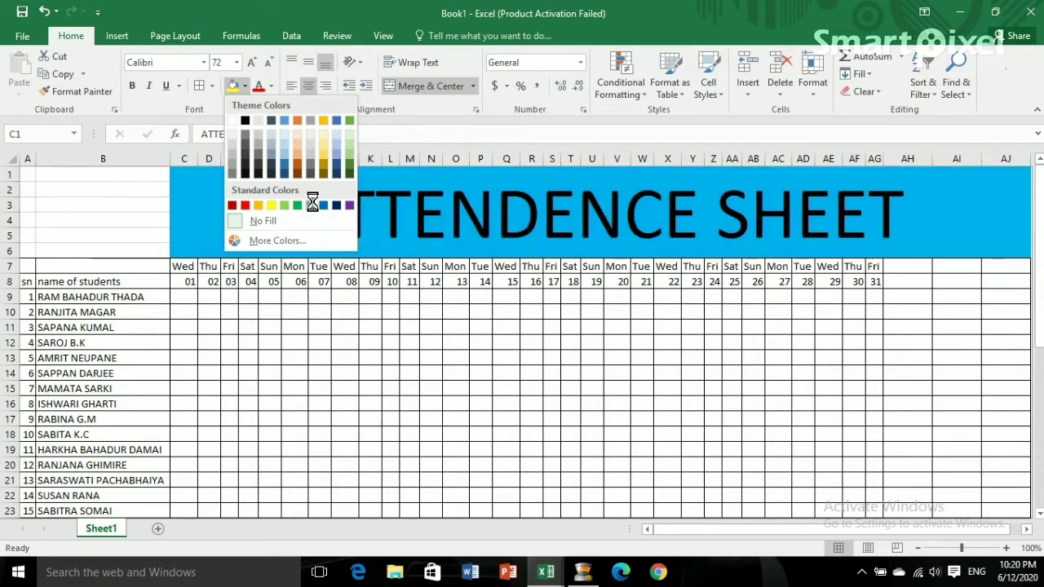
{"action": "left_click", "coordinate": [311, 205]}
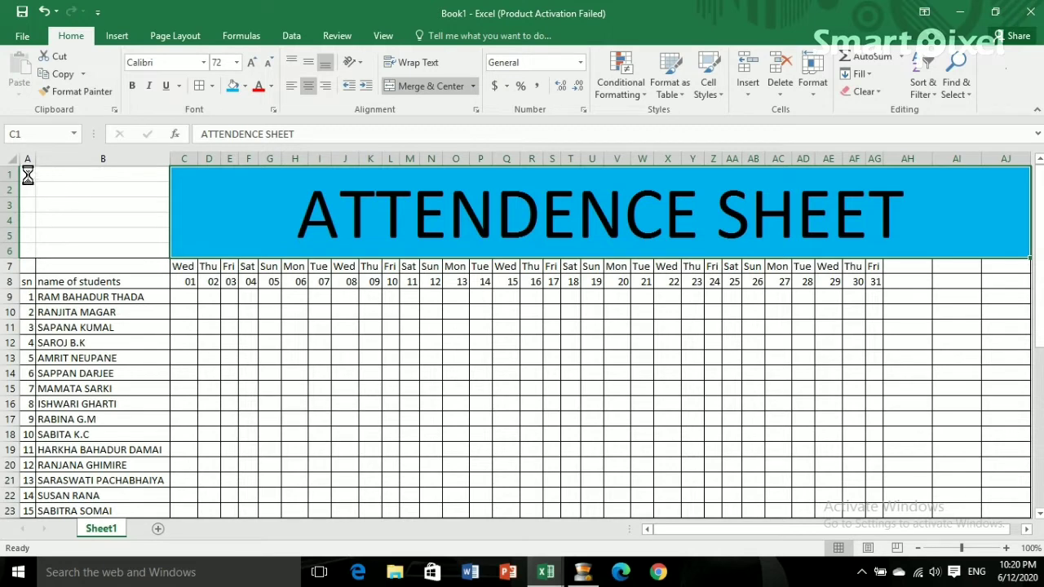
{"action": "left_click_drag", "start_coordinate": [27, 175], "coordinate": [142, 203]}
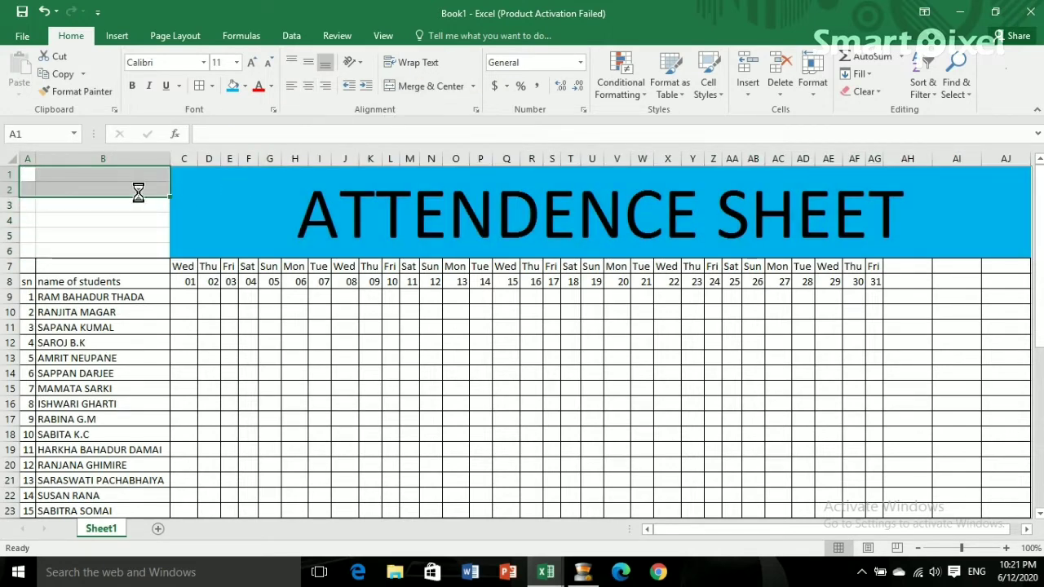
Step: Merge A1:B3 and A4:B6 into two header blocks left of the title
{"action": "left_click", "coordinate": [116, 283]}
{"action": "mouse_move", "coordinate": [123, 203]}
{"action": "left_mouse_down"}
{"action": "mouse_move", "coordinate": [32, 177]}
{"action": "mouse_move", "coordinate": [145, 204]}
{"action": "left_mouse_up"}
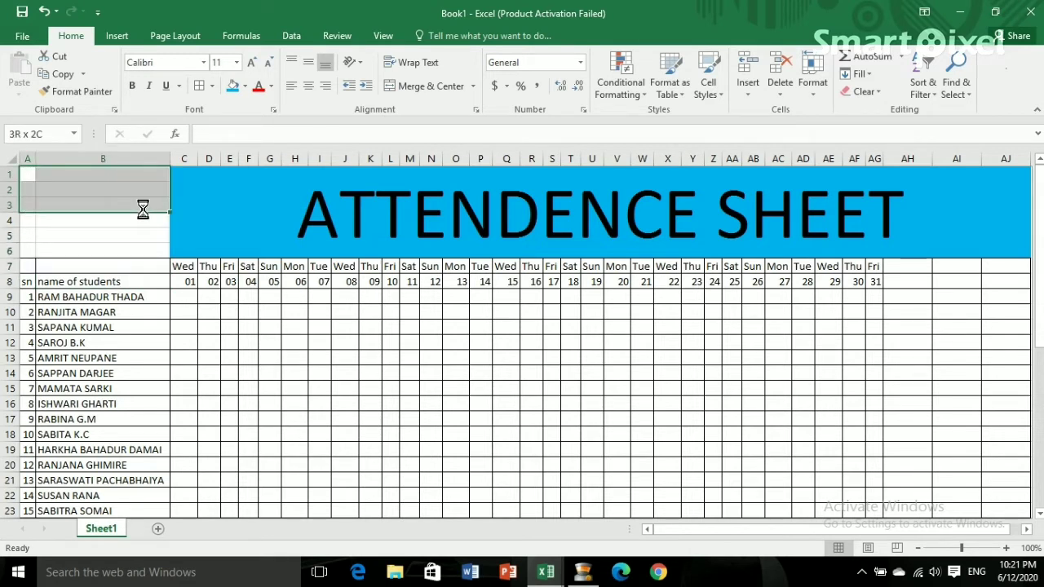
{"action": "left_click", "coordinate": [415, 86]}
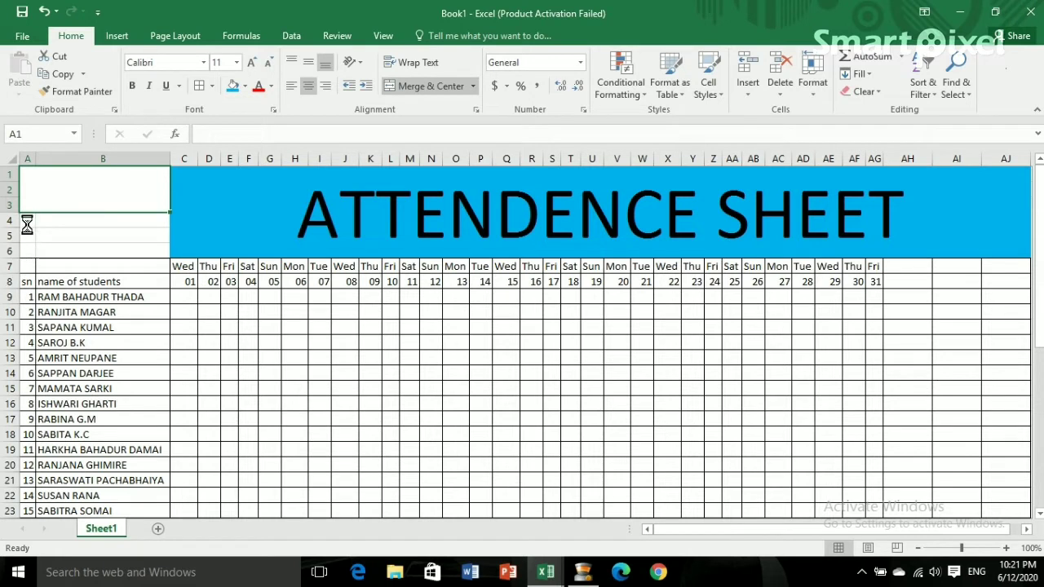
{"action": "left_click_drag", "start_coordinate": [24, 220], "coordinate": [79, 253]}
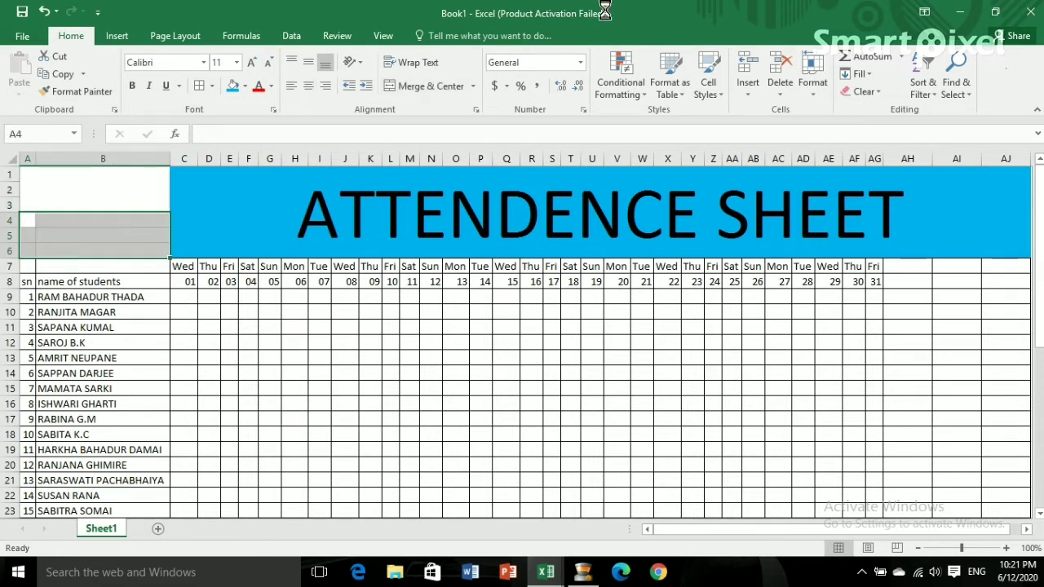
{"action": "left_click", "coordinate": [411, 84]}
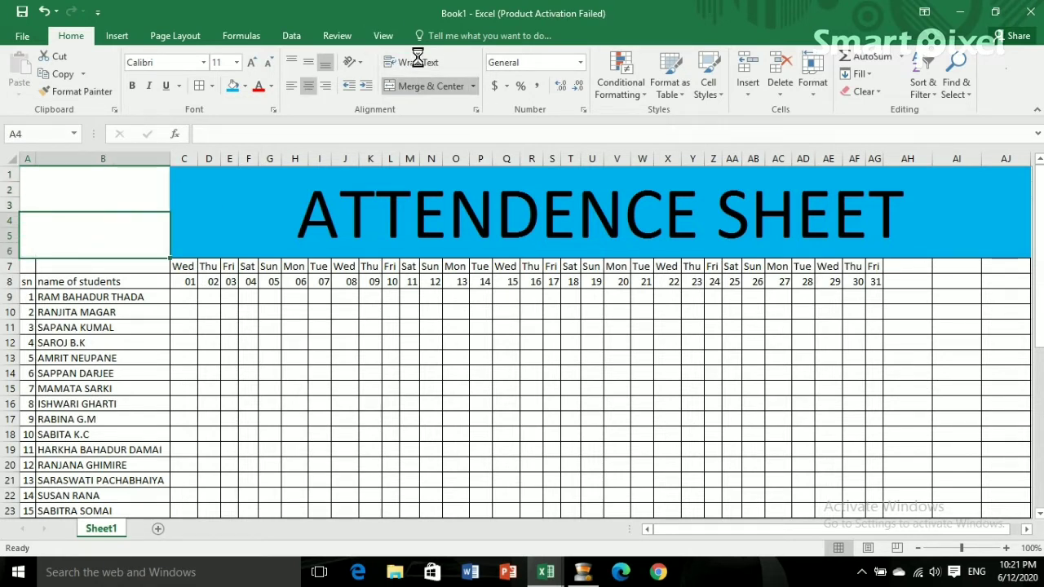
Step: Label the A1:B3 block MONTH and enlarge it to 26 point
{"action": "left_click", "coordinate": [81, 266]}
{"action": "left_click", "coordinate": [82, 191]}
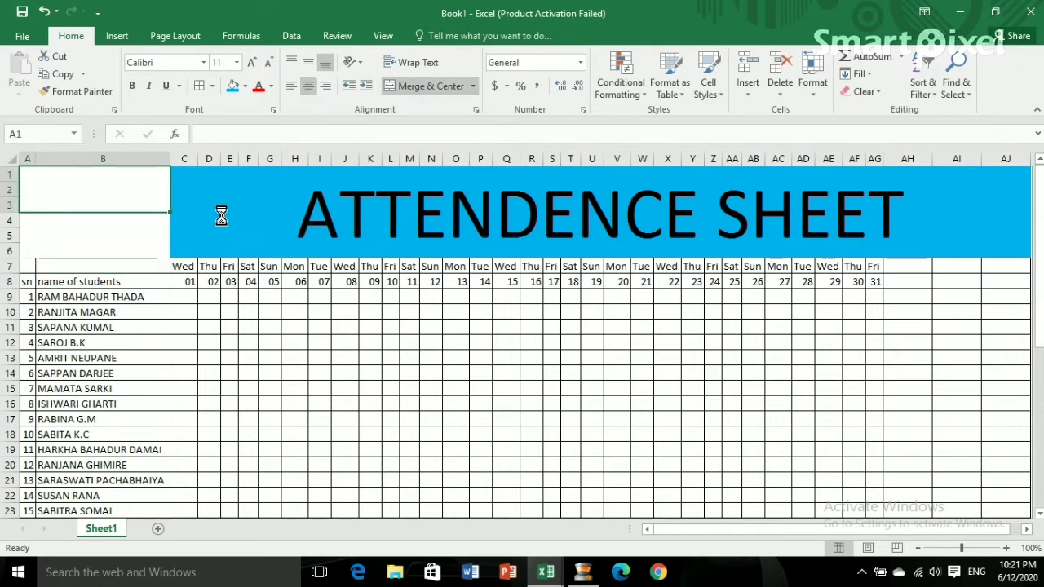
{"action": "type", "text": "MONT"}
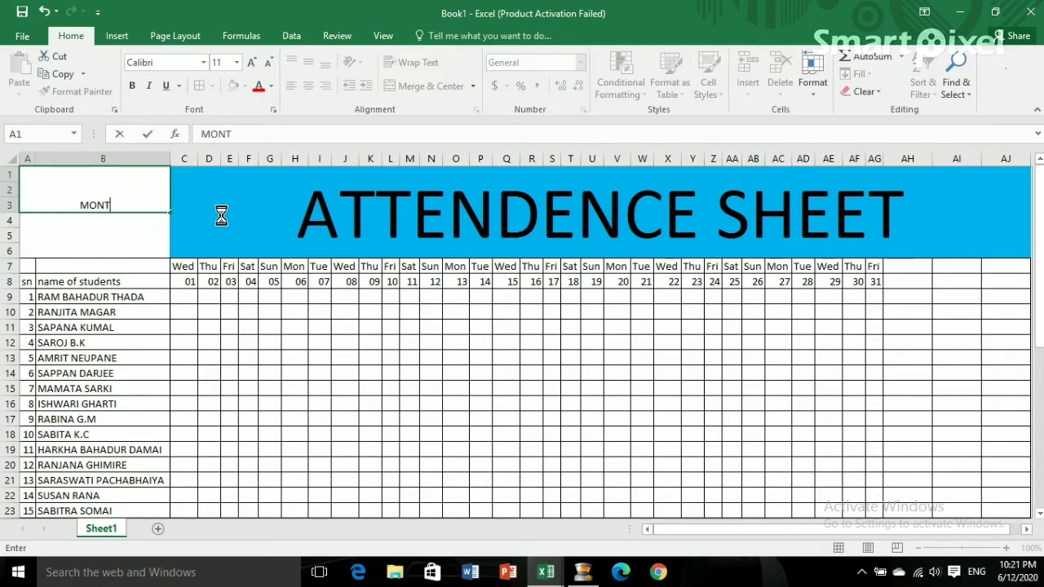
{"action": "type", "text": "H"}
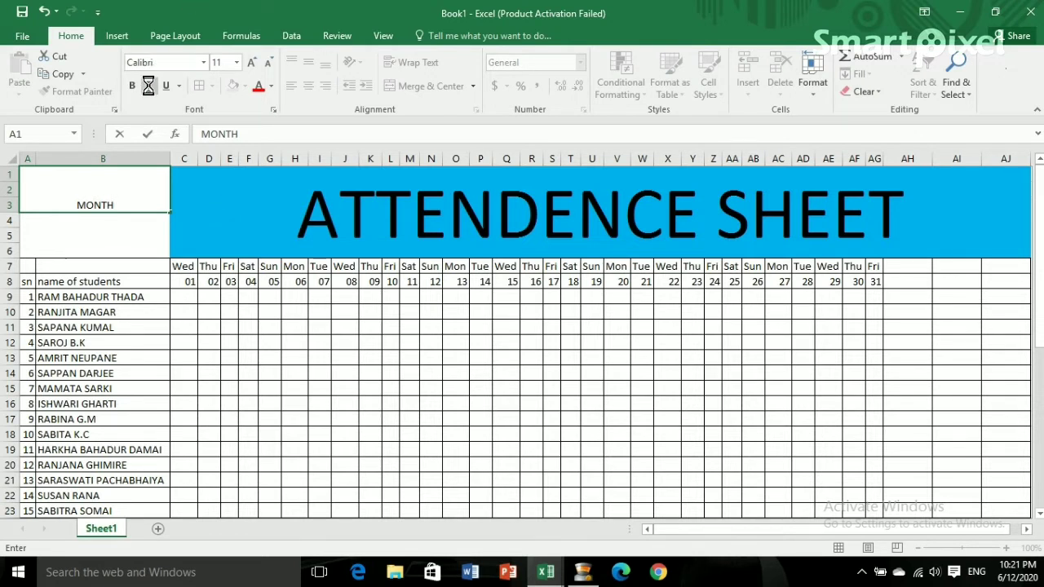
{"action": "left_click_drag", "start_coordinate": [118, 199], "coordinate": [70, 204]}
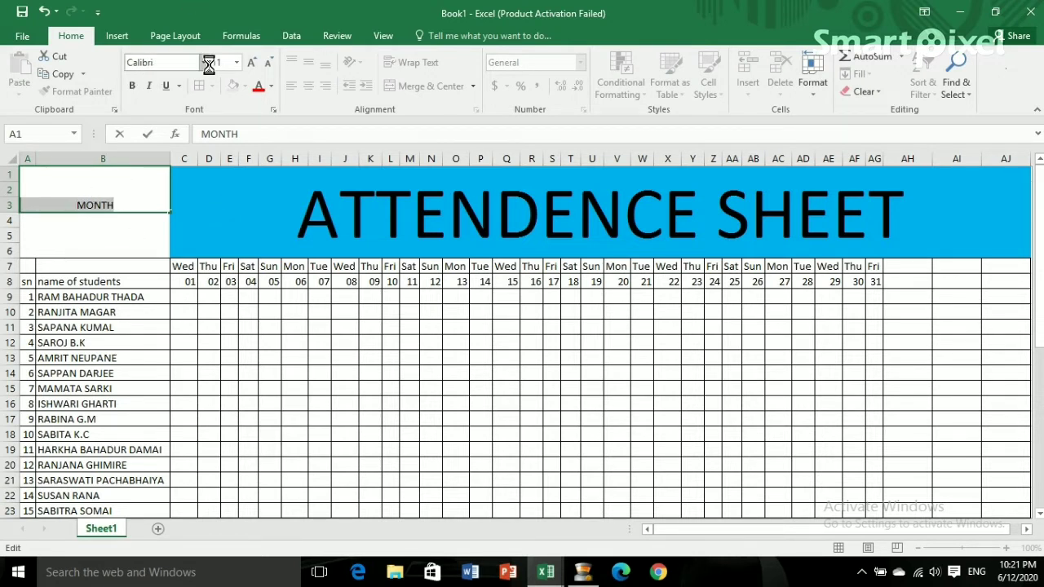
{"action": "left_click", "coordinate": [259, 61]}
{"action": "left_click", "coordinate": [260, 62]}
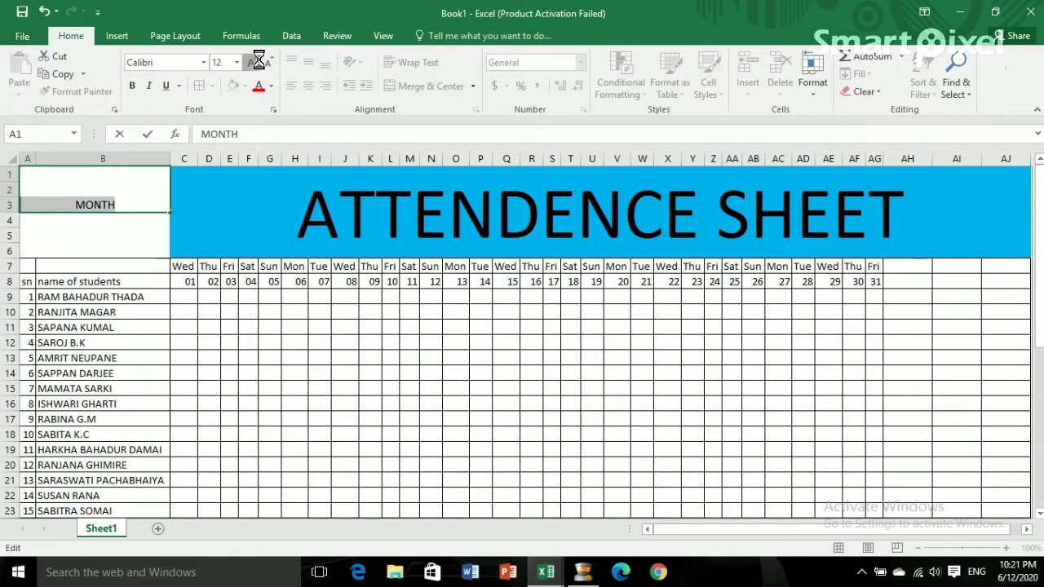
{"action": "left_click", "coordinate": [259, 61]}
{"action": "left_click", "coordinate": [259, 61]}
{"action": "left_click", "coordinate": [258, 60]}
{"action": "left_click", "coordinate": [259, 61]}
{"action": "left_click", "coordinate": [259, 61]}
{"action": "left_click", "coordinate": [259, 60]}
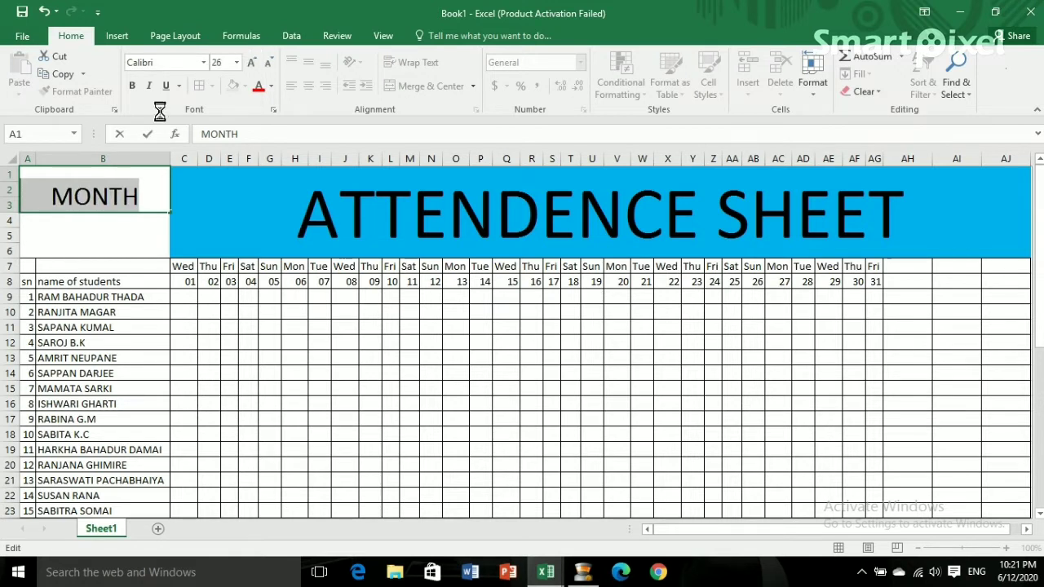
{"action": "left_click", "coordinate": [89, 242]}
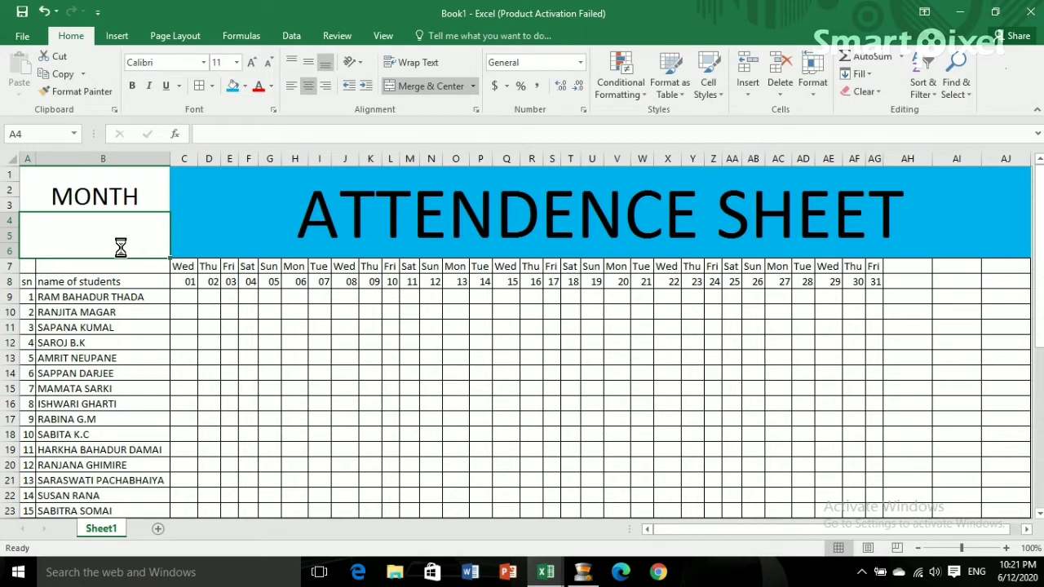
Step: Enter =TEXT(C8,"MMM-YYY") in merged A4 so it displays Jan-2020
{"action": "type", "text": "="}
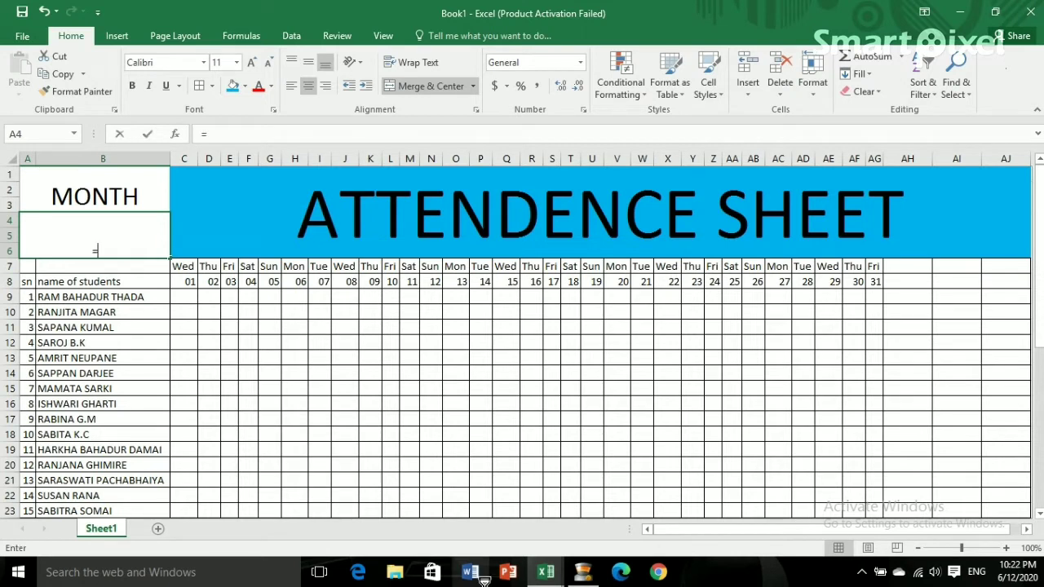
{"action": "type", "text": "T"}
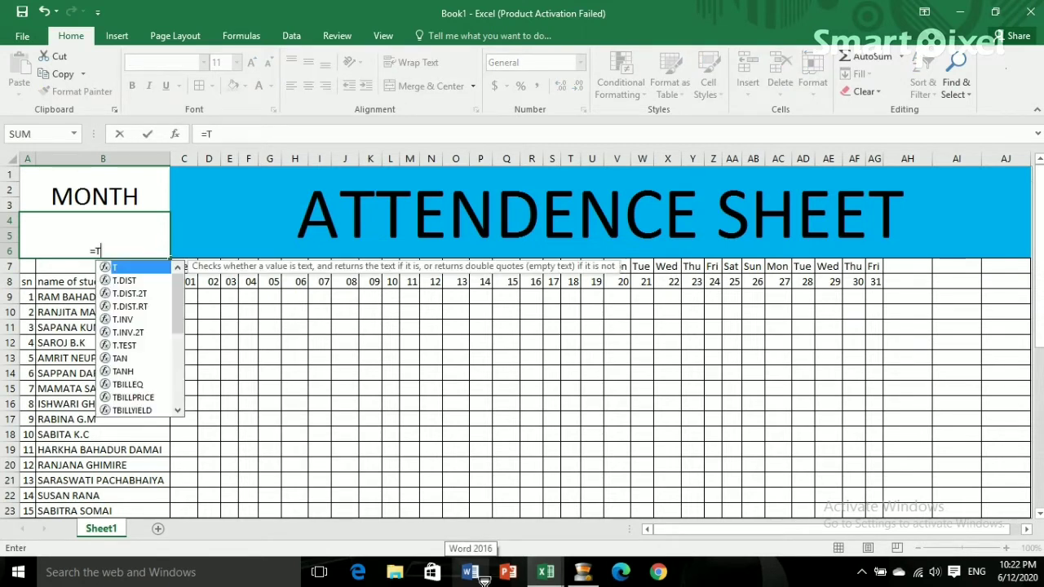
{"action": "type", "text": "E"}
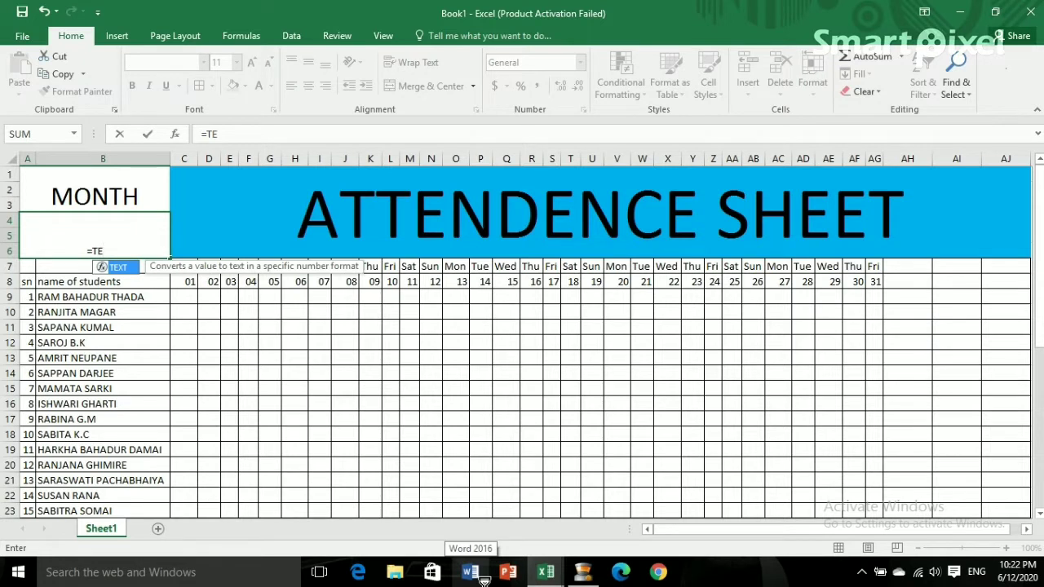
{"action": "type", "text": "XT"}
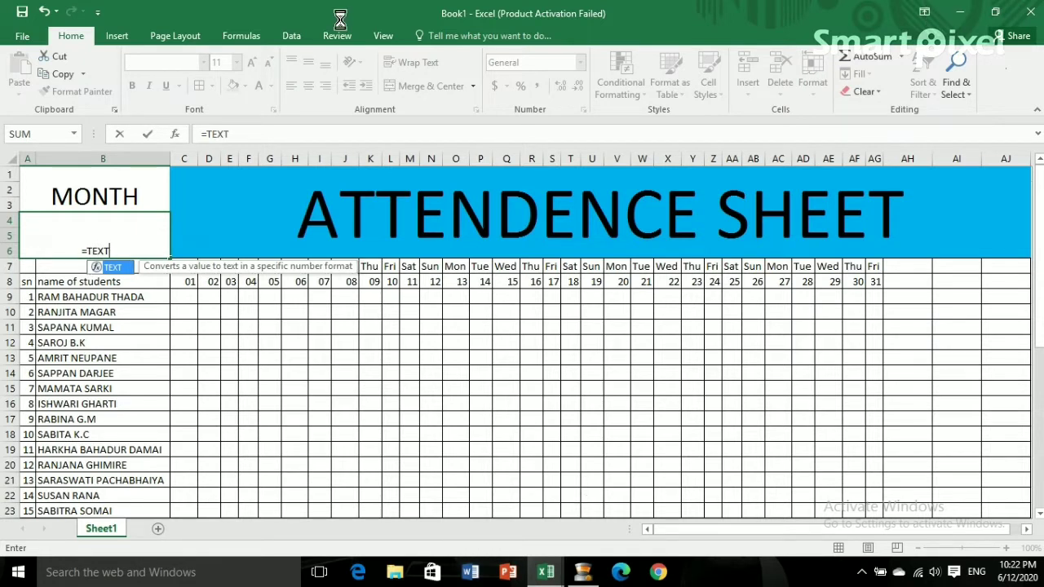
{"action": "double_click", "coordinate": [116, 265]}
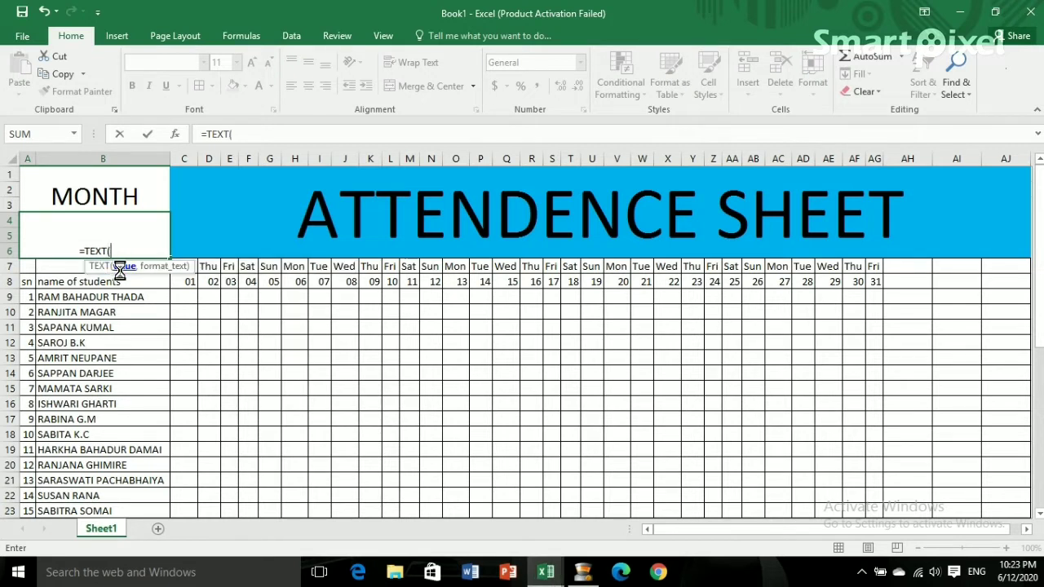
{"action": "left_click", "coordinate": [186, 283]}
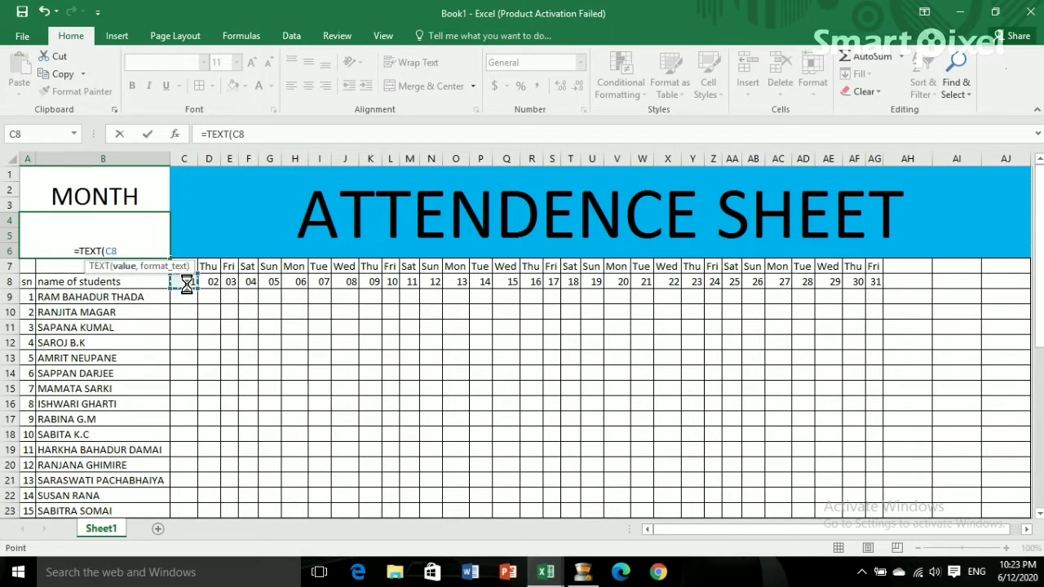
{"action": "type", "text": ","}
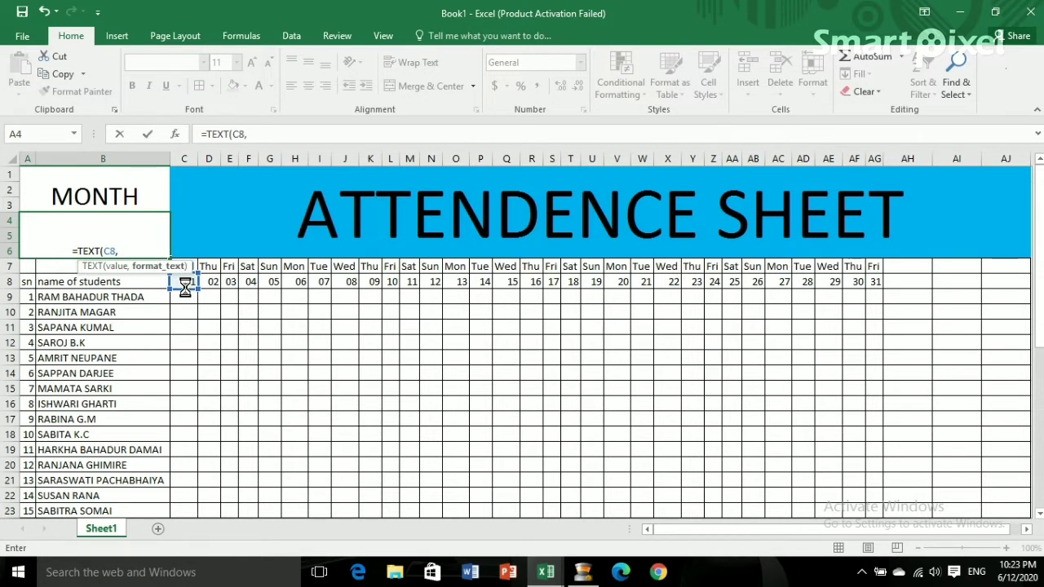
{"action": "type", "text": "\""}
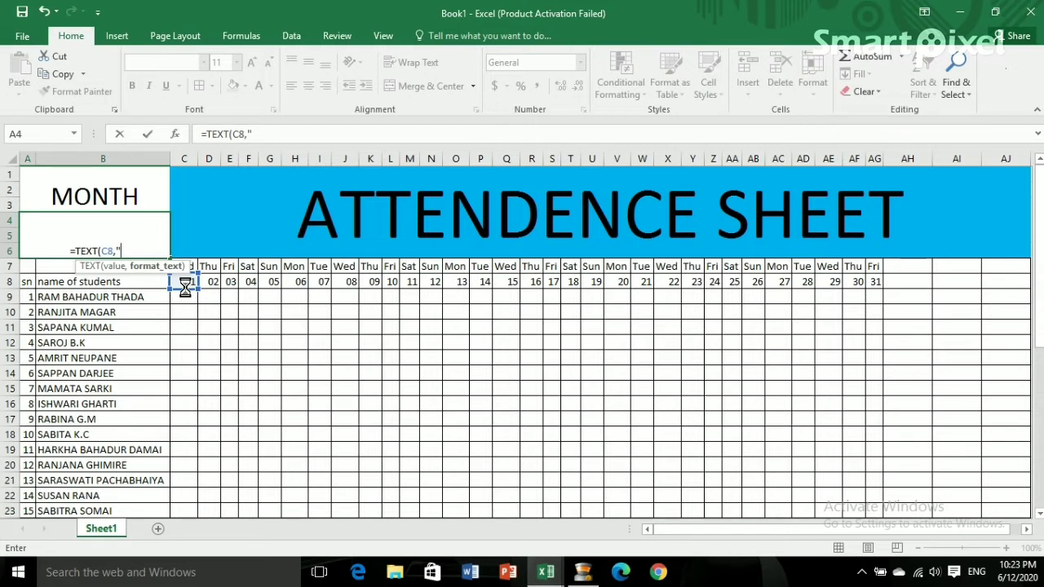
{"action": "type", "text": "MMM"}
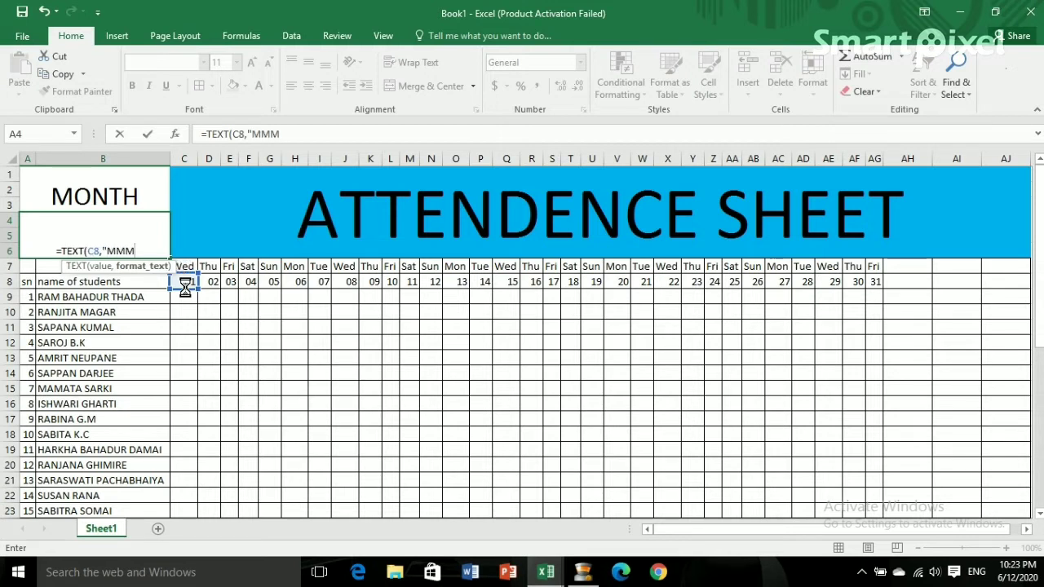
{"action": "type", "text": "-"}
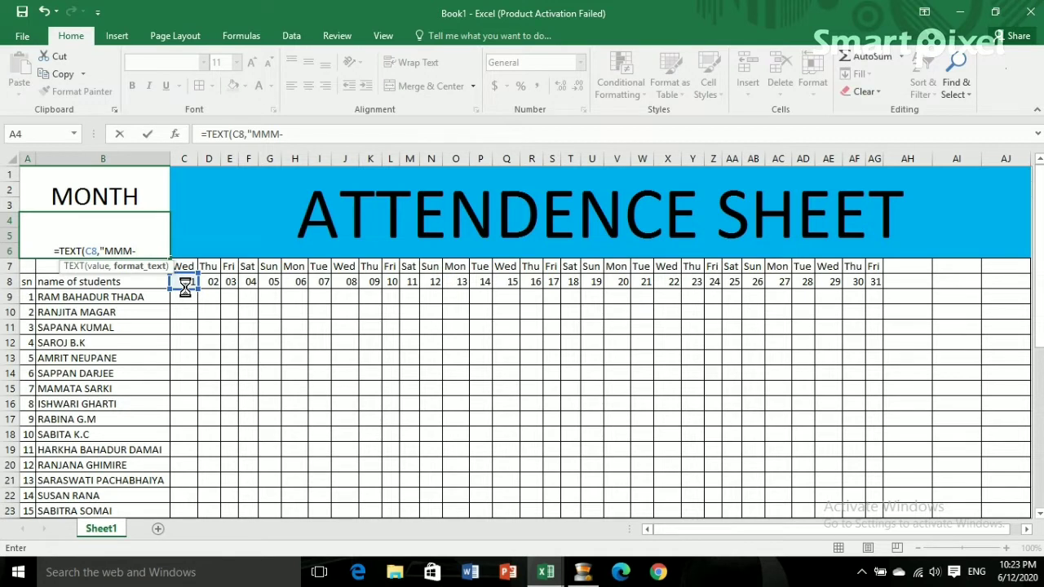
{"action": "type", "text": "YYYY"}
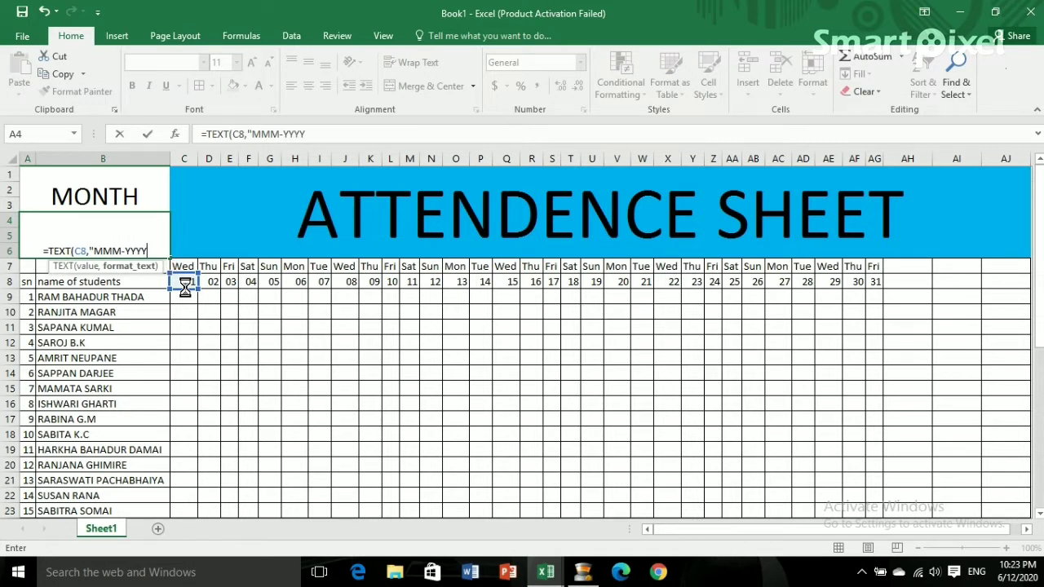
{"action": "key", "text": "BackSpace"}
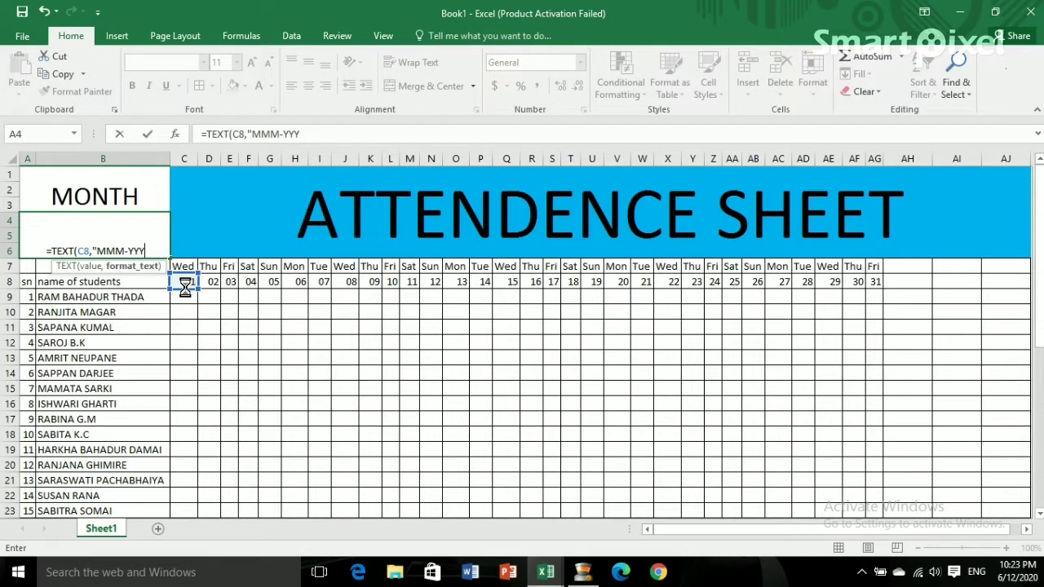
{"action": "type", "text": "\""}
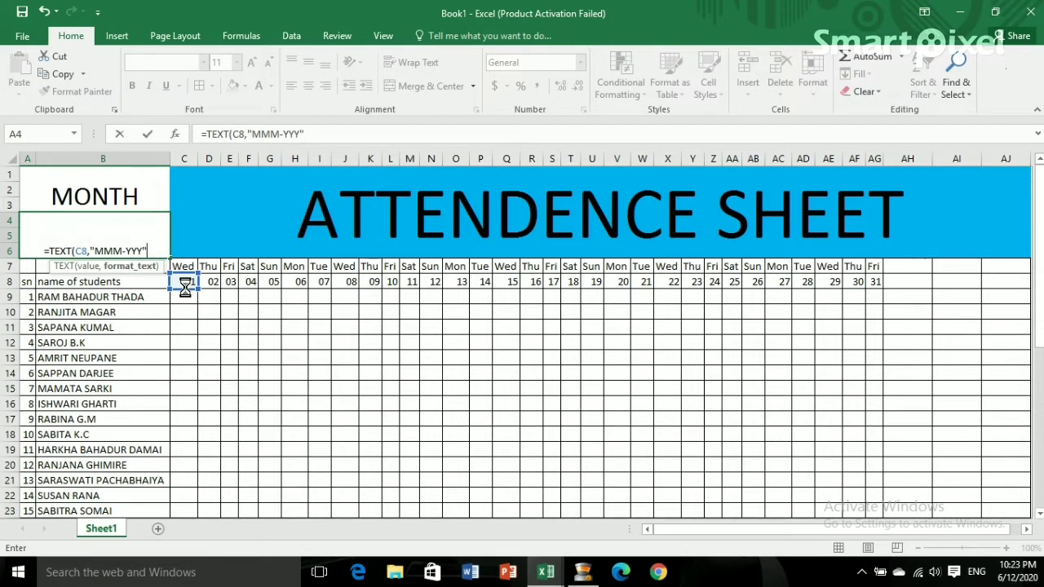
{"action": "type", "text": ")"}
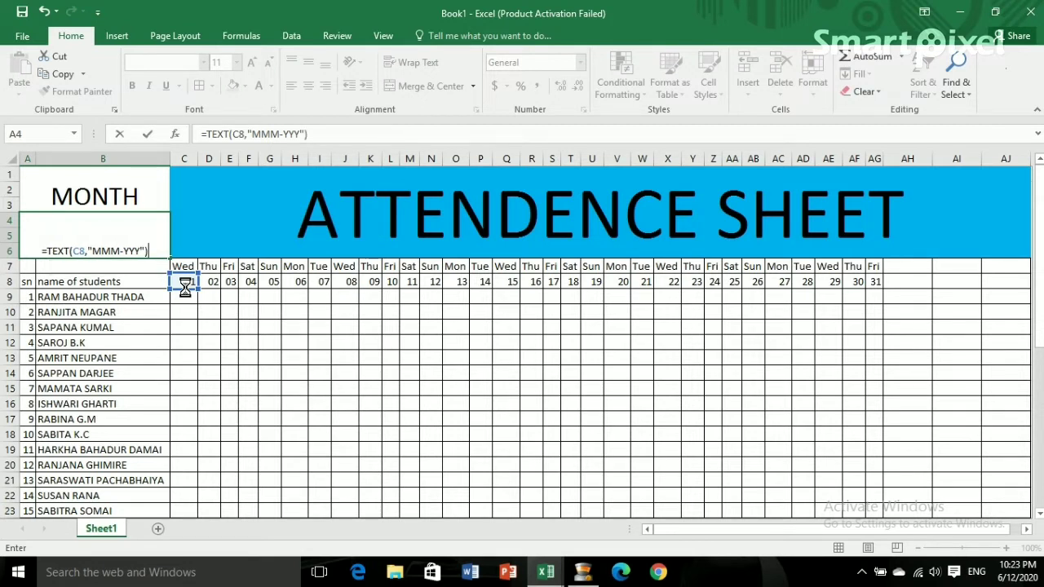
{"action": "key", "text": "Return"}
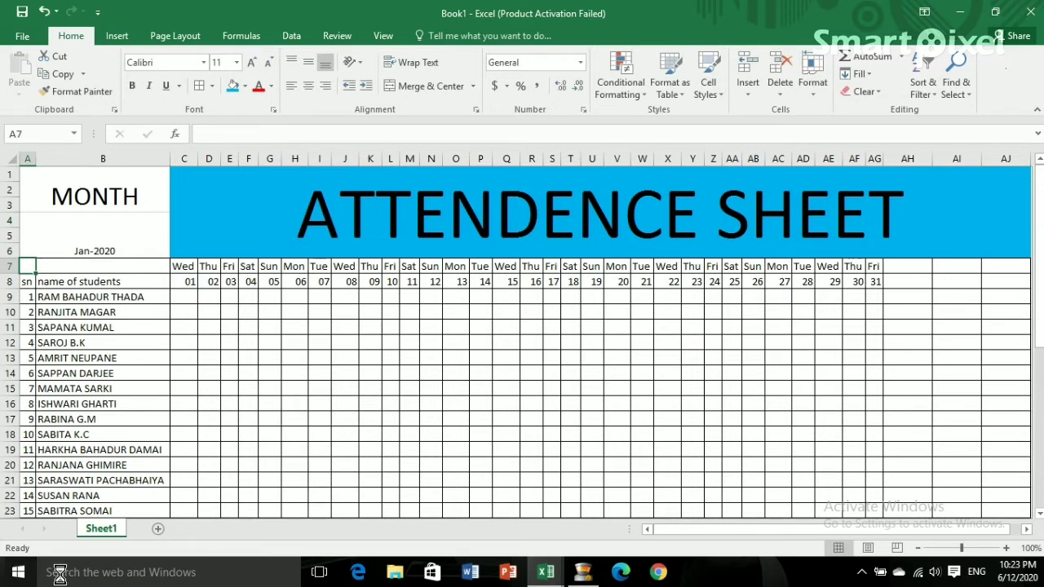
{"action": "left_click", "coordinate": [106, 250]}
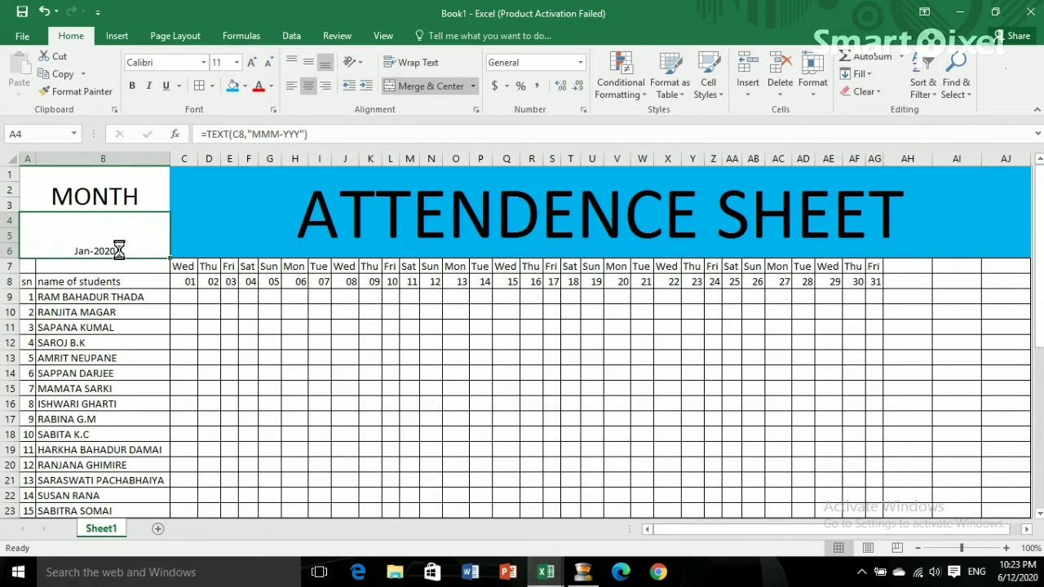
Step: Enlarge the Jan-2020 text to 28 point
{"action": "left_click", "coordinate": [252, 63]}
{"action": "left_click", "coordinate": [253, 63]}
{"action": "left_click", "coordinate": [253, 62]}
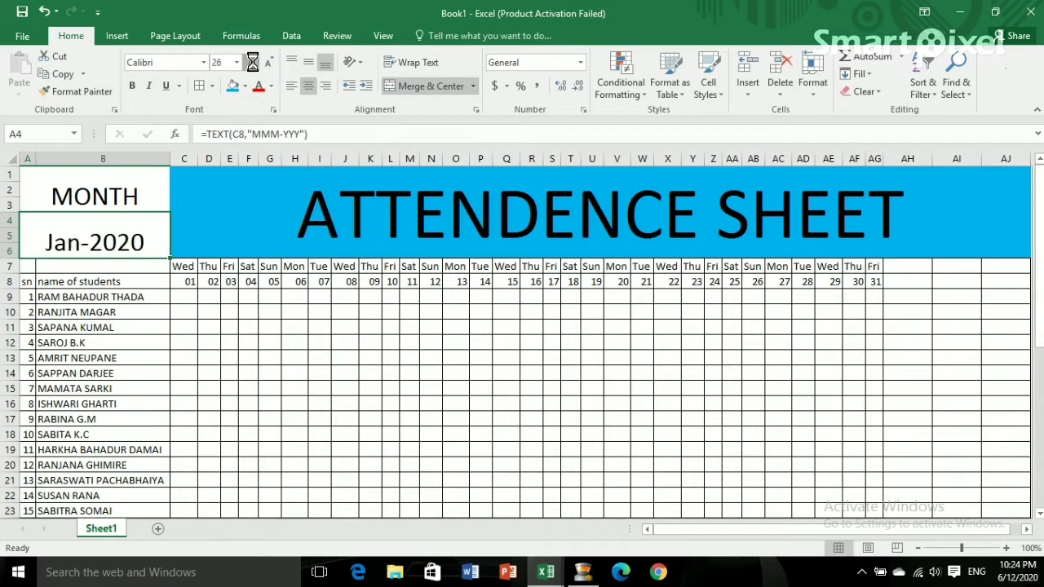
{"action": "left_click", "coordinate": [253, 63]}
Step: Give the MONTH and Jan-2020 cells a blue fill
{"action": "left_click", "coordinate": [217, 340]}
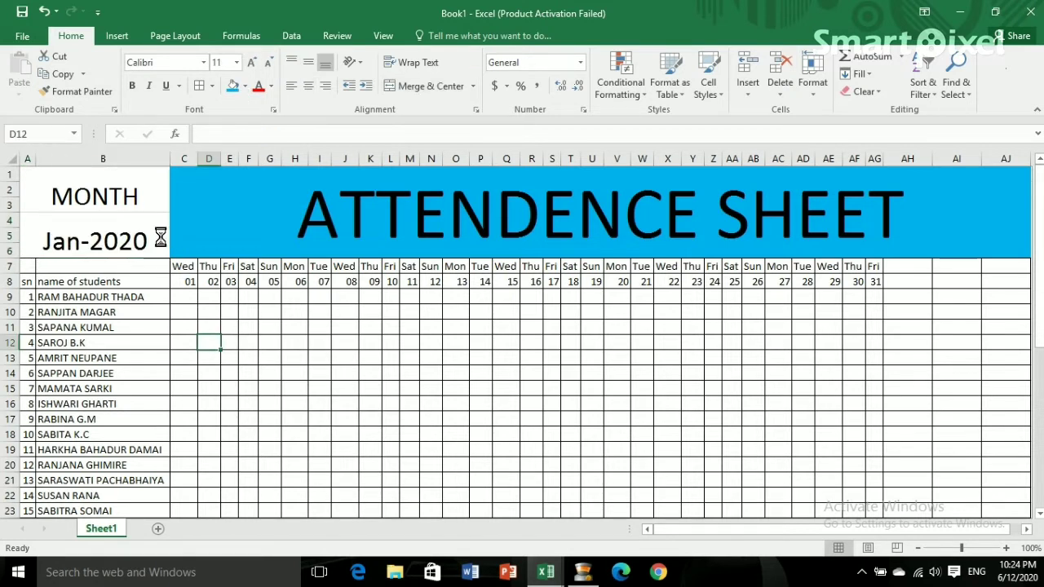
{"action": "left_click", "coordinate": [102, 196]}
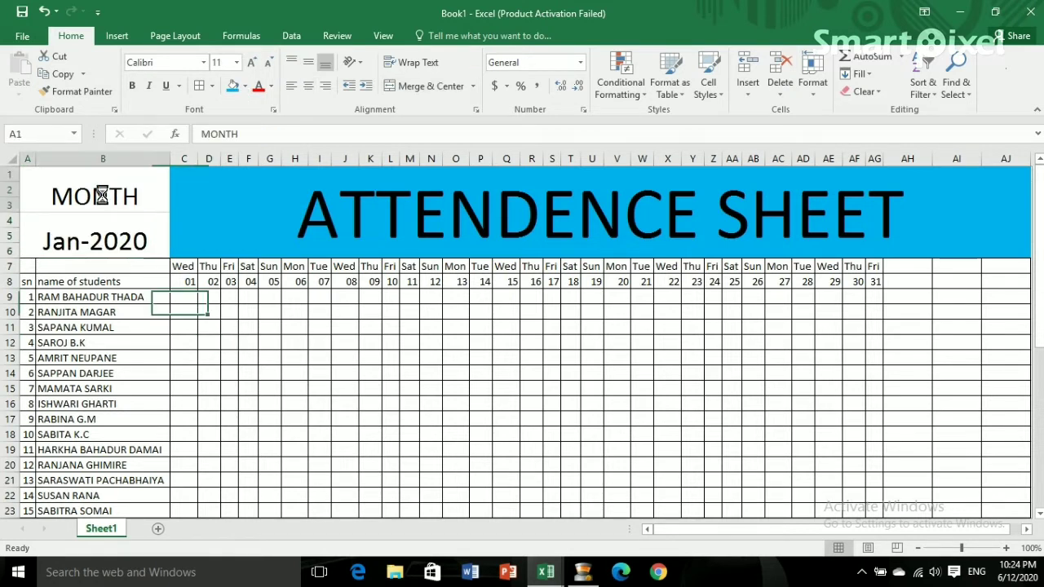
{"action": "left_click", "coordinate": [232, 85]}
{"action": "left_click", "coordinate": [102, 231]}
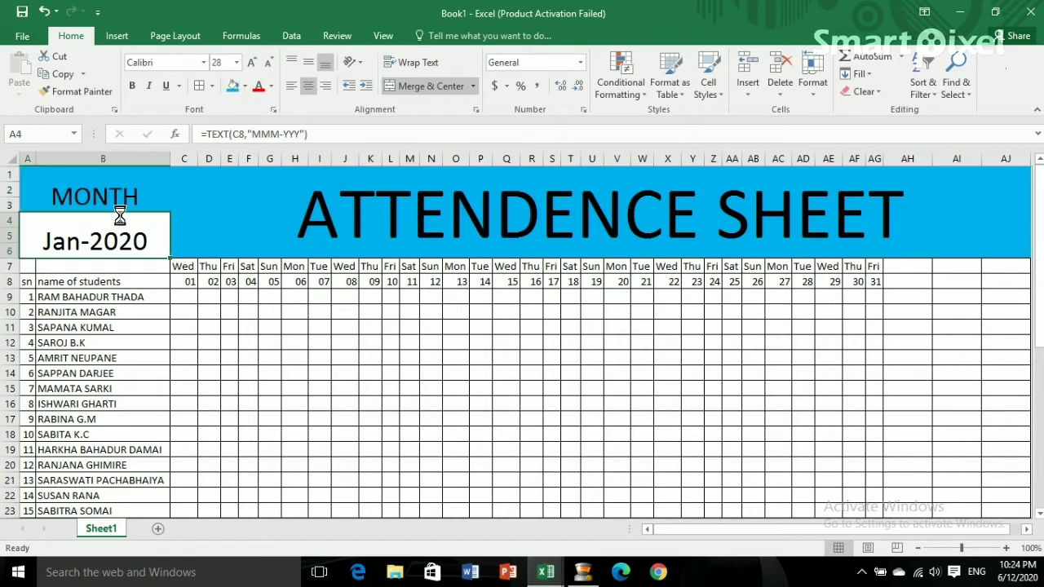
{"action": "left_click", "coordinate": [230, 85]}
{"action": "left_click", "coordinate": [243, 220]}
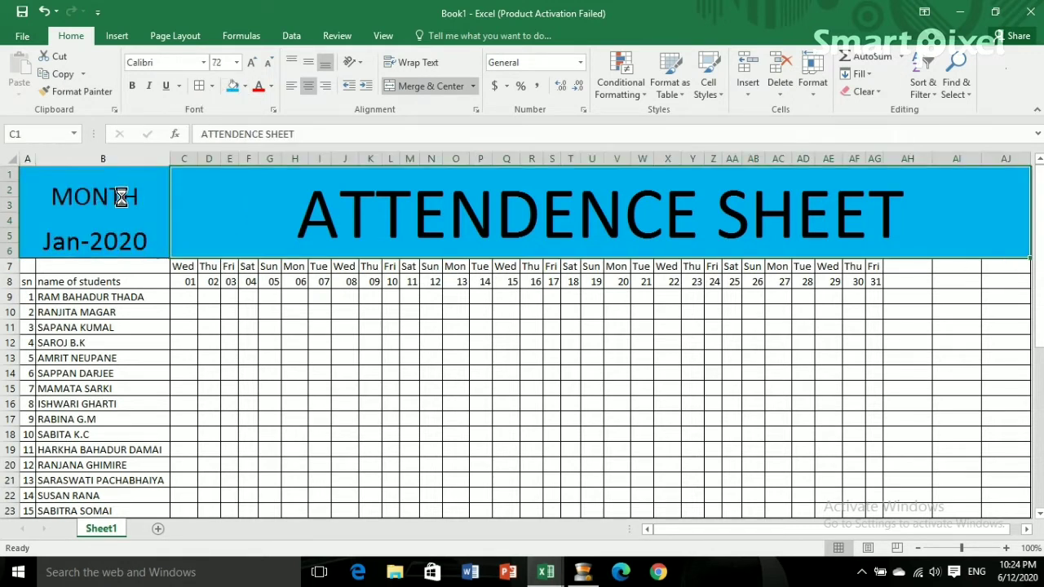
Step: Put thick outside borders around the MONTH and Jan-2020 cells
{"action": "left_click", "coordinate": [72, 186]}
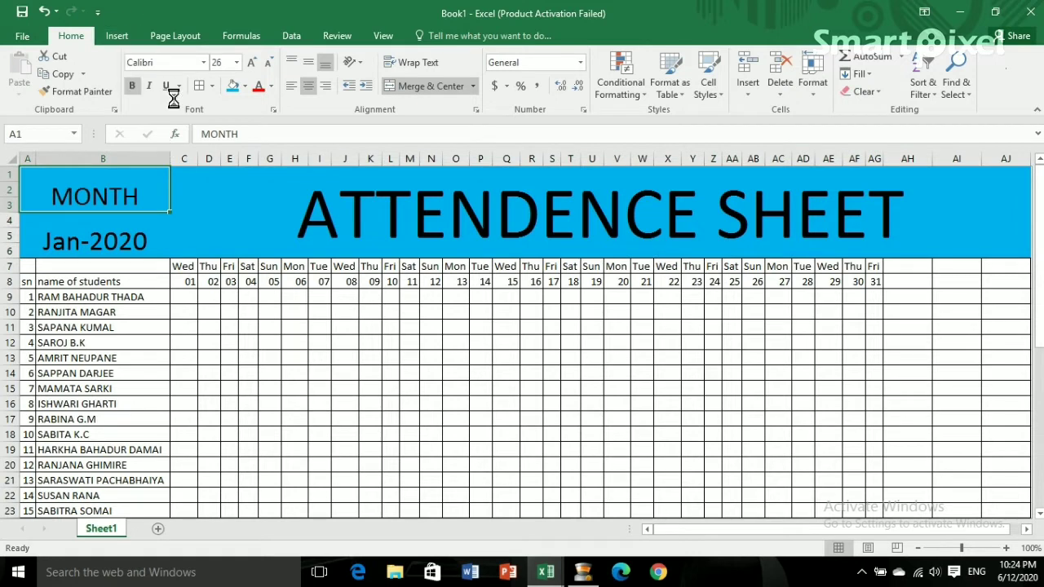
{"action": "left_click", "coordinate": [211, 86]}
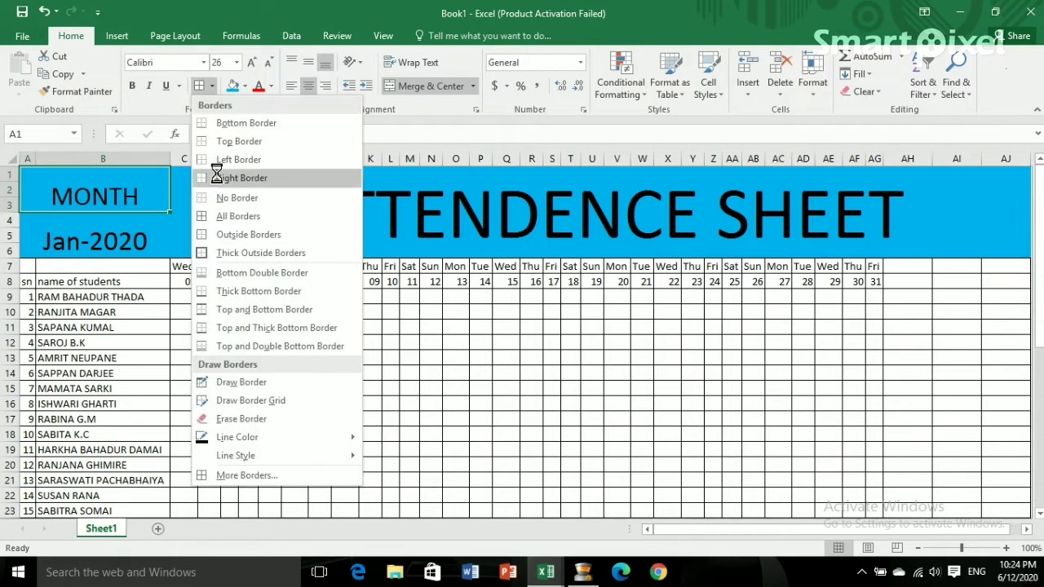
{"action": "left_click", "coordinate": [211, 253]}
{"action": "left_click", "coordinate": [80, 230]}
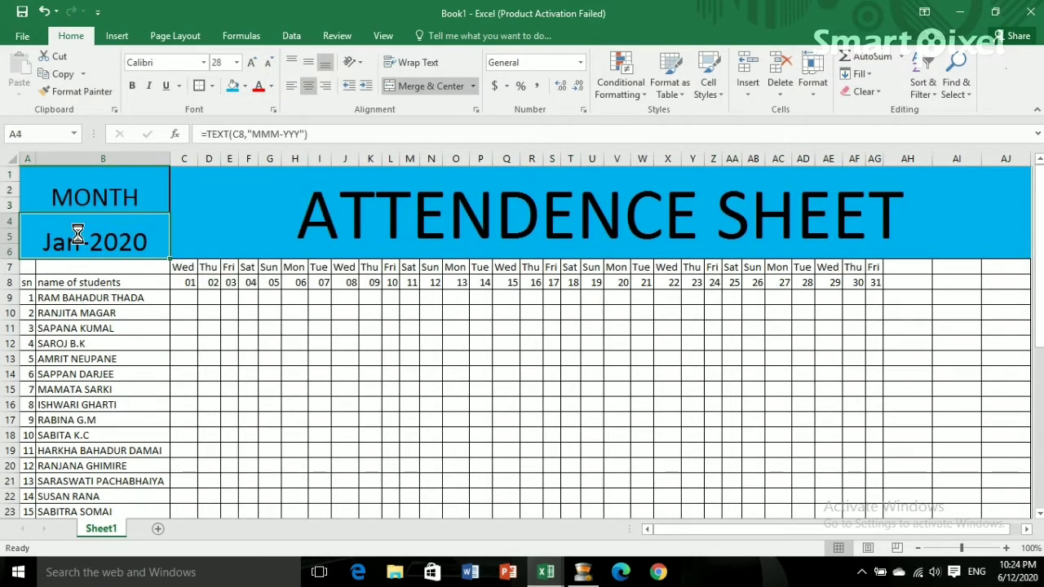
{"action": "left_click", "coordinate": [199, 85]}
{"action": "left_click", "coordinate": [210, 230]}
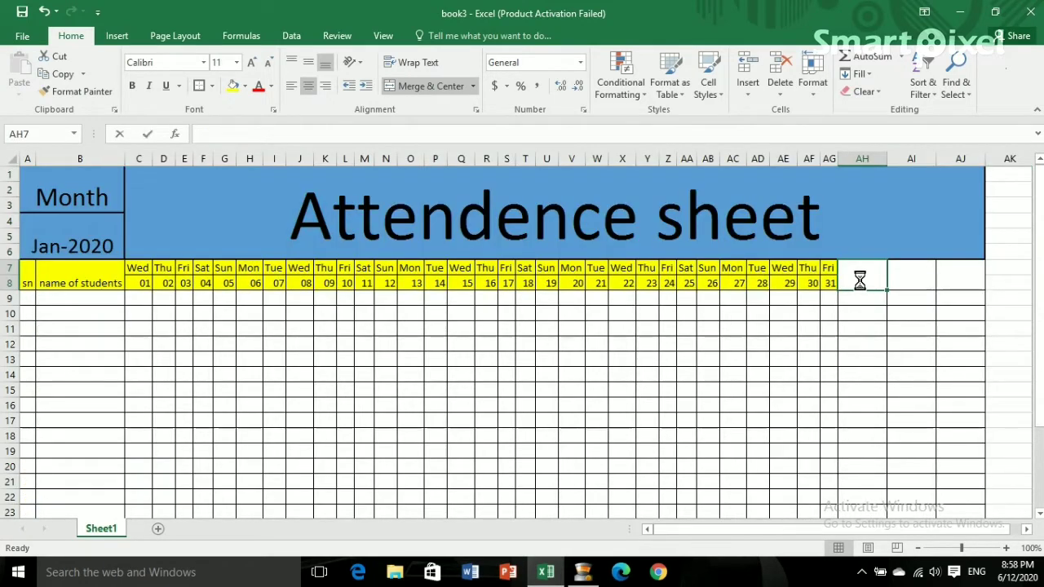
Step: Enter the totals headings tp, ta and tl in AH7, AI7 and AJ7
{"action": "type", "text": "t"}
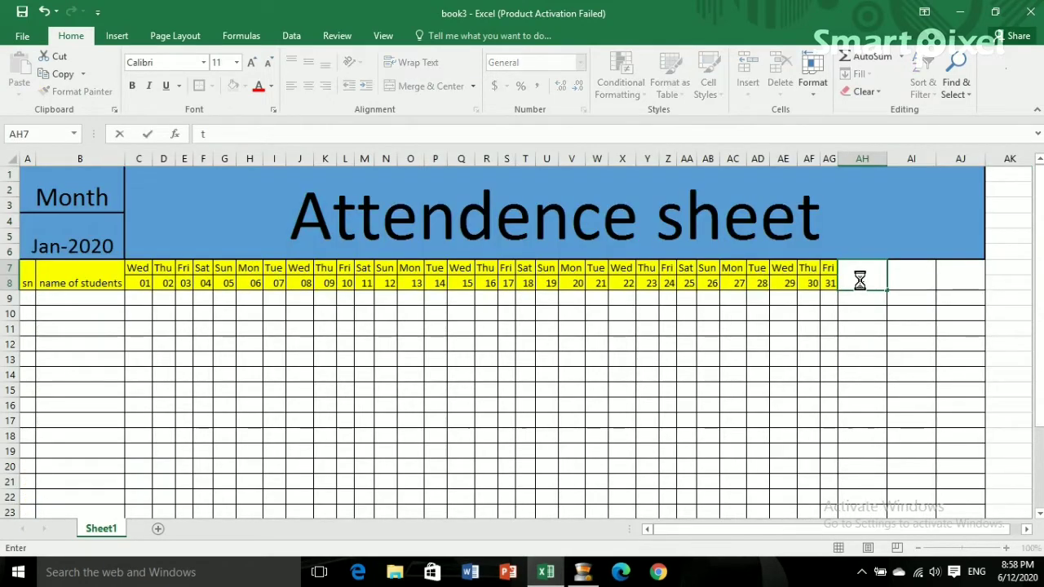
{"action": "type", "text": "p"}
{"action": "left_click", "coordinate": [906, 277]}
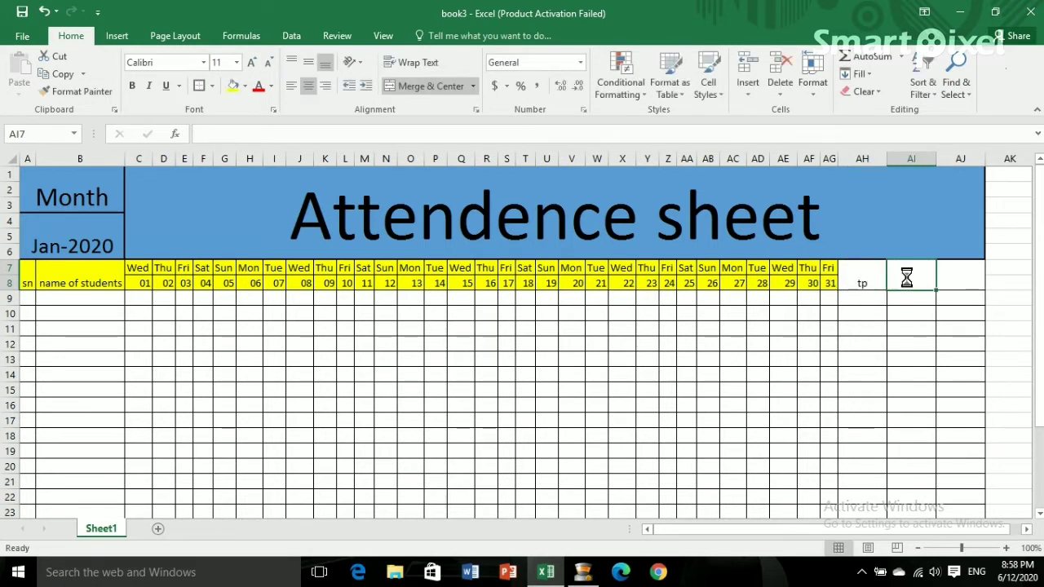
{"action": "type", "text": "ta"}
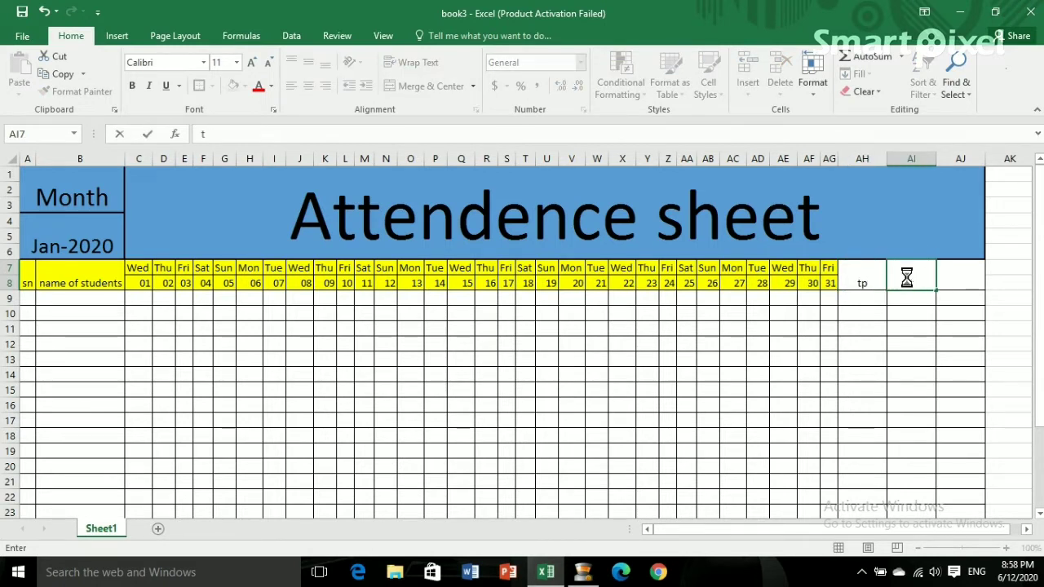
{"action": "left_click", "coordinate": [950, 279]}
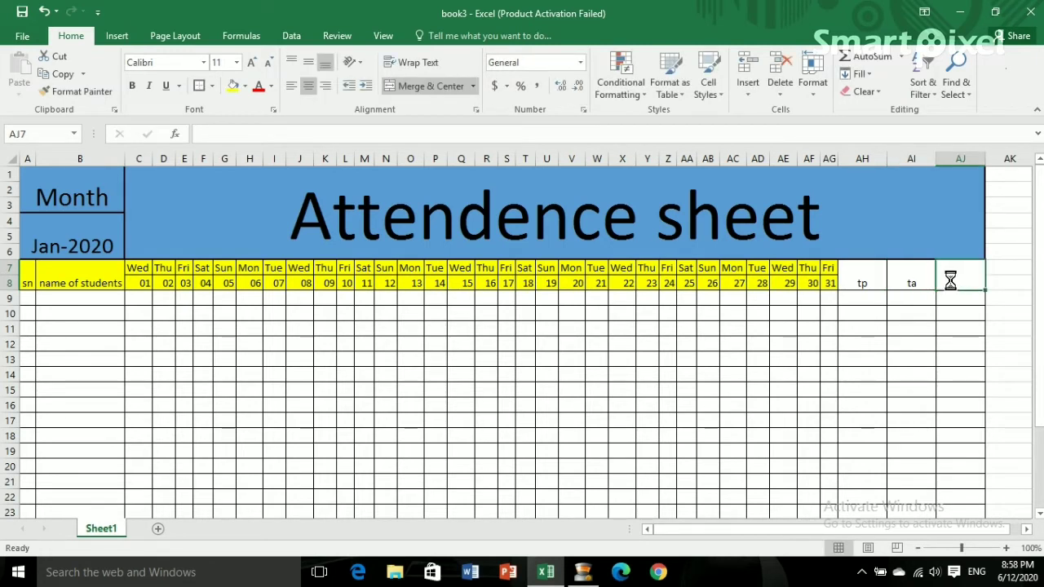
{"action": "type", "text": "tl"}
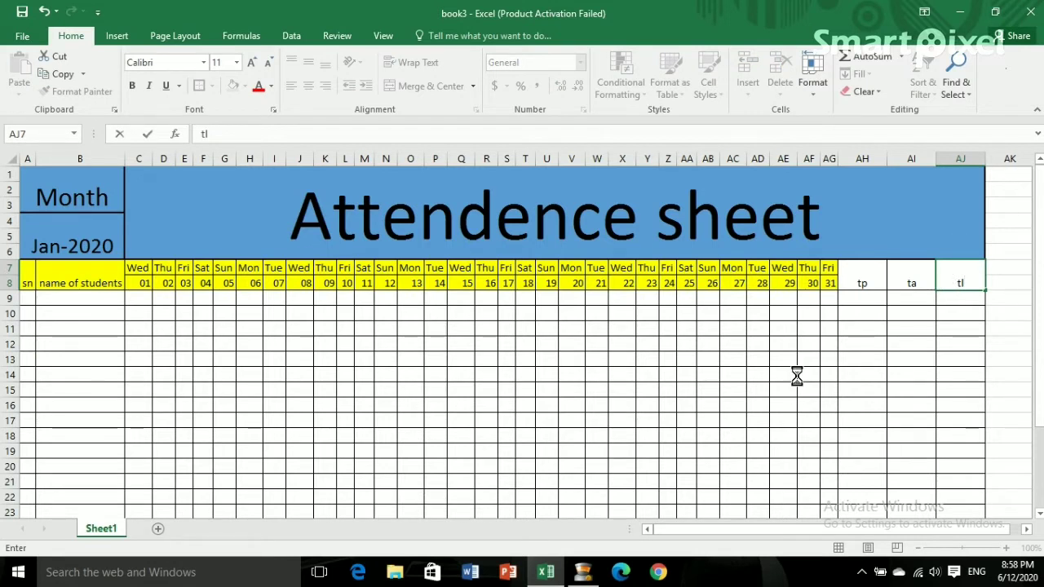
{"action": "left_click", "coordinate": [879, 314]}
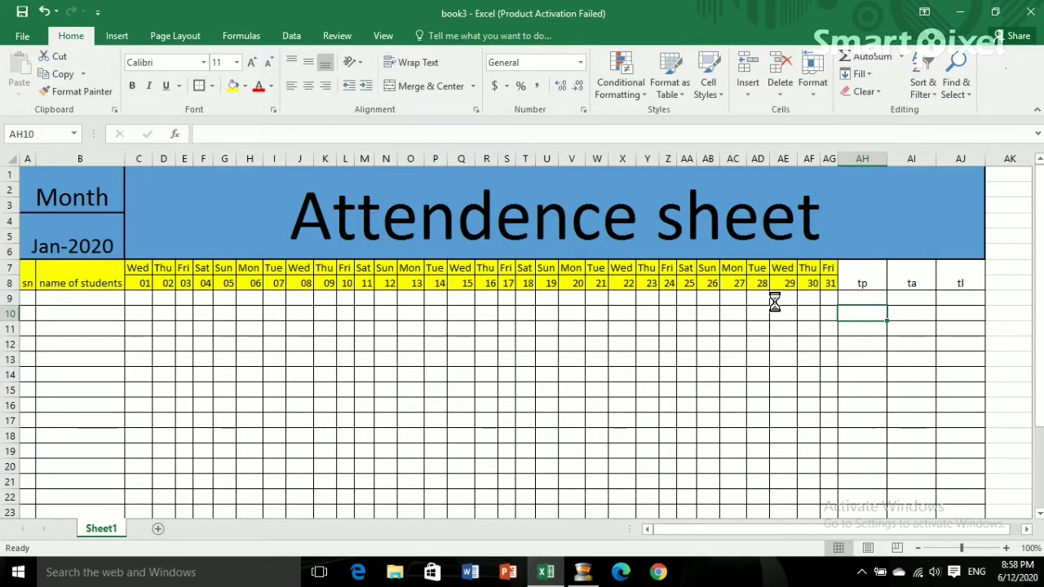
Step: Fill the tp, ta and tl header cells yellow
{"action": "left_click_drag", "start_coordinate": [858, 275], "coordinate": [742, 284]}
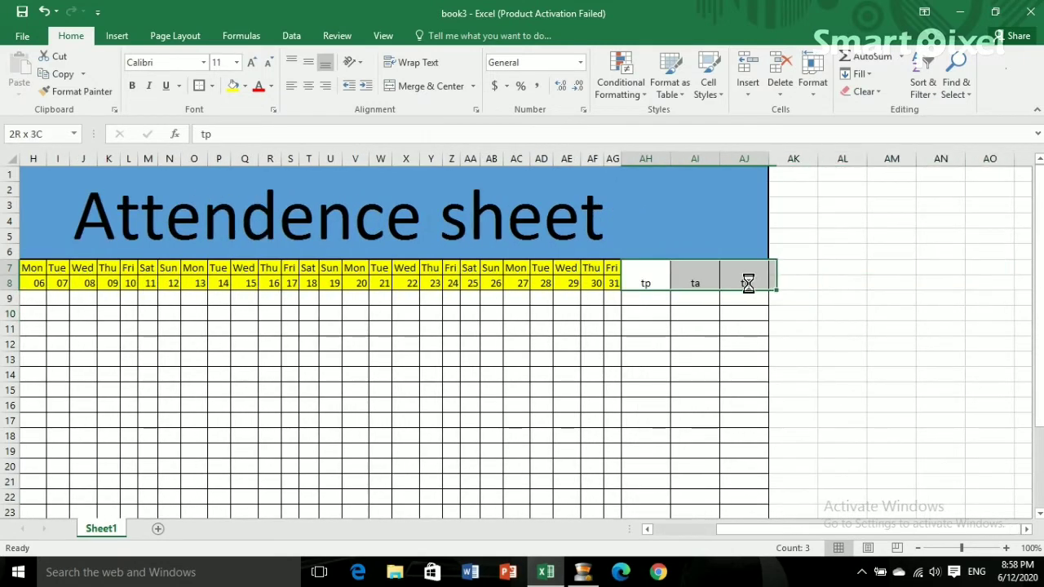
{"action": "left_click", "coordinate": [230, 85]}
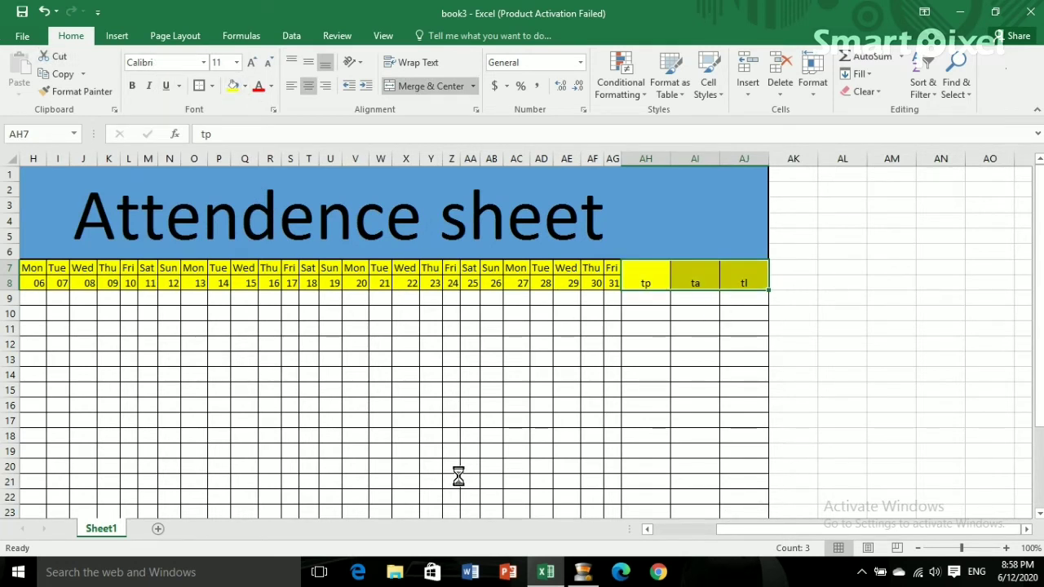
{"action": "left_click_drag", "start_coordinate": [725, 529], "coordinate": [580, 530]}
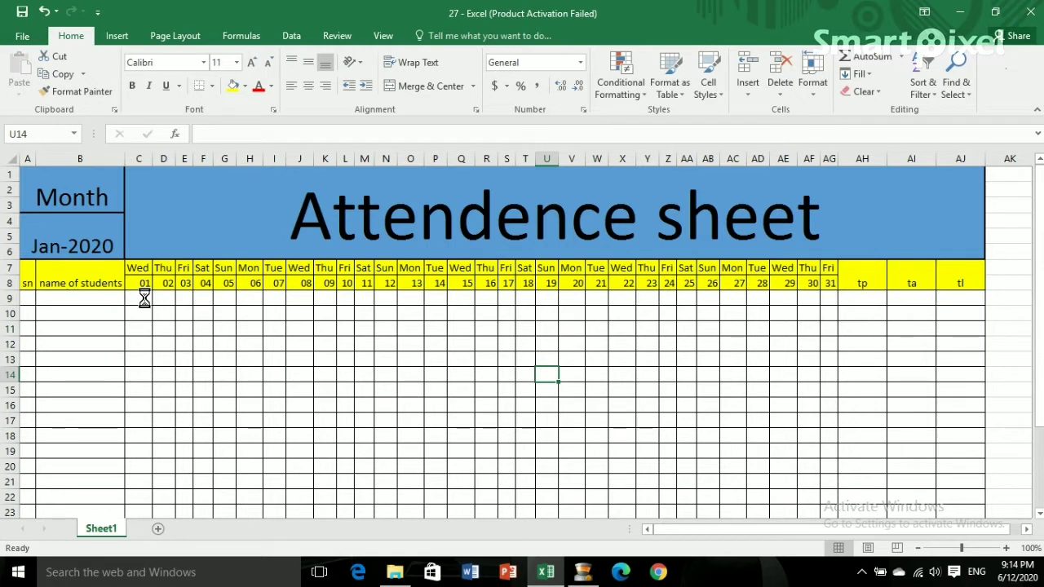
Step: Create a formula-based conditional formatting rule on C9 using =C$7="SAT"
{"action": "left_click", "coordinate": [140, 299]}
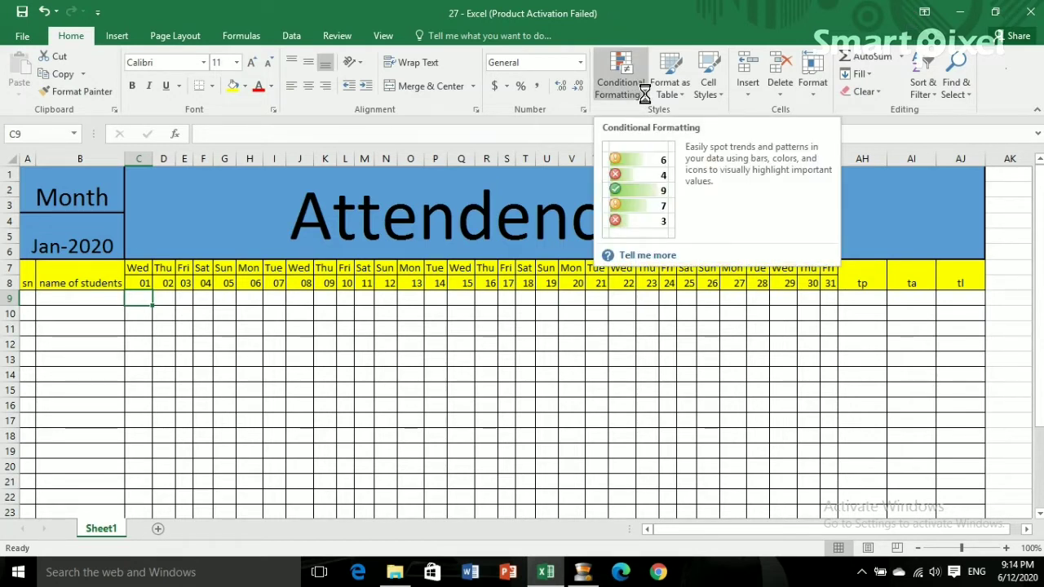
{"action": "left_click", "coordinate": [642, 94]}
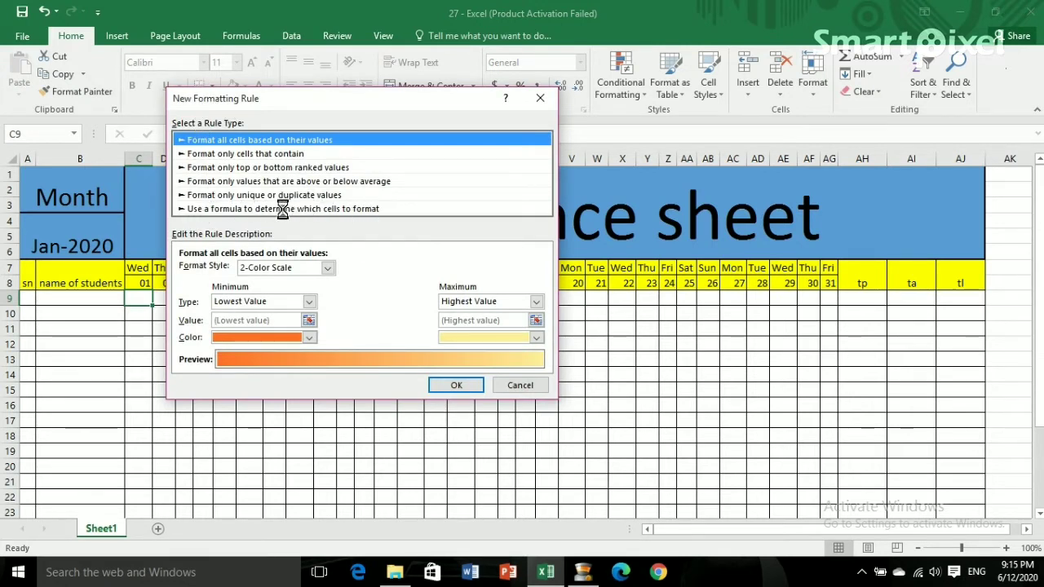
{"action": "left_click", "coordinate": [297, 209]}
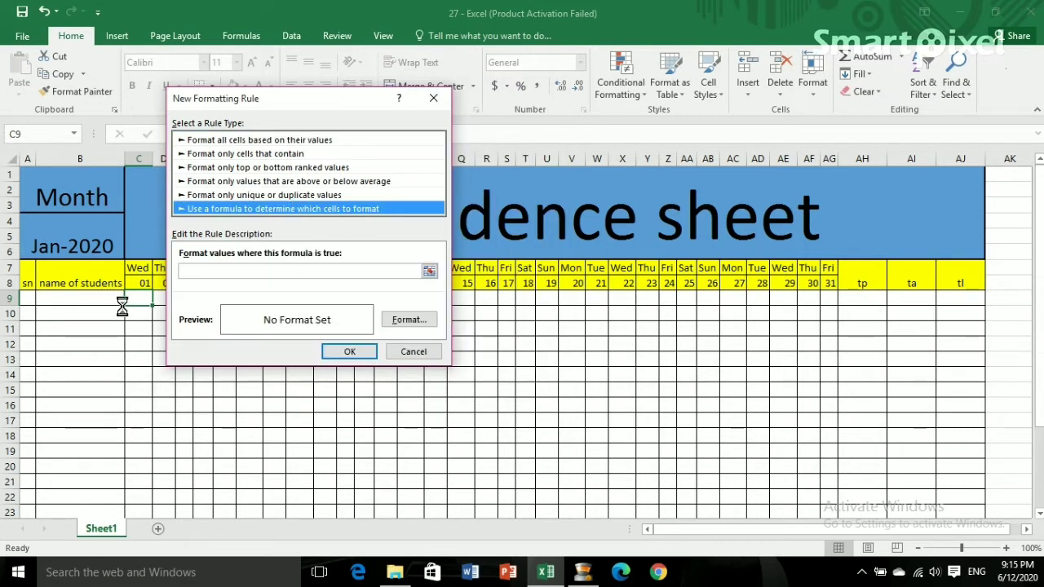
{"action": "left_click", "coordinate": [185, 272]}
{"action": "type", "text": "="}
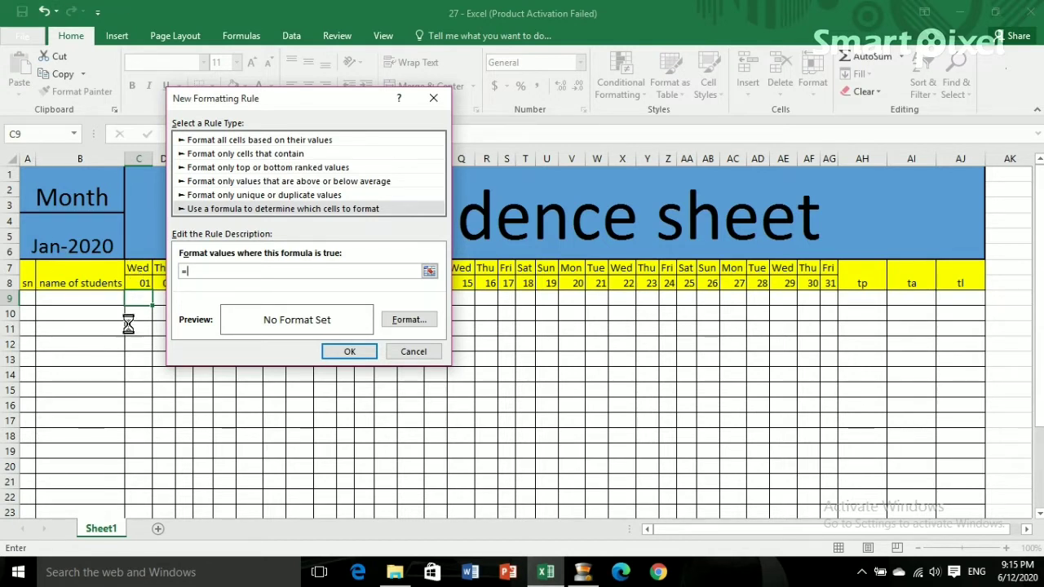
{"action": "left_click", "coordinate": [141, 268]}
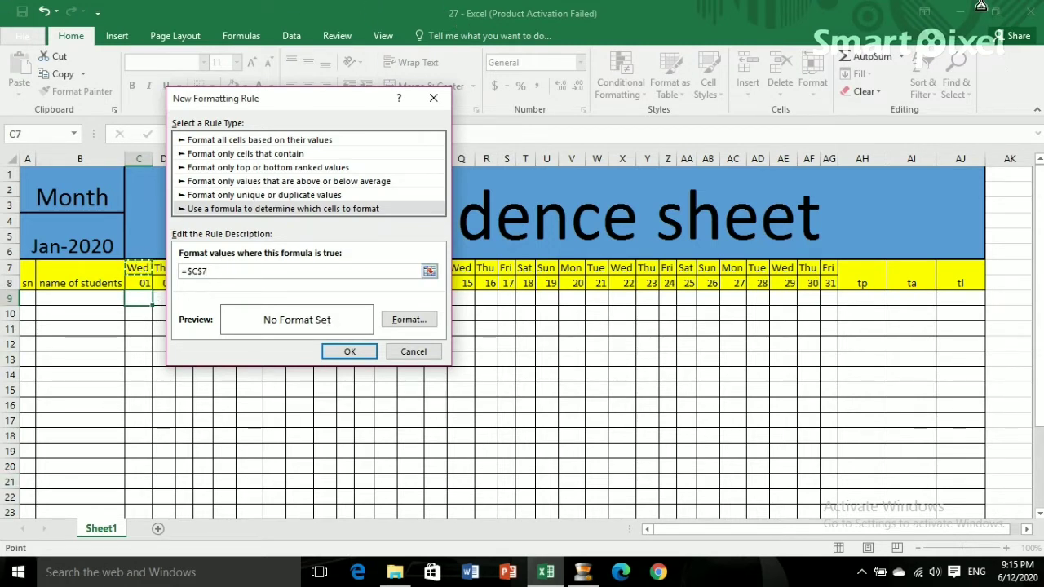
{"action": "left_click", "coordinate": [197, 271]}
{"action": "type", "text": "=\"SAT\""}
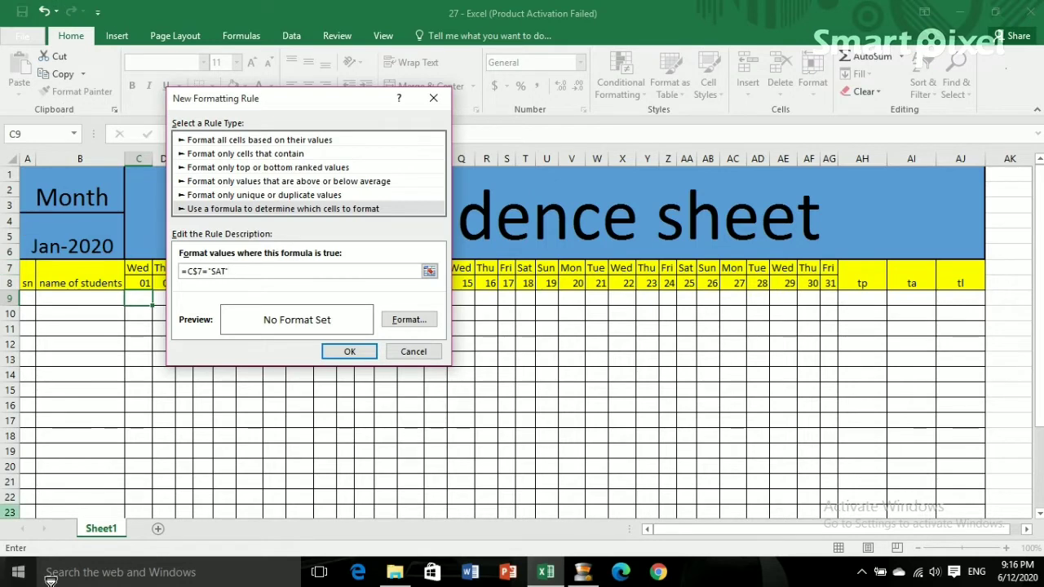
Step: Give the Saturday rule a red fill and confirm it
{"action": "left_click", "coordinate": [407, 319]}
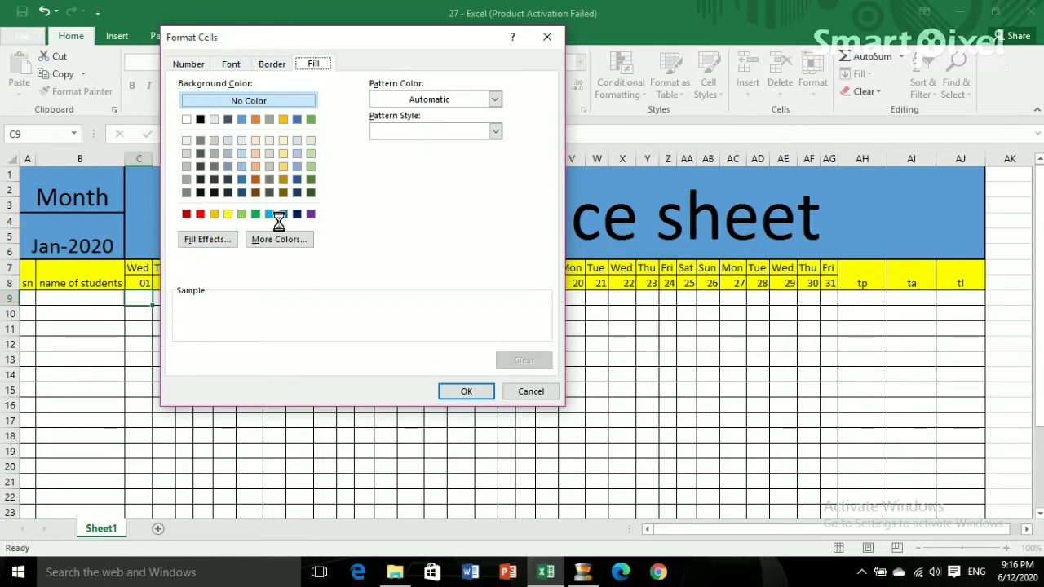
{"action": "left_click", "coordinate": [200, 214]}
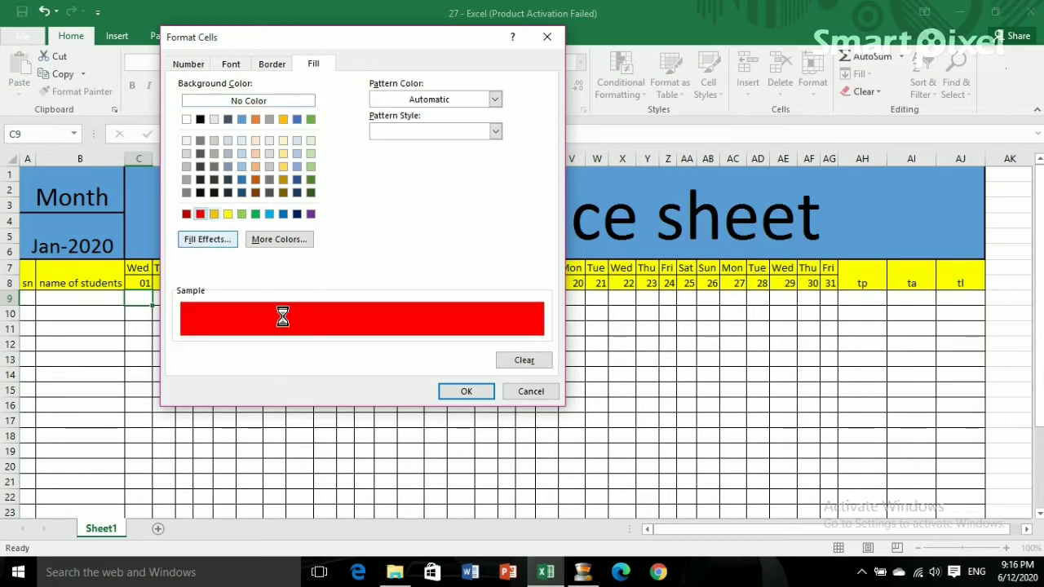
{"action": "left_click", "coordinate": [465, 392]}
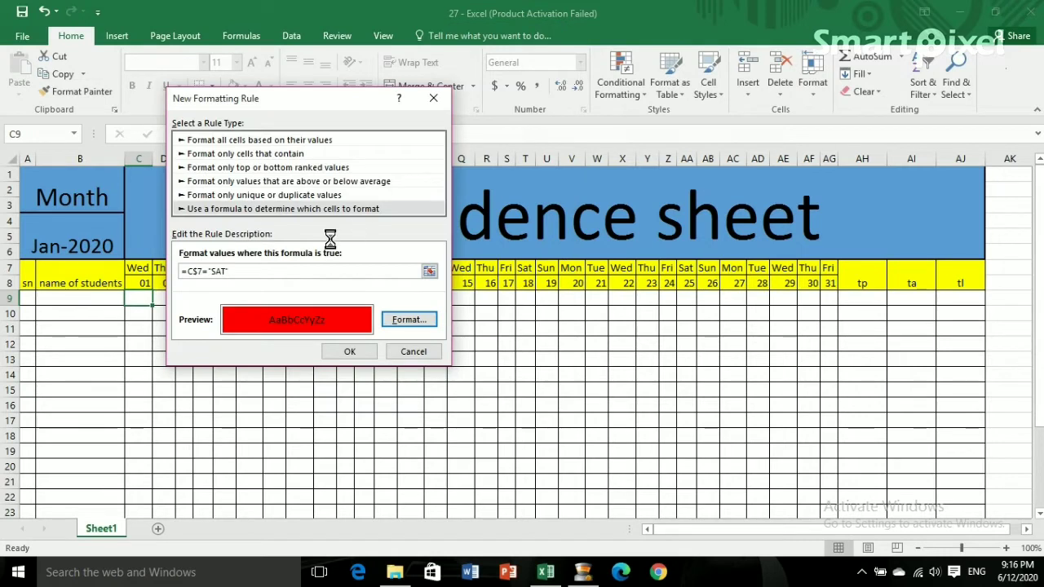
{"action": "left_click", "coordinate": [349, 348]}
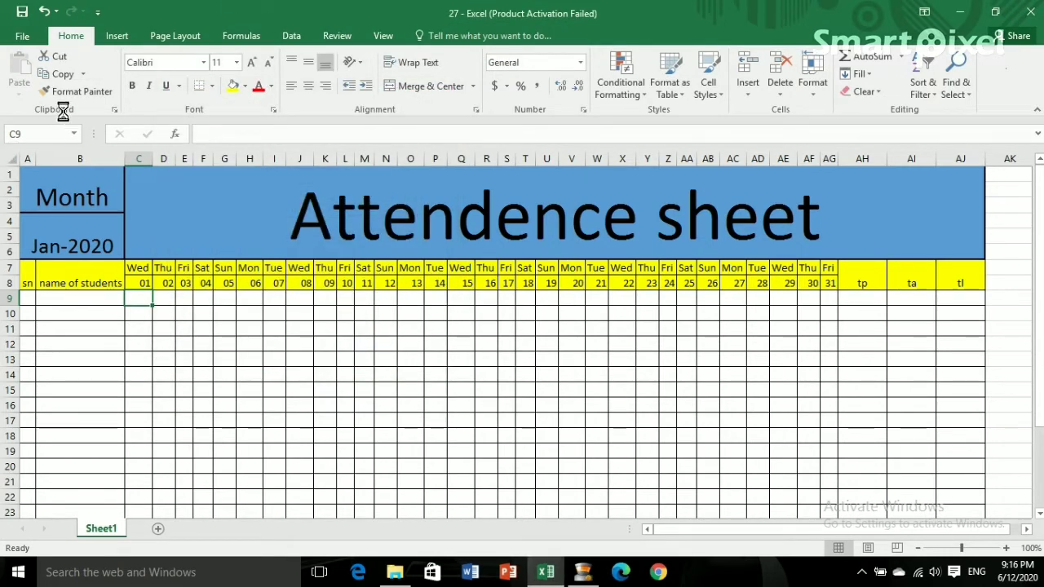
Step: Format-paint C9's Saturday rule across the grid from C9 through column AG
{"action": "left_click", "coordinate": [81, 91]}
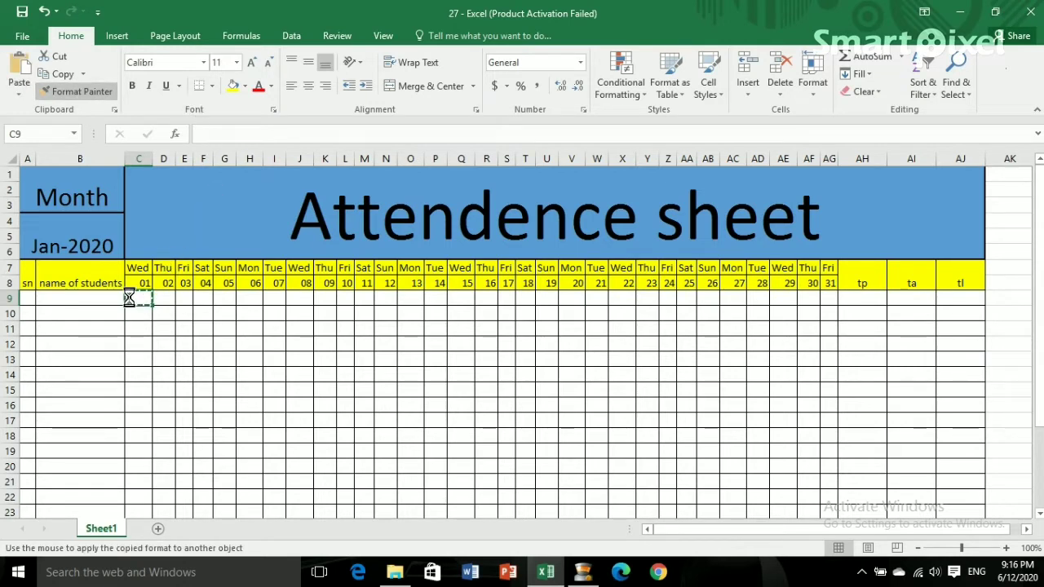
{"action": "left_click_drag", "start_coordinate": [132, 295], "coordinate": [134, 533]}
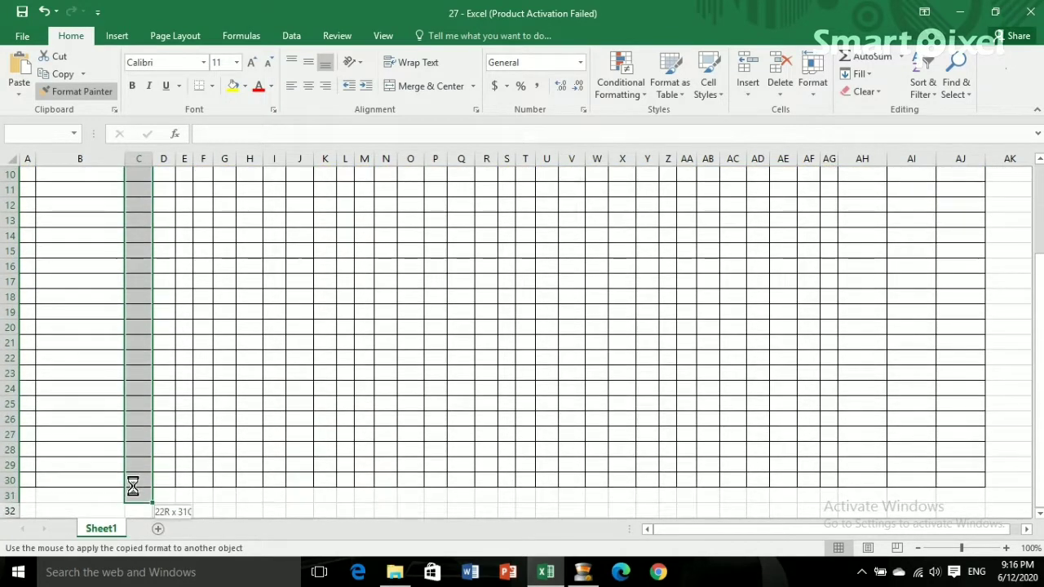
{"action": "mouse_move", "coordinate": [135, 533]}
{"action": "left_mouse_down"}
{"action": "mouse_move", "coordinate": [132, 479]}
{"action": "mouse_move", "coordinate": [760, 481]}
{"action": "left_mouse_up"}
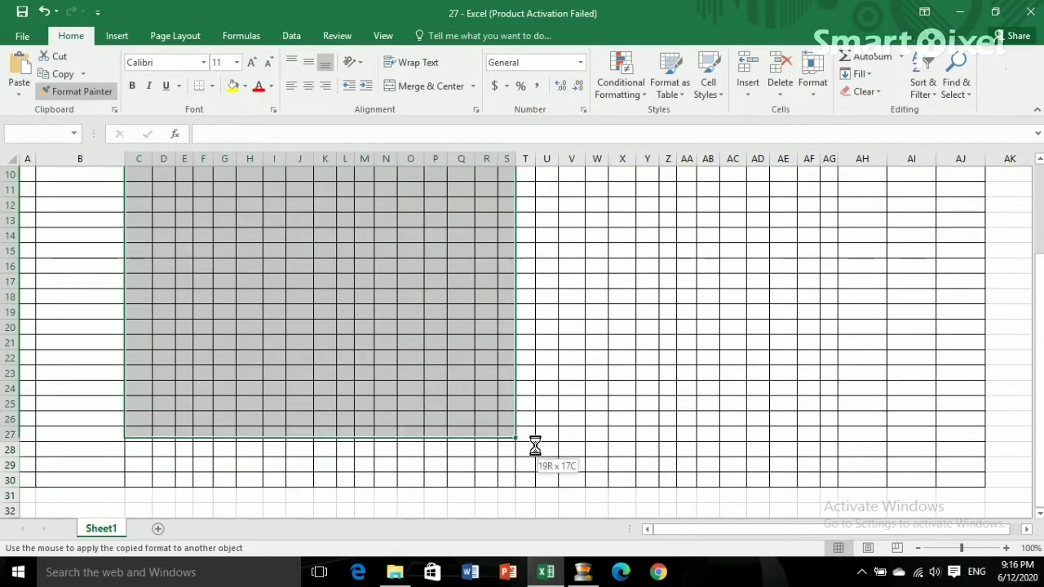
{"action": "left_click_drag", "start_coordinate": [761, 481], "coordinate": [825, 486]}
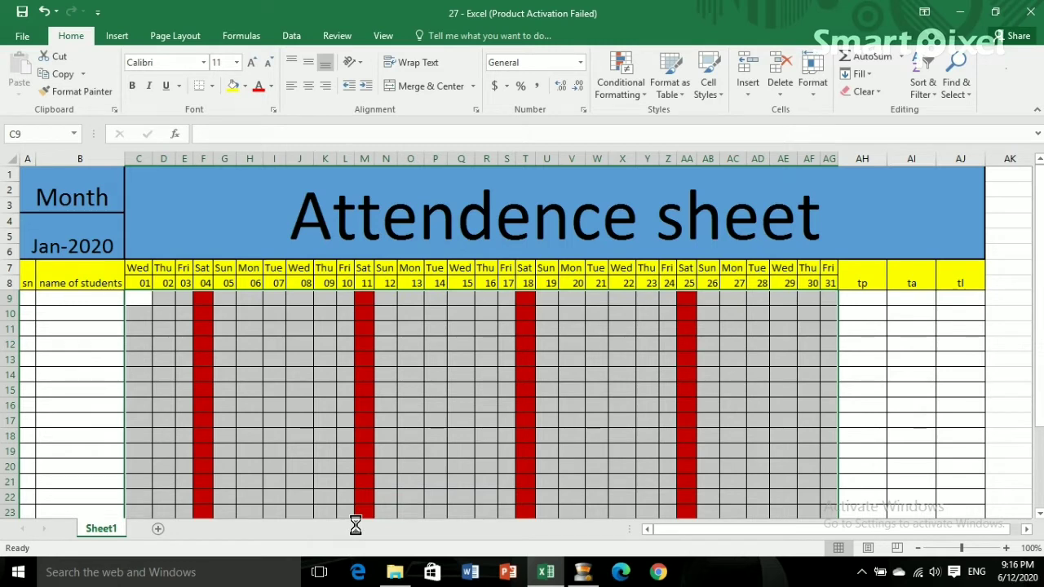
Step: Enter off in F9 and make its text white
{"action": "left_click", "coordinate": [203, 302]}
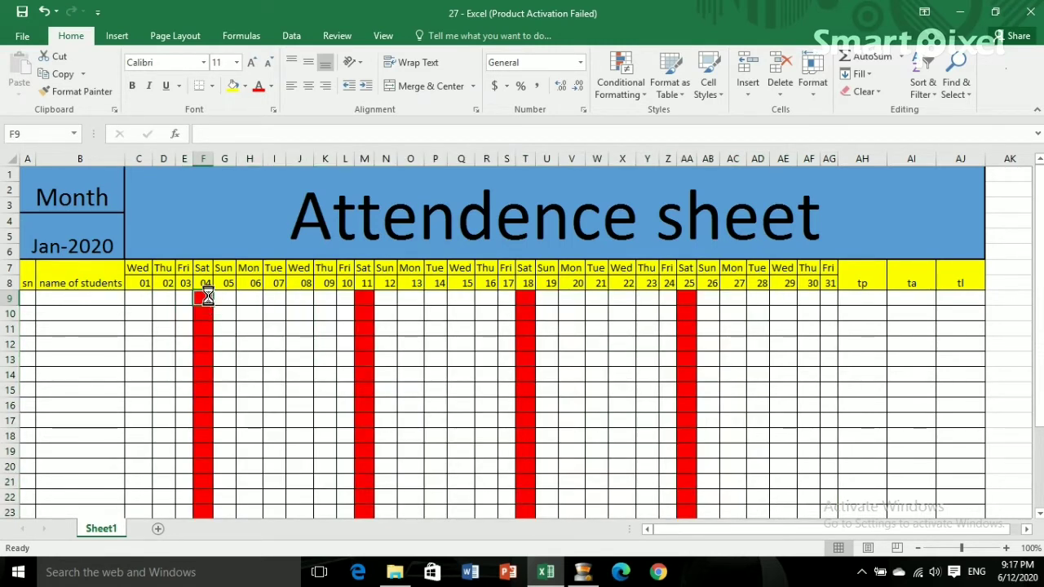
{"action": "type", "text": "off"}
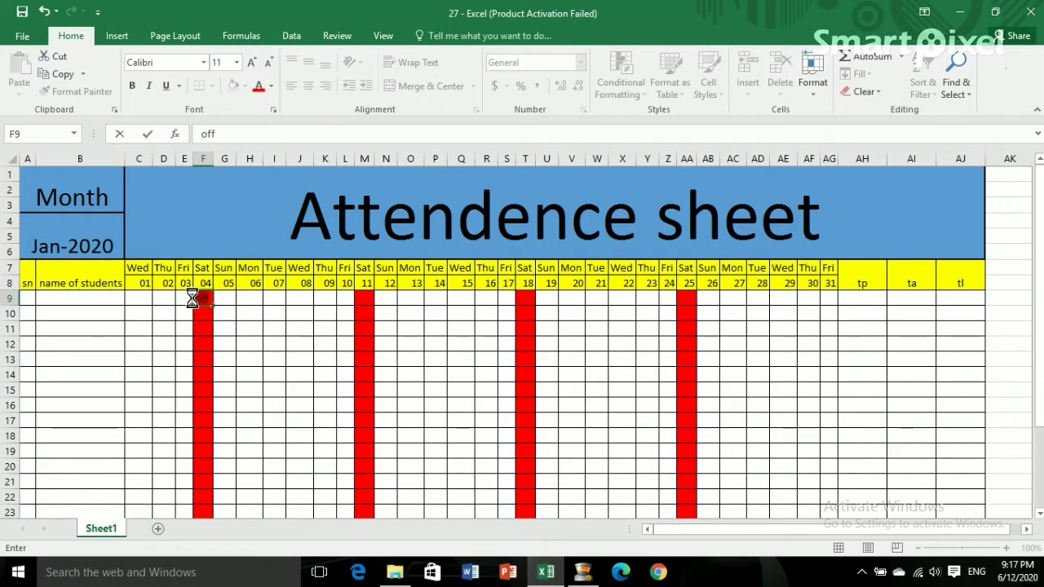
{"action": "left_click", "coordinate": [195, 298]}
{"action": "left_click", "coordinate": [272, 88]}
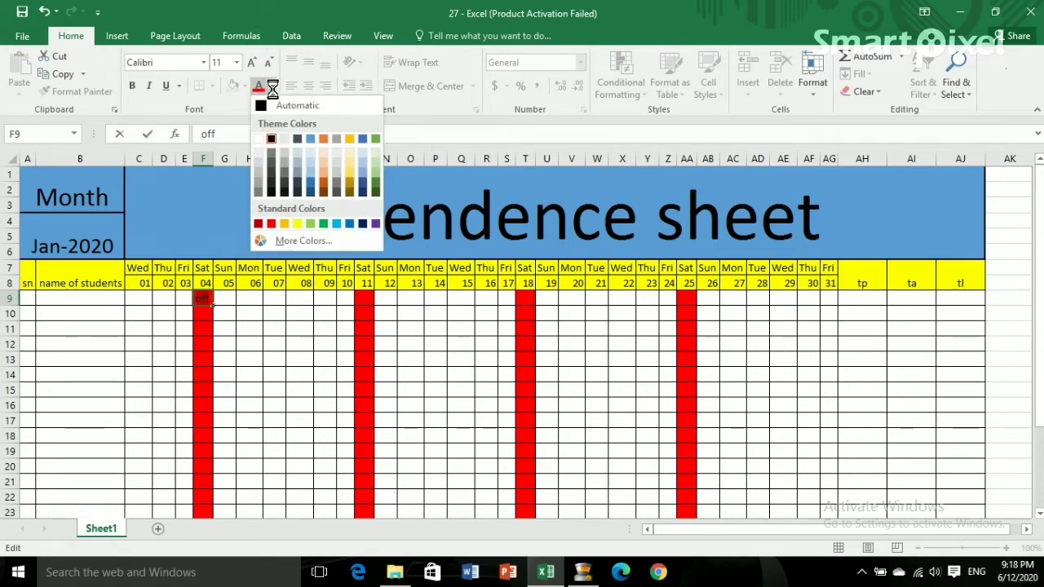
{"action": "left_click", "coordinate": [258, 139]}
{"action": "left_click", "coordinate": [255, 420]}
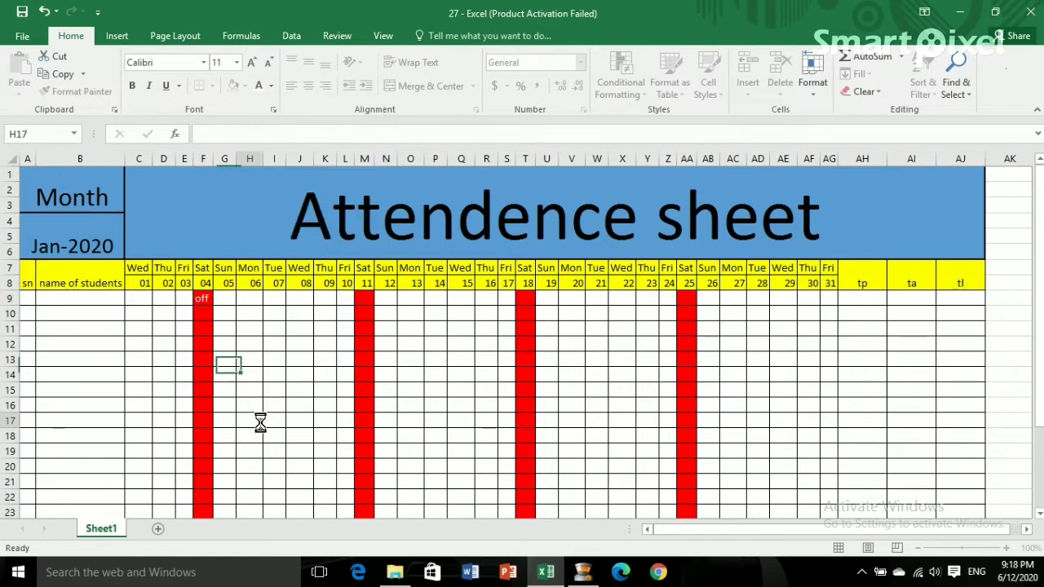
{"action": "left_click", "coordinate": [206, 300]}
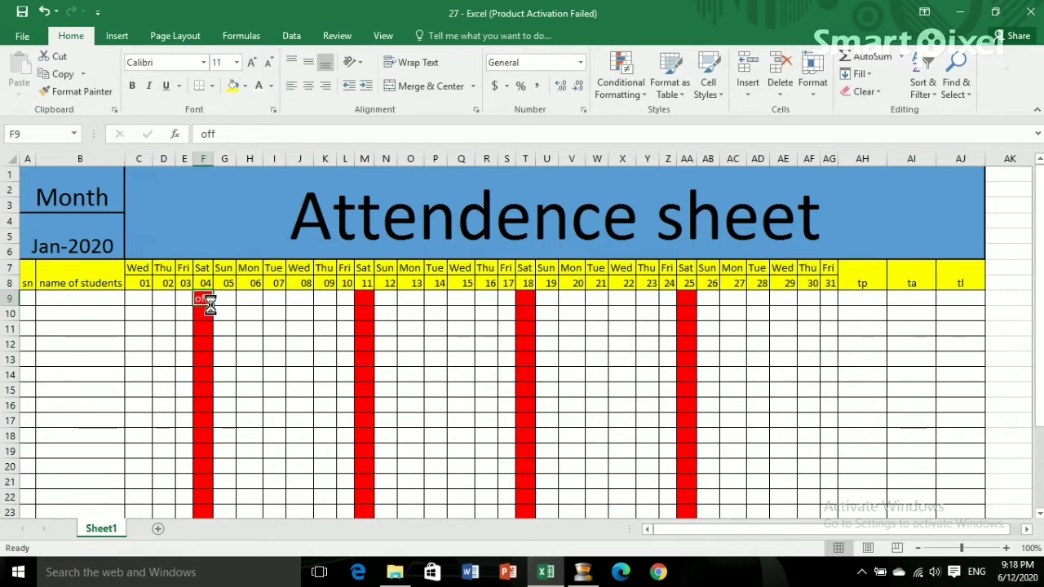
Step: Fill off down column F to row 30 and copy those cells
{"action": "mouse_move", "coordinate": [209, 304]}
{"action": "left_mouse_down"}
{"action": "mouse_move", "coordinate": [208, 531]}
{"action": "mouse_move", "coordinate": [202, 485]}
{"action": "left_mouse_up"}
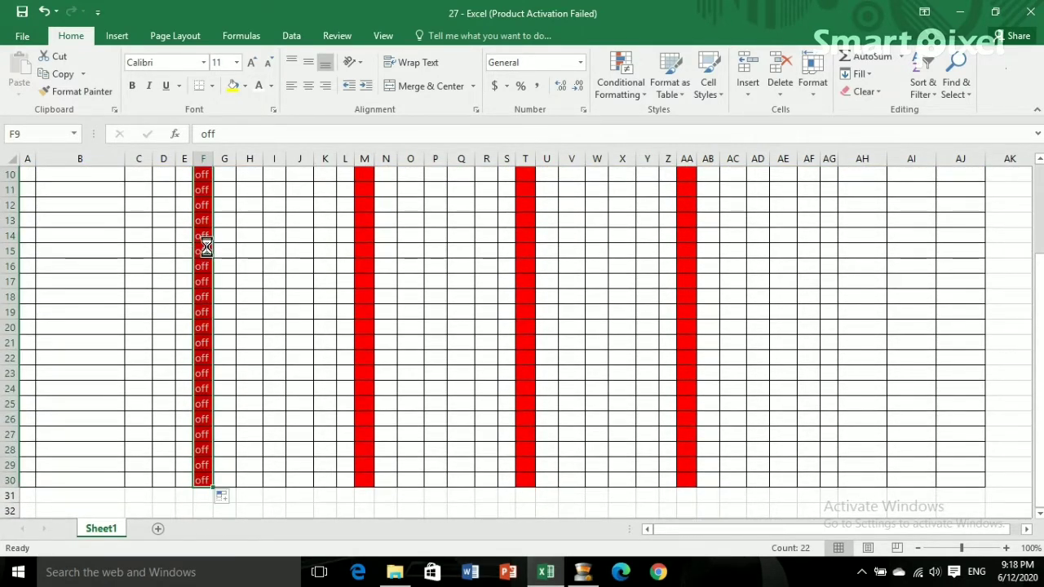
{"action": "scroll", "coordinate": [190, 256], "scroll_direction": "up", "scroll_amount": 3}
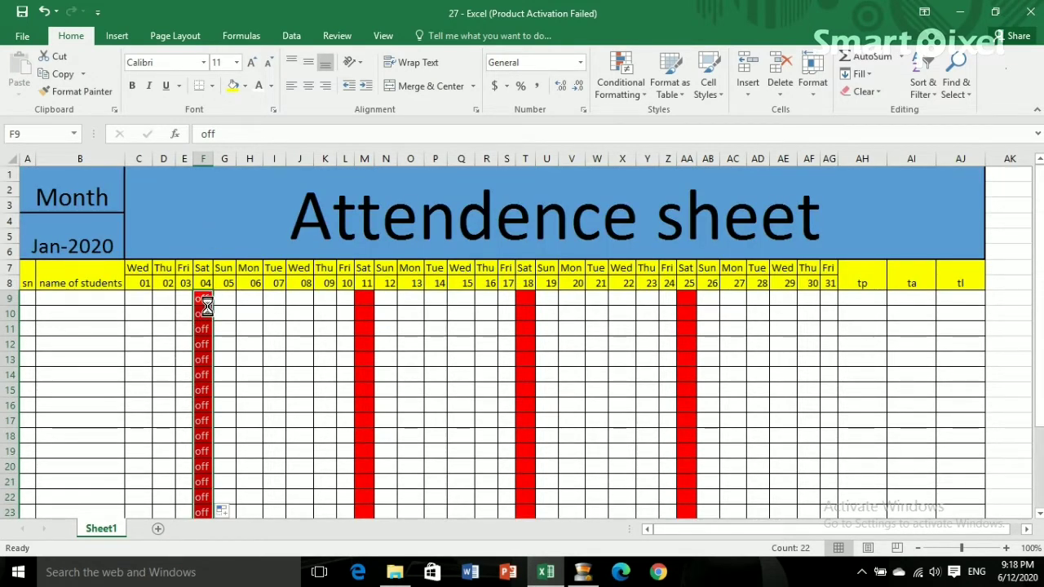
{"action": "right_click", "coordinate": [202, 303]}
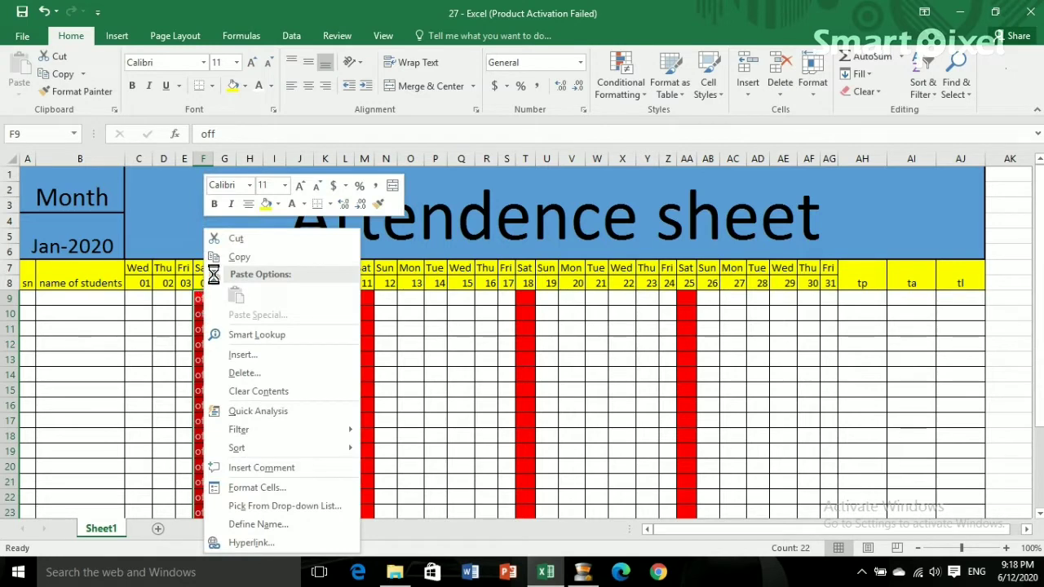
{"action": "left_click", "coordinate": [236, 238]}
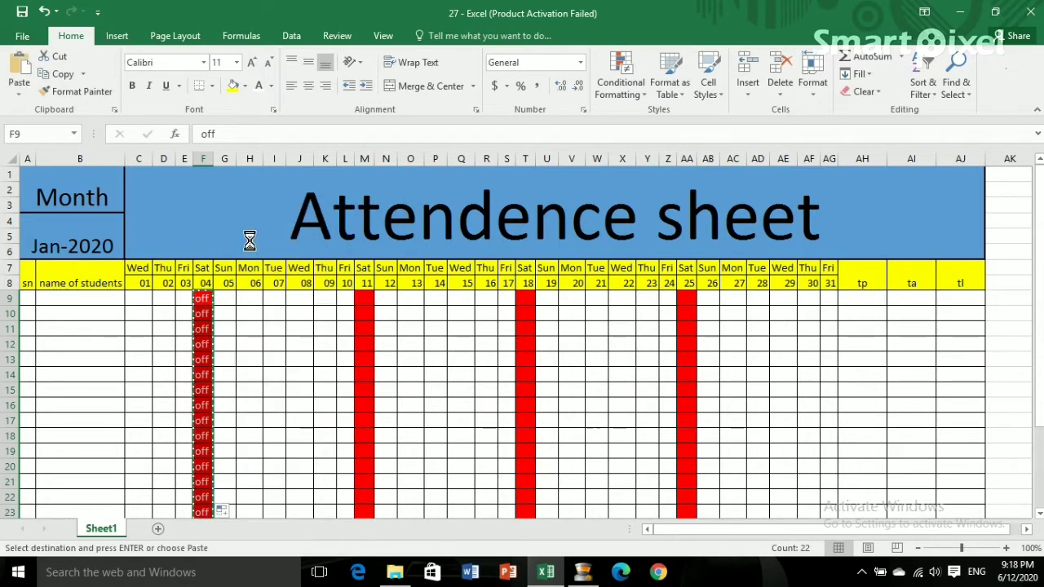
{"action": "right_click", "coordinate": [203, 299]}
{"action": "left_click", "coordinate": [236, 256]}
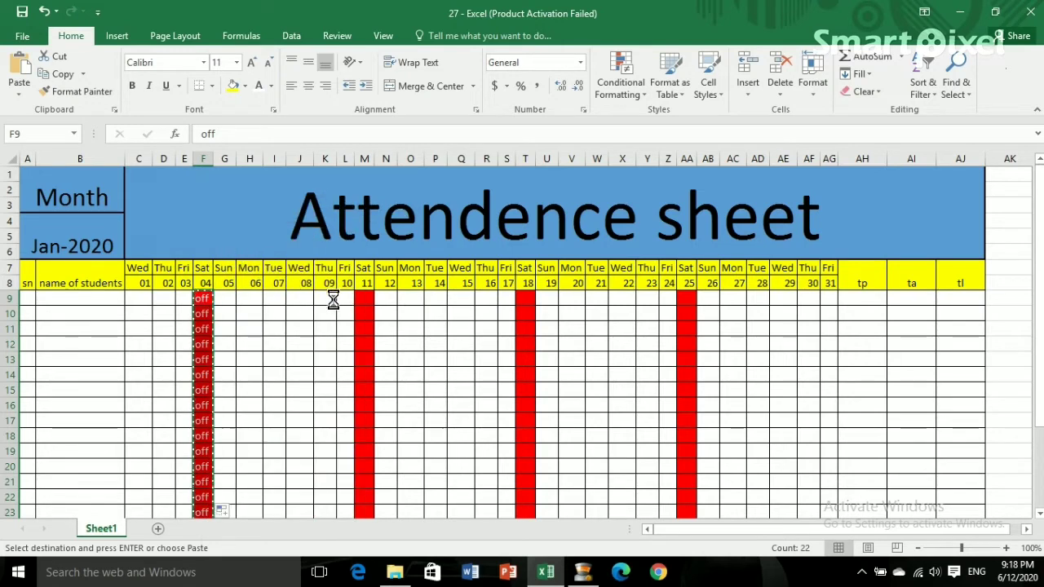
Step: Paste the red off cells into columns M, T and AA from row 9
{"action": "right_click", "coordinate": [362, 299]}
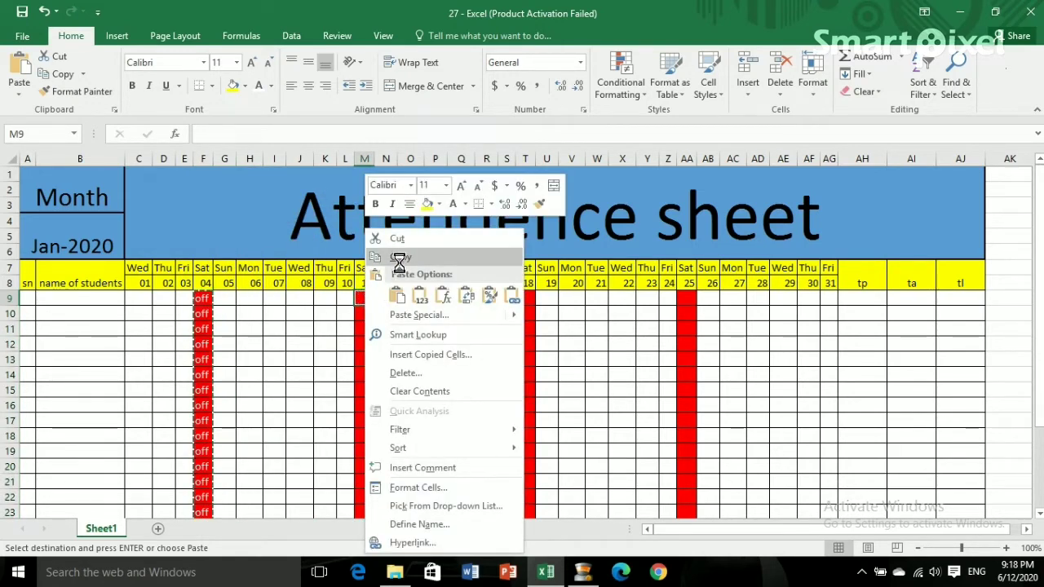
{"action": "left_click", "coordinate": [397, 296]}
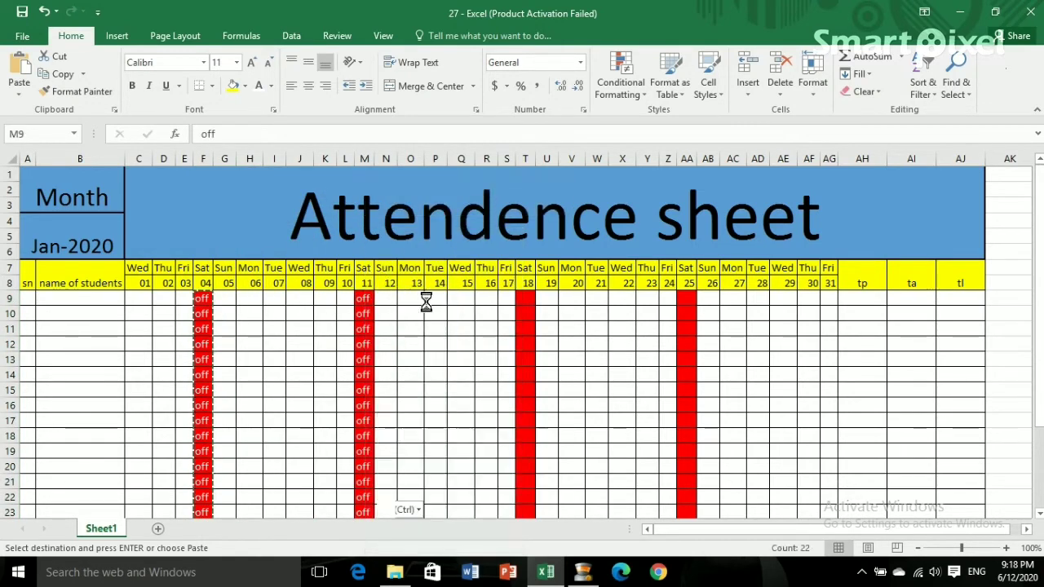
{"action": "right_click", "coordinate": [523, 299]}
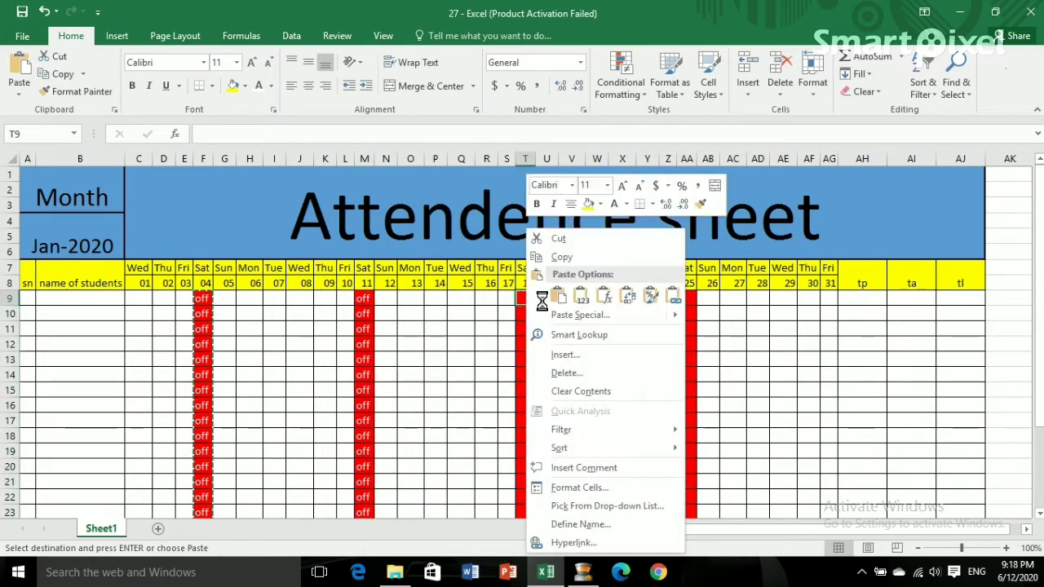
{"action": "left_click", "coordinate": [560, 294]}
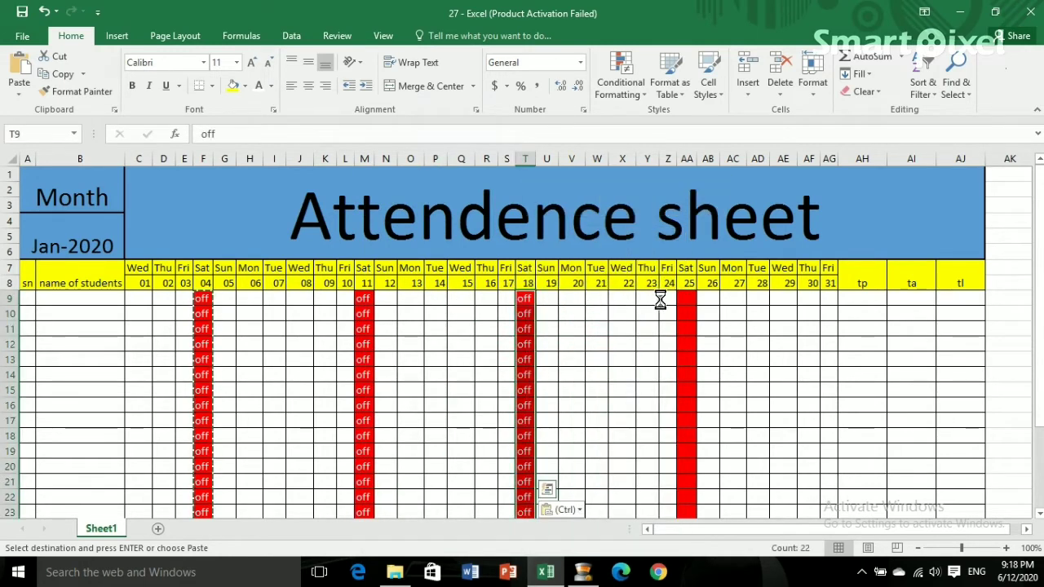
{"action": "right_click", "coordinate": [685, 298]}
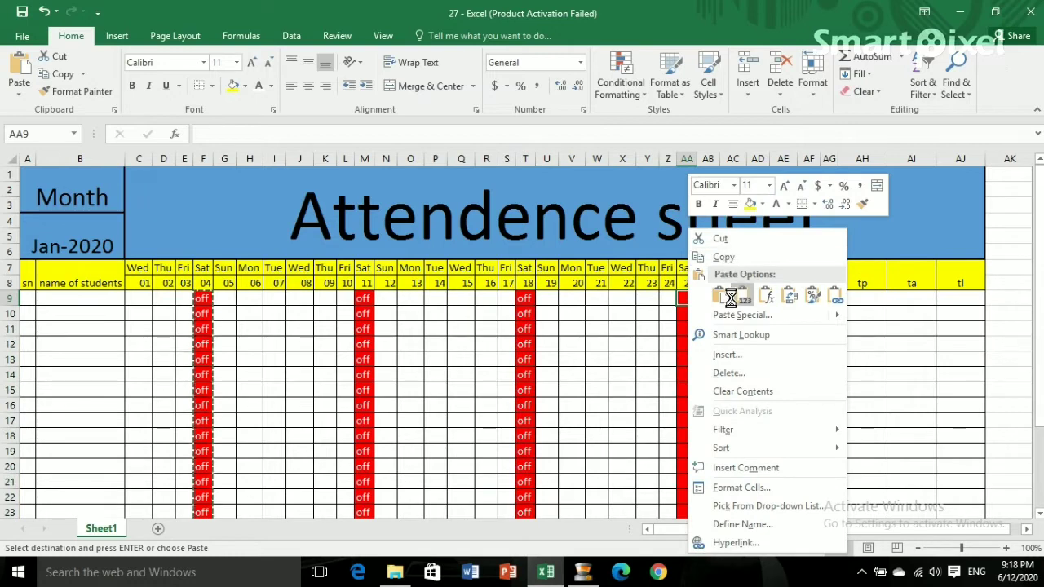
{"action": "left_click", "coordinate": [721, 297]}
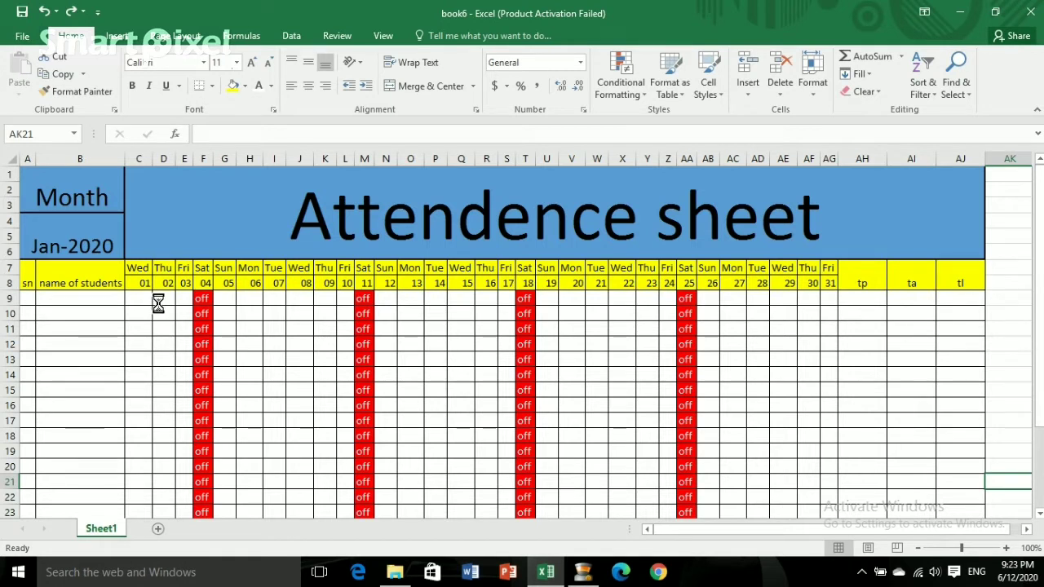
Step: Select C9:AG30 and open the Find dialog from Find & Select
{"action": "mouse_move", "coordinate": [139, 300]}
{"action": "left_mouse_down"}
{"action": "mouse_move", "coordinate": [138, 501]}
{"action": "mouse_move", "coordinate": [851, 492]}
{"action": "mouse_move", "coordinate": [811, 482]}
{"action": "mouse_move", "coordinate": [823, 481]}
{"action": "mouse_move", "coordinate": [829, 541]}
{"action": "mouse_move", "coordinate": [840, 457]}
{"action": "mouse_move", "coordinate": [830, 452]}
{"action": "left_mouse_up"}
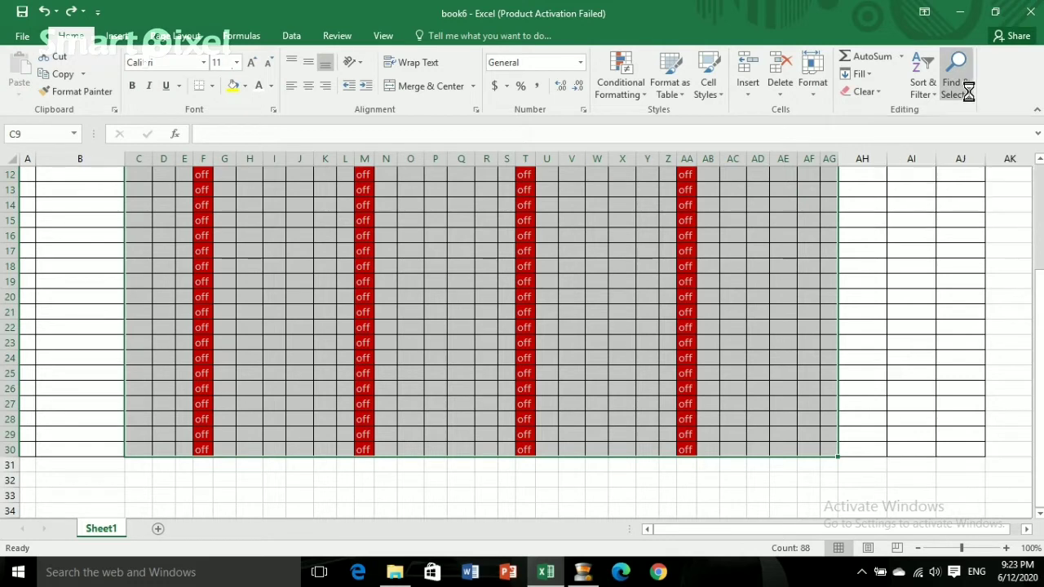
{"action": "left_click", "coordinate": [954, 88]}
{"action": "left_click", "coordinate": [929, 111]}
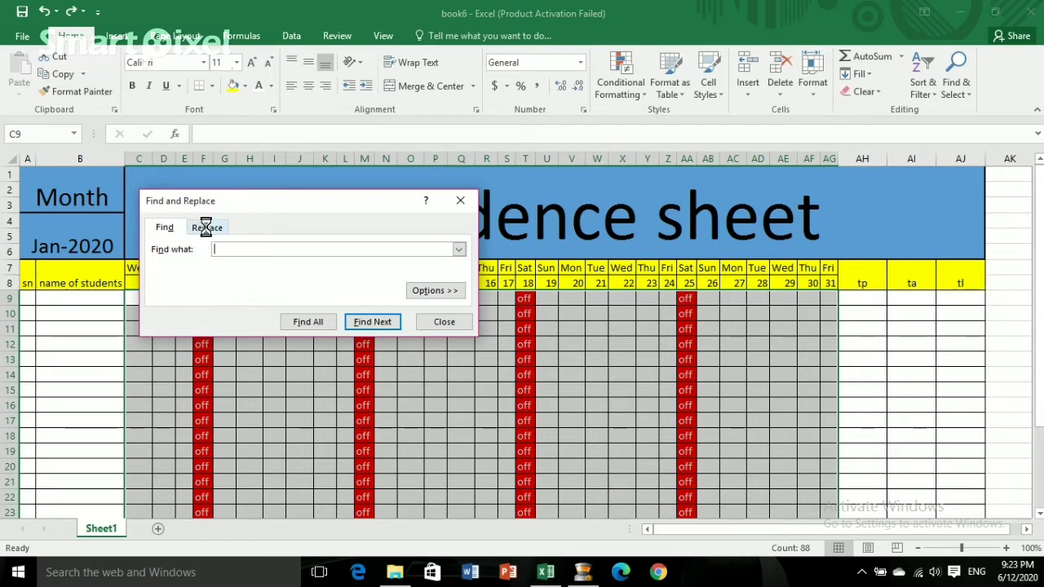
Step: Replace all blank day cells with p (594 replacements) and close the dialog
{"action": "left_click", "coordinate": [206, 228]}
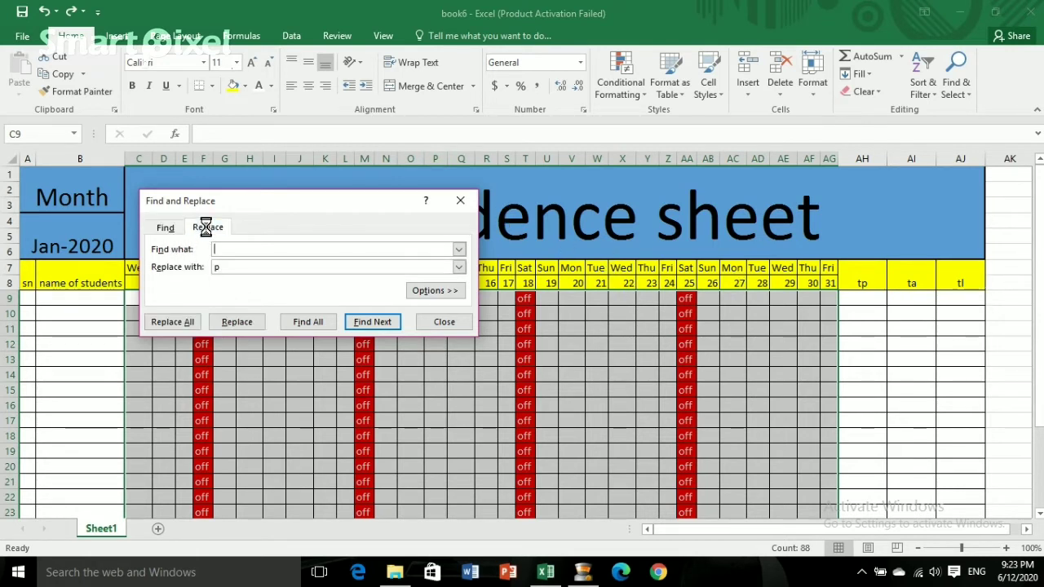
{"action": "left_click", "coordinate": [226, 269]}
{"action": "key", "text": "BackSpace"}
{"action": "type", "text": "p"}
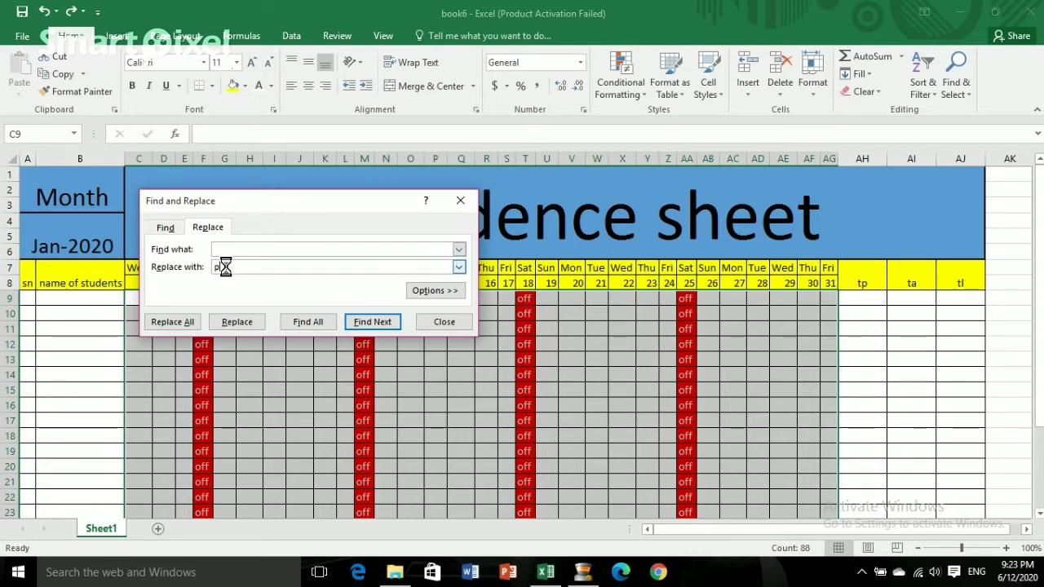
{"action": "key", "text": "BackSpace"}
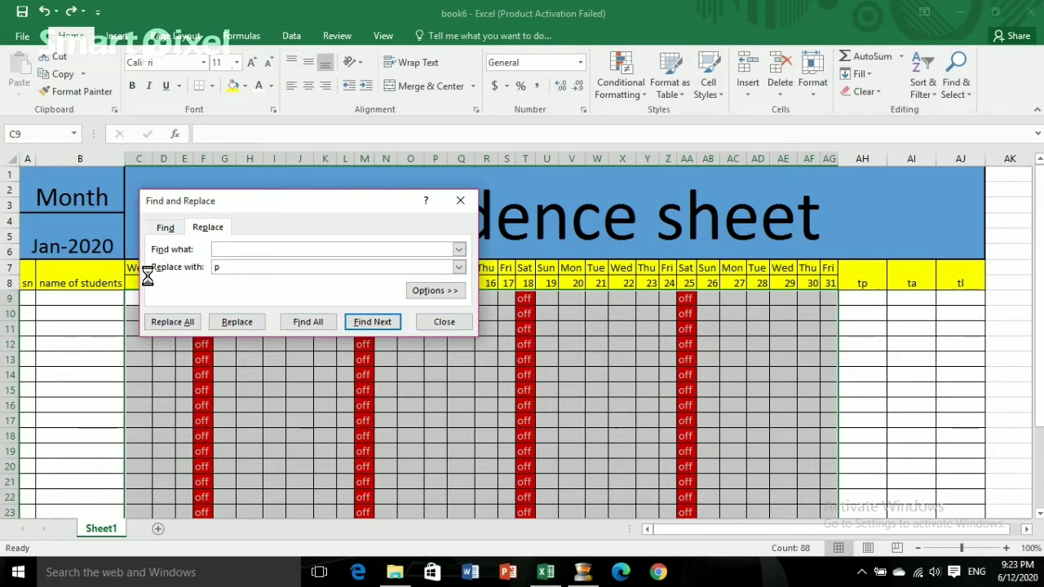
{"action": "left_click", "coordinate": [180, 321]}
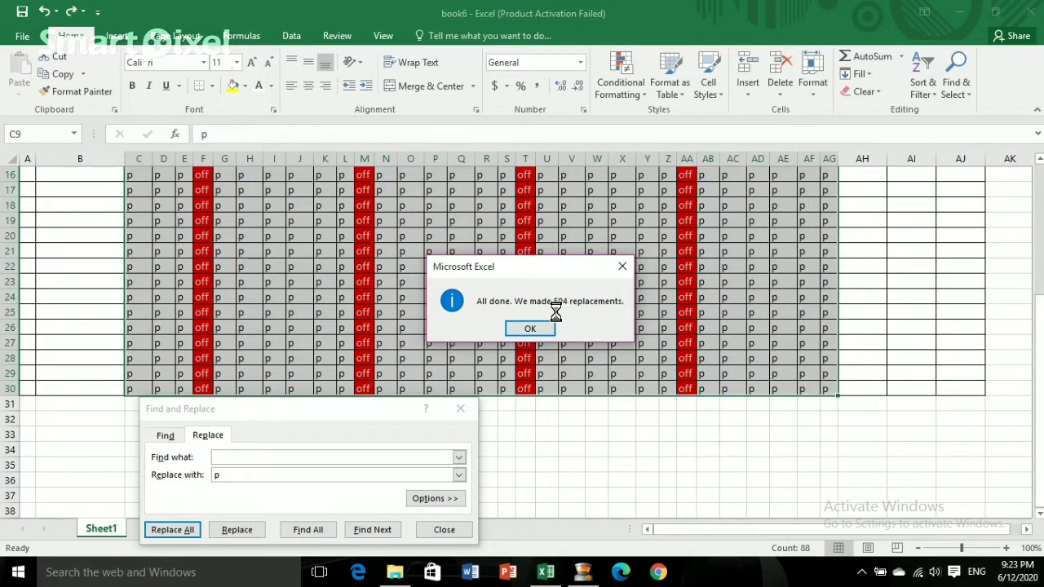
{"action": "left_click", "coordinate": [531, 327]}
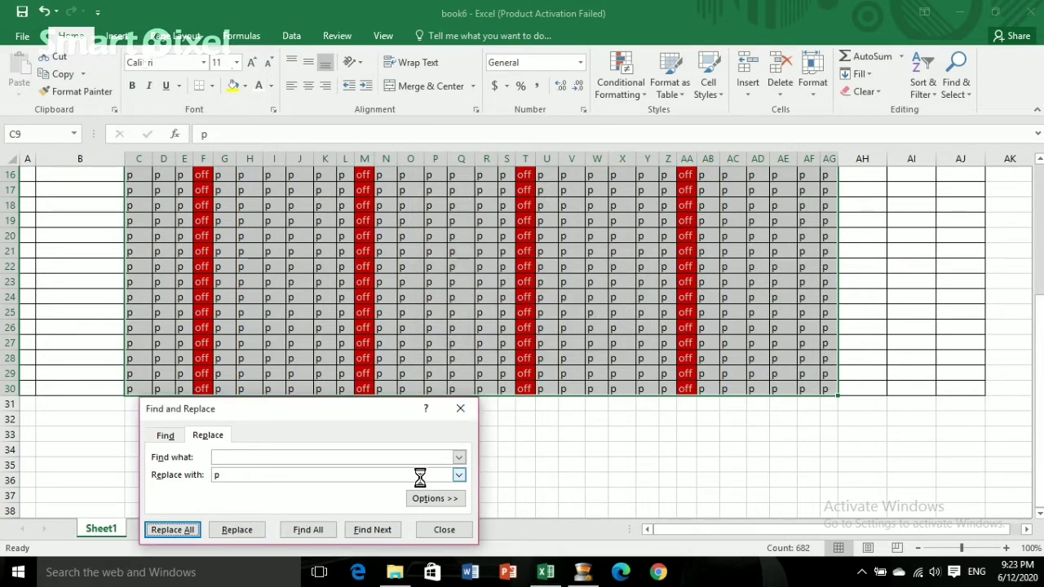
{"action": "left_click", "coordinate": [460, 408]}
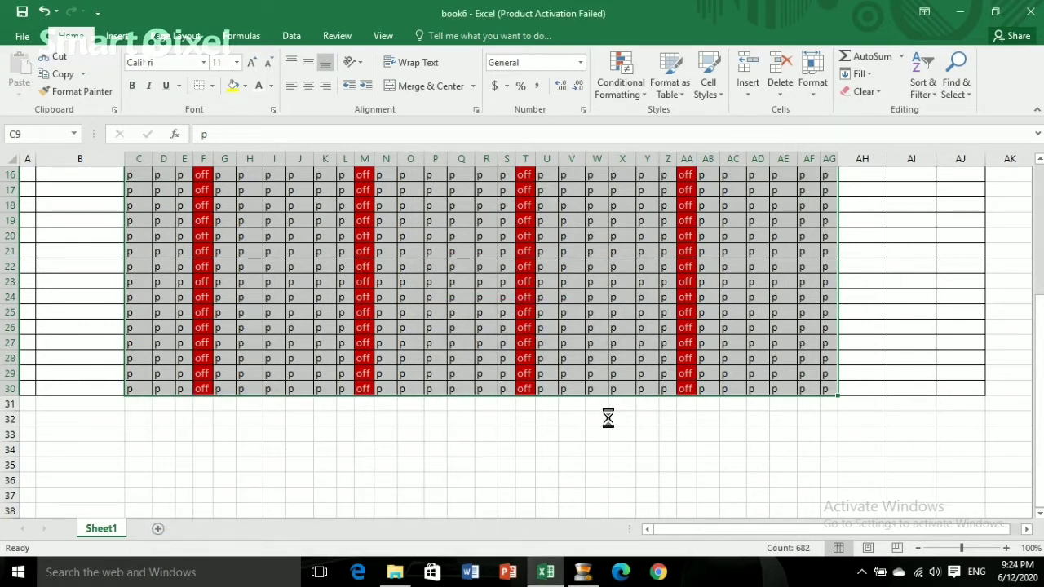
{"action": "scroll", "coordinate": [639, 377], "scroll_direction": "up", "scroll_amount": 5}
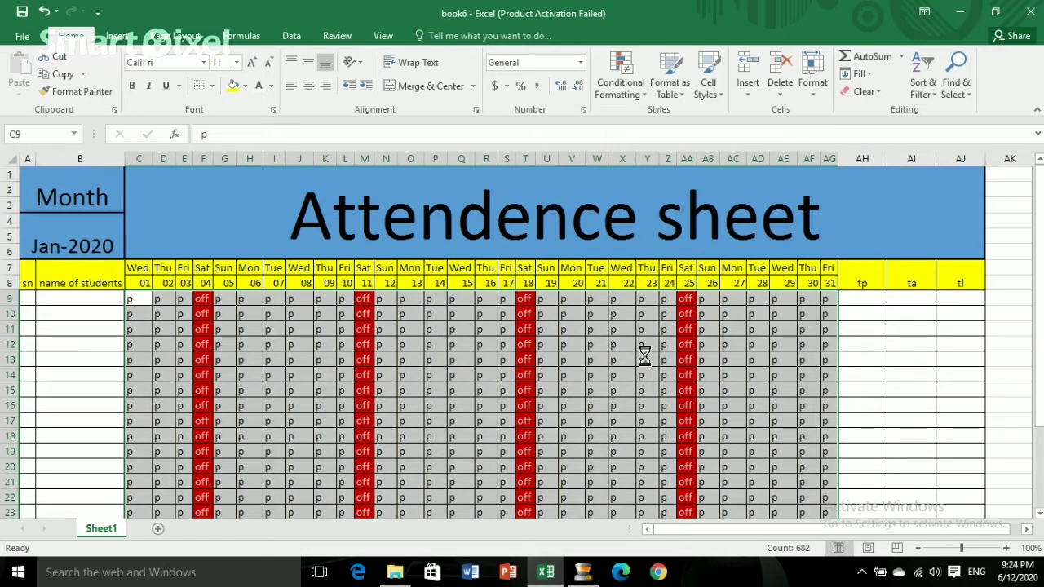
Step: Mark absences with a in D9, H9, J11, J15, O14, P17, P19, V20, X21 and Y23
{"action": "left_click", "coordinate": [862, 451]}
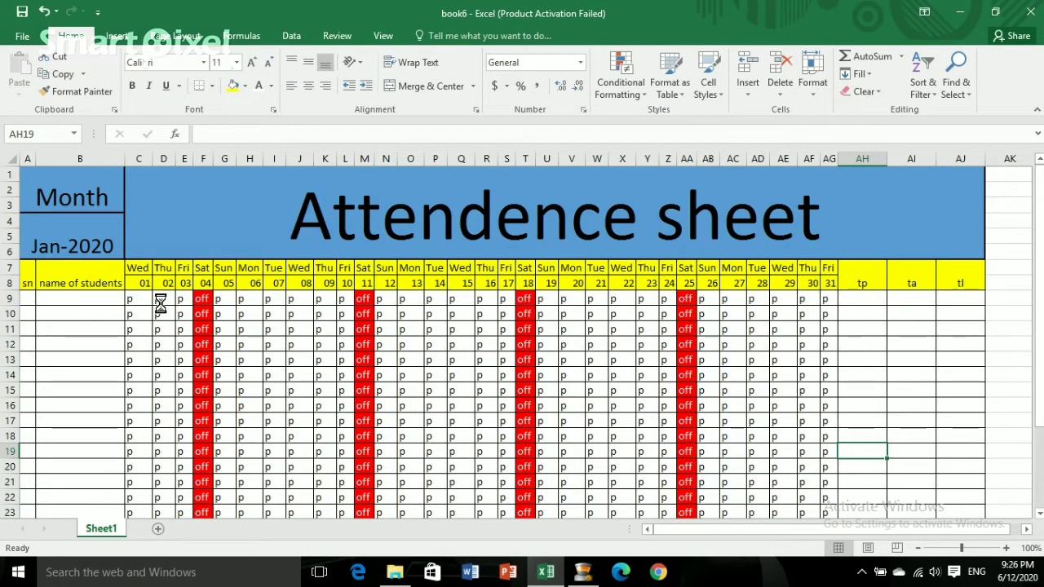
{"action": "left_click", "coordinate": [160, 303]}
{"action": "type", "text": "a"}
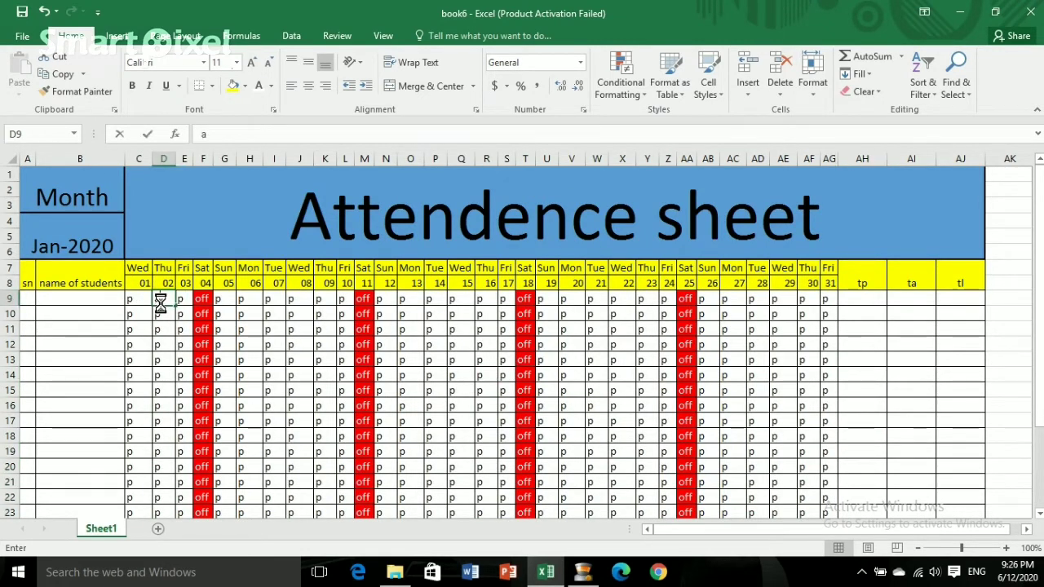
{"action": "left_click", "coordinate": [238, 302]}
{"action": "type", "text": "a"}
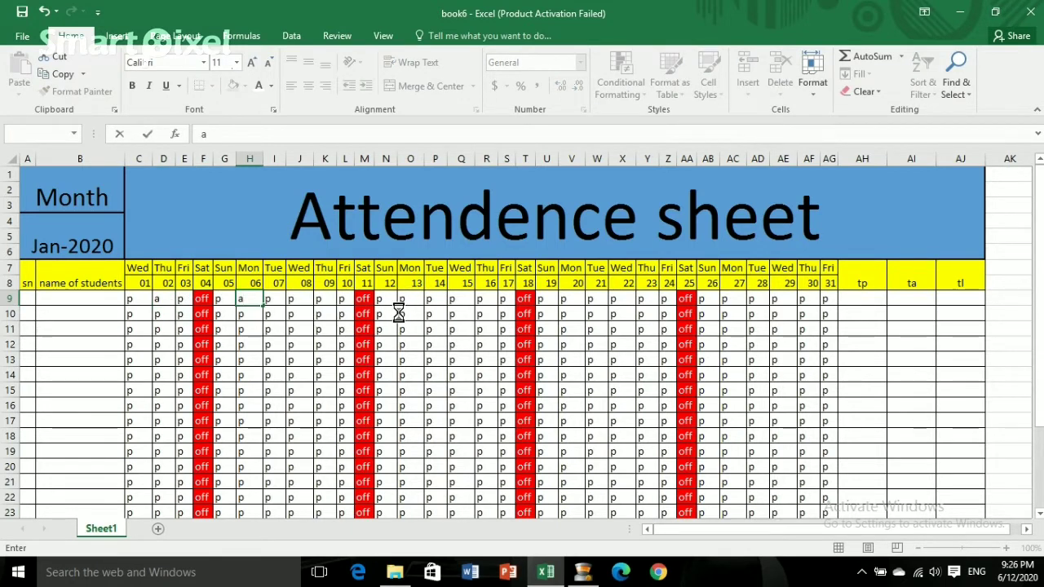
{"action": "left_click", "coordinate": [308, 329]}
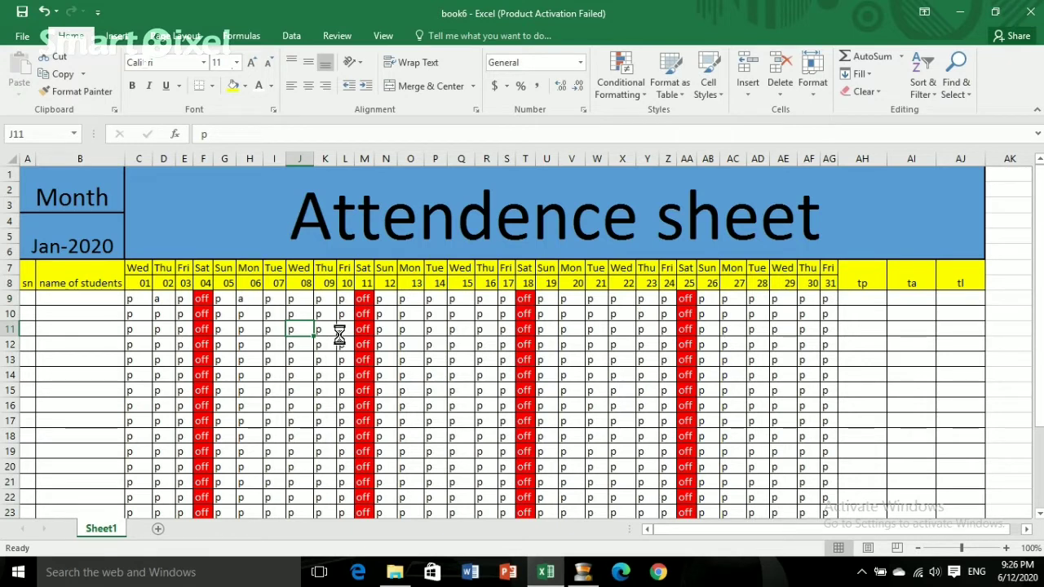
{"action": "type", "text": "a"}
{"action": "left_click", "coordinate": [303, 392]}
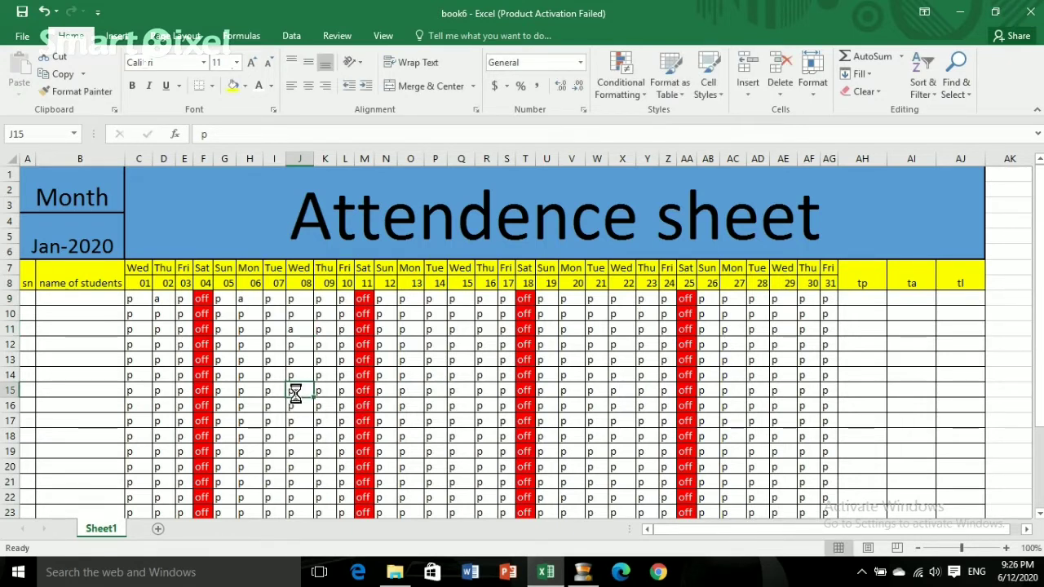
{"action": "type", "text": "a"}
{"action": "left_click", "coordinate": [416, 375]}
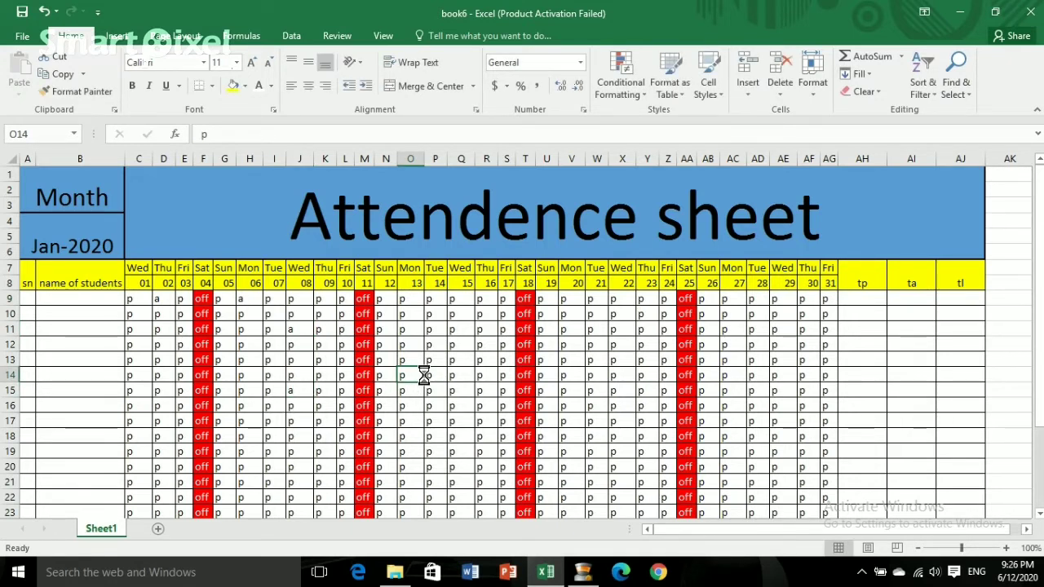
{"action": "type", "text": "a"}
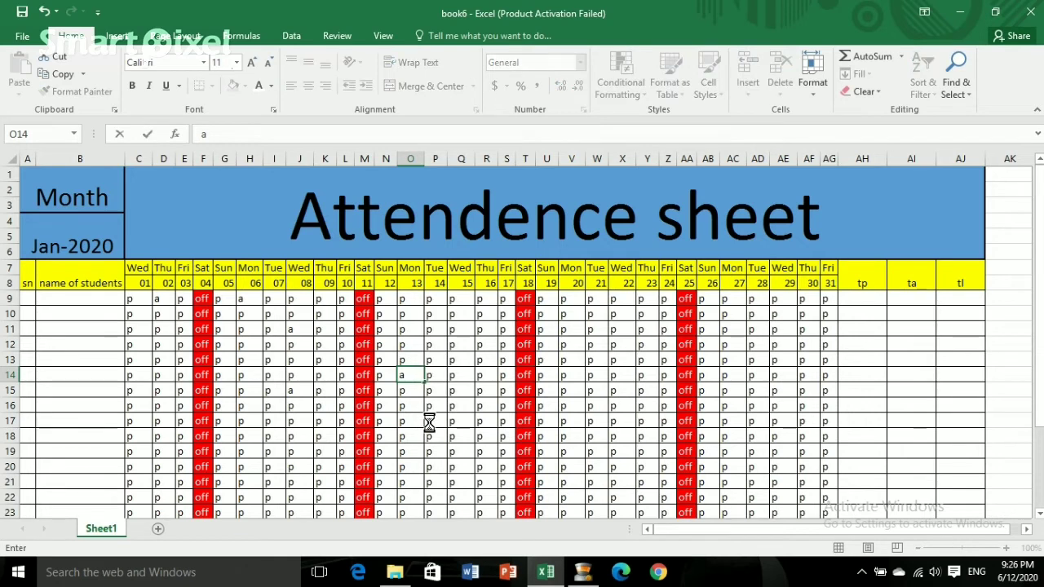
{"action": "left_click", "coordinate": [429, 421]}
{"action": "type", "text": "a"}
{"action": "left_click", "coordinate": [433, 450]}
{"action": "type", "text": "a"}
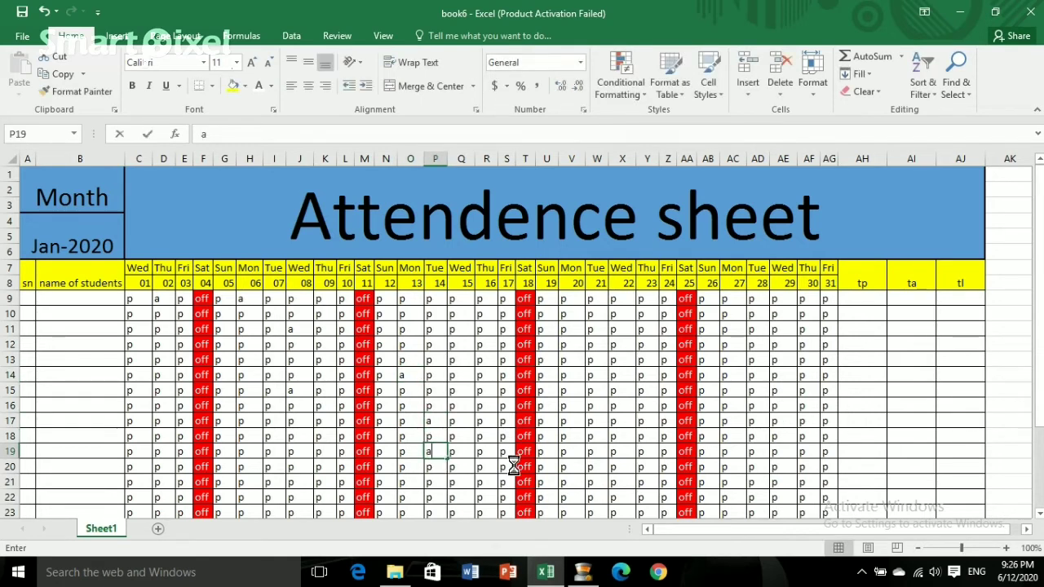
{"action": "left_click", "coordinate": [572, 467]}
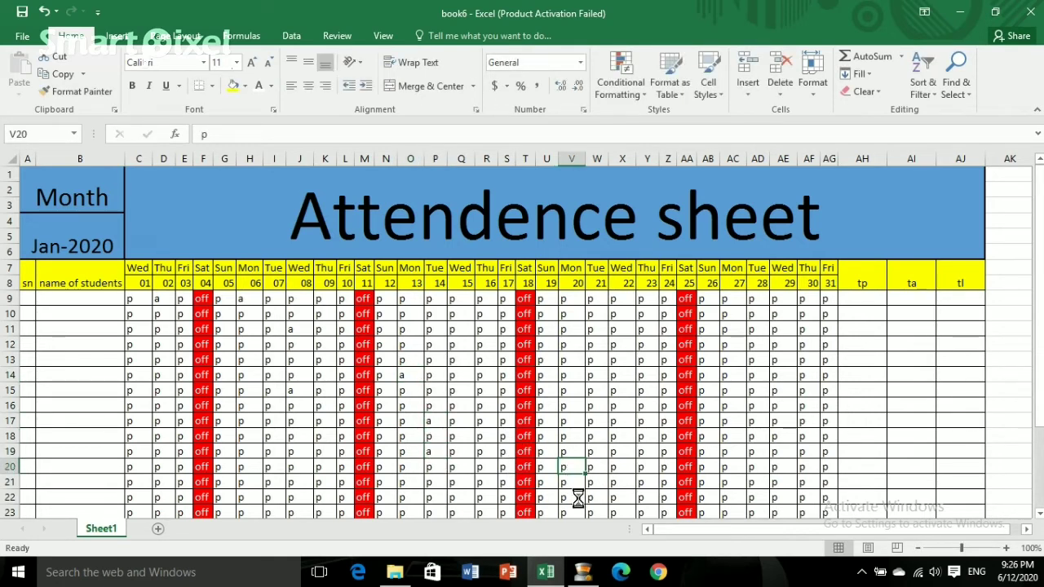
{"action": "type", "text": "a"}
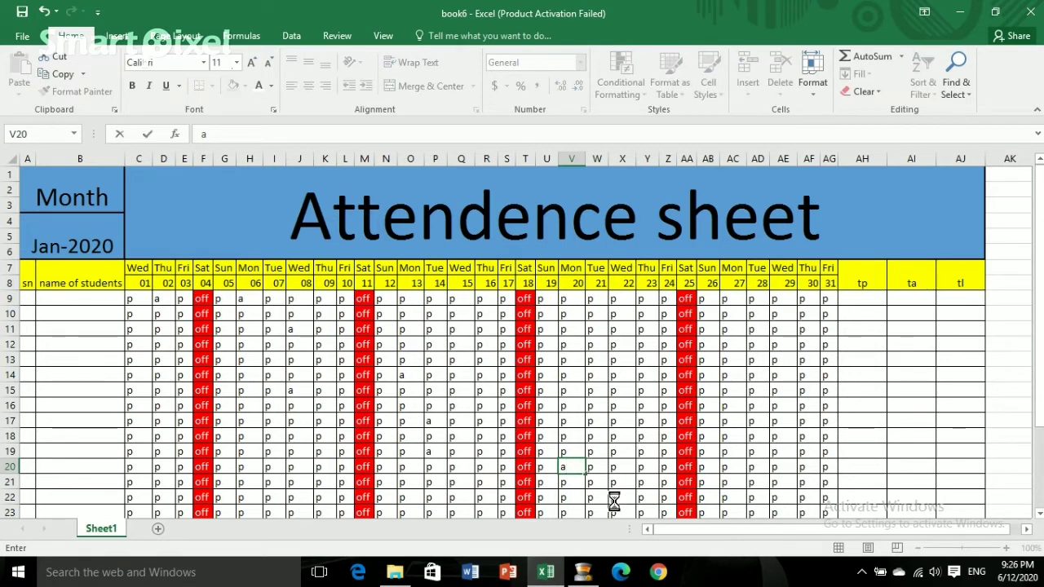
{"action": "left_click", "coordinate": [615, 486]}
{"action": "type", "text": "a"}
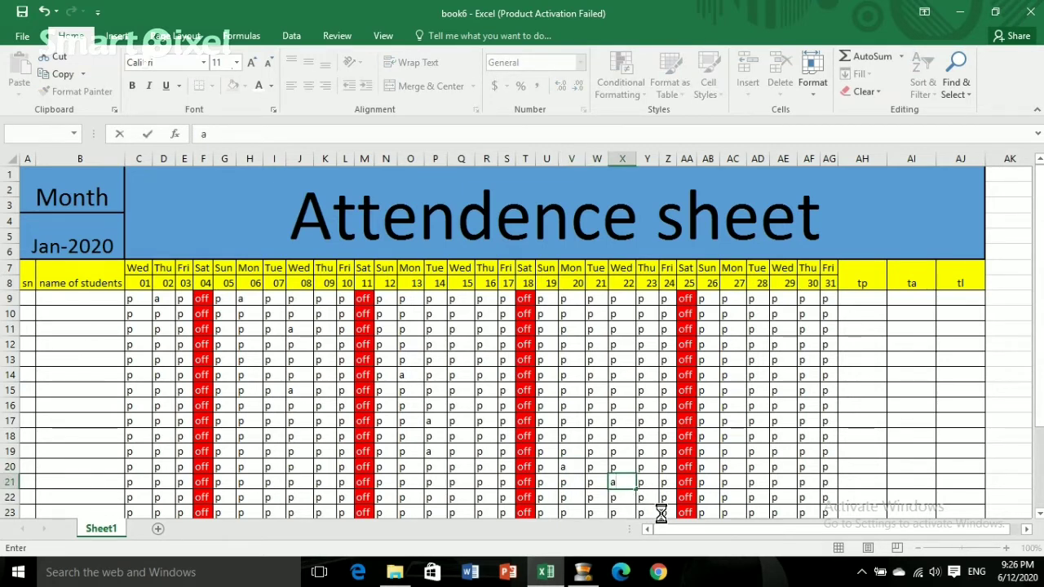
{"action": "left_click", "coordinate": [643, 511]}
{"action": "type", "text": "a"}
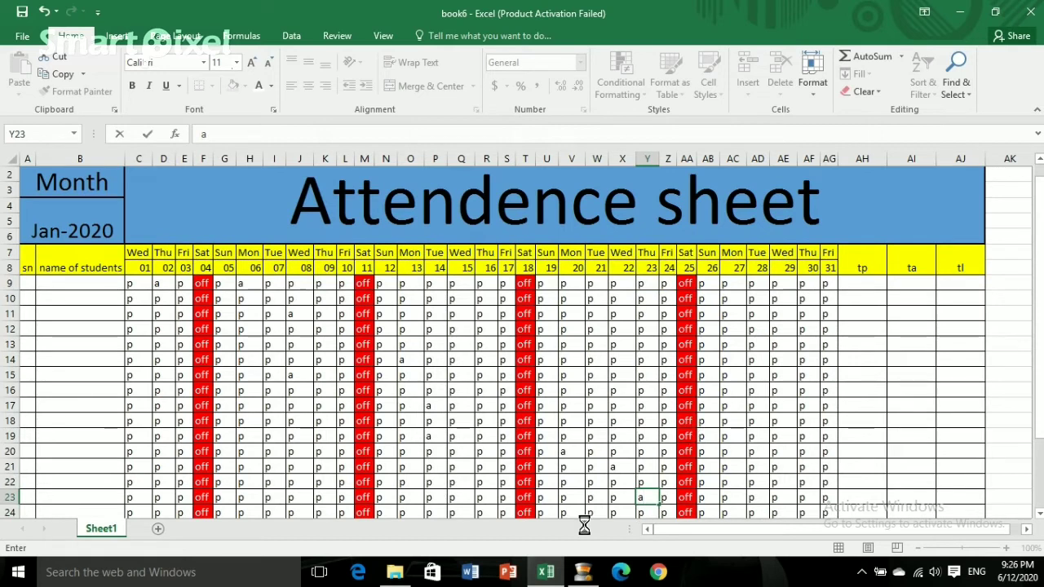
Step: Further down, mark V27, X26, AC25, AD28 and AE18 absent with a
{"action": "scroll", "coordinate": [559, 510], "scroll_direction": "down", "scroll_amount": 4}
{"action": "left_click", "coordinate": [567, 368]}
{"action": "type", "text": "a"}
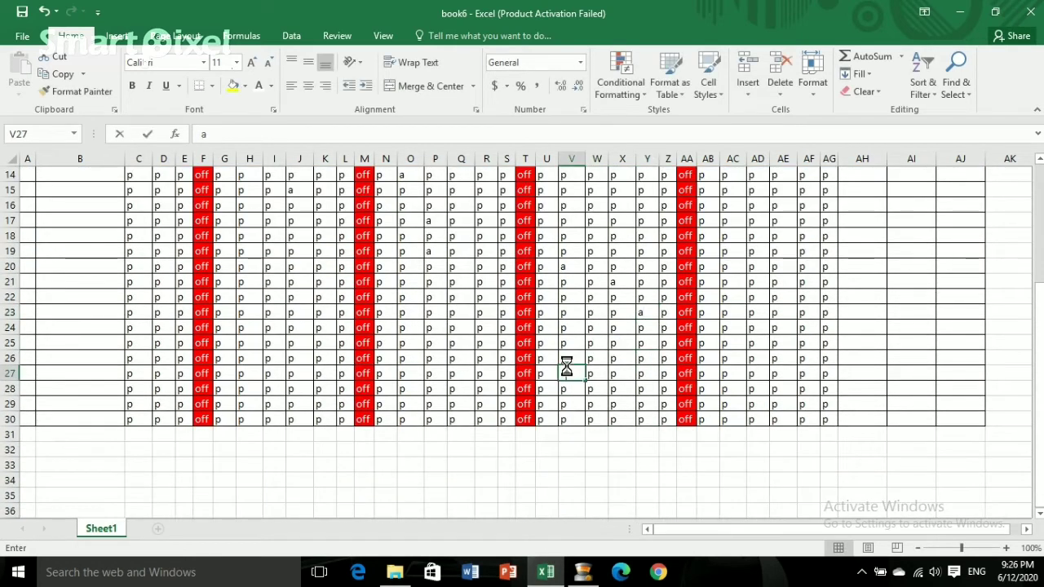
{"action": "left_click", "coordinate": [611, 359]}
{"action": "type", "text": "a"}
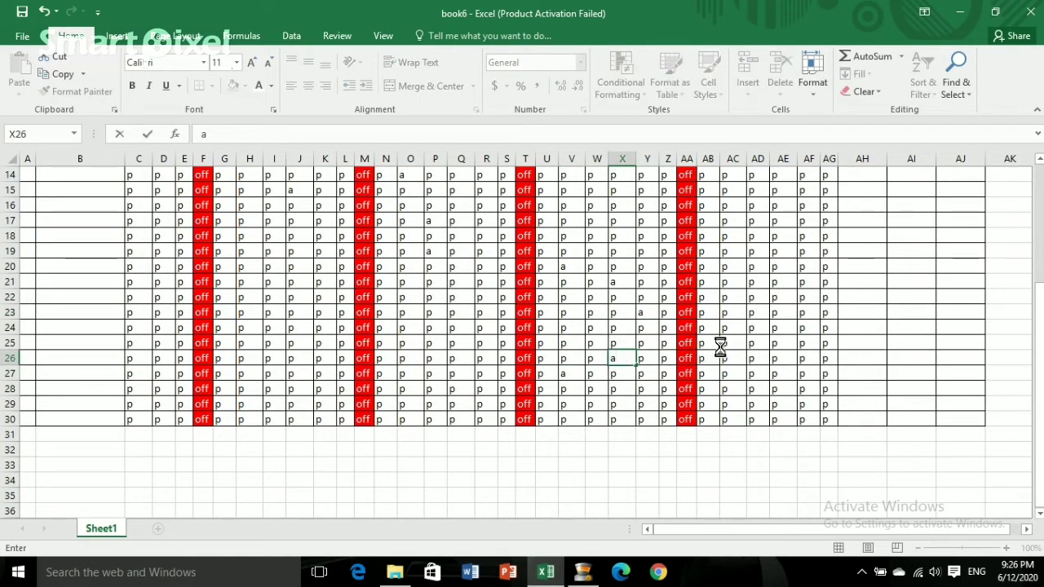
{"action": "left_click", "coordinate": [724, 345]}
{"action": "type", "text": "a"}
{"action": "left_click", "coordinate": [756, 391]}
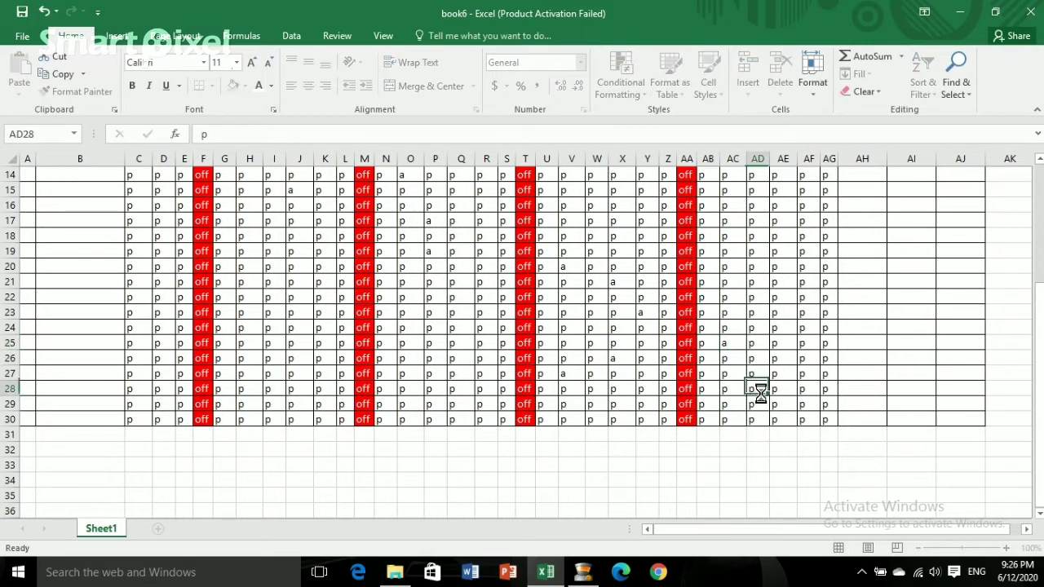
{"action": "type", "text": "a"}
{"action": "left_click", "coordinate": [757, 271]}
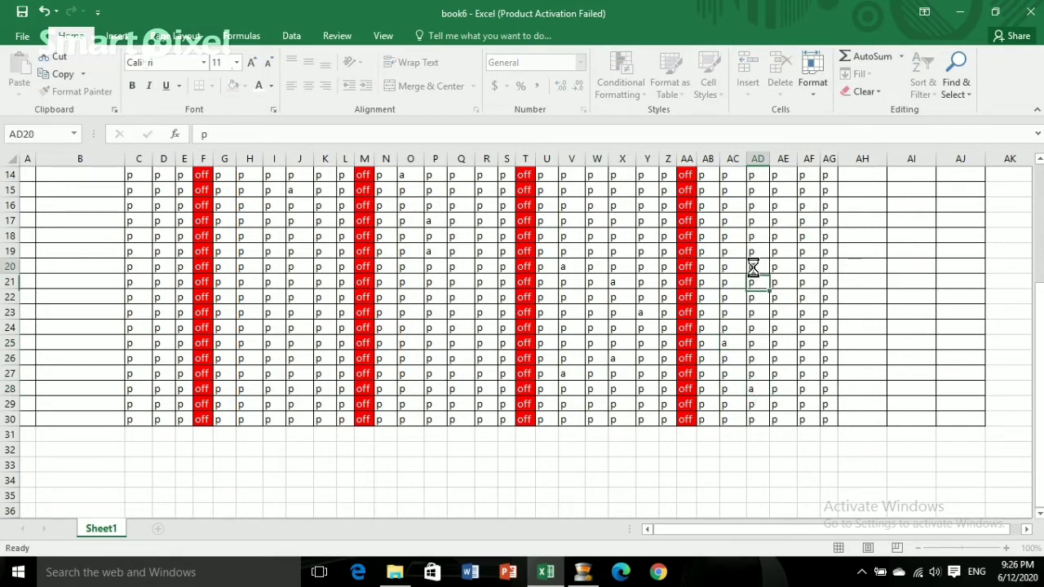
{"action": "left_click", "coordinate": [780, 236]}
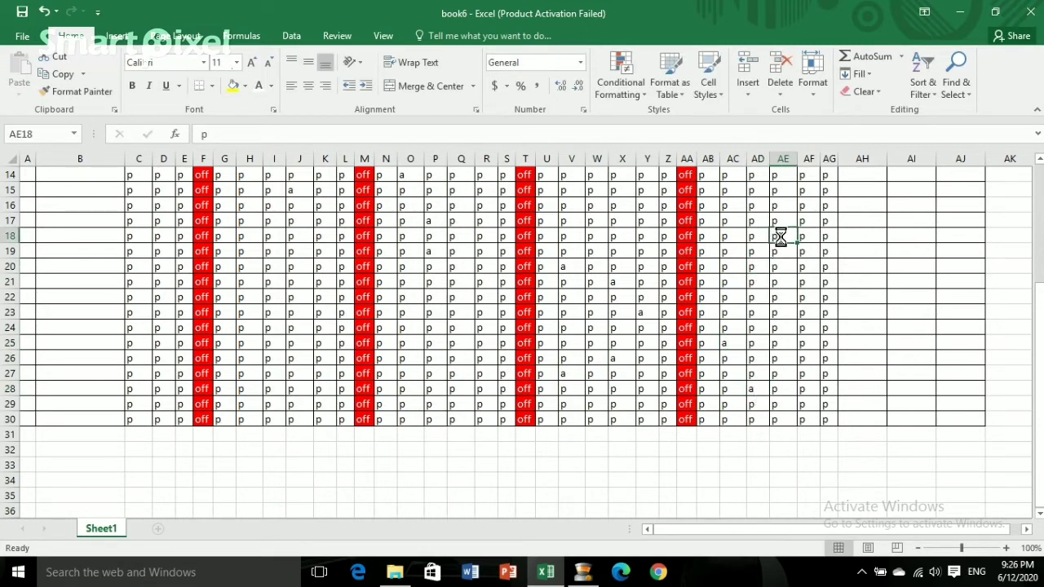
{"action": "type", "text": "a"}
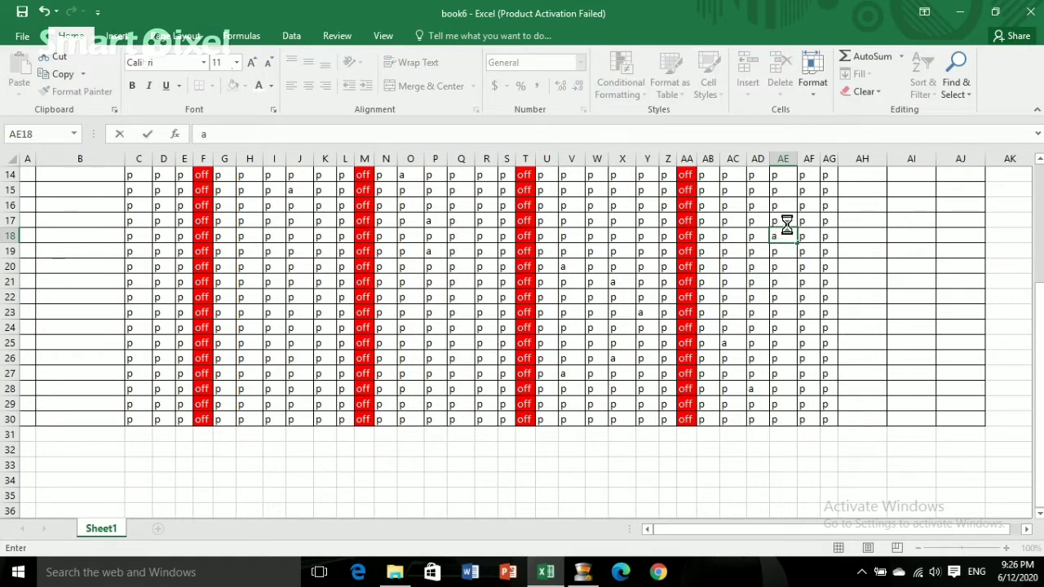
{"action": "left_click", "coordinate": [805, 208]}
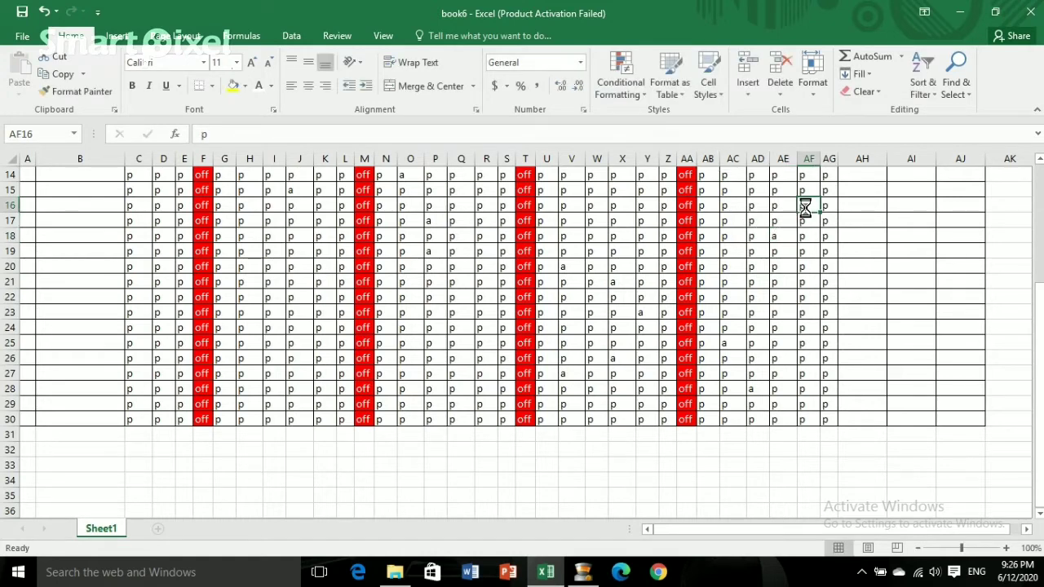
Step: Enter l for leave in AF16, AC18, W19, V24, P23, K21, J19 and H15
{"action": "type", "text": "l"}
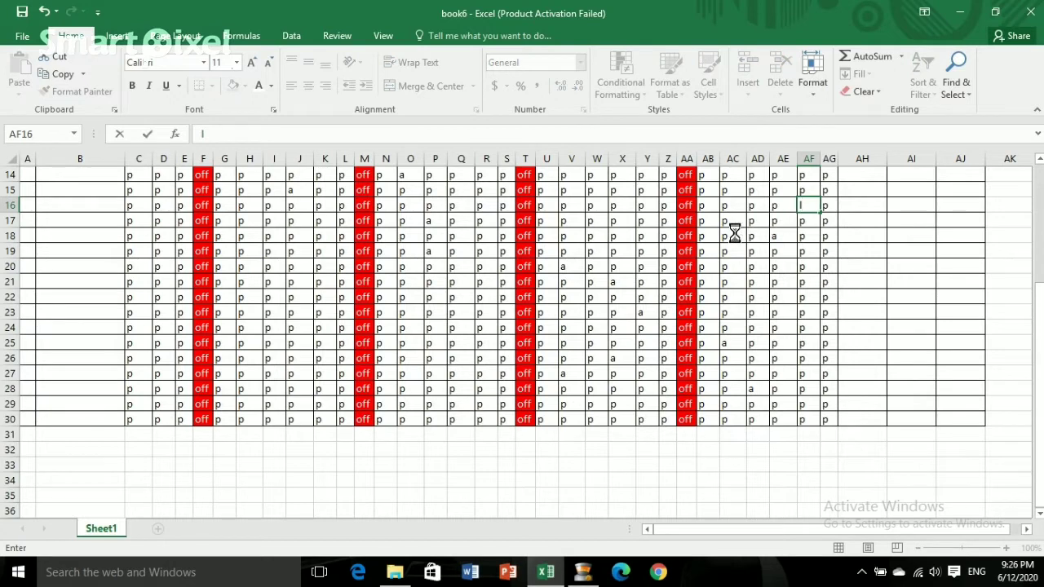
{"action": "left_click", "coordinate": [734, 235]}
{"action": "type", "text": "l"}
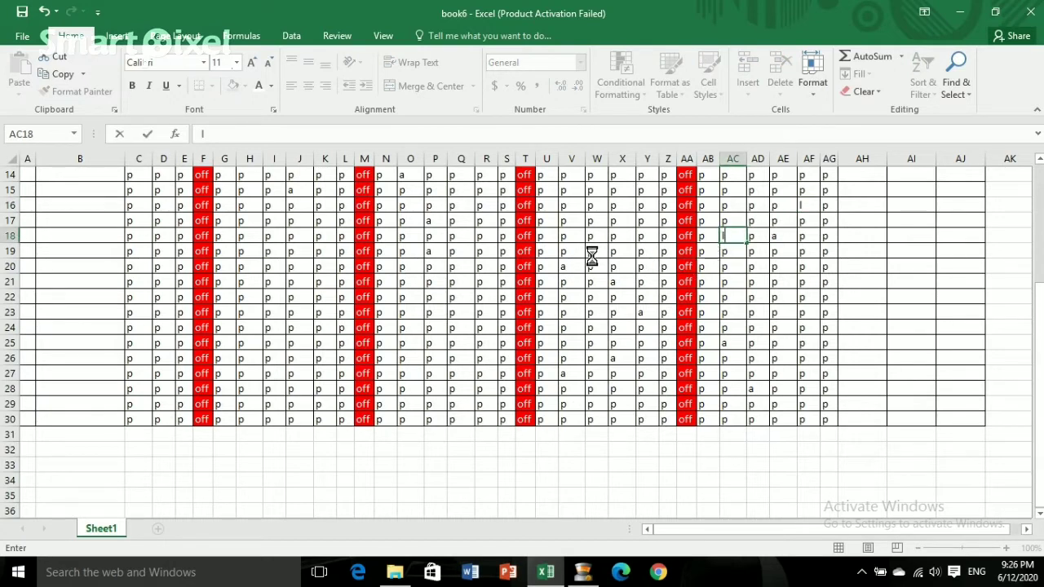
{"action": "left_click", "coordinate": [591, 253]}
{"action": "type", "text": "l"}
{"action": "left_click", "coordinate": [565, 328]}
{"action": "type", "text": "l"}
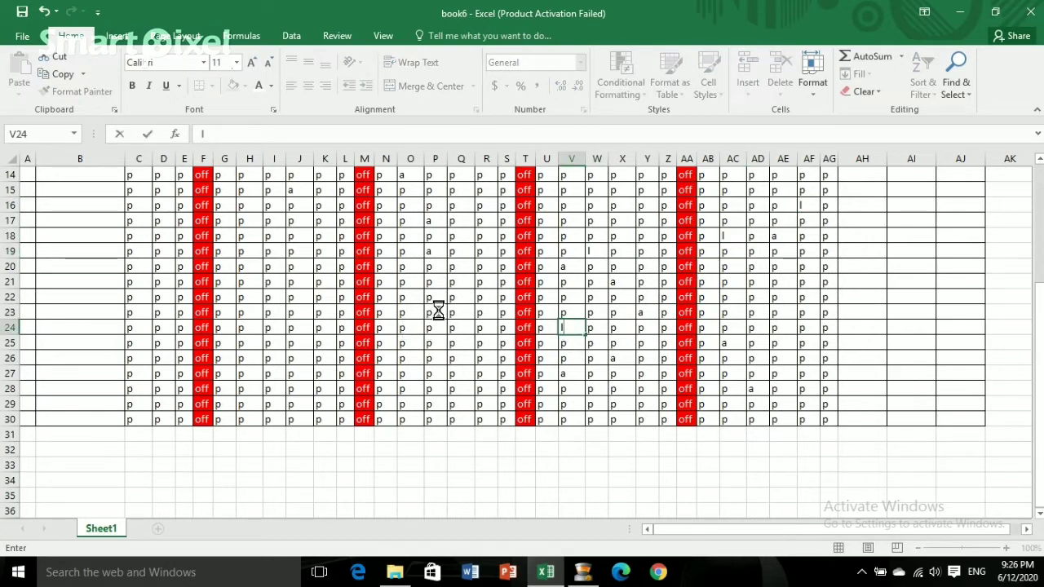
{"action": "left_click", "coordinate": [438, 311]}
{"action": "type", "text": "l"}
{"action": "left_click", "coordinate": [320, 281]}
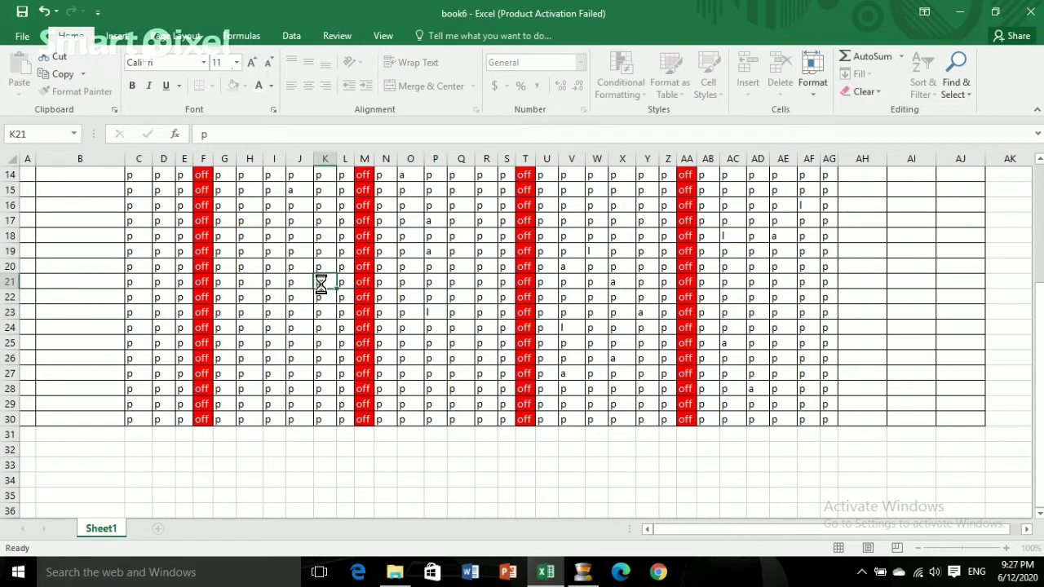
{"action": "type", "text": "l"}
{"action": "left_click", "coordinate": [297, 252]}
{"action": "type", "text": "l"}
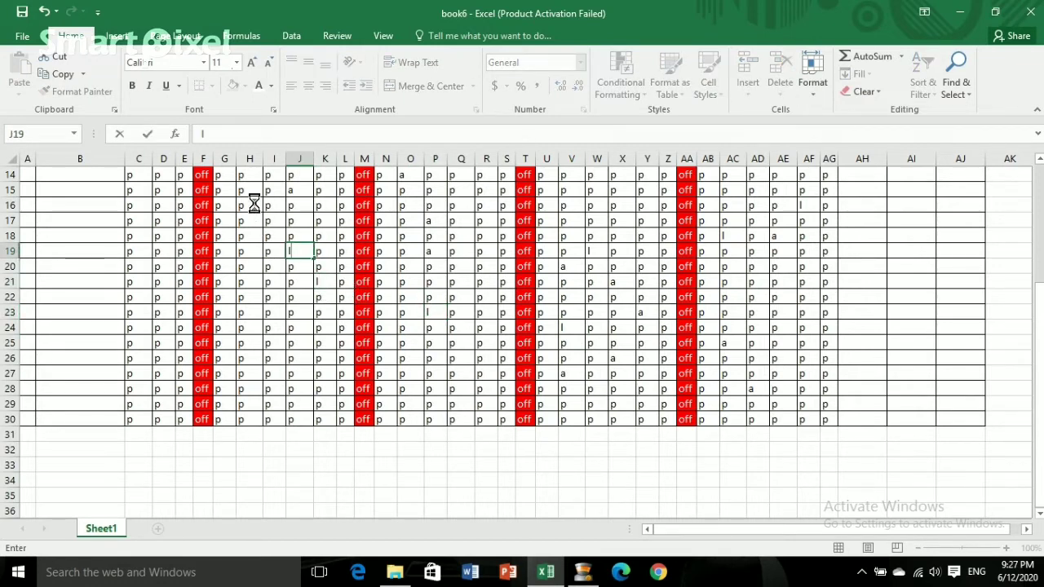
{"action": "left_click", "coordinate": [249, 192]}
{"action": "type", "text": "l"}
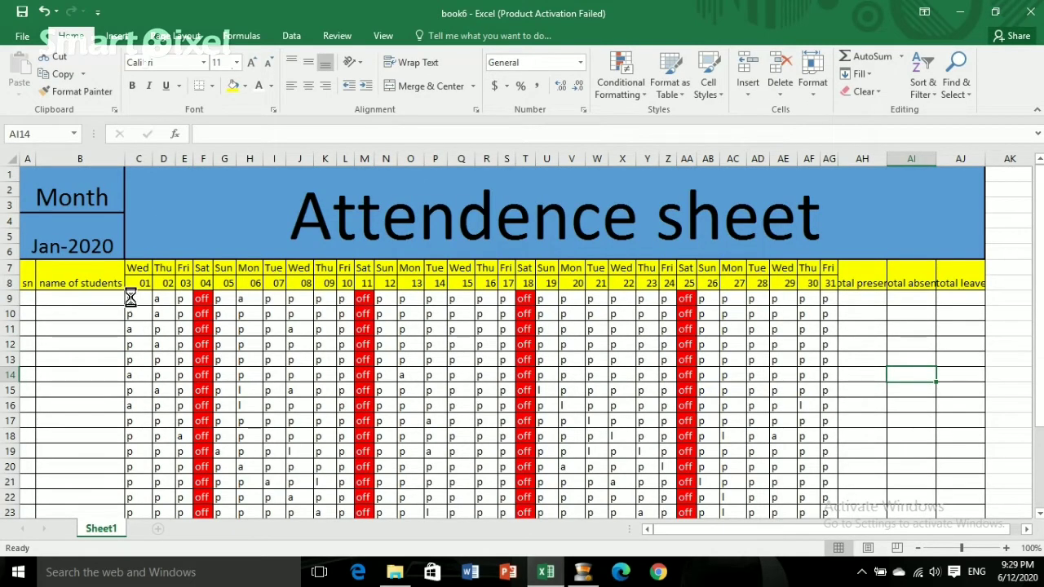
Step: Add an Equal To 'a' conditional rule on the grid with a bold red custom font
{"action": "mouse_move", "coordinate": [130, 383]}
{"action": "left_mouse_down"}
{"action": "mouse_move", "coordinate": [136, 525]}
{"action": "mouse_move", "coordinate": [826, 475]}
{"action": "left_mouse_up"}
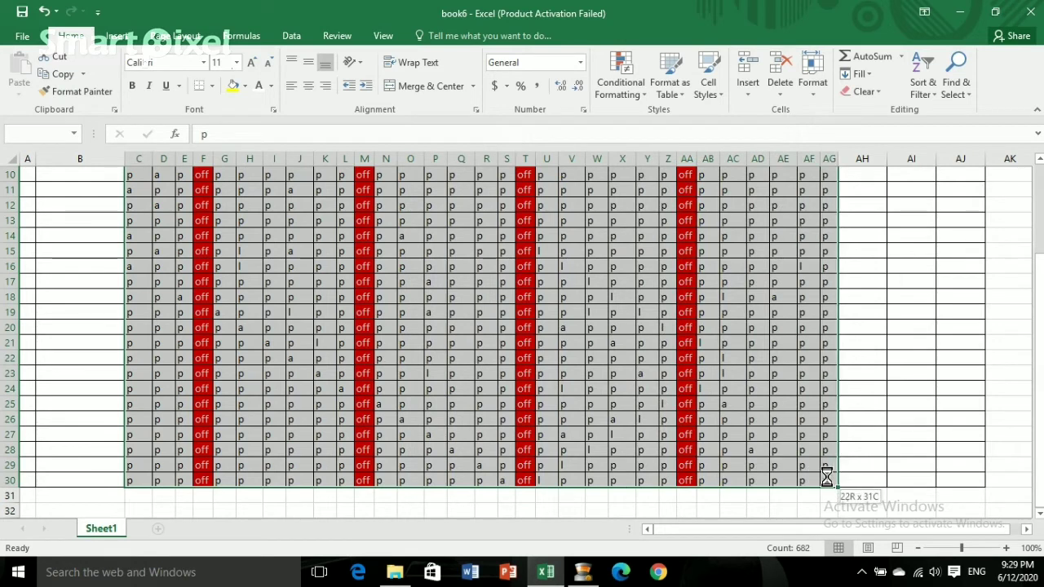
{"action": "left_click", "coordinate": [645, 93]}
{"action": "mouse_move", "coordinate": [671, 118]}
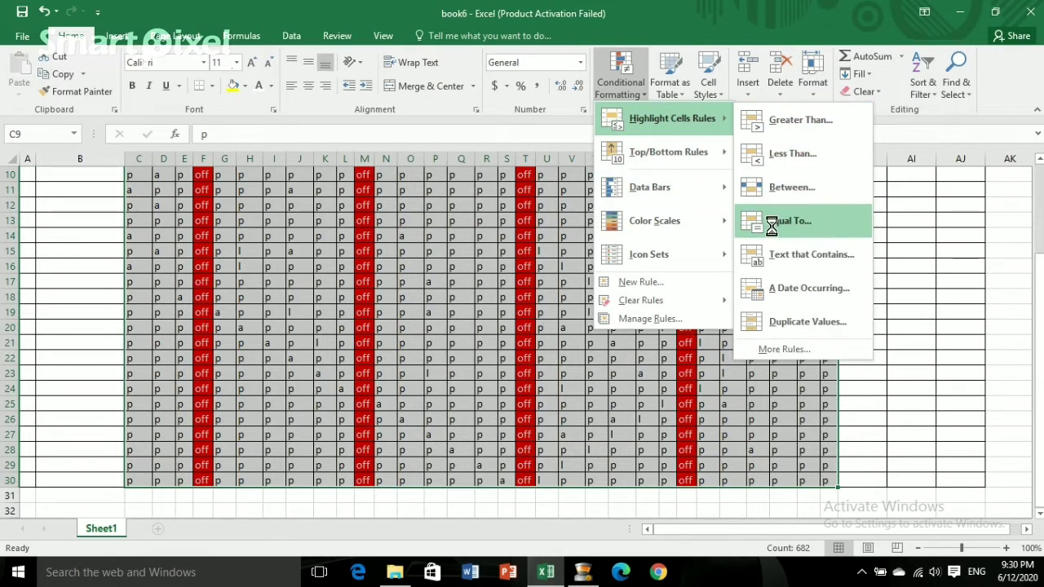
{"action": "left_click", "coordinate": [785, 222]}
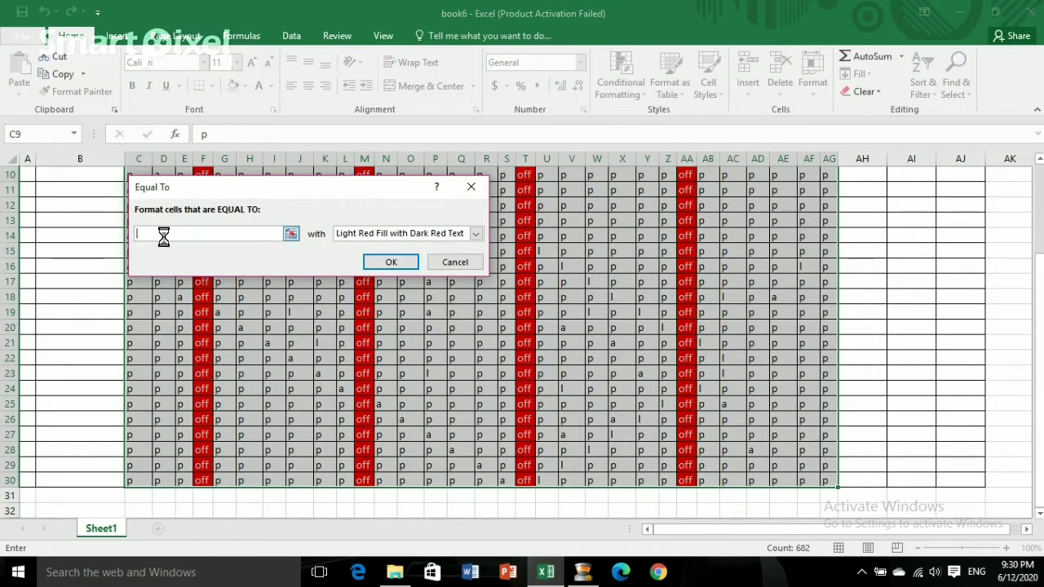
{"action": "type", "text": "a"}
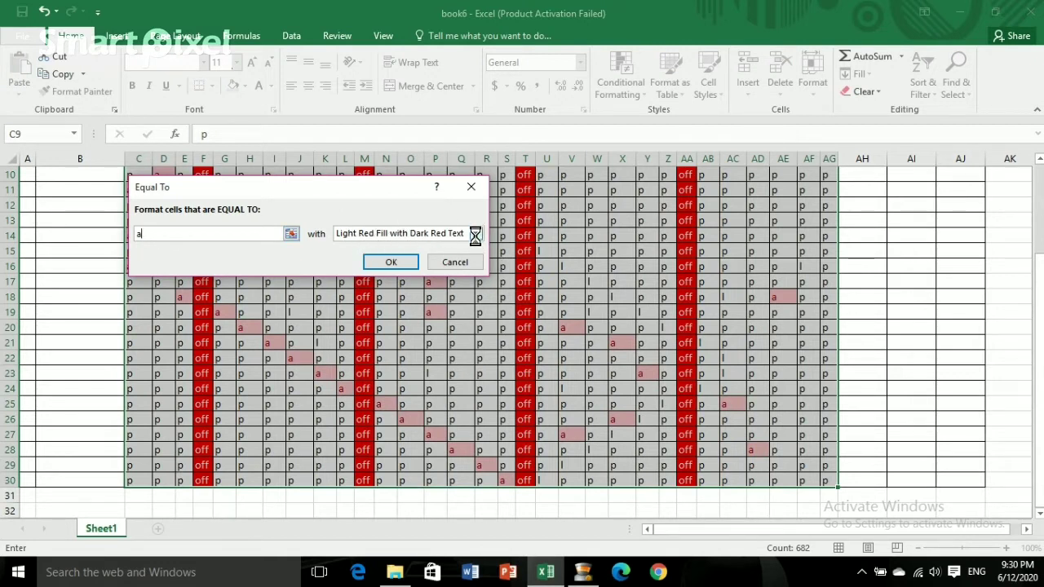
{"action": "left_click", "coordinate": [474, 234]}
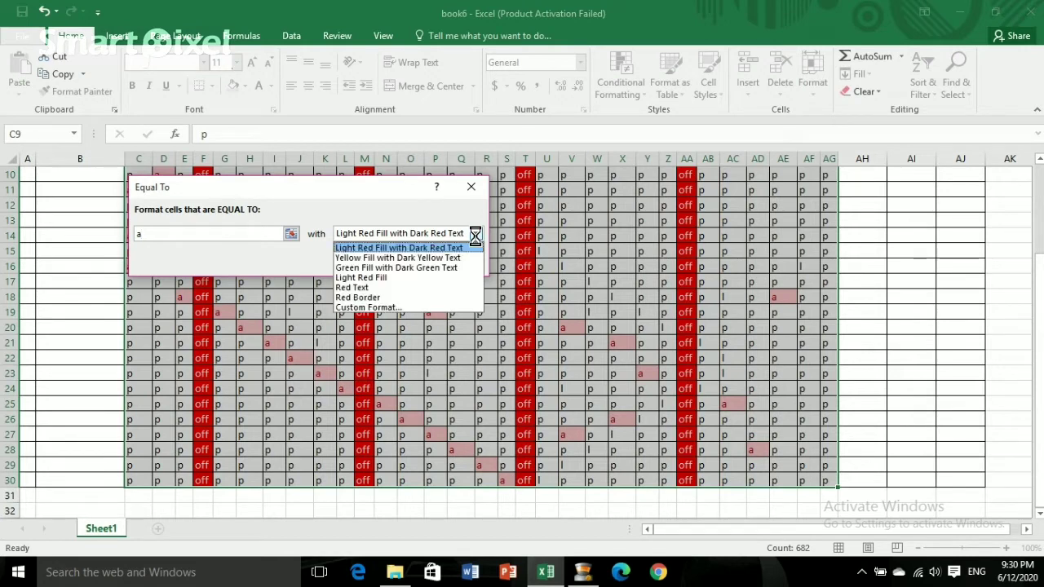
{"action": "left_click", "coordinate": [366, 308]}
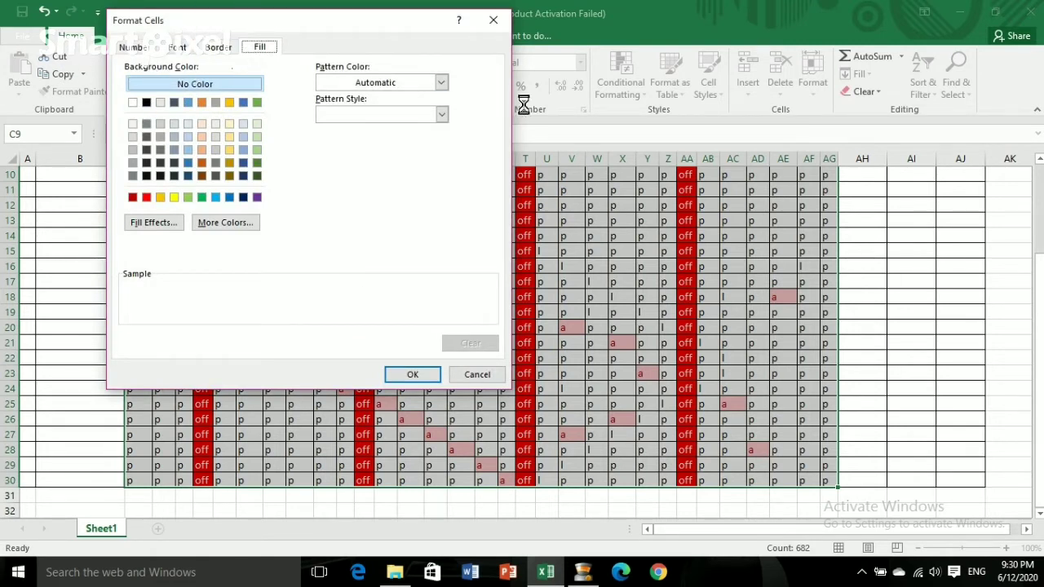
{"action": "left_click", "coordinate": [180, 47]}
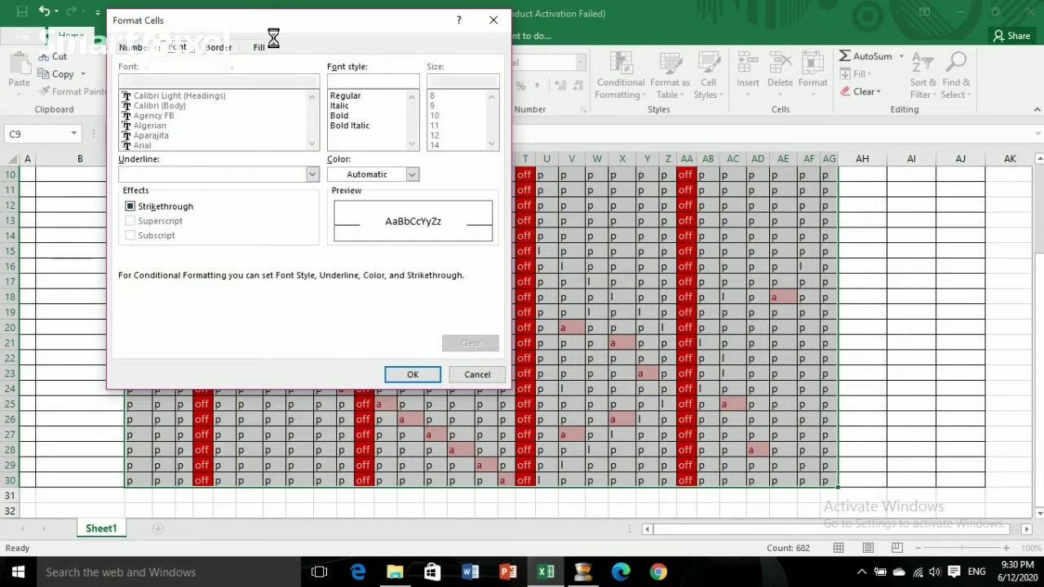
{"action": "left_click", "coordinate": [342, 115]}
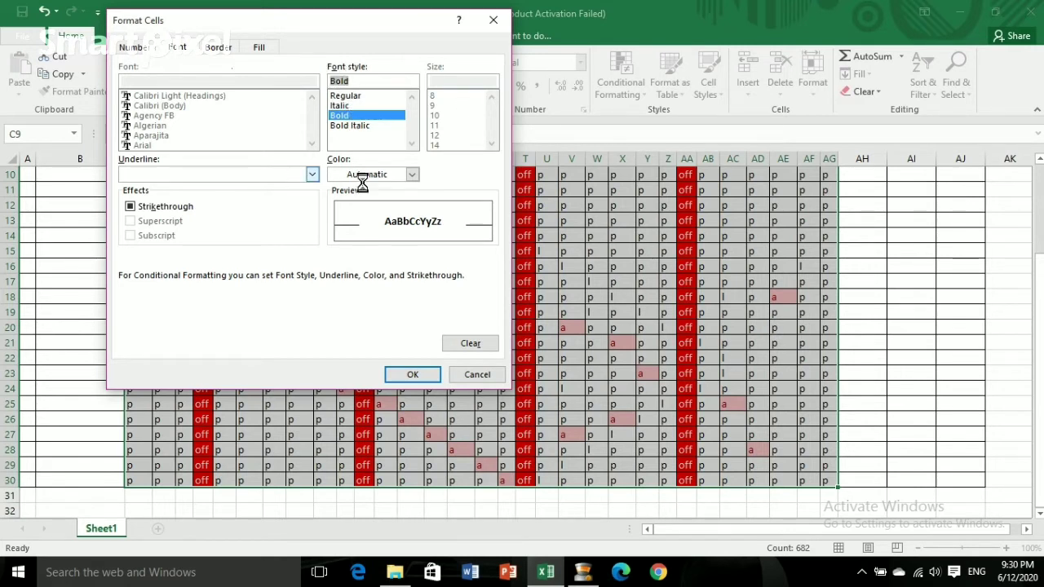
{"action": "left_click", "coordinate": [412, 174]}
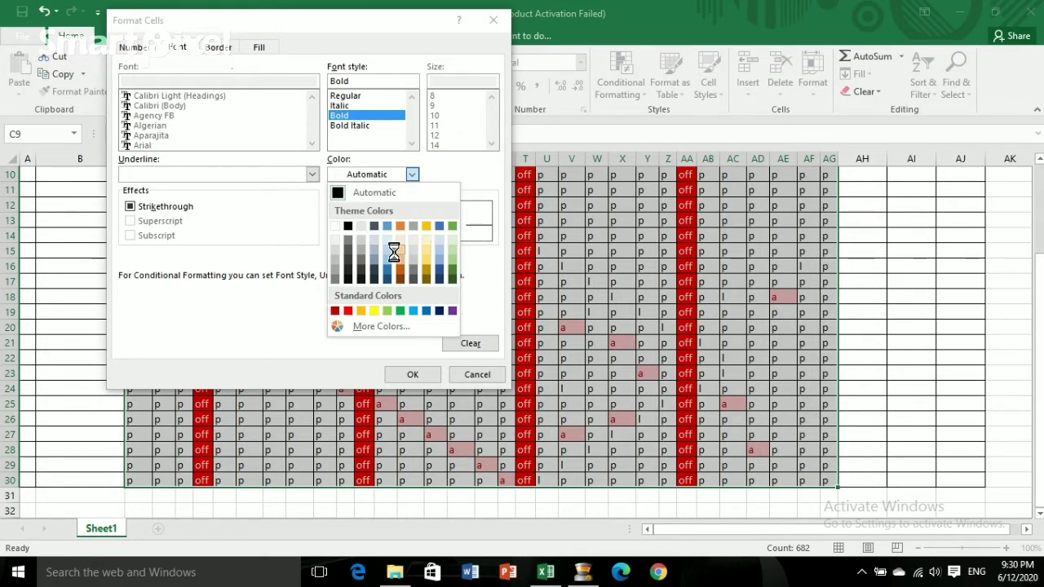
{"action": "left_click", "coordinate": [347, 311]}
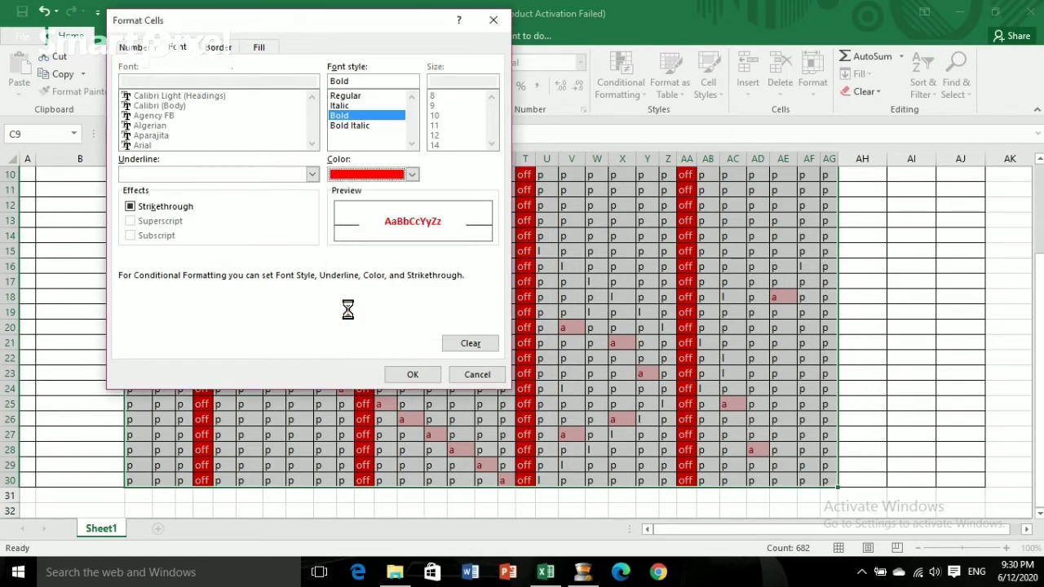
{"action": "left_click", "coordinate": [413, 374]}
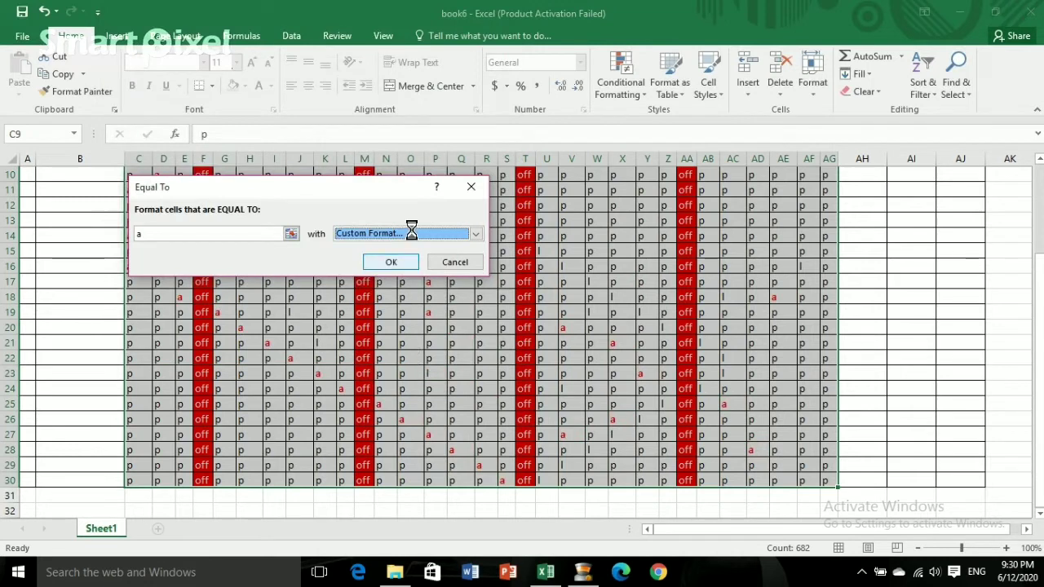
{"action": "left_click", "coordinate": [393, 261]}
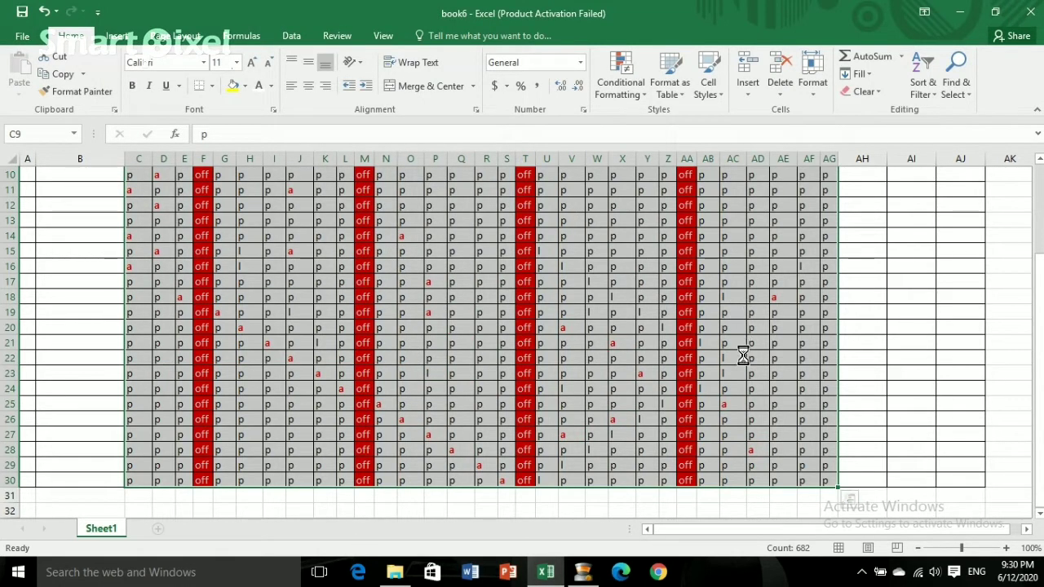
Step: Reselect the attendance grid and add an Equal To 'l' rule with bold dark blue font
{"action": "scroll", "coordinate": [773, 356], "scroll_direction": "up", "scroll_amount": 3}
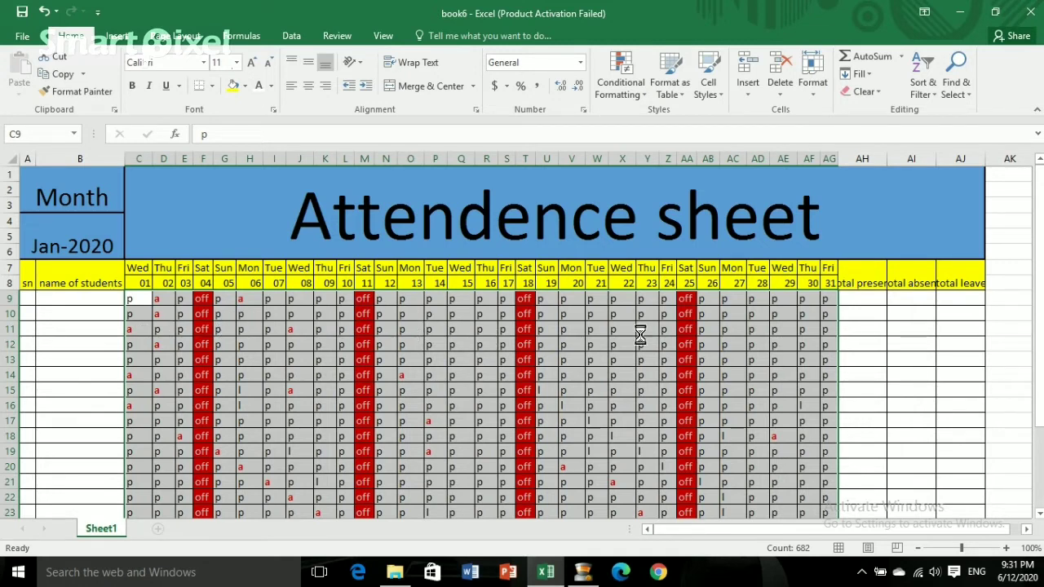
{"action": "left_click", "coordinate": [875, 380]}
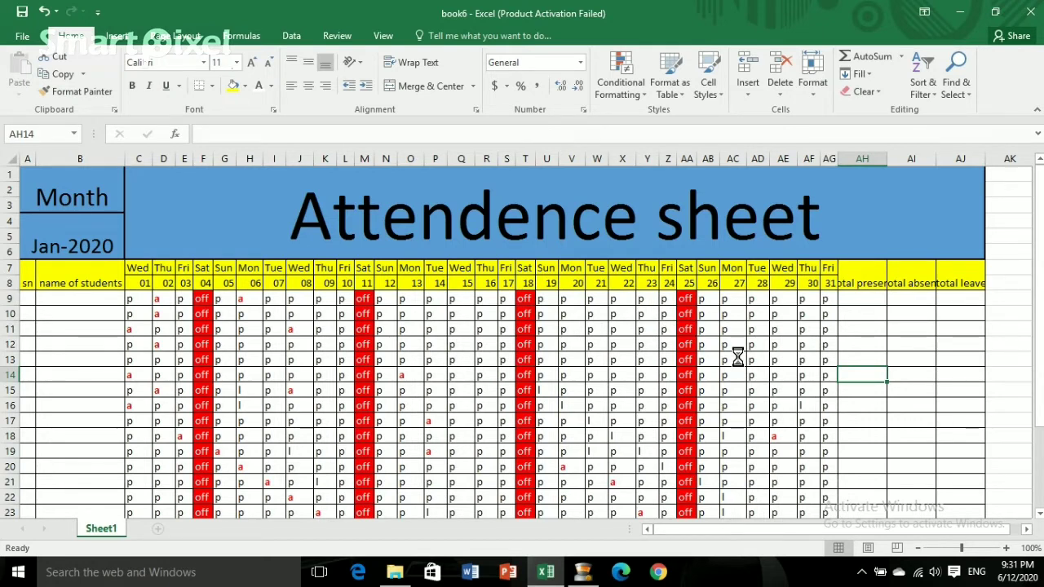
{"action": "left_click_drag", "start_coordinate": [135, 298], "coordinate": [149, 552]}
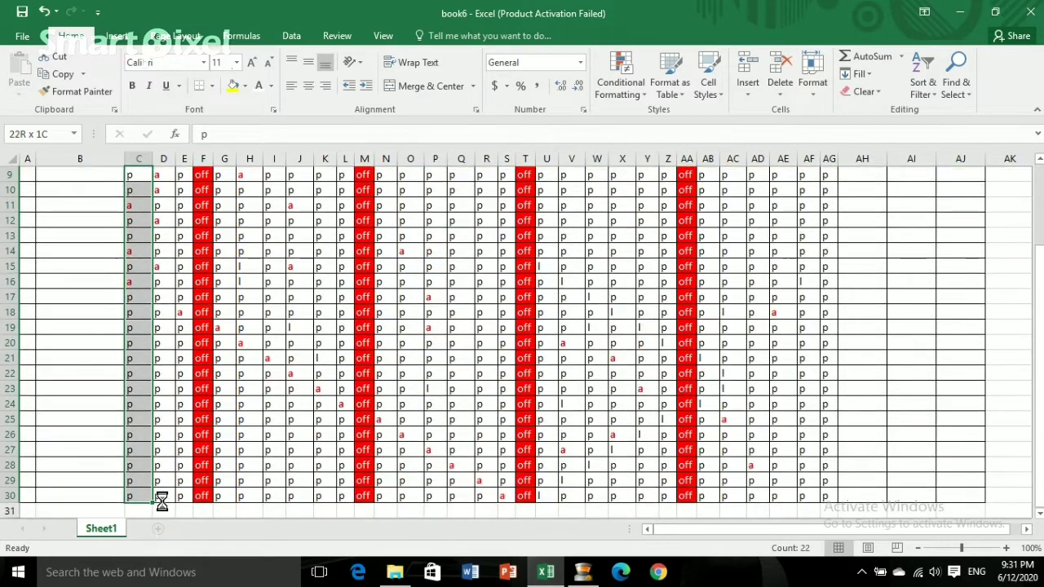
{"action": "mouse_move", "coordinate": [150, 552]}
{"action": "left_mouse_down"}
{"action": "mouse_move", "coordinate": [669, 489]}
{"action": "mouse_move", "coordinate": [825, 493]}
{"action": "left_mouse_up"}
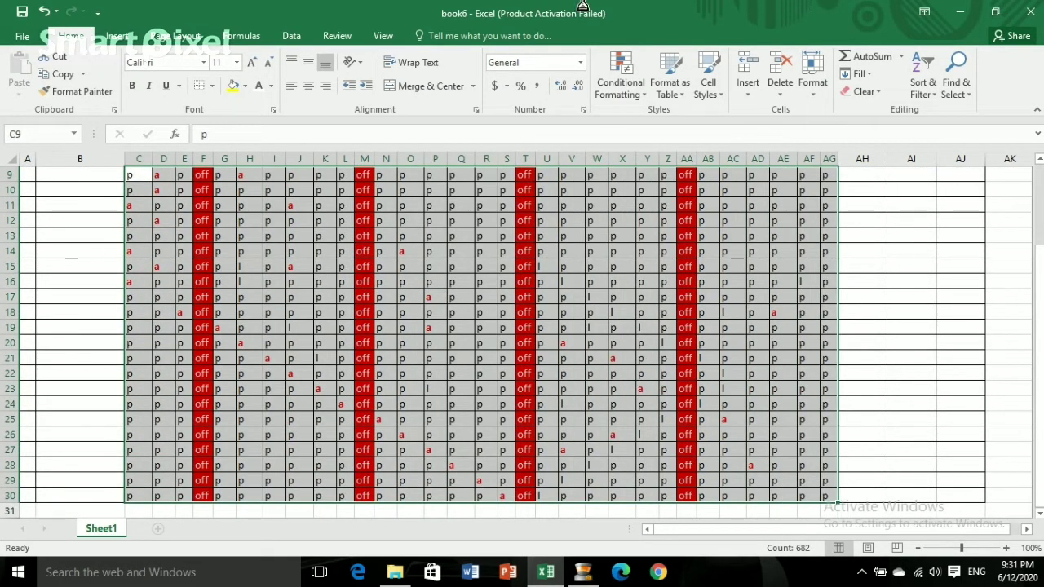
{"action": "left_click", "coordinate": [646, 96]}
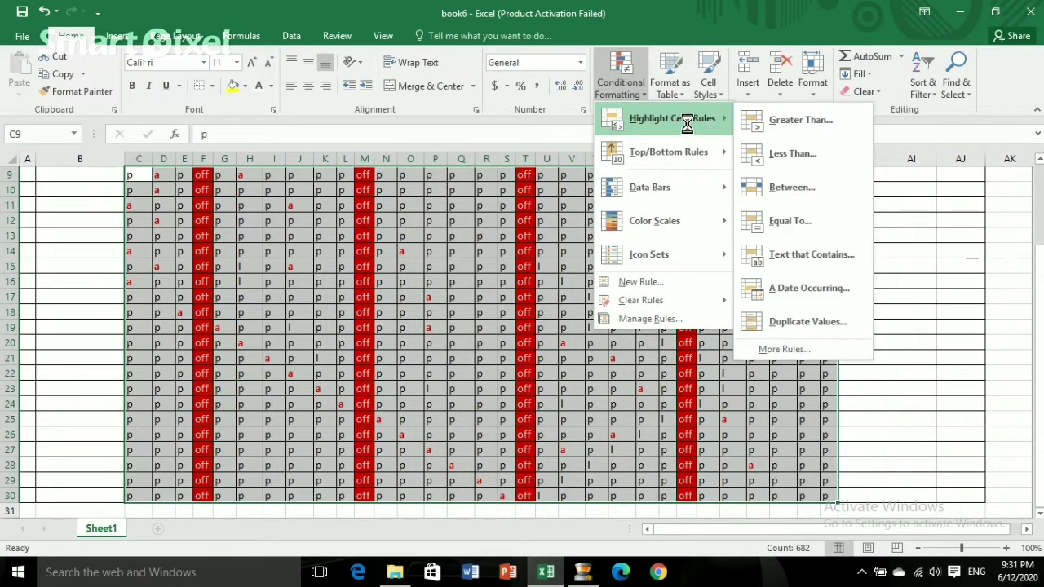
{"action": "mouse_move", "coordinate": [672, 118]}
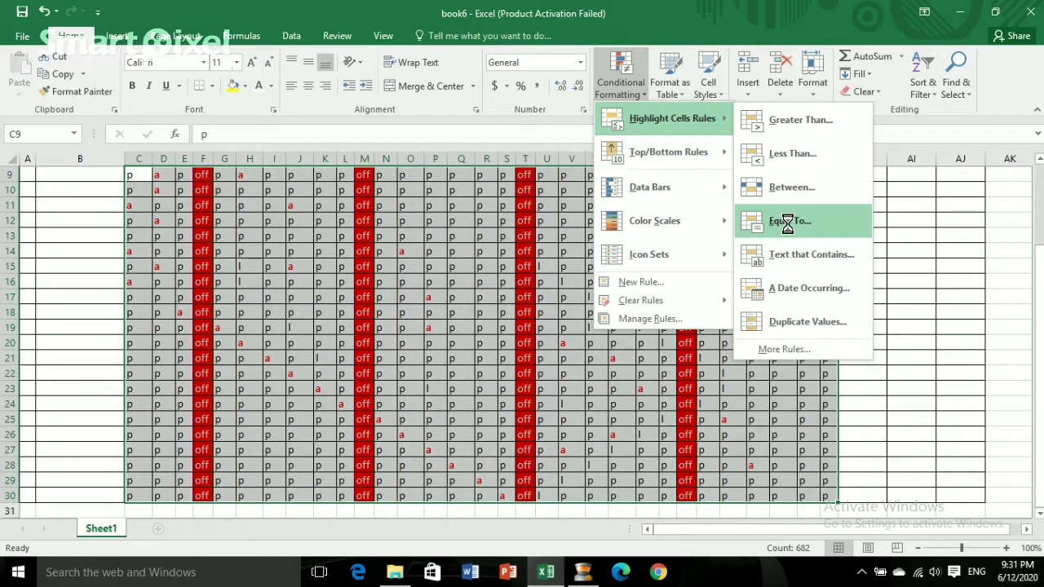
{"action": "left_click", "coordinate": [786, 223]}
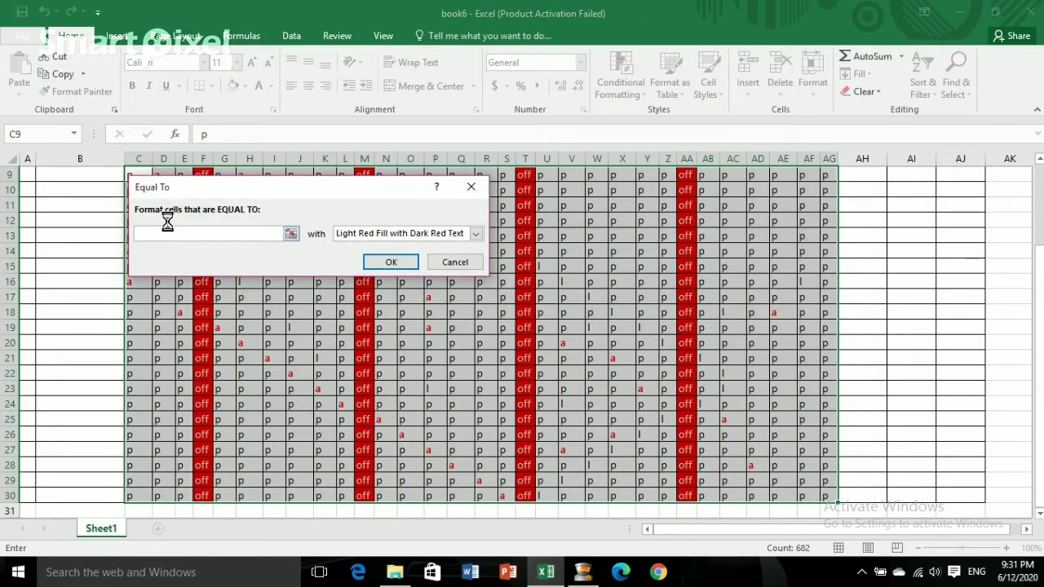
{"action": "type", "text": "l"}
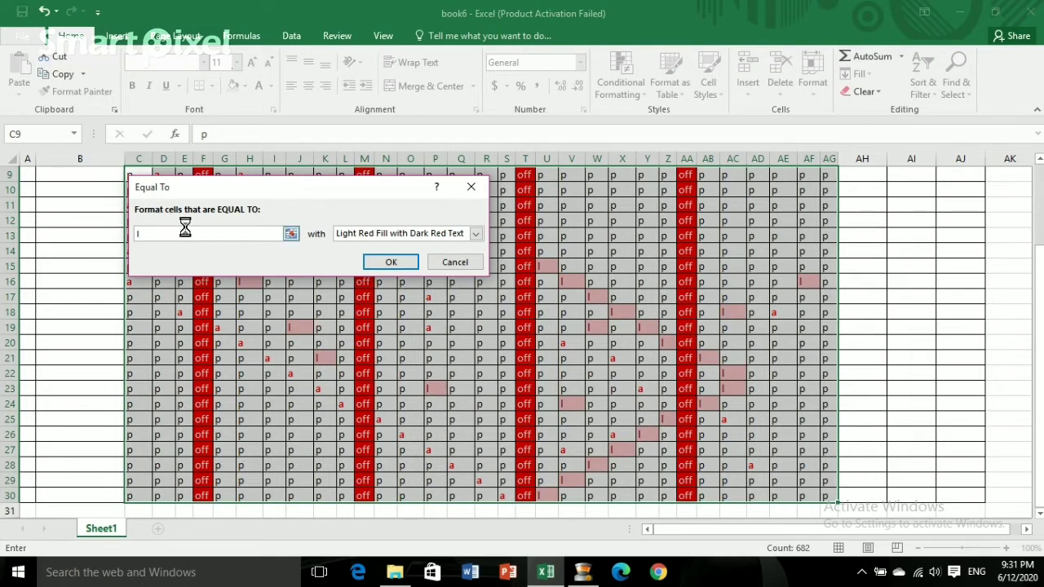
{"action": "left_click", "coordinate": [477, 234]}
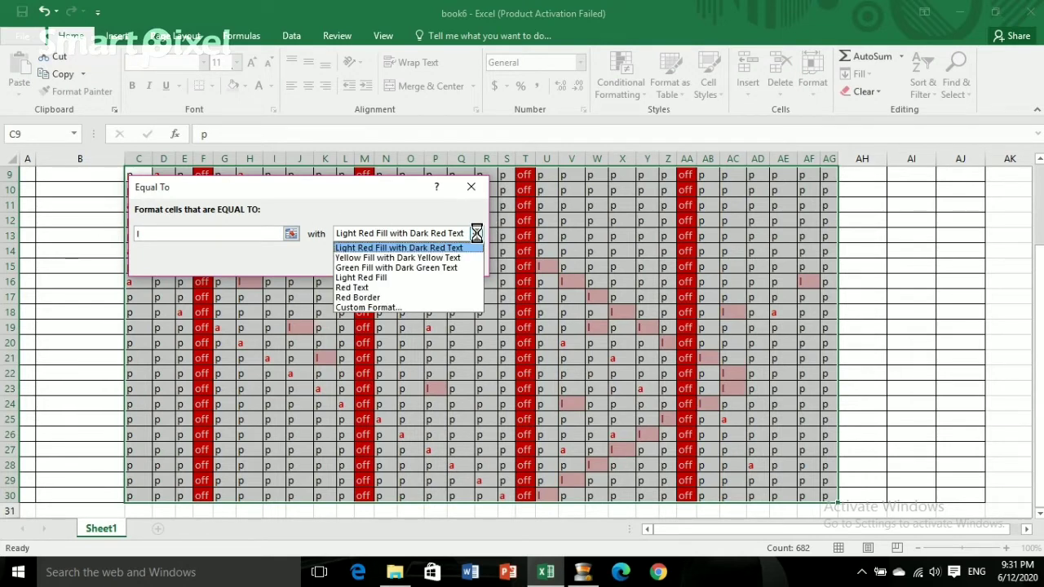
{"action": "left_click", "coordinate": [370, 307]}
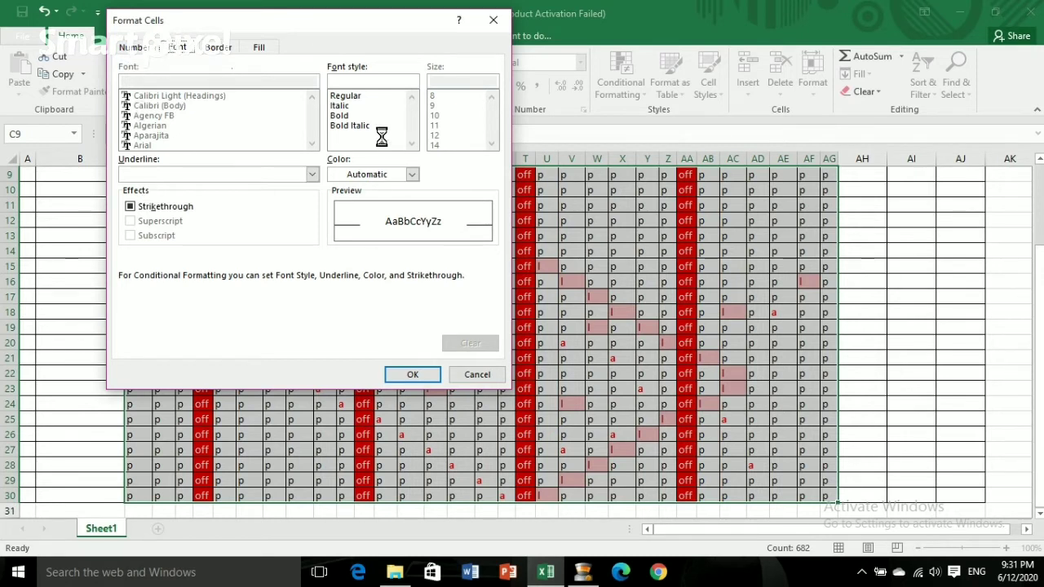
{"action": "left_click", "coordinate": [339, 115]}
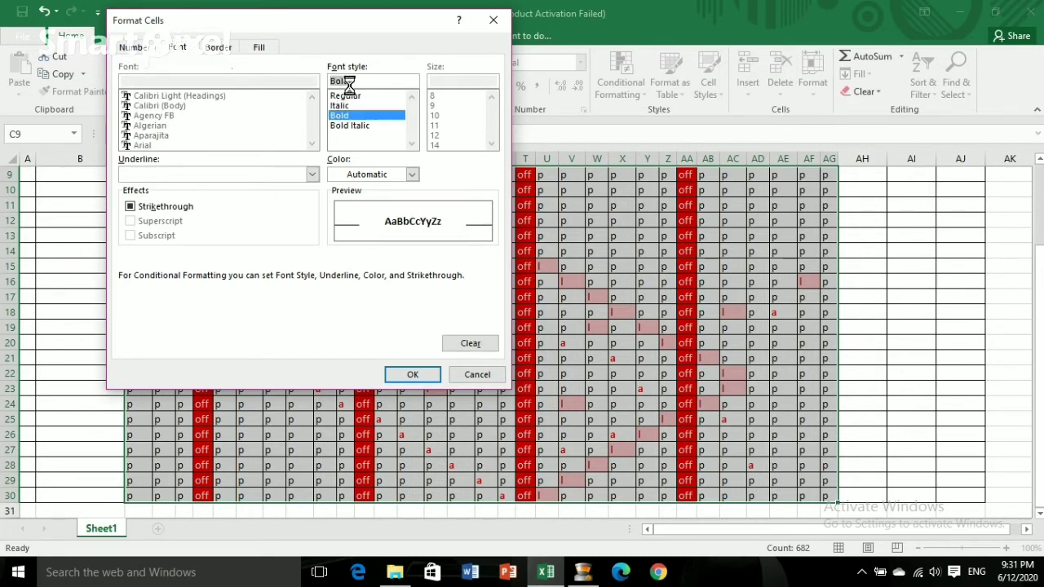
{"action": "left_click", "coordinate": [411, 174]}
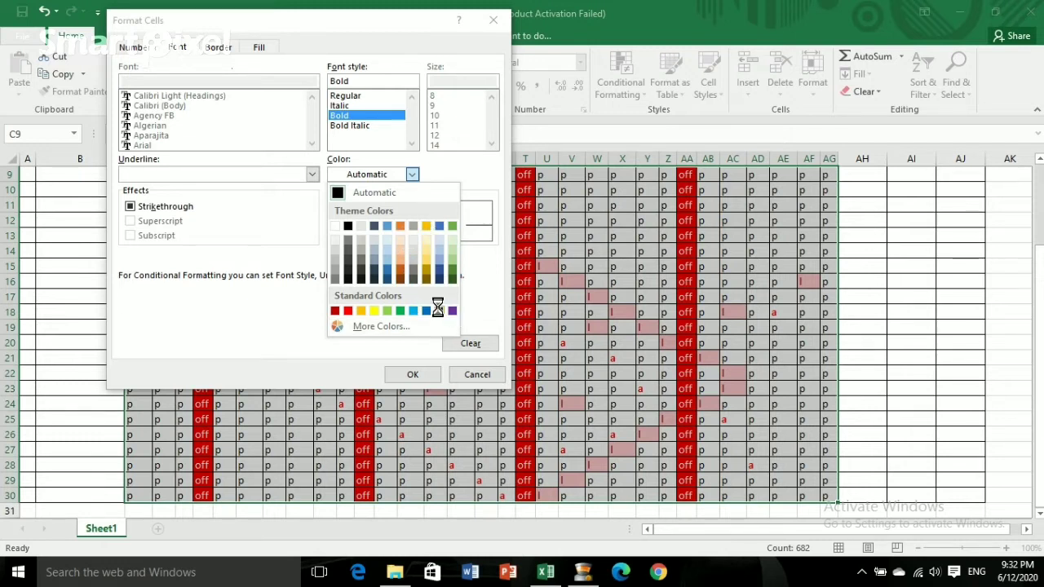
{"action": "left_click", "coordinate": [438, 310]}
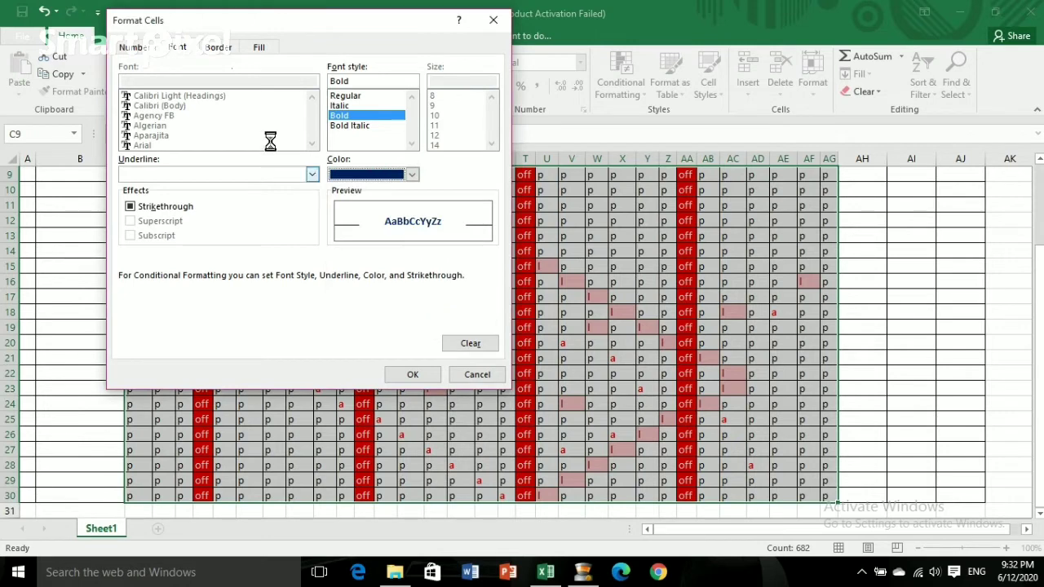
{"action": "left_click", "coordinate": [416, 375]}
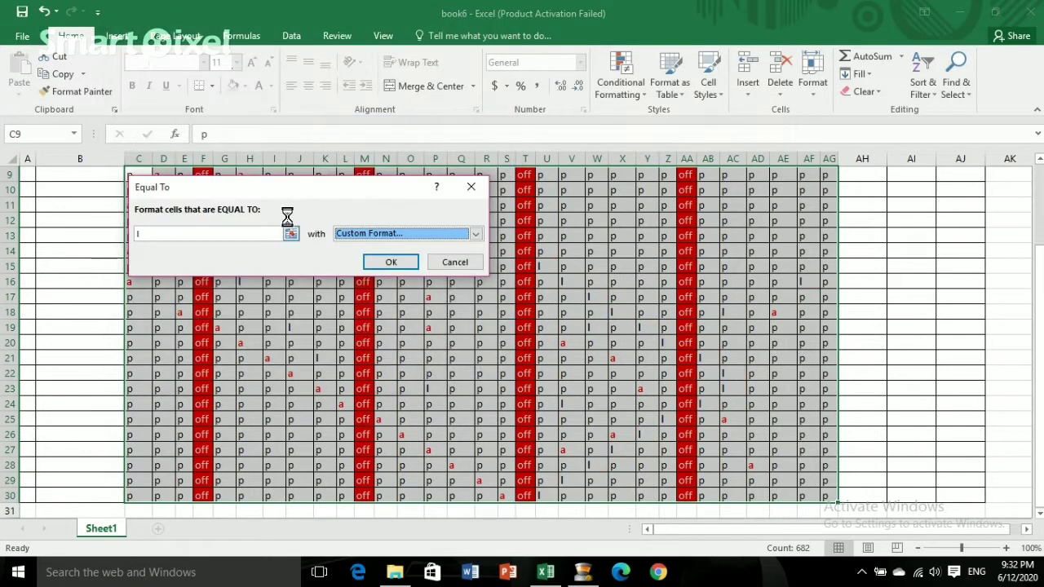
{"action": "left_click", "coordinate": [391, 260]}
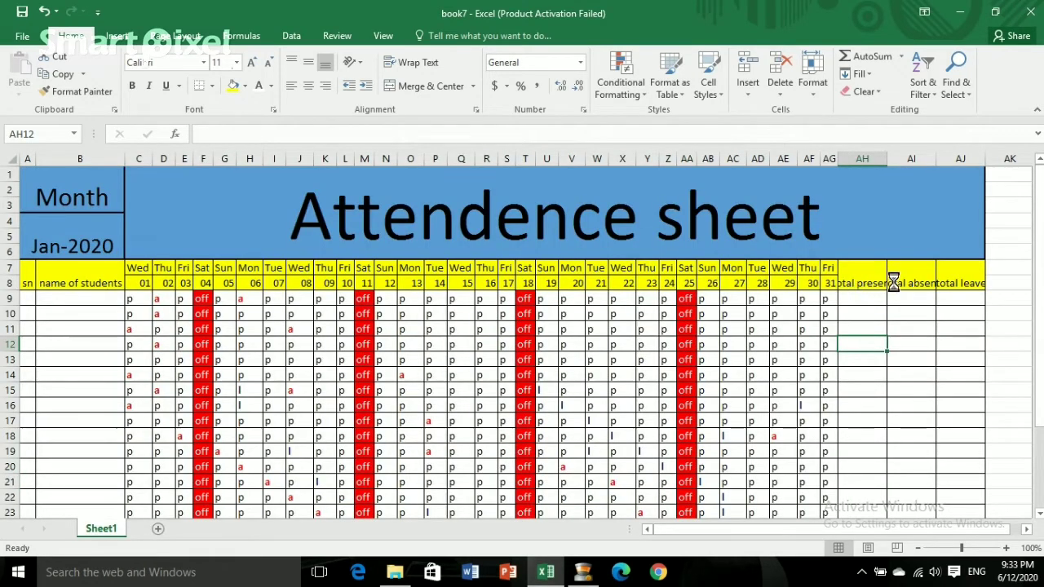
Step: Apply Wrap Text to the total present, total absent and total leave header cells
{"action": "left_click", "coordinate": [854, 285]}
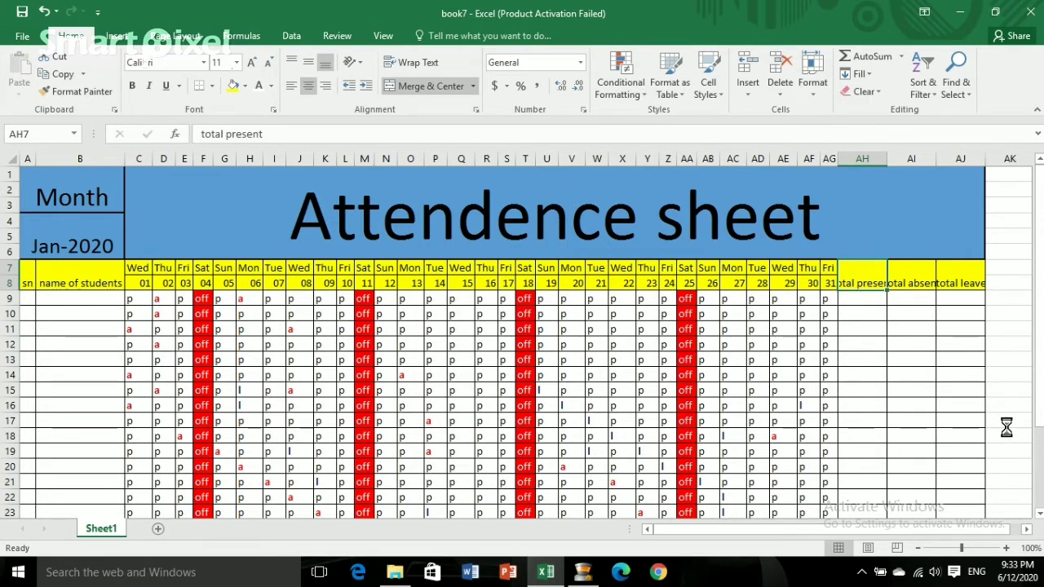
{"action": "left_click", "coordinate": [419, 65]}
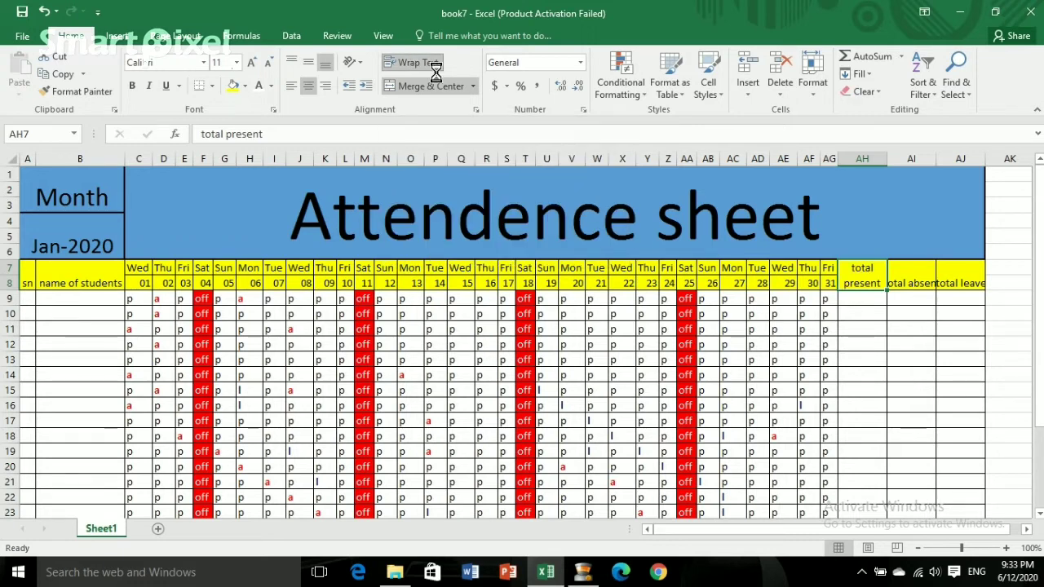
{"action": "left_click", "coordinate": [915, 282]}
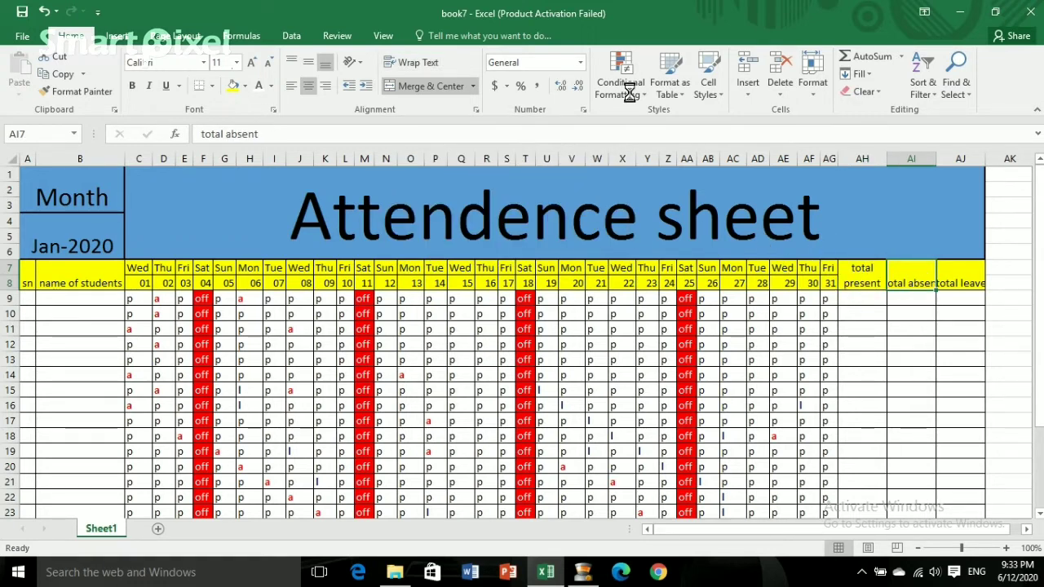
{"action": "left_click", "coordinate": [418, 63]}
{"action": "left_click", "coordinate": [958, 278]}
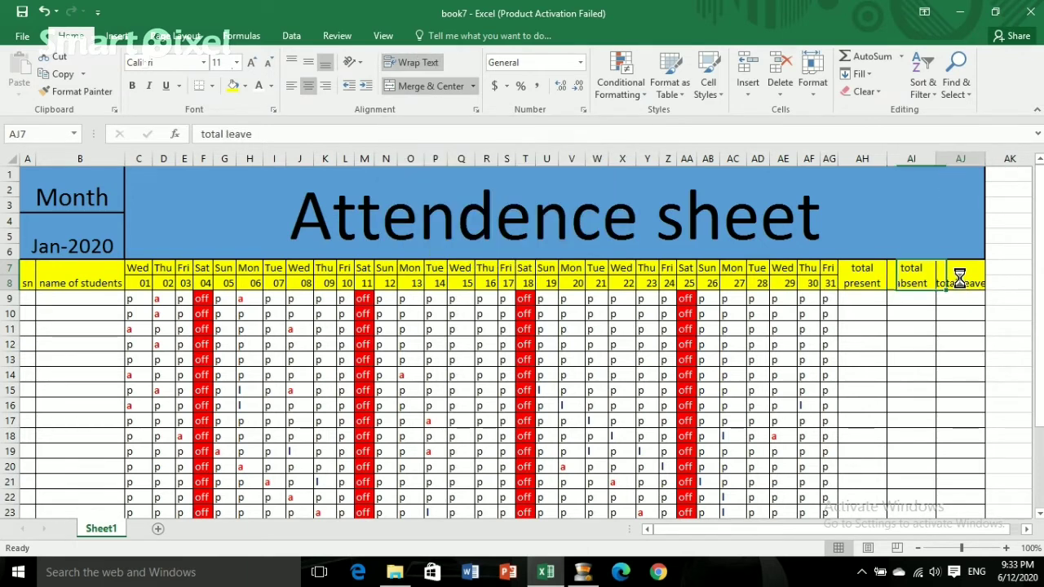
{"action": "left_click", "coordinate": [416, 63]}
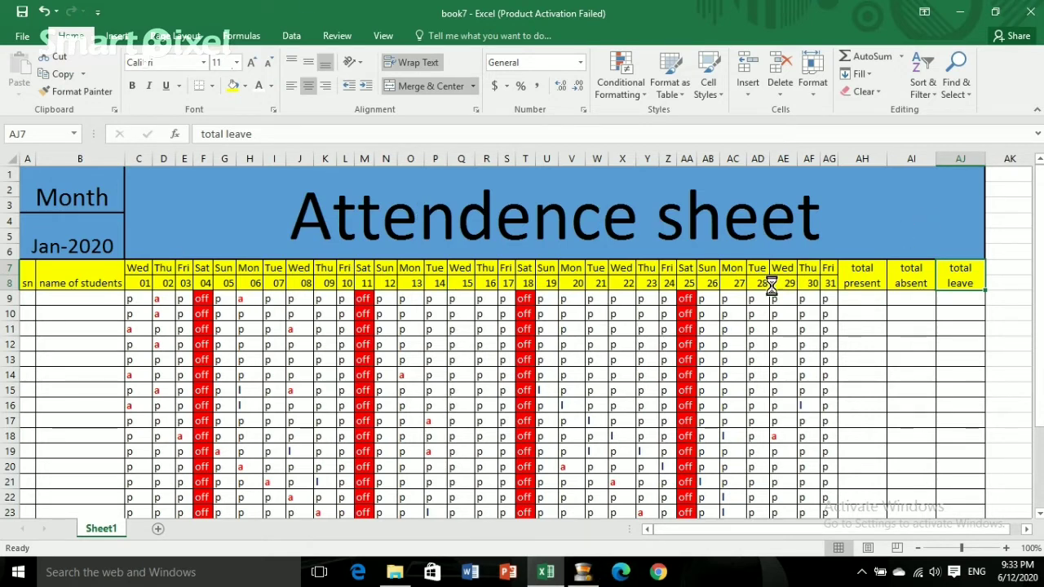
Step: Enter =COUNTIF(C9:AG9,"p") in AH9, showing 25 present days for the first student
{"action": "left_click", "coordinate": [861, 300]}
{"action": "type", "text": "="}
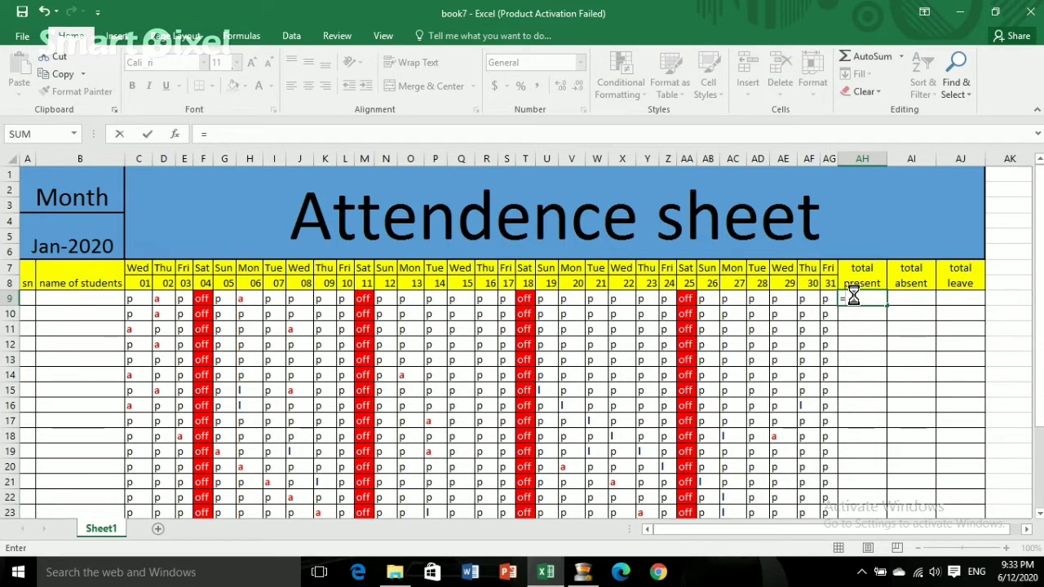
{"action": "type", "text": "c"}
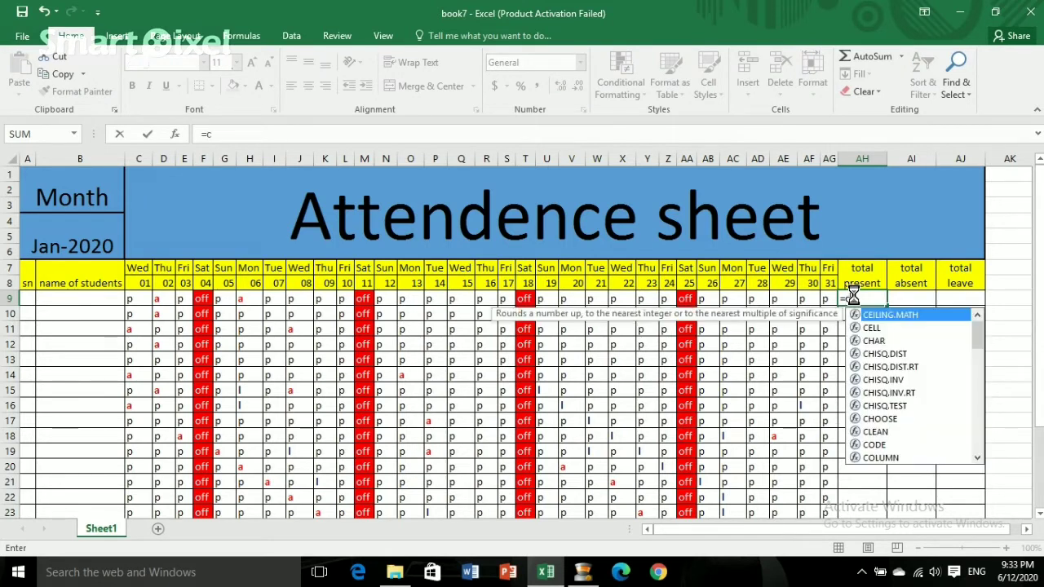
{"action": "type", "text": "ount"}
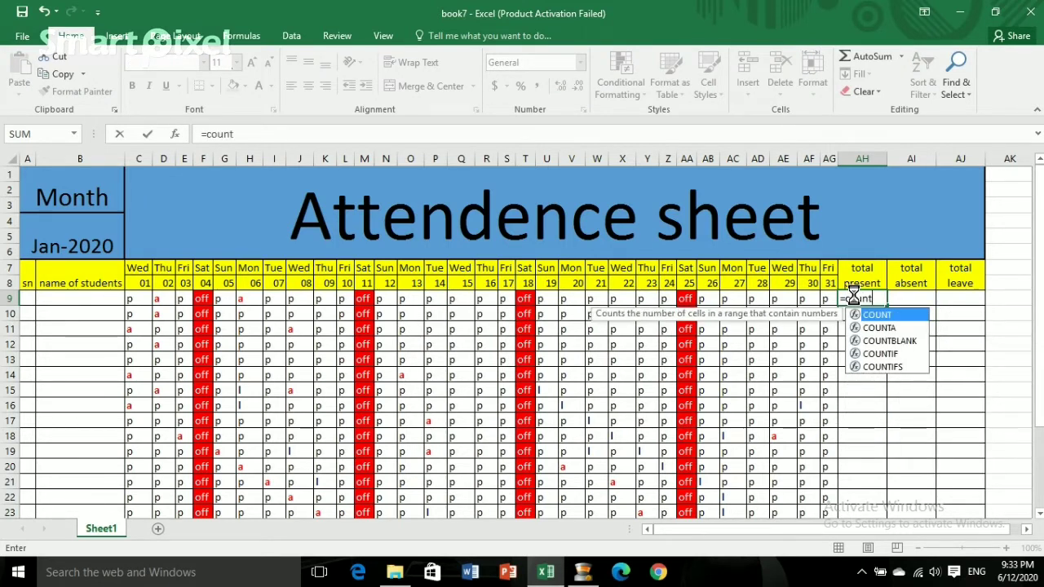
{"action": "type", "text": "if"}
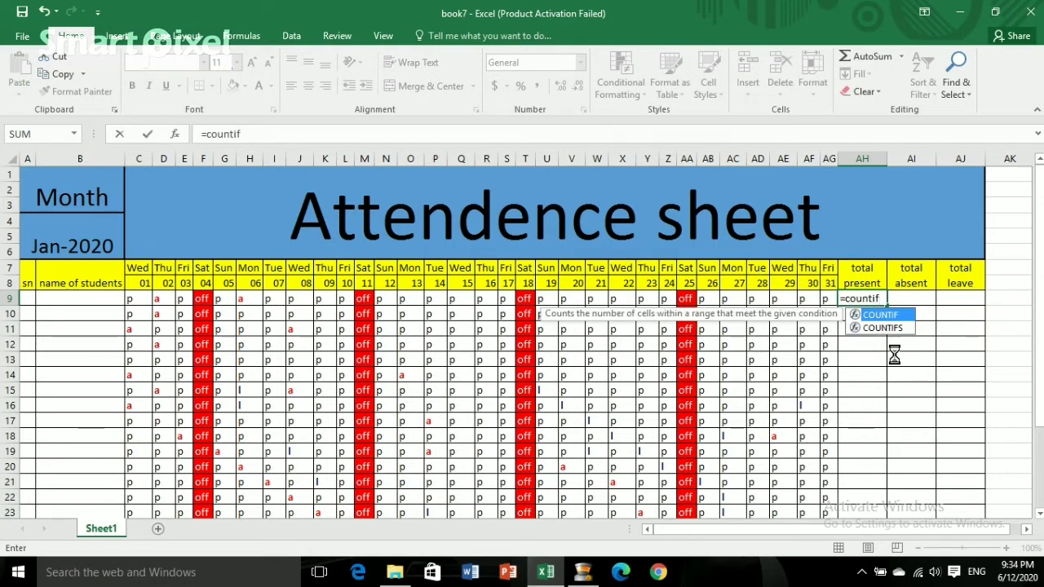
{"action": "double_click", "coordinate": [876, 315]}
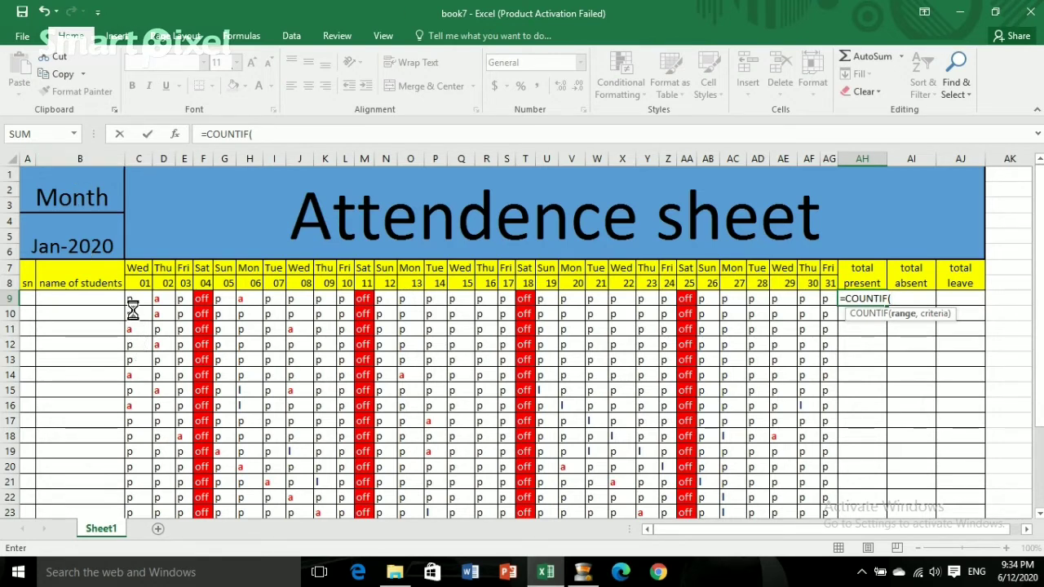
{"action": "left_click_drag", "start_coordinate": [129, 302], "coordinate": [829, 299]}
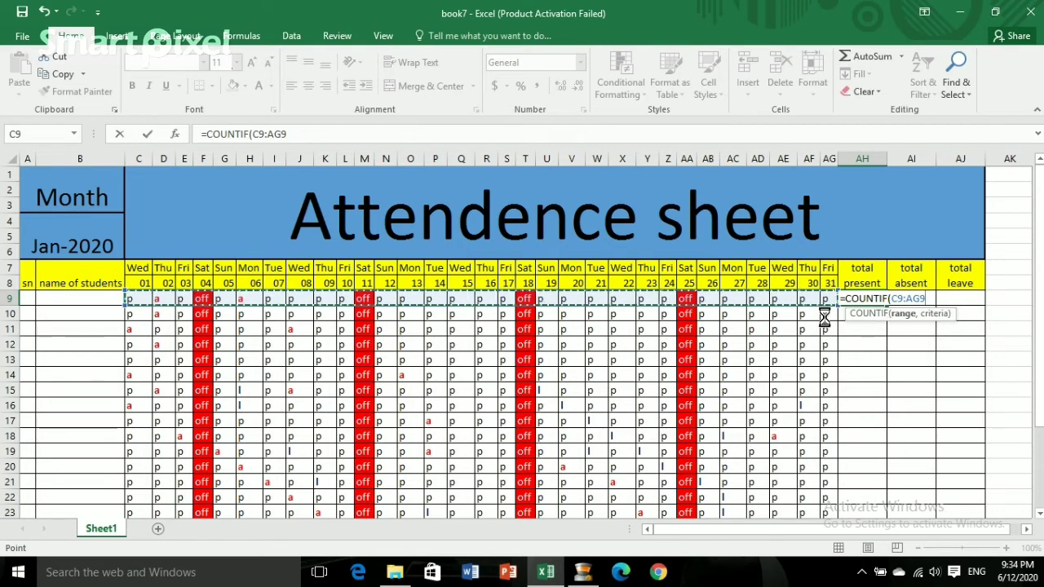
{"action": "type", "text": ",\"p"}
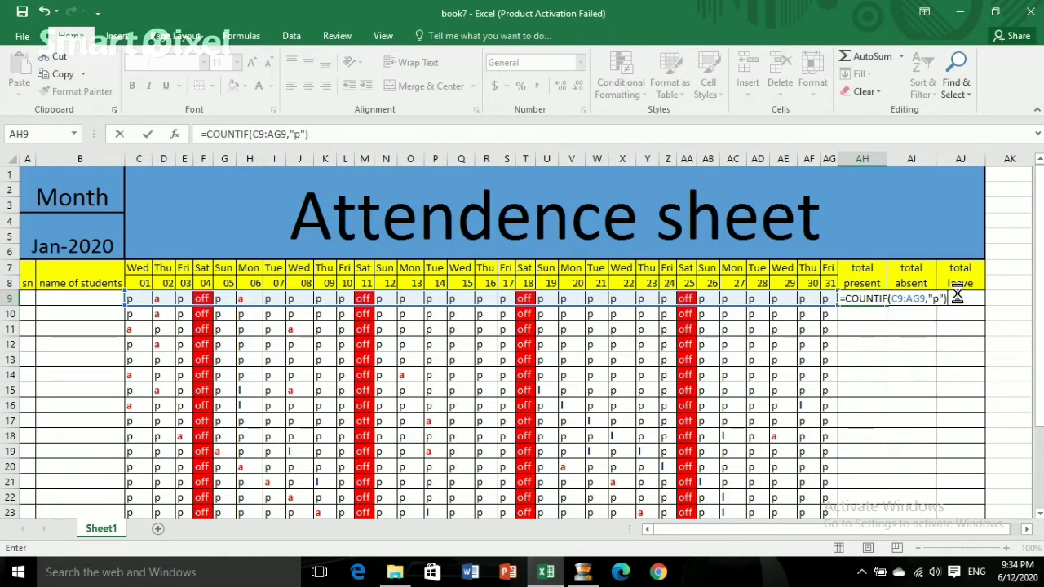
{"action": "key", "text": "Return"}
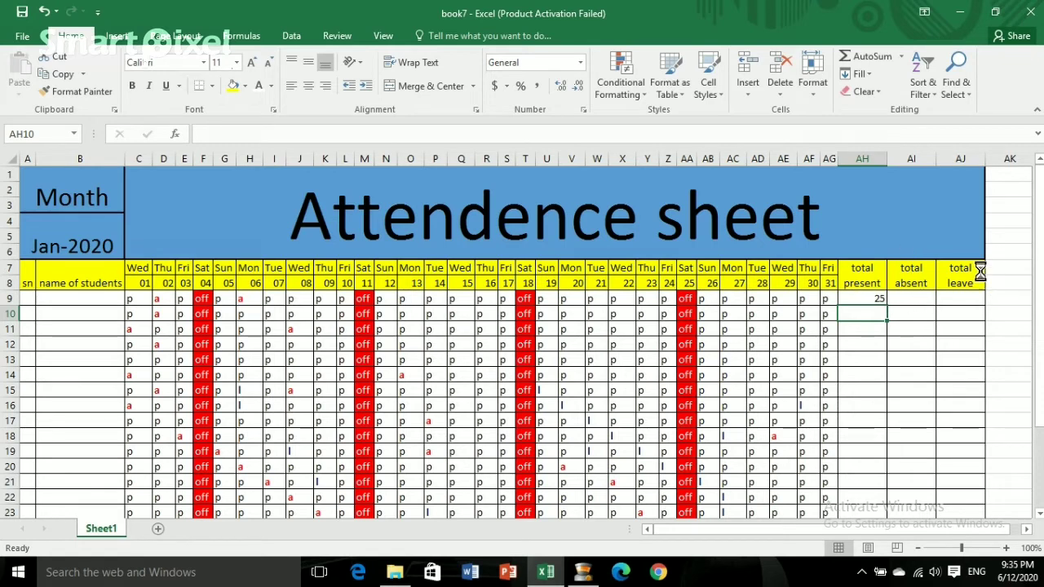
{"action": "left_click", "coordinate": [862, 299]}
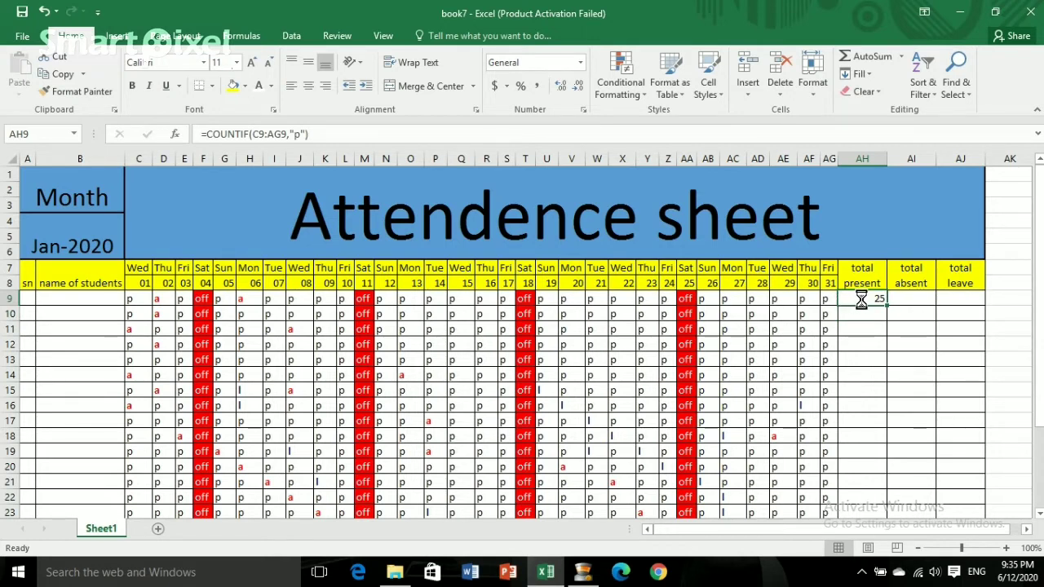
Step: Copy the AH9 count formula into AI9 and AJ9
{"action": "right_click", "coordinate": [861, 300]}
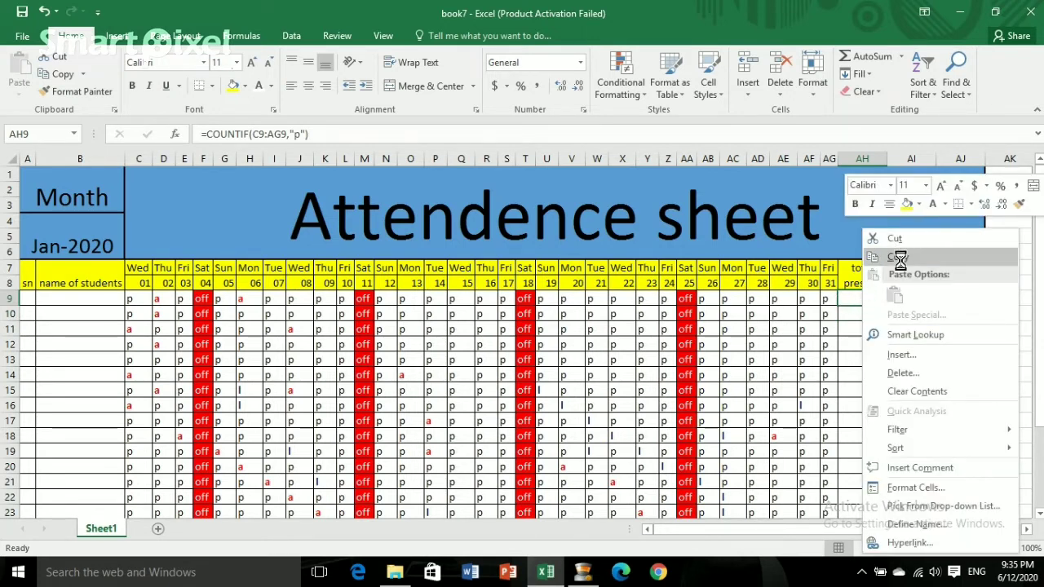
{"action": "left_click", "coordinate": [866, 189]}
{"action": "right_click", "coordinate": [915, 299]}
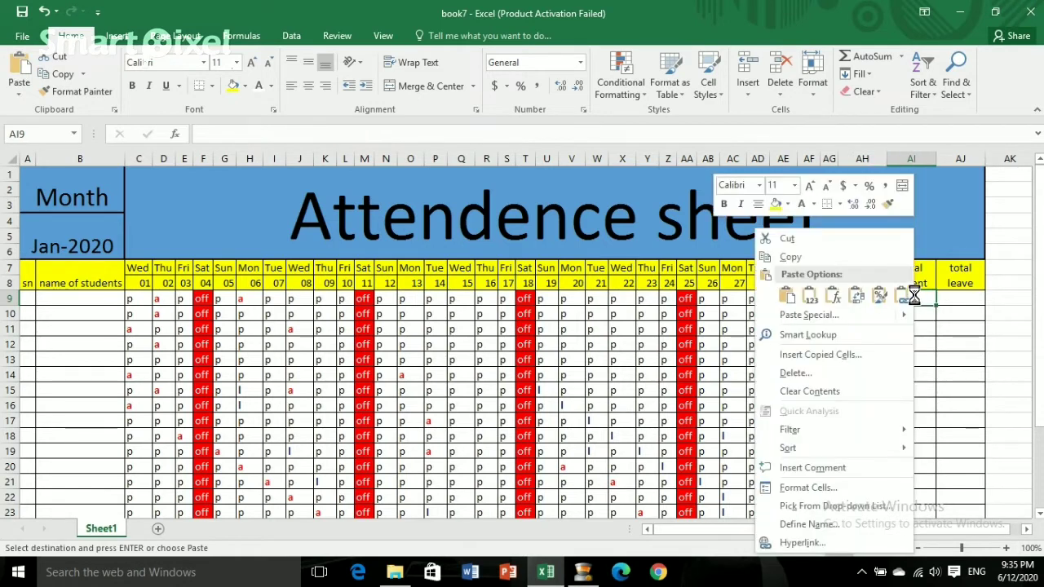
{"action": "left_click", "coordinate": [790, 295]}
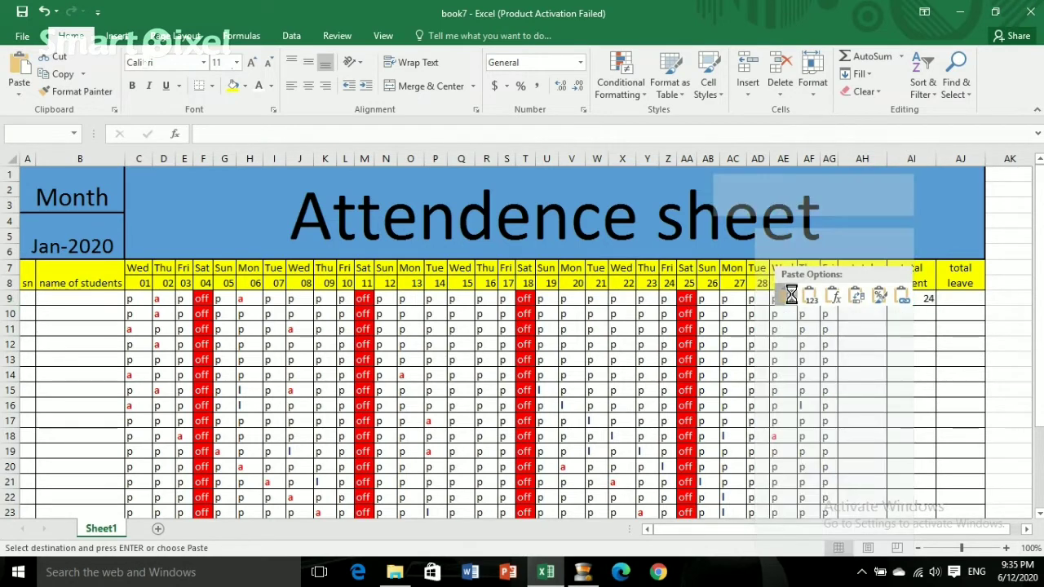
{"action": "left_click", "coordinate": [953, 299]}
{"action": "right_click", "coordinate": [953, 299]}
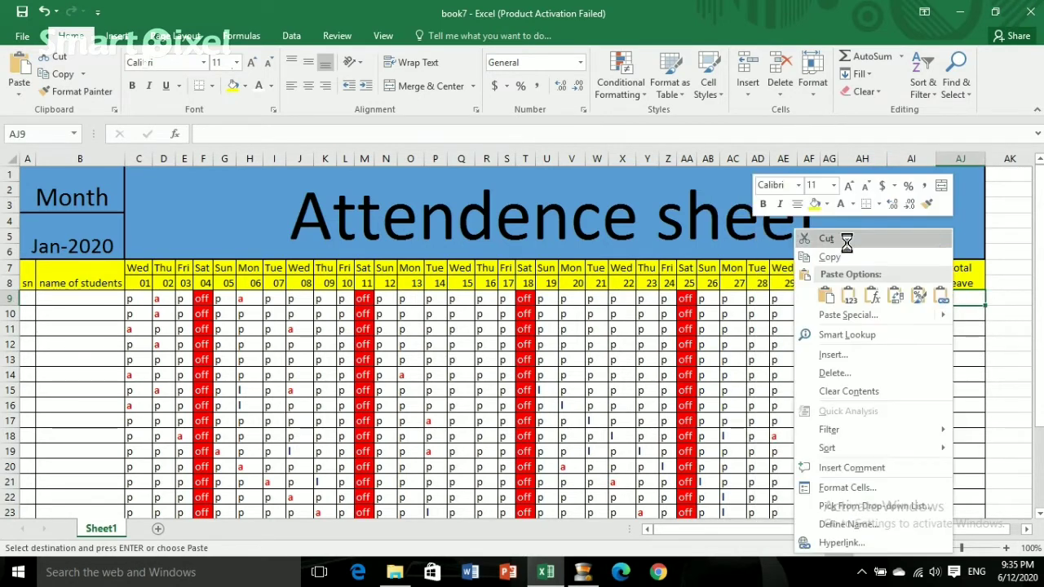
{"action": "left_click", "coordinate": [826, 294]}
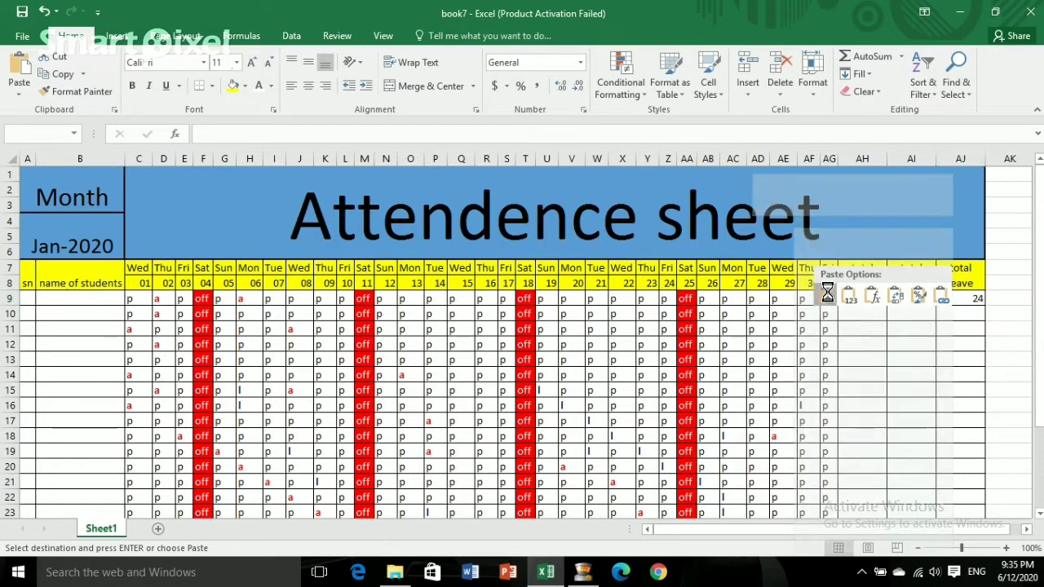
{"action": "left_click", "coordinate": [893, 344]}
{"action": "left_click", "coordinate": [920, 298]}
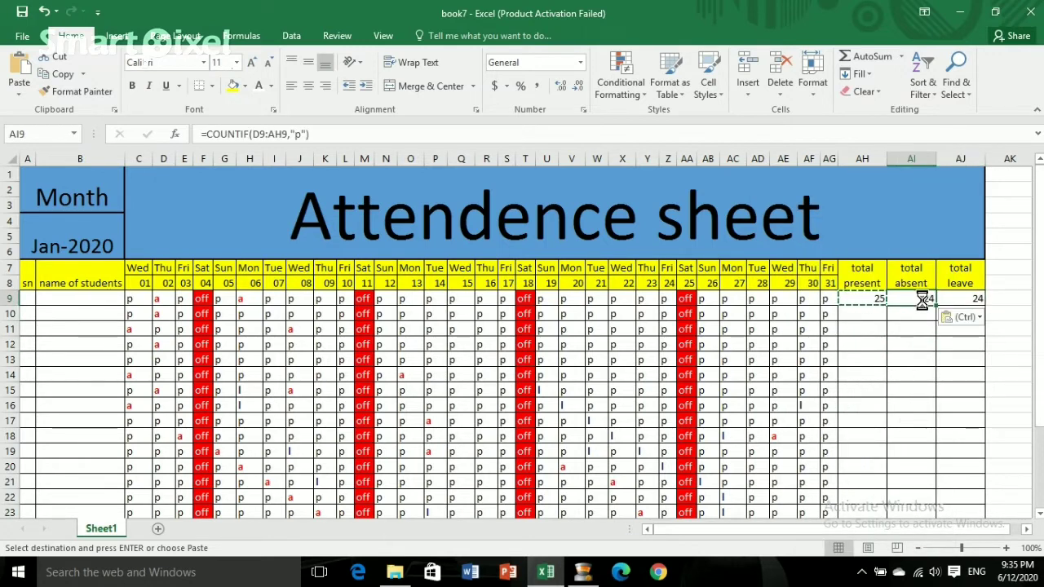
{"action": "left_click", "coordinate": [915, 347]}
Step: Change the criterion to 'a' in AI9 and 'l' in AJ9, giving 2 and 0
{"action": "left_click", "coordinate": [921, 300]}
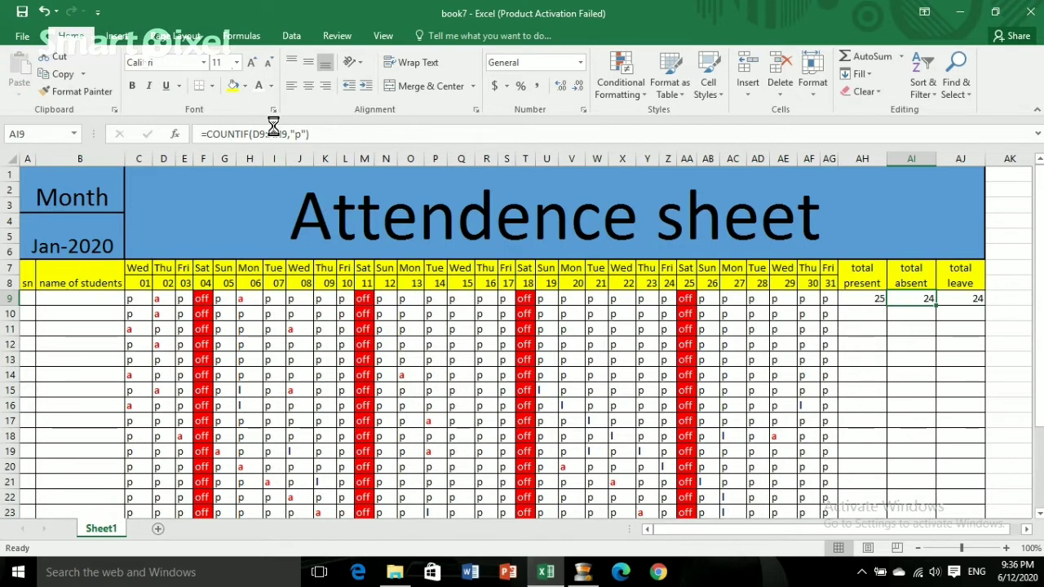
{"action": "left_click", "coordinate": [302, 135]}
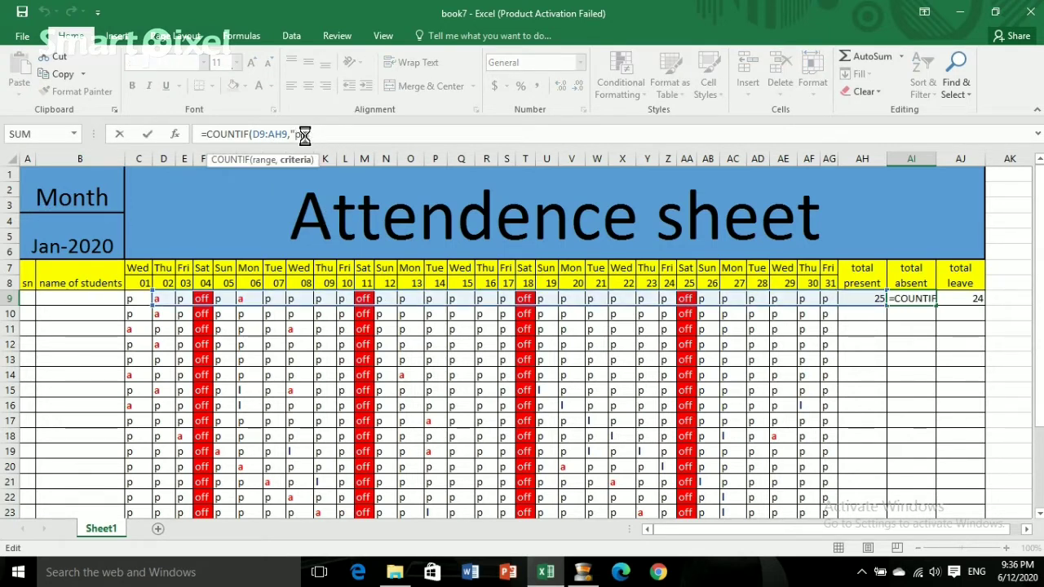
{"action": "key", "text": "BackSpace"}
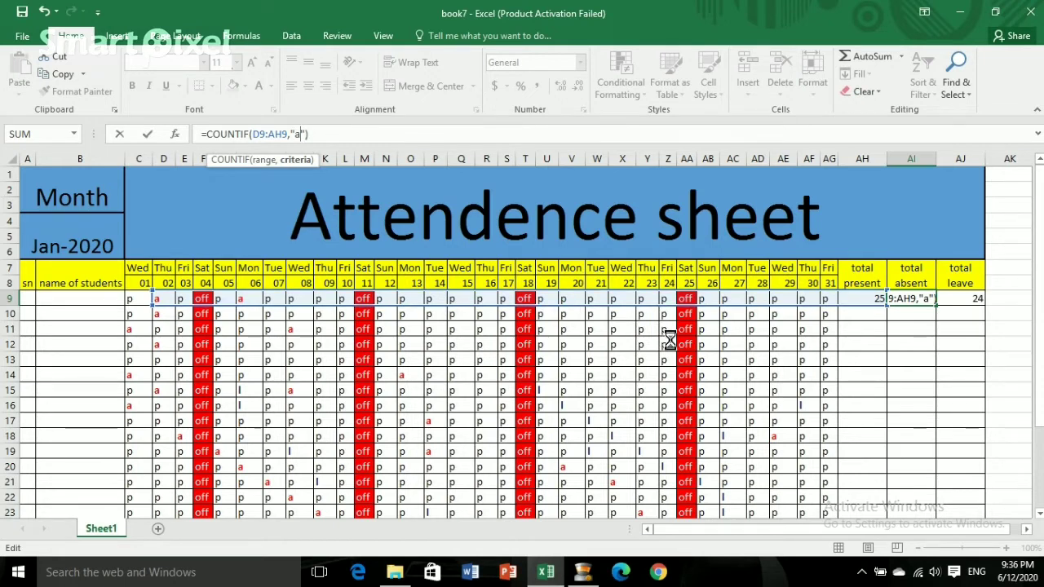
{"action": "key", "text": "Return"}
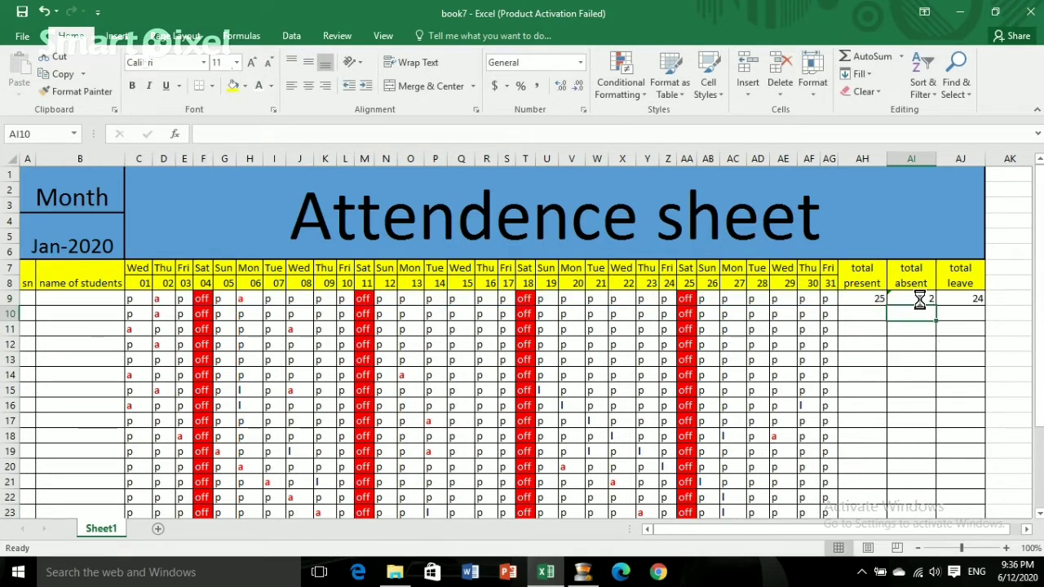
{"action": "left_click", "coordinate": [968, 301]}
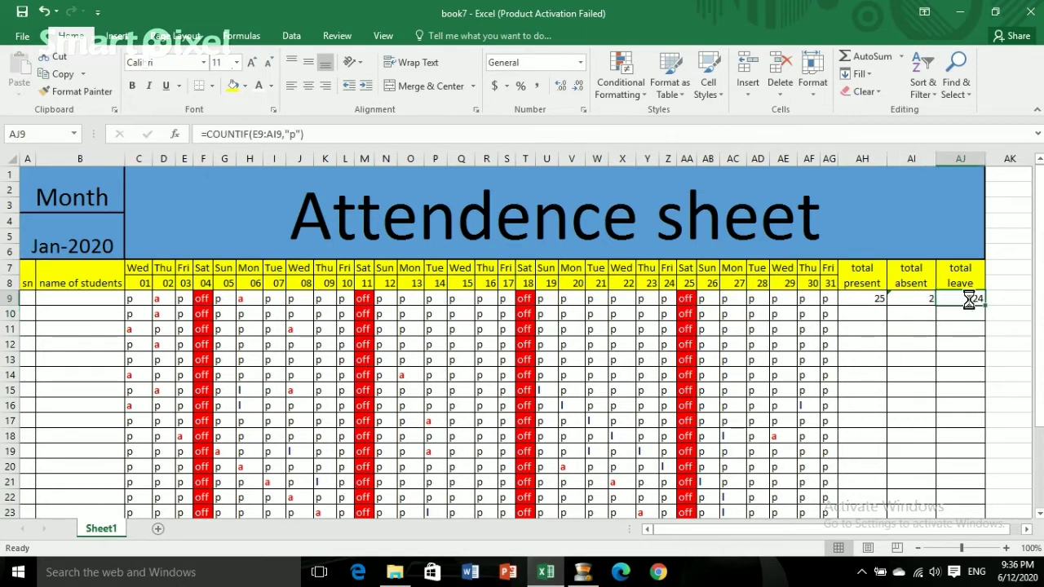
{"action": "left_click", "coordinate": [300, 135]}
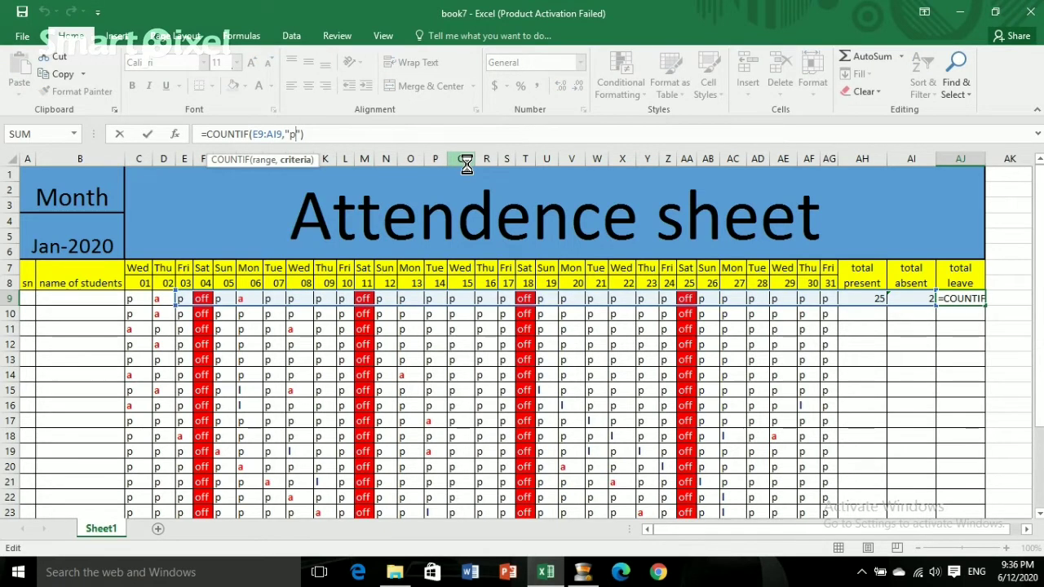
{"action": "key", "text": "BackSpace"}
{"action": "type", "text": "l"}
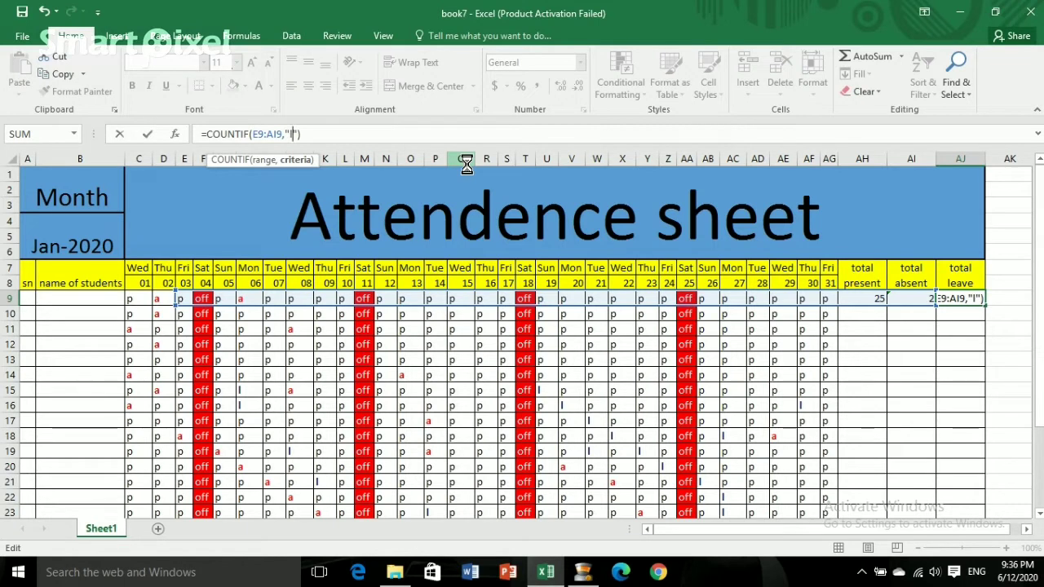
{"action": "key", "text": "Return"}
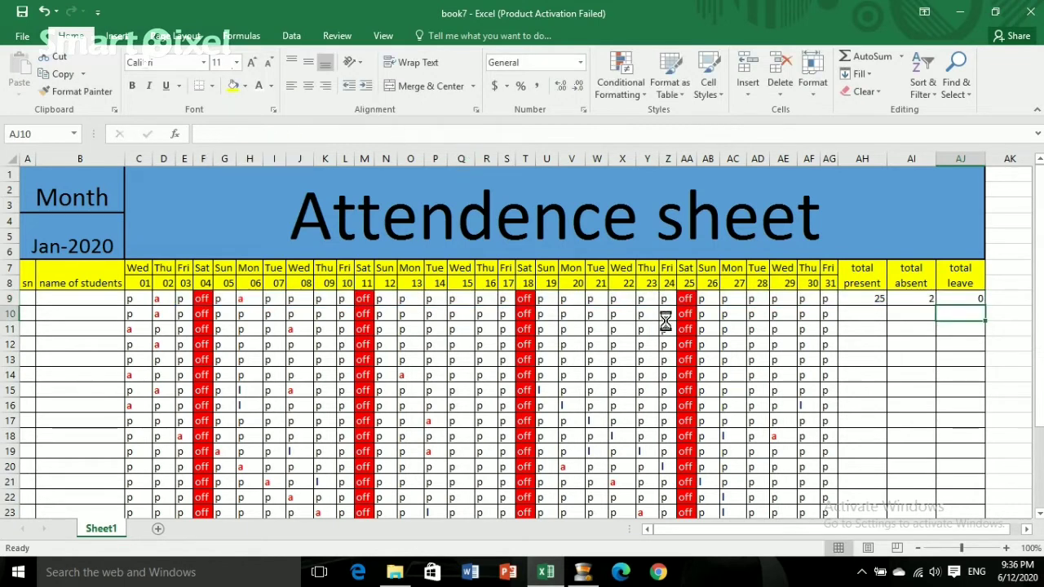
{"action": "left_click", "coordinate": [895, 342]}
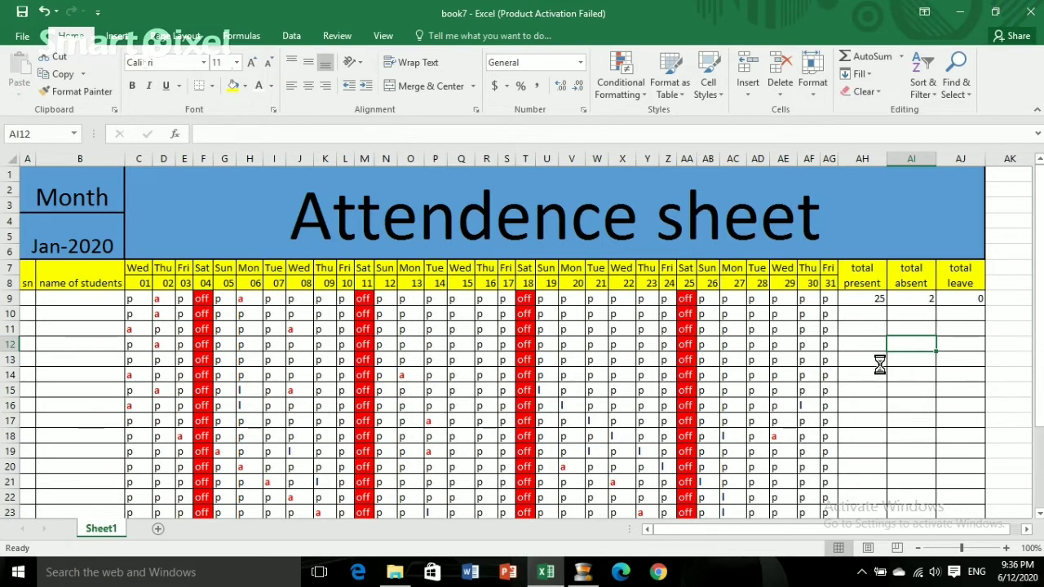
Step: Fill the present, absent and leave count formulas from row 9 down to row 30
{"action": "left_click", "coordinate": [865, 299]}
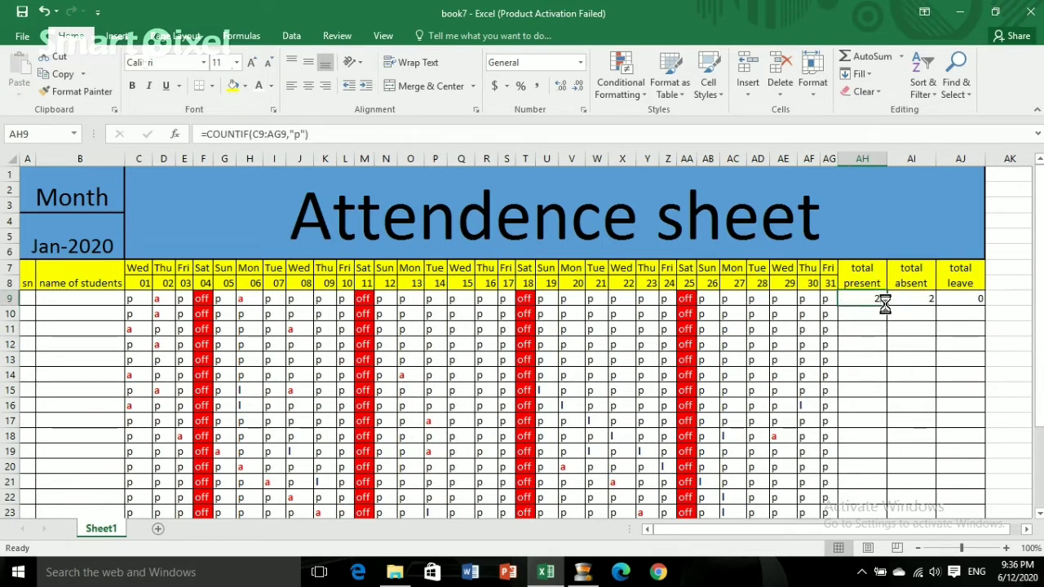
{"action": "left_click_drag", "start_coordinate": [885, 303], "coordinate": [883, 541]}
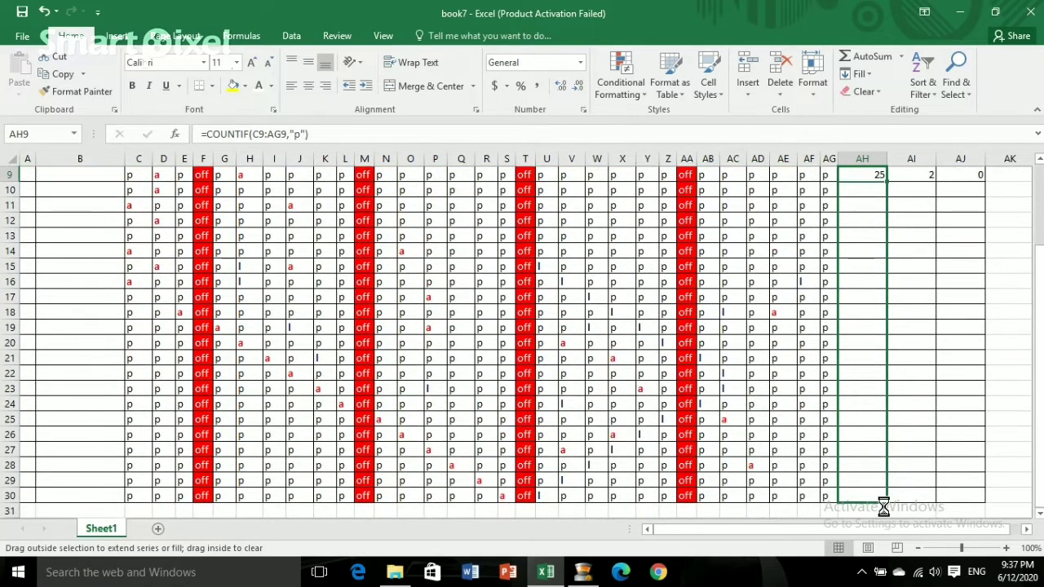
{"action": "left_click_drag", "start_coordinate": [884, 541], "coordinate": [883, 507]}
{"action": "scroll", "coordinate": [902, 484], "scroll_direction": "up", "scroll_amount": 3}
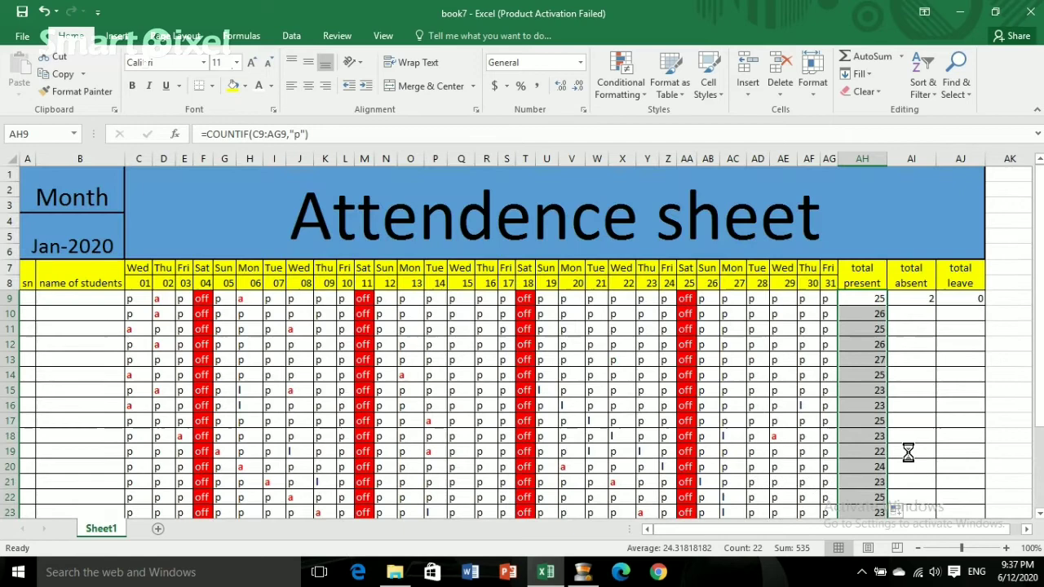
{"action": "left_click", "coordinate": [924, 299]}
{"action": "left_click_drag", "start_coordinate": [932, 315], "coordinate": [936, 577]}
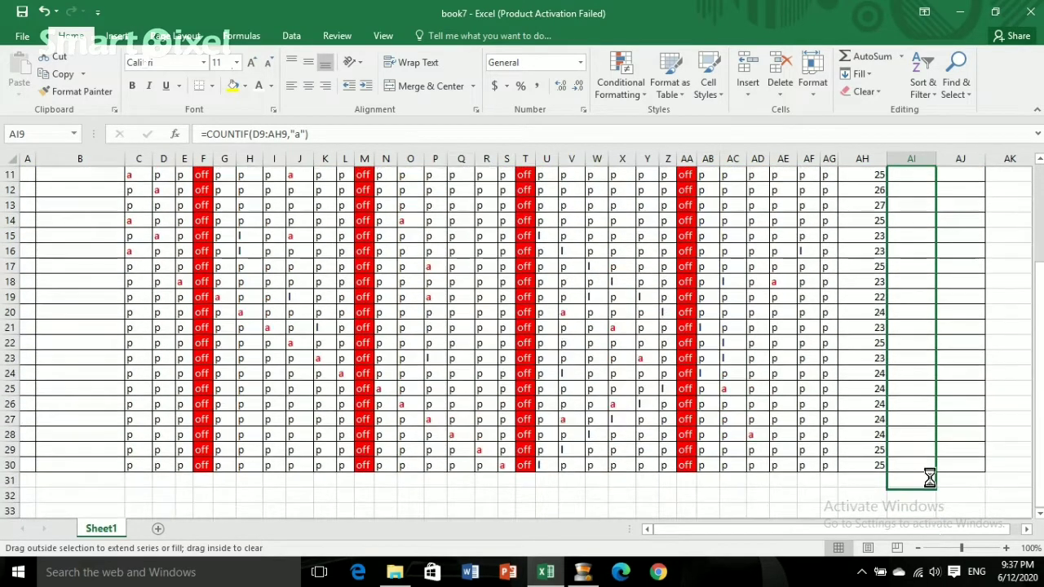
{"action": "left_click_drag", "start_coordinate": [936, 577], "coordinate": [929, 467]}
{"action": "scroll", "coordinate": [946, 451], "scroll_direction": "up", "scroll_amount": 1}
{"action": "scroll", "coordinate": [946, 451], "scroll_direction": "up", "scroll_amount": 2}
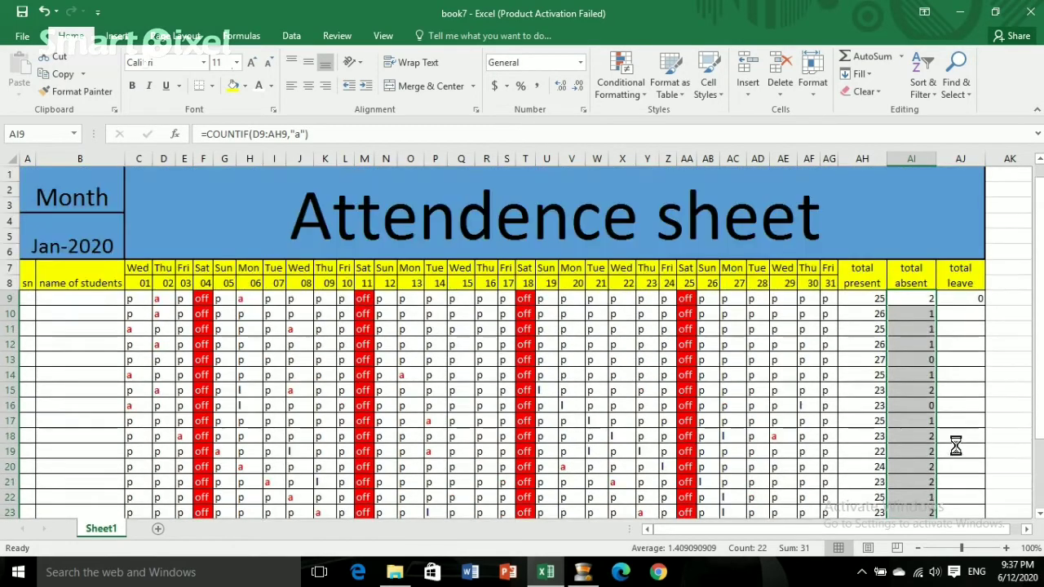
{"action": "left_click", "coordinate": [977, 301]}
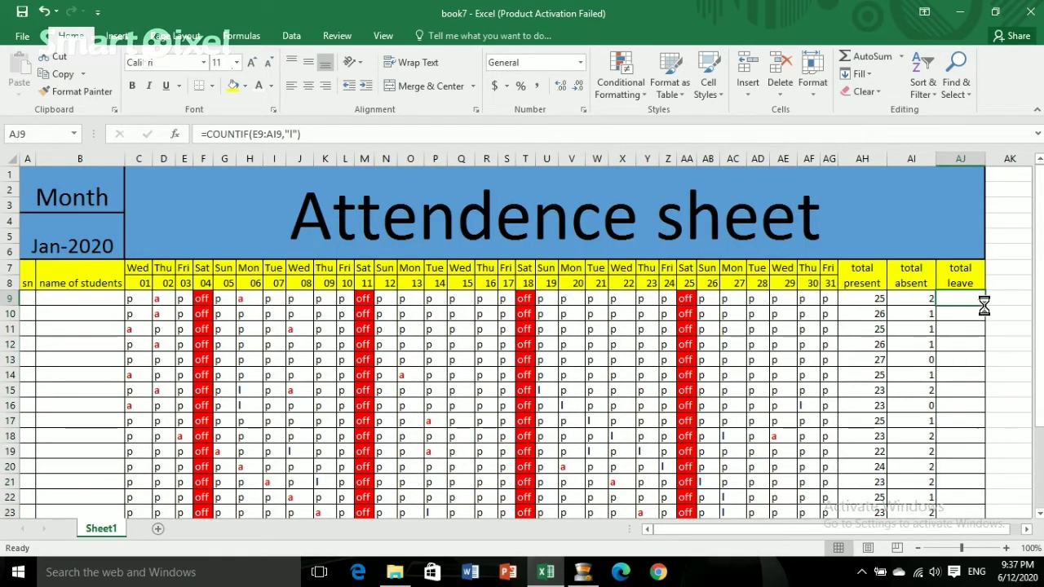
{"action": "left_click_drag", "start_coordinate": [983, 305], "coordinate": [980, 506]}
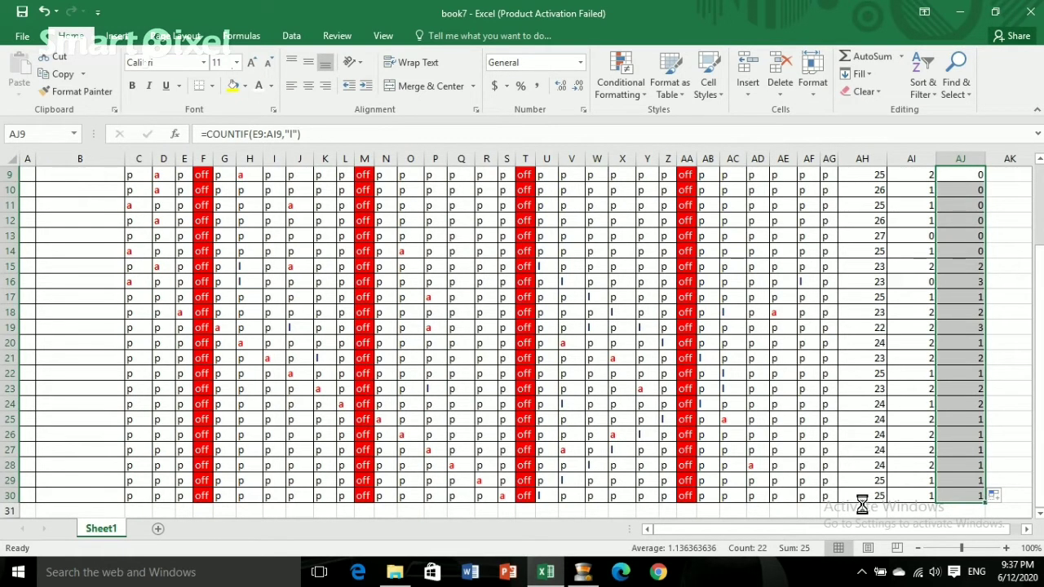
{"action": "scroll", "coordinate": [862, 503], "scroll_direction": "up", "scroll_amount": 3}
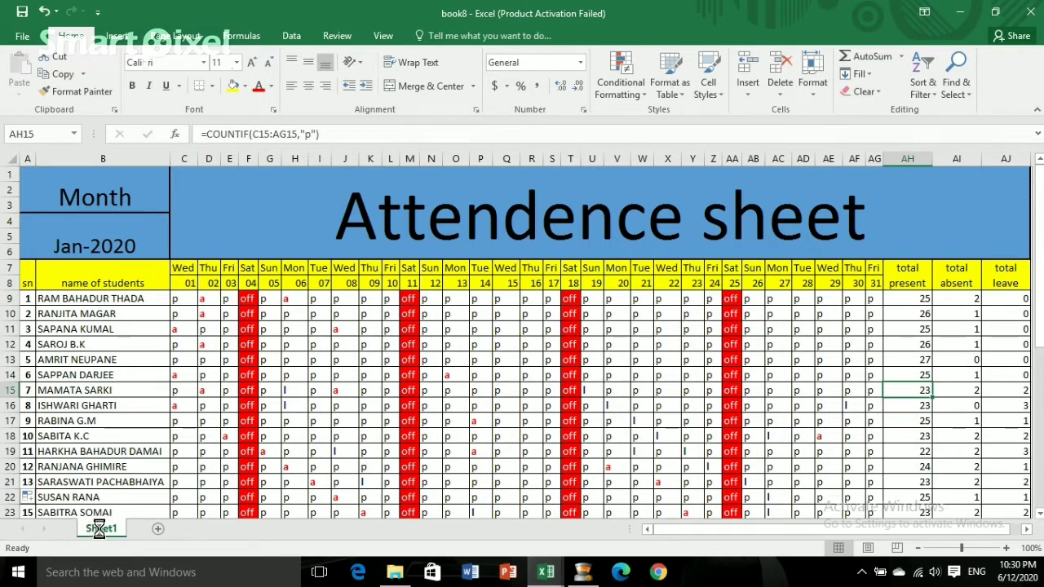
Step: Duplicate Sheet1 with Move or Copy and Create a copy, producing Sheet1 (2)
{"action": "right_click", "coordinate": [99, 528]}
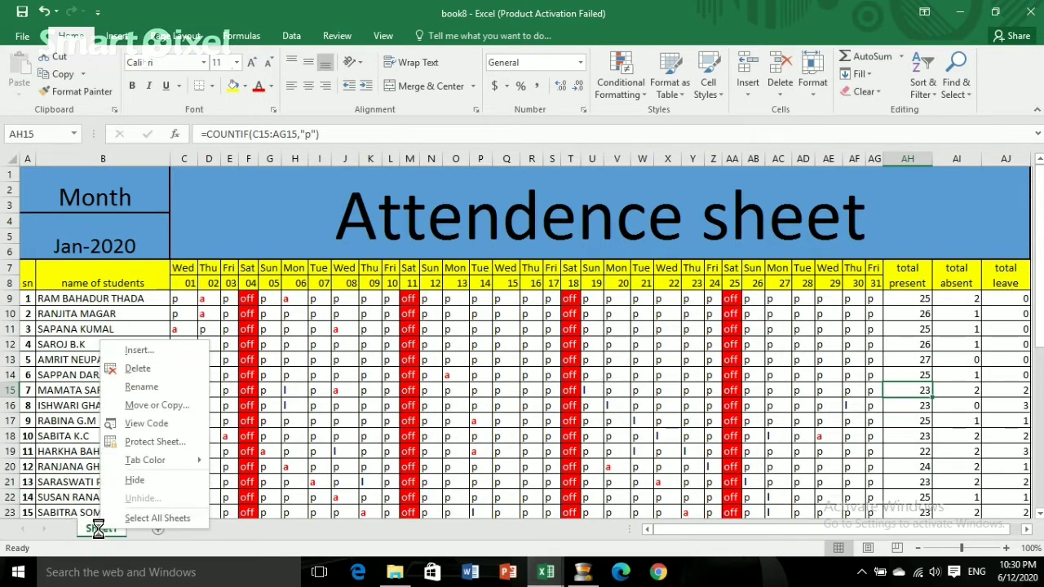
{"action": "left_click", "coordinate": [173, 405]}
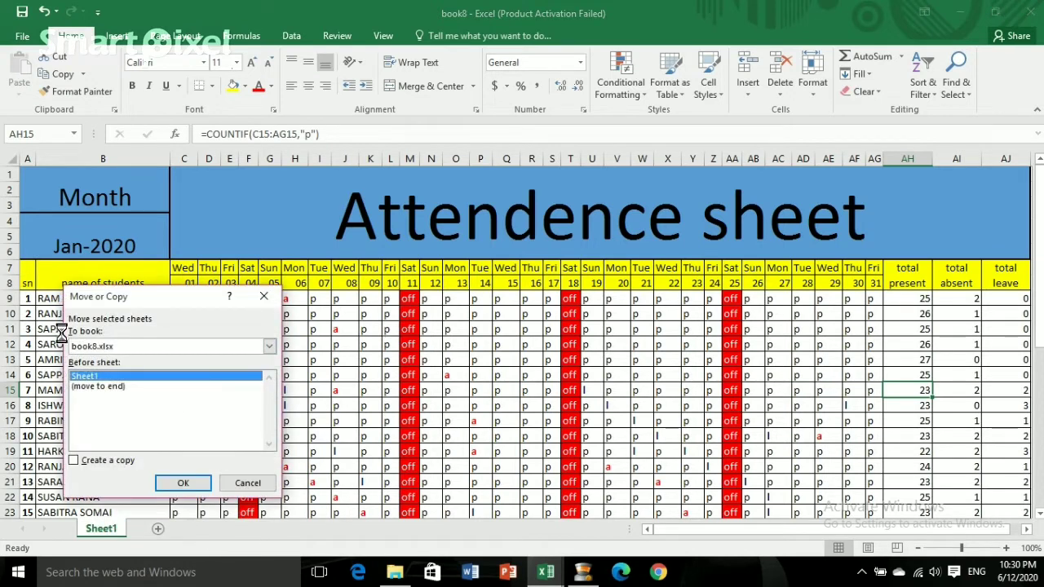
{"action": "left_click", "coordinate": [74, 460]}
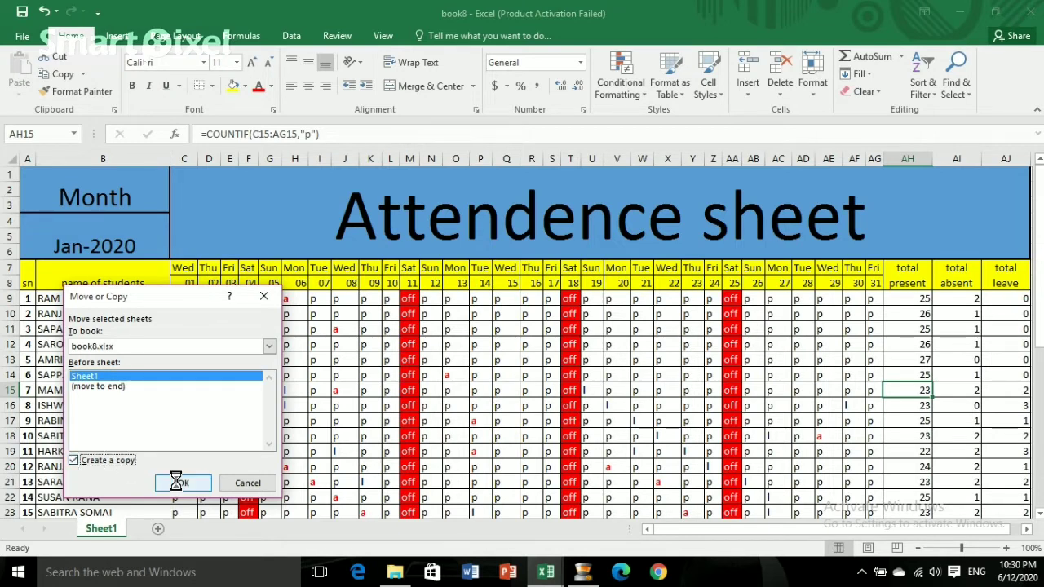
{"action": "left_click", "coordinate": [180, 483]}
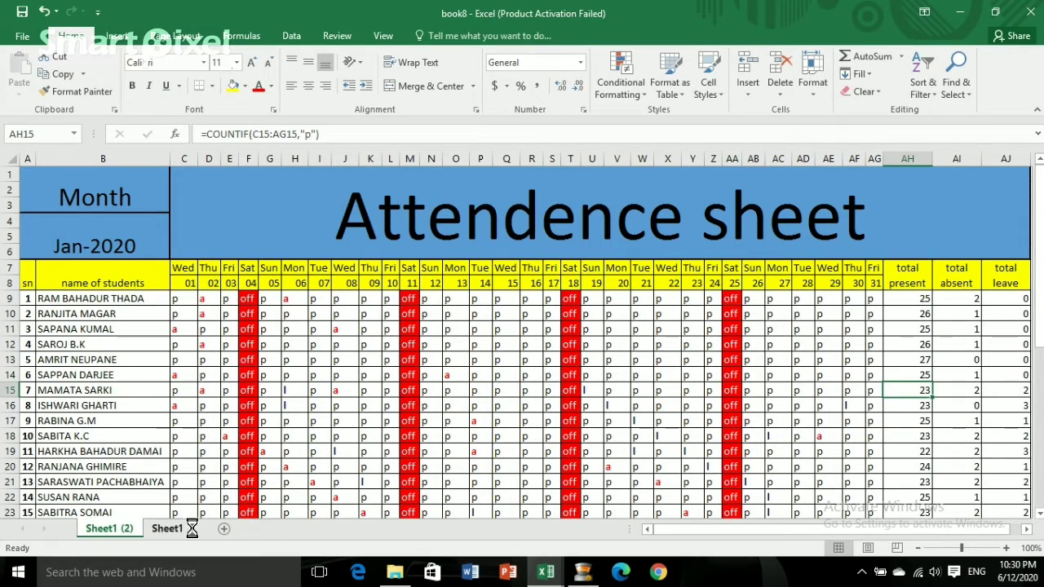
Step: Move Sheet1 (2) to the end of the sheet tabs
{"action": "right_click", "coordinate": [116, 528]}
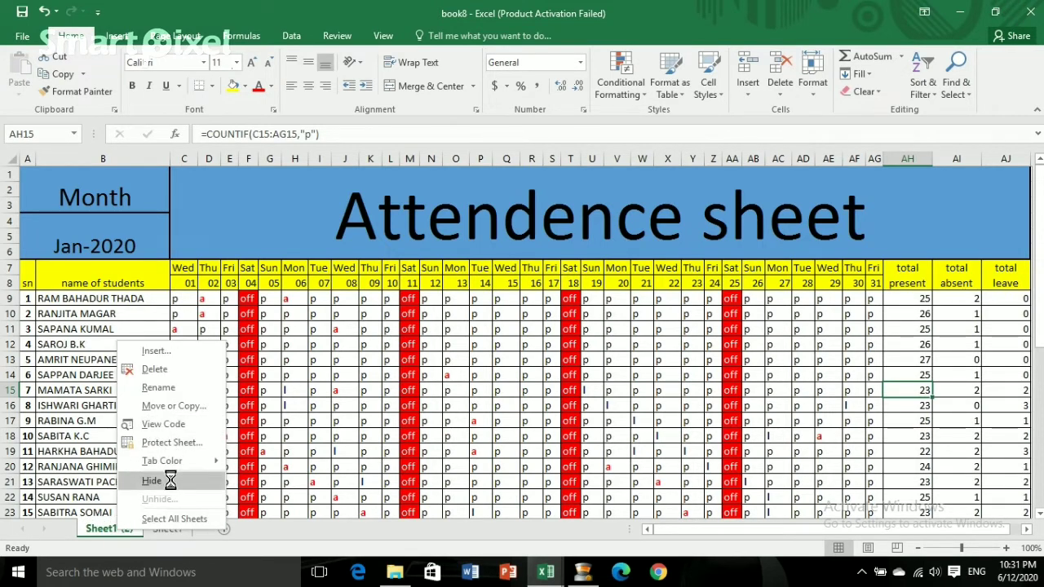
{"action": "left_click", "coordinate": [171, 405]}
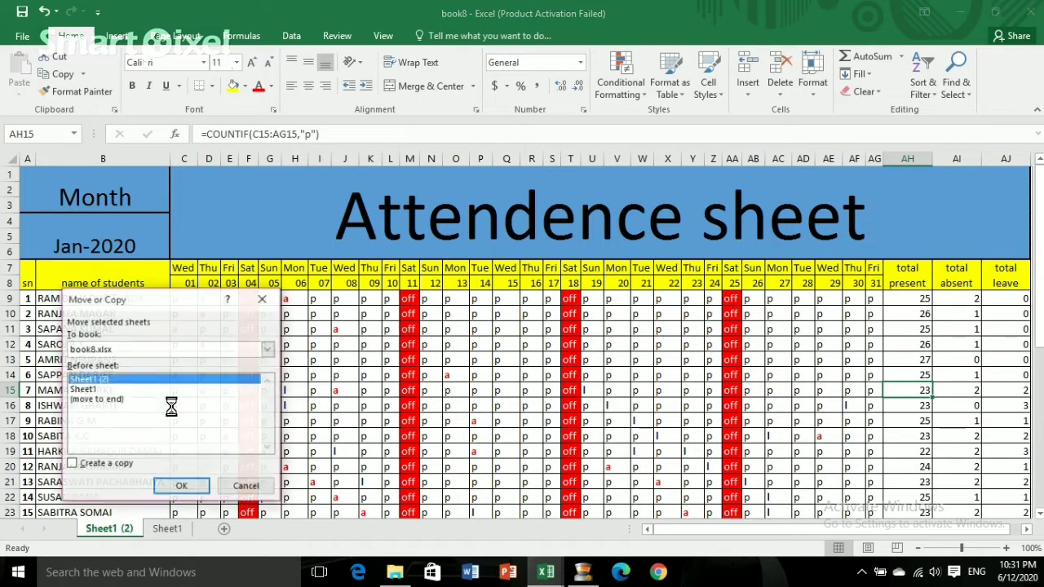
{"action": "left_click", "coordinate": [96, 398]}
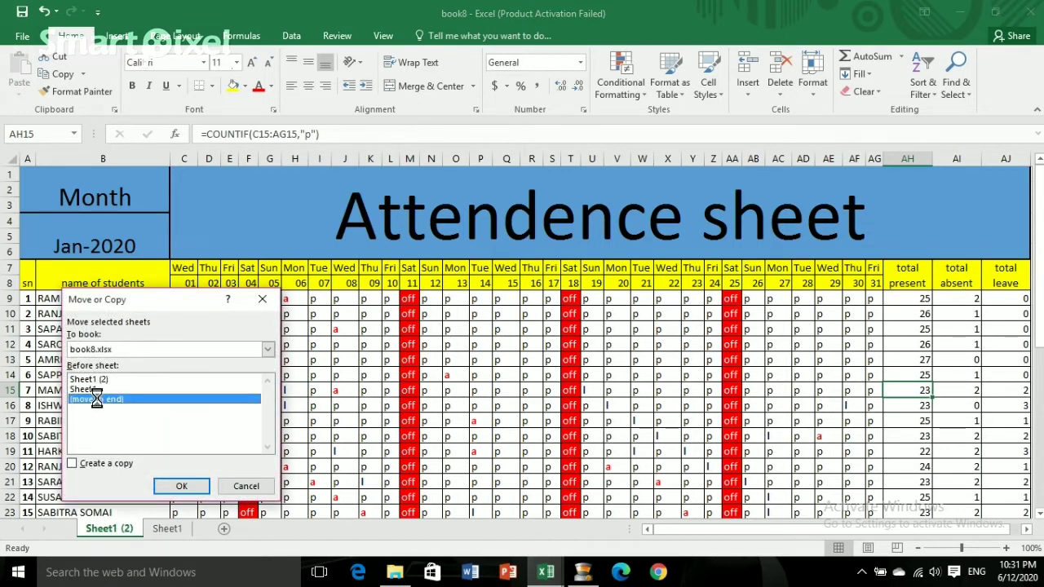
{"action": "left_click", "coordinate": [181, 486]}
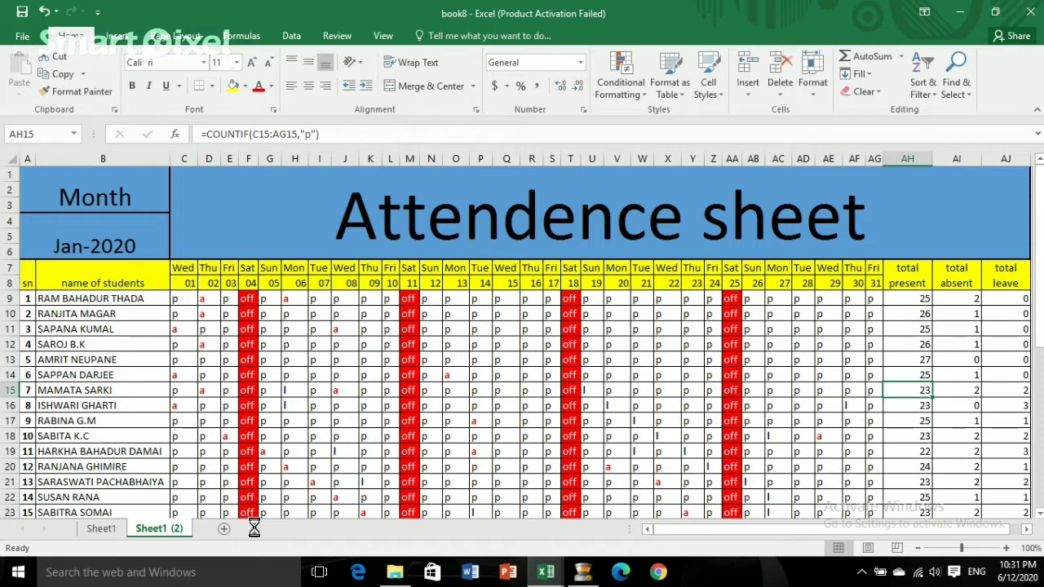
Step: Copy Sheet1 (2) to the end as Sheet1 (3), then return to Sheet1
{"action": "right_click", "coordinate": [167, 532]}
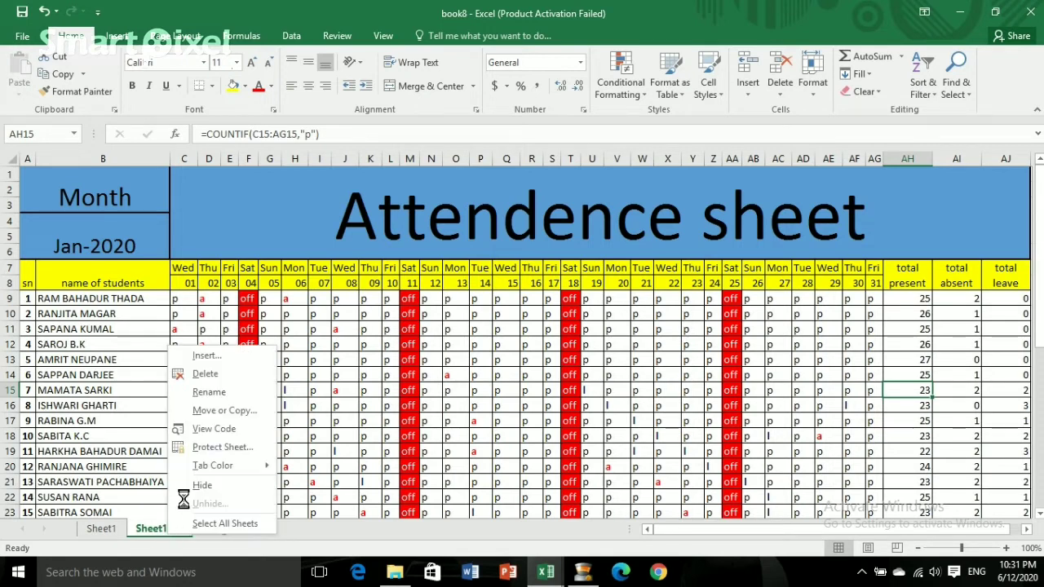
{"action": "left_click", "coordinate": [223, 410]}
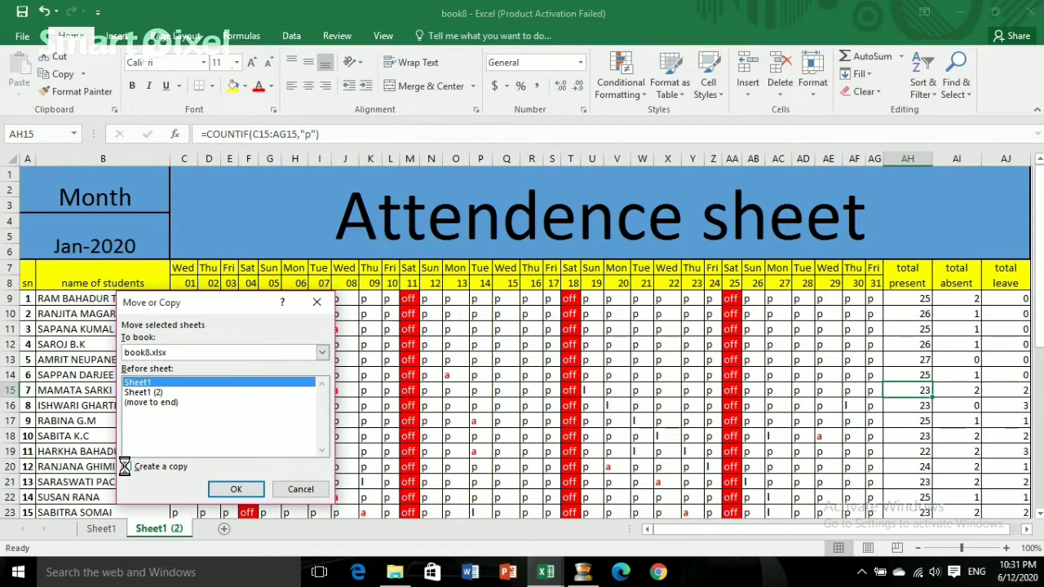
{"action": "left_click", "coordinate": [151, 402]}
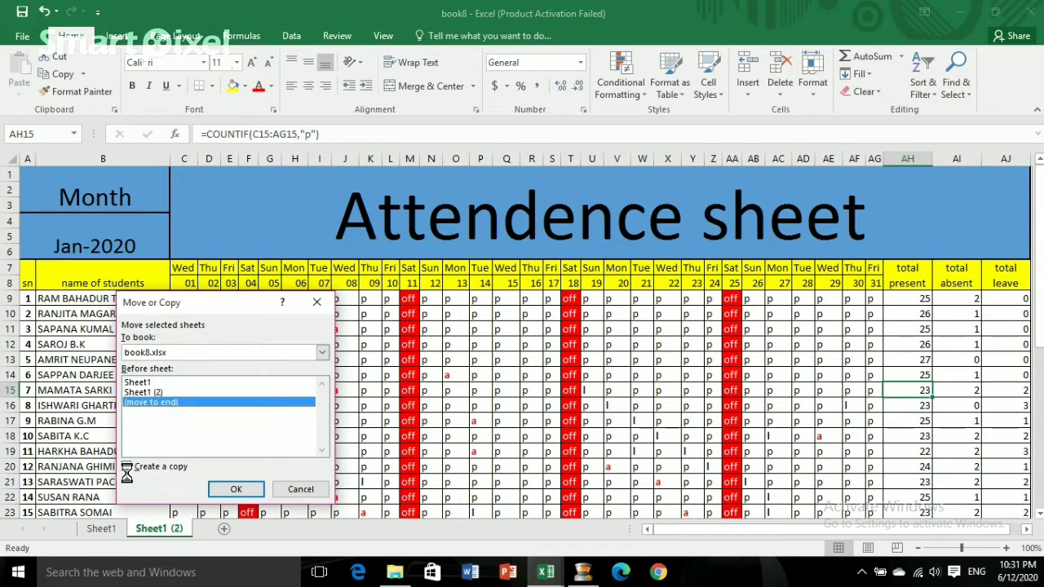
{"action": "left_click", "coordinate": [127, 467]}
{"action": "left_click", "coordinate": [229, 488]}
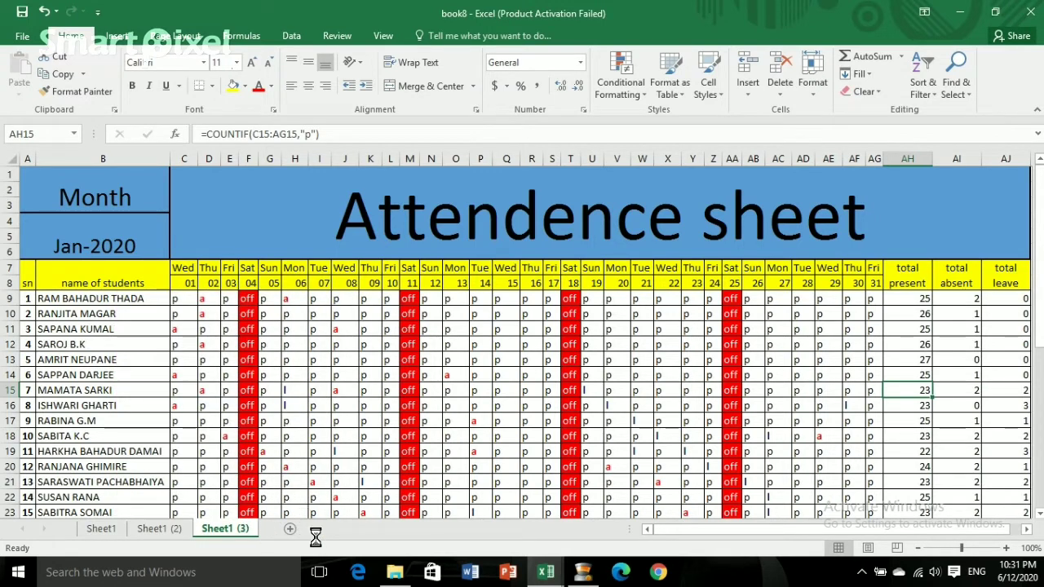
{"action": "left_click", "coordinate": [118, 531]}
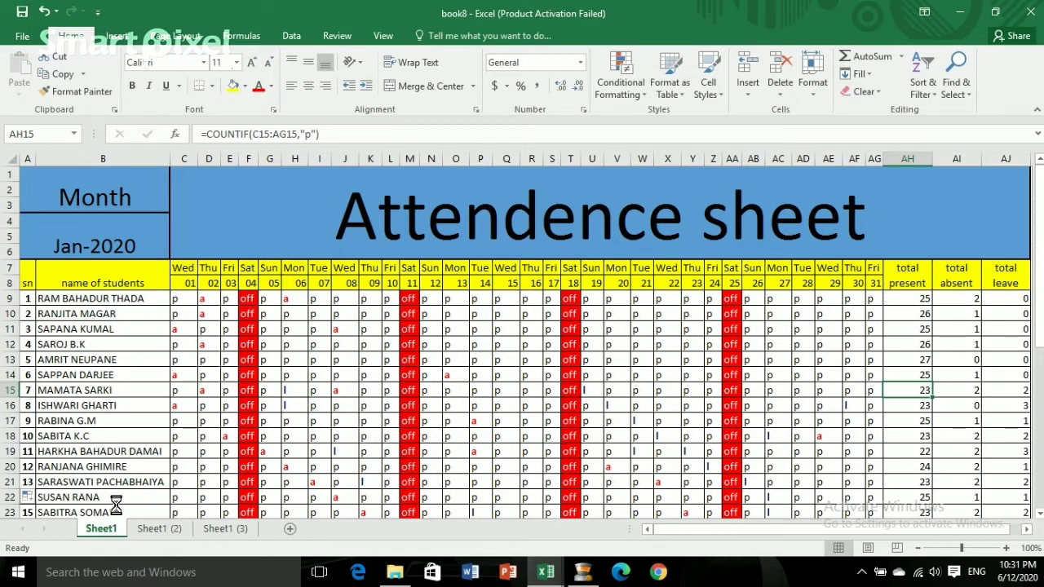
Step: Rename the first attendance sheet tab to 1
{"action": "type", "text": "1"}
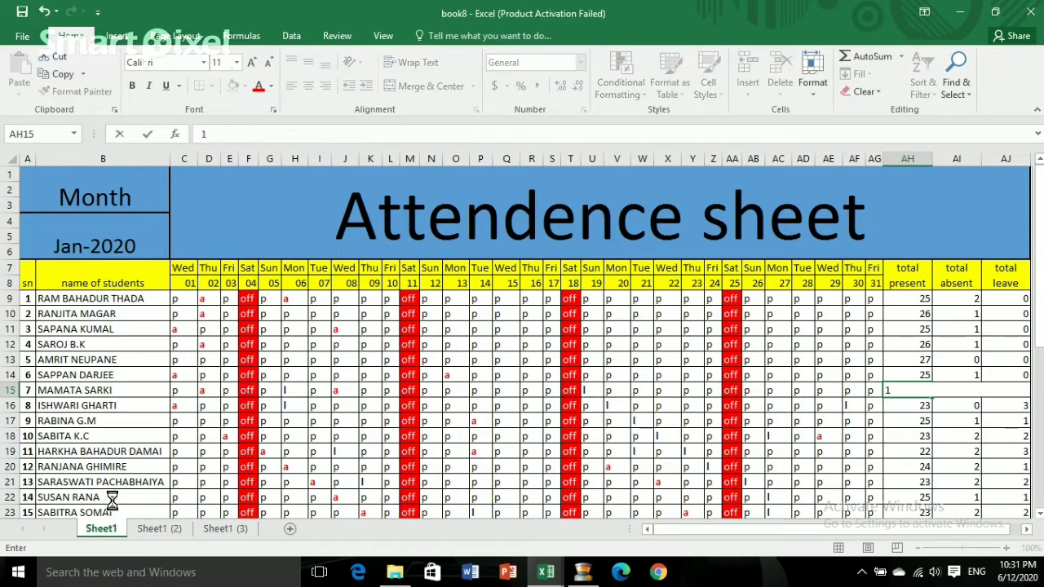
{"action": "right_click", "coordinate": [101, 528]}
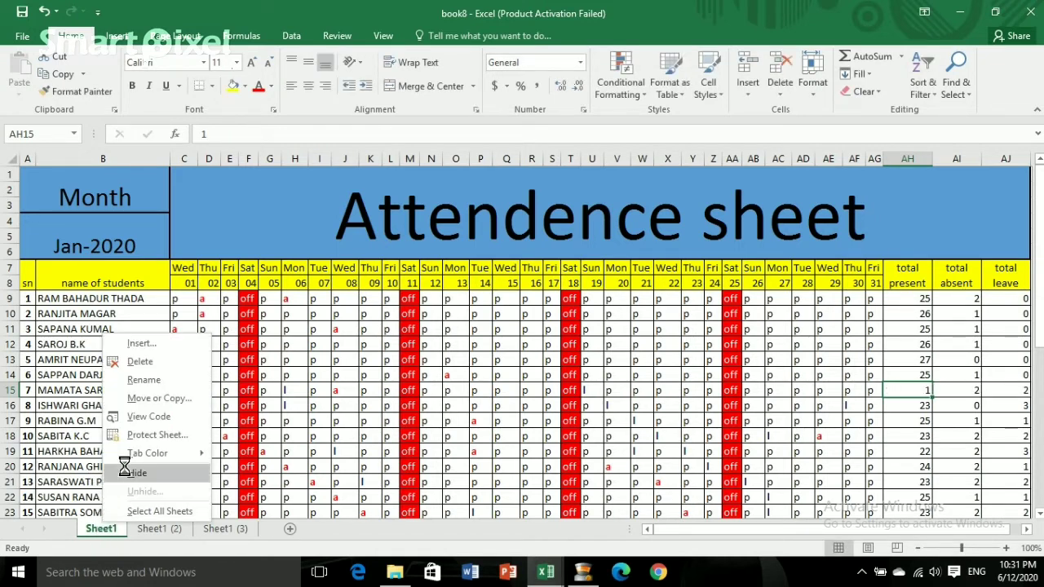
{"action": "left_click", "coordinate": [150, 380]}
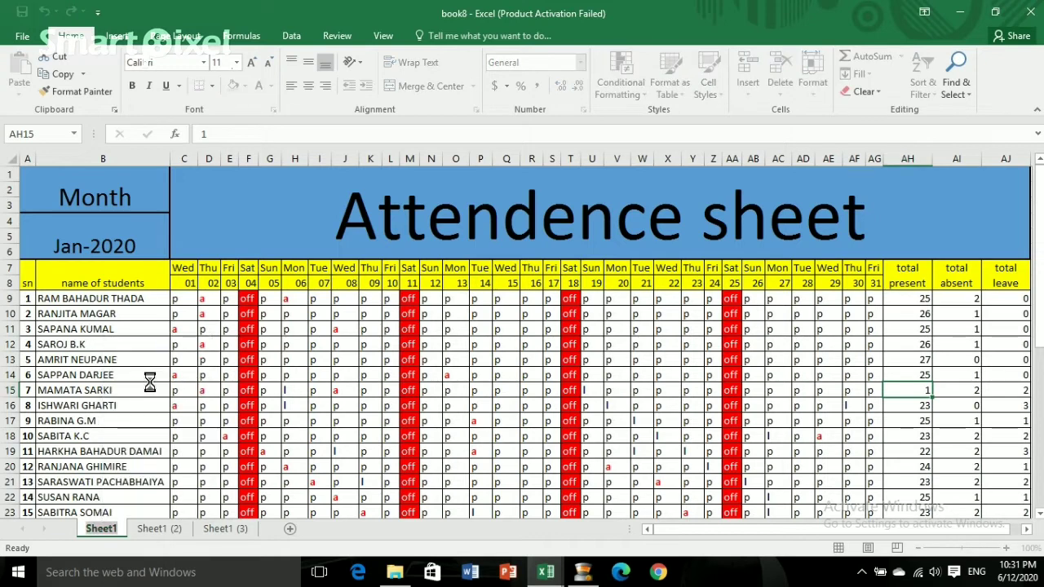
{"action": "type", "text": "1"}
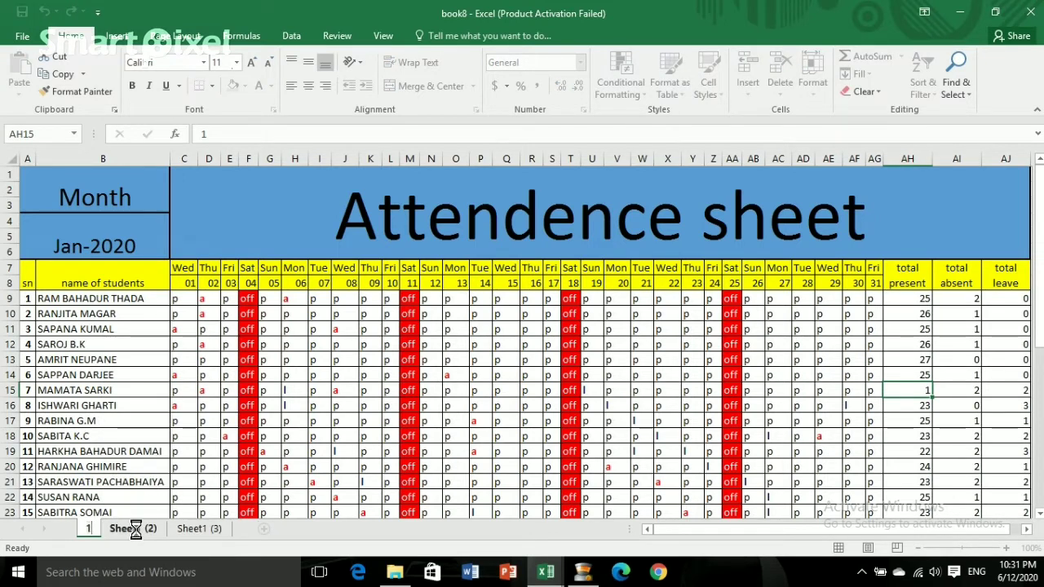
{"action": "left_click", "coordinate": [136, 528]}
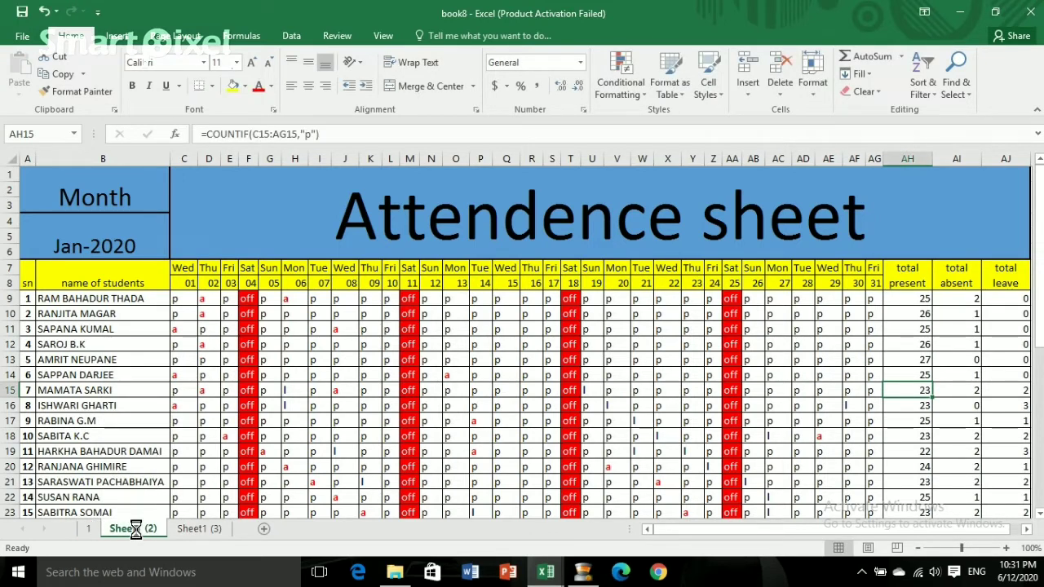
Step: Rename the second and third sheet tabs to 2 and 3
{"action": "right_click", "coordinate": [136, 529]}
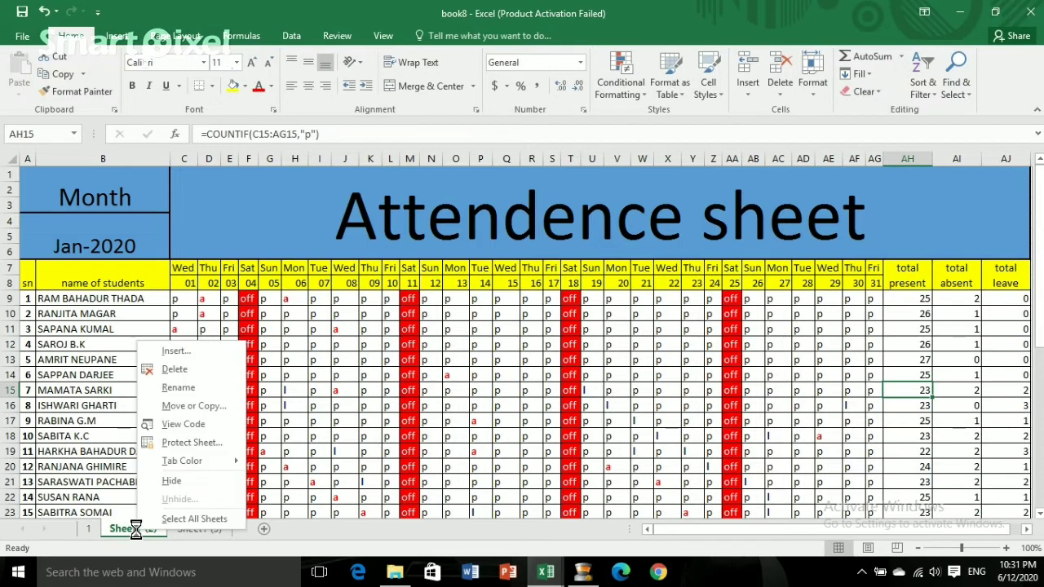
{"action": "left_click", "coordinate": [177, 389]}
{"action": "type", "text": "2"}
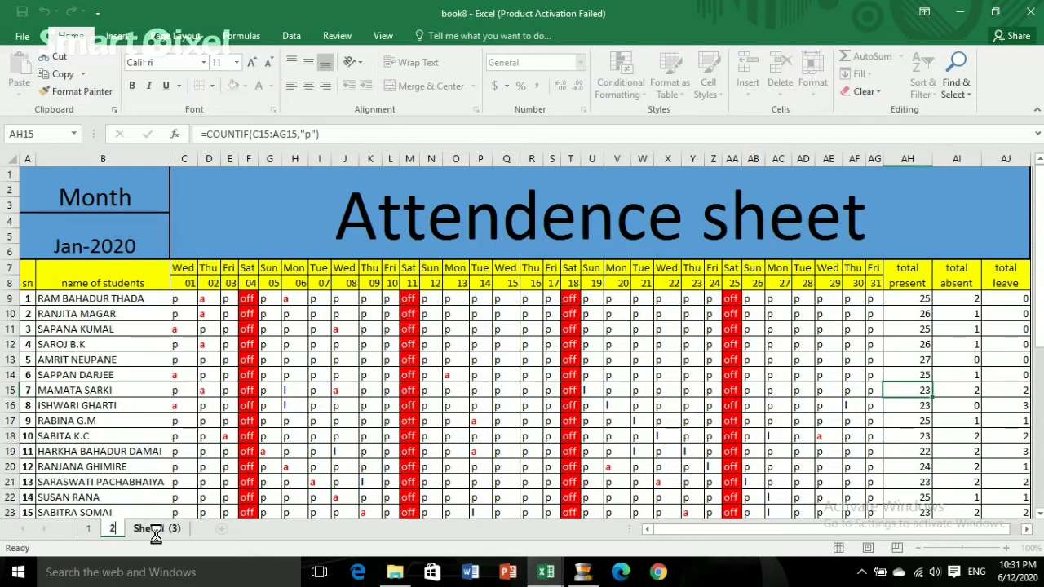
{"action": "right_click", "coordinate": [155, 528]}
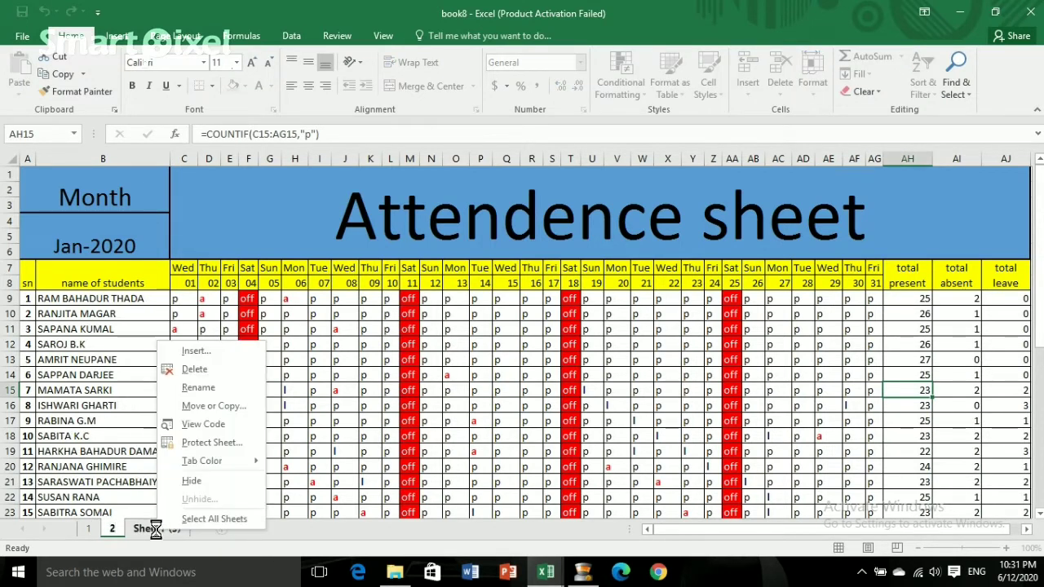
{"action": "left_click", "coordinate": [212, 389]}
{"action": "type", "text": "3"}
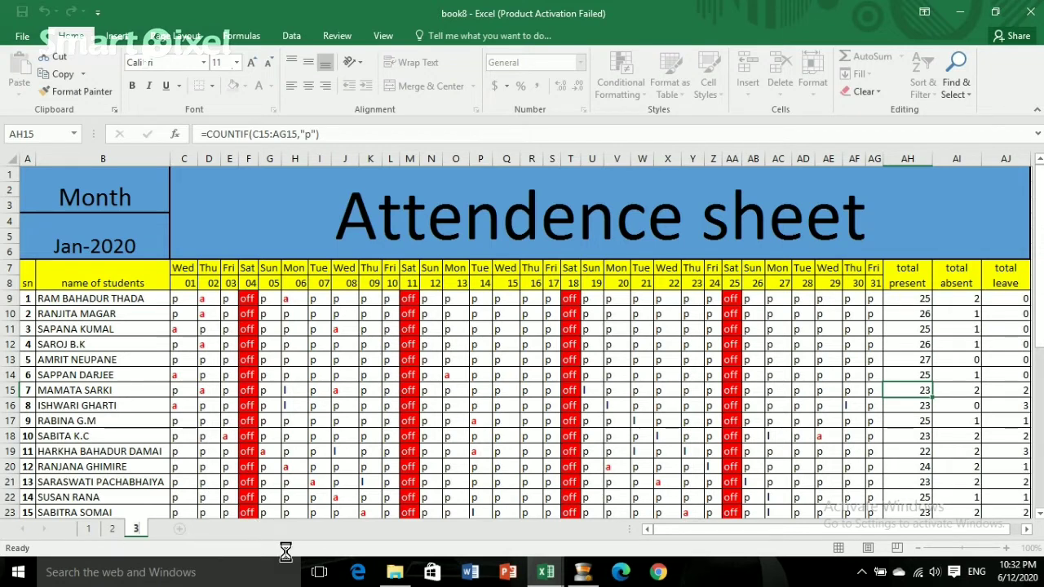
Step: On sheet 2, change the first date in C8 to 2/1/2020
{"action": "left_click", "coordinate": [88, 529]}
{"action": "left_click", "coordinate": [111, 528]}
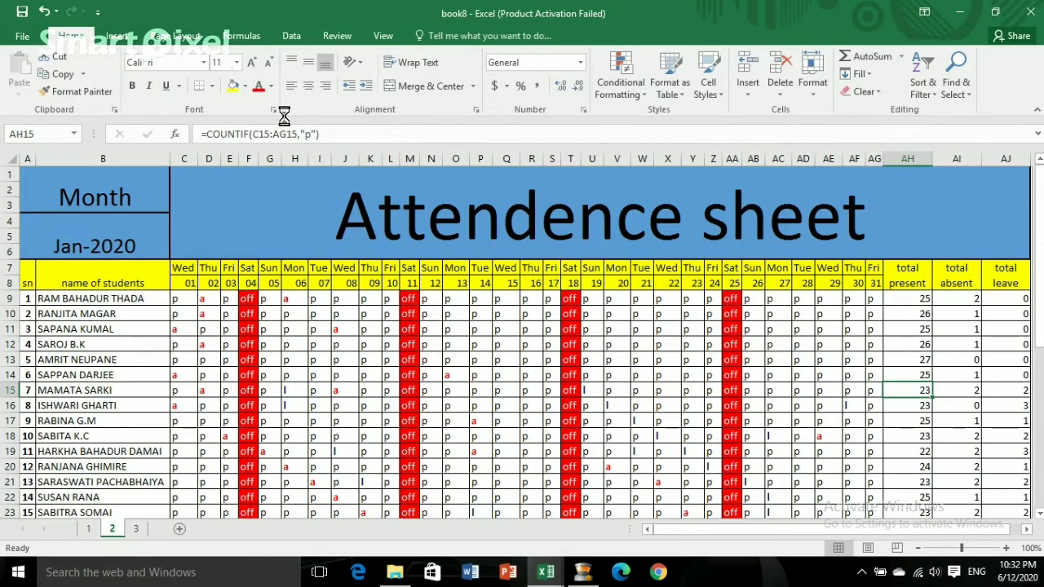
{"action": "left_click", "coordinate": [185, 282]}
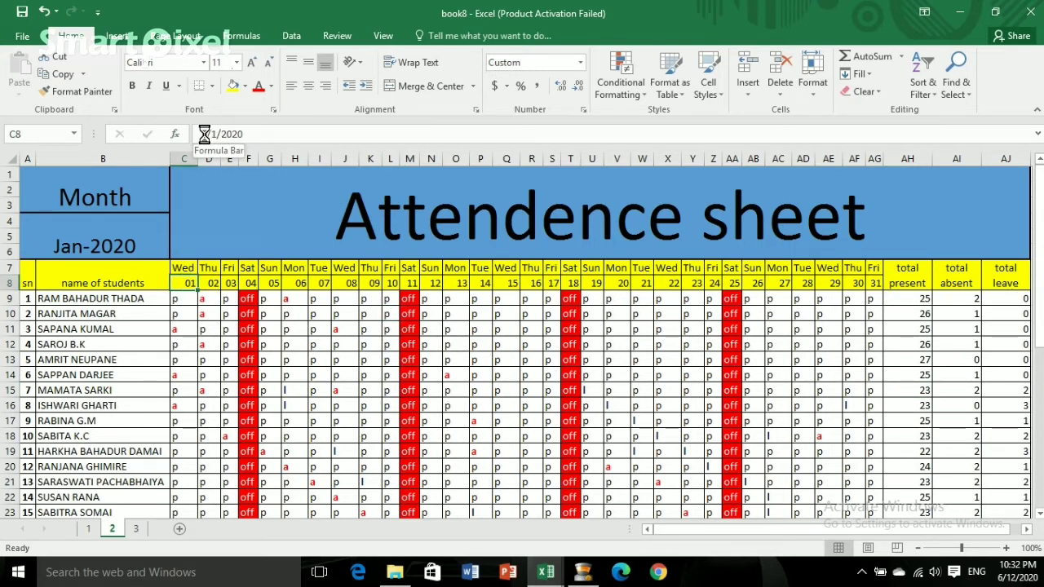
{"action": "left_click", "coordinate": [208, 135]}
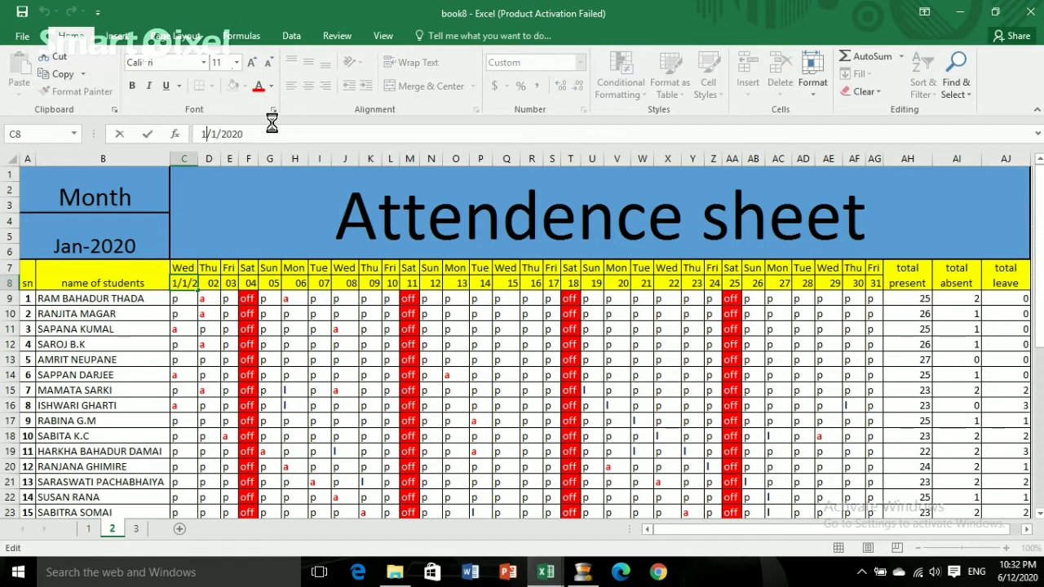
{"action": "key", "text": "BackSpace"}
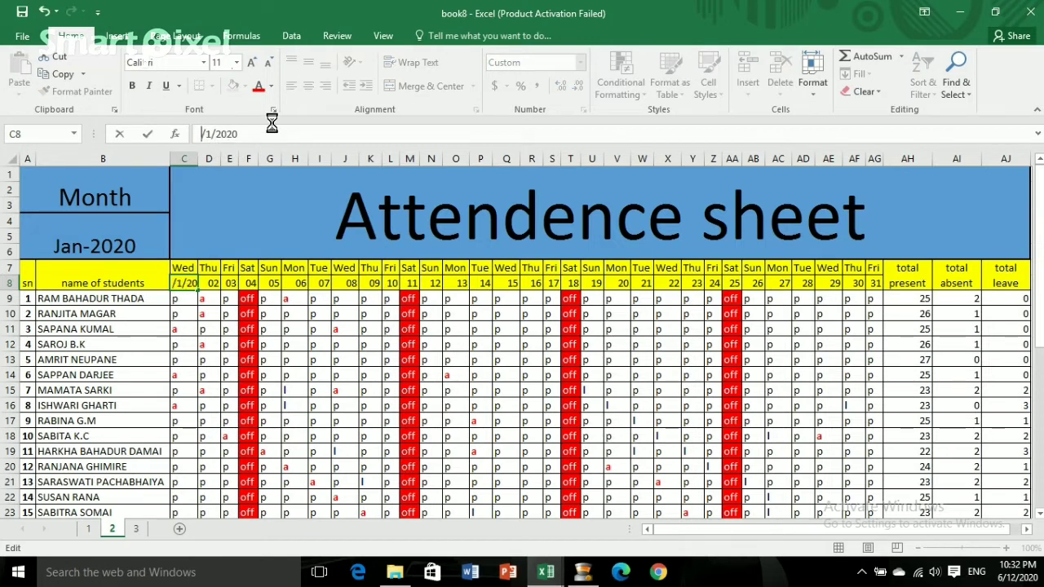
{"action": "type", "text": "2"}
{"action": "key", "text": "Return"}
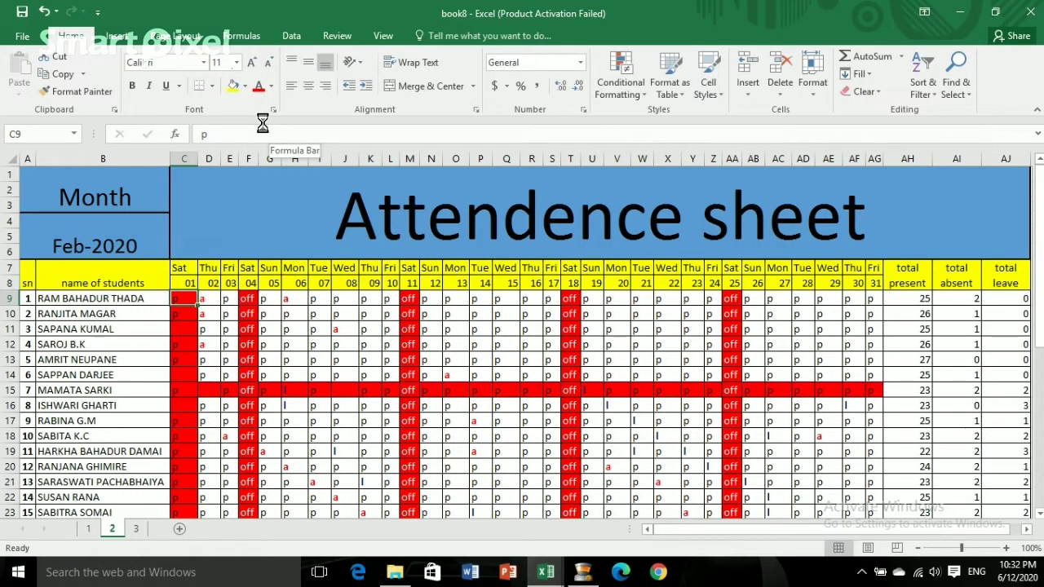
Step: Fill the February dates from C8 across row 8's day columns
{"action": "left_click", "coordinate": [188, 283]}
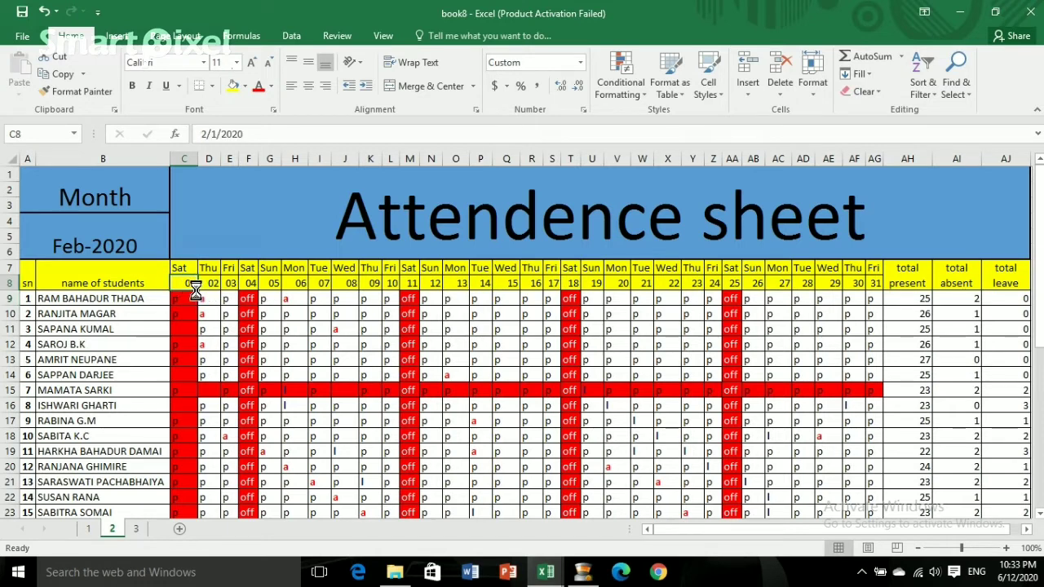
{"action": "left_click_drag", "start_coordinate": [196, 291], "coordinate": [786, 286]}
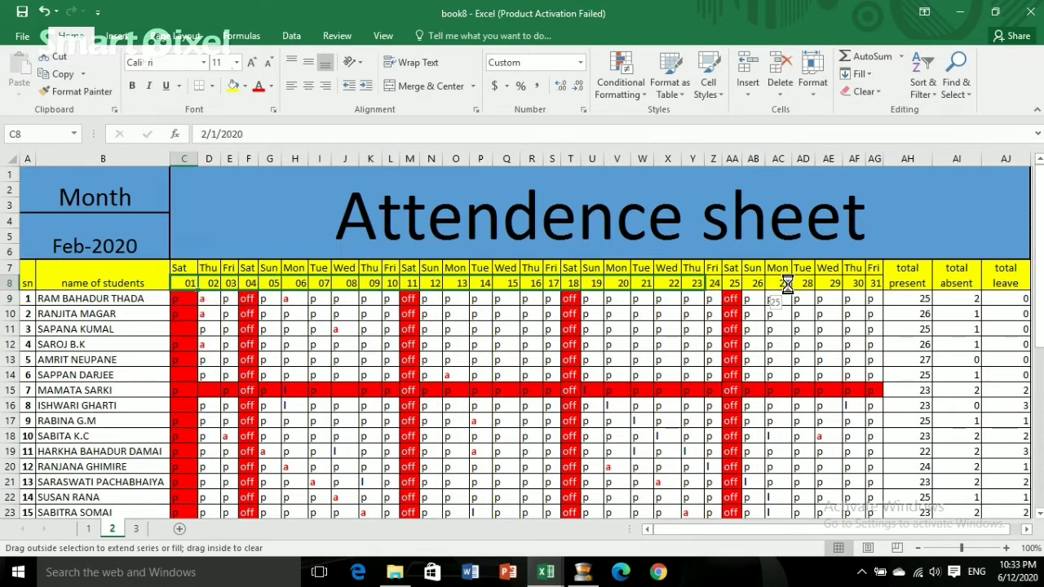
{"action": "left_click_drag", "start_coordinate": [787, 283], "coordinate": [833, 283]}
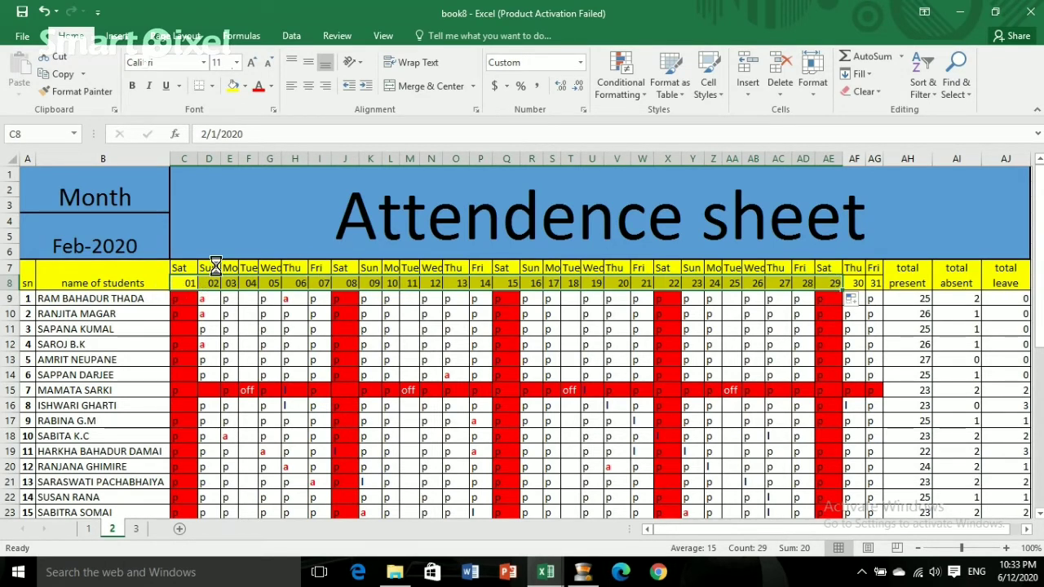
Step: Check row 15's fill colour and cells AH17 and F15 without changing them, then go to sheet 3
{"action": "left_click", "coordinate": [13, 390]}
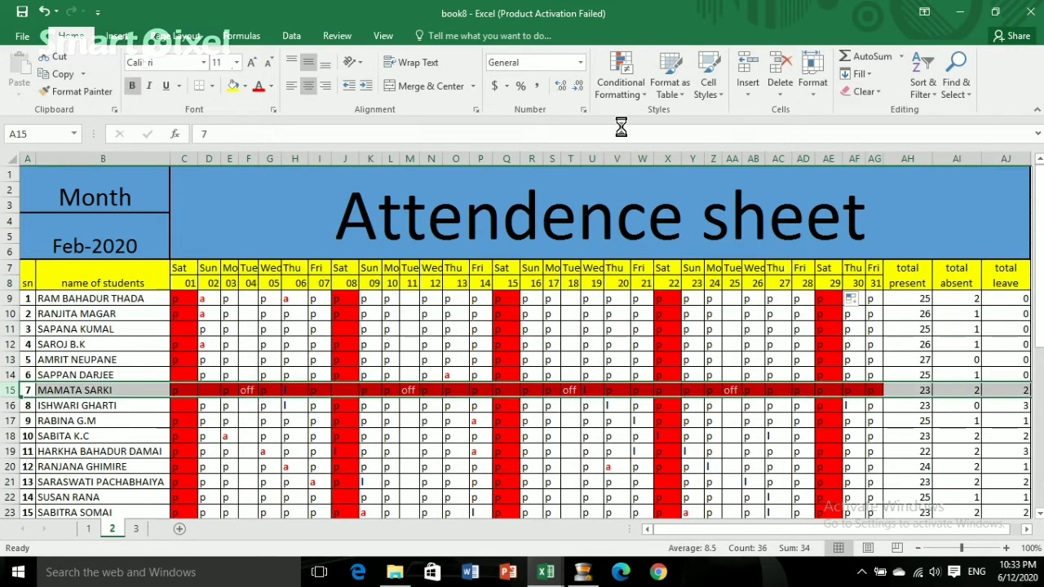
{"action": "left_click", "coordinate": [243, 87]}
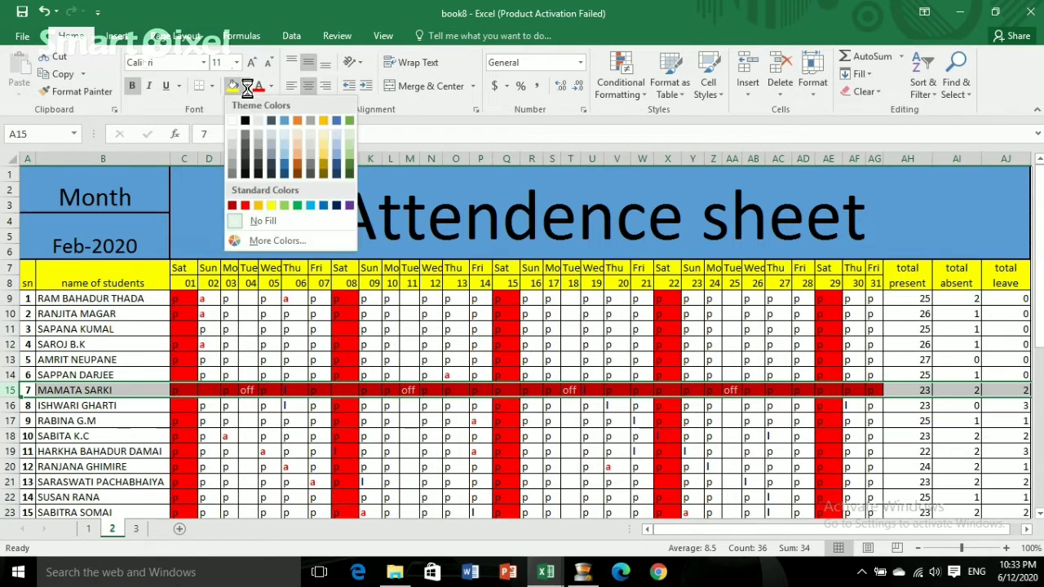
{"action": "key", "text": "Escape"}
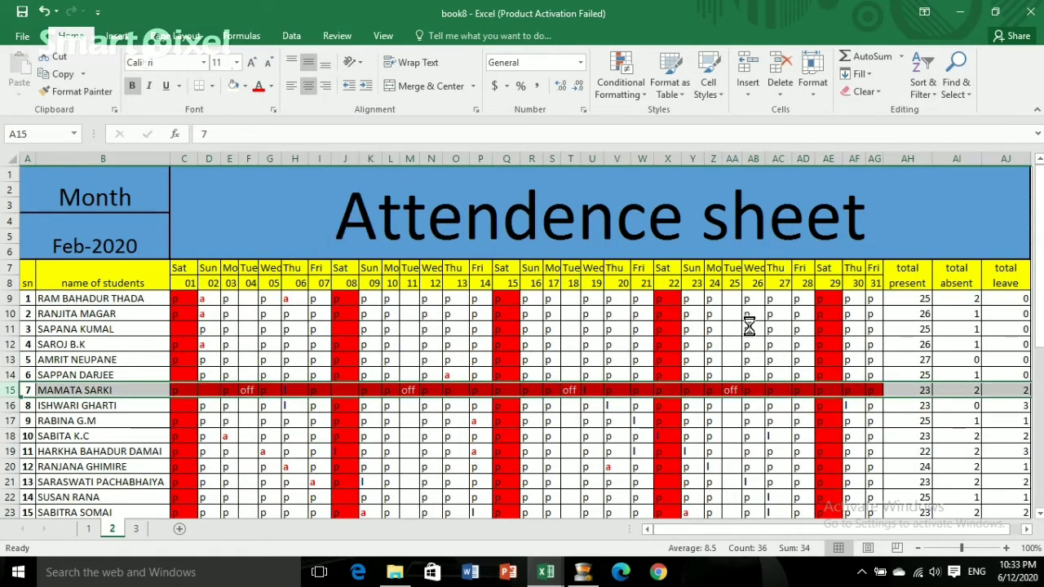
{"action": "left_click", "coordinate": [895, 422]}
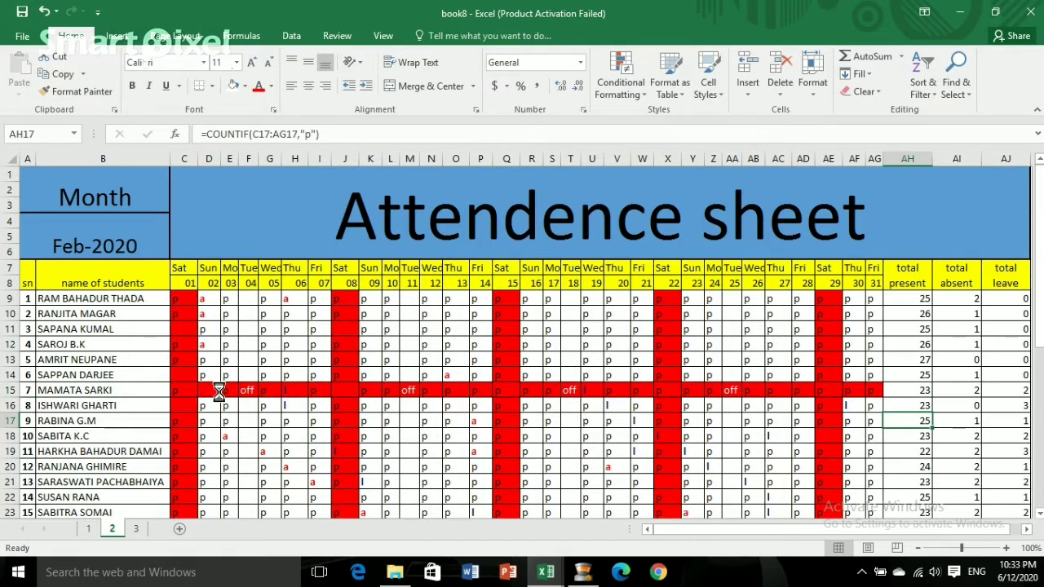
{"action": "left_click", "coordinate": [247, 389]}
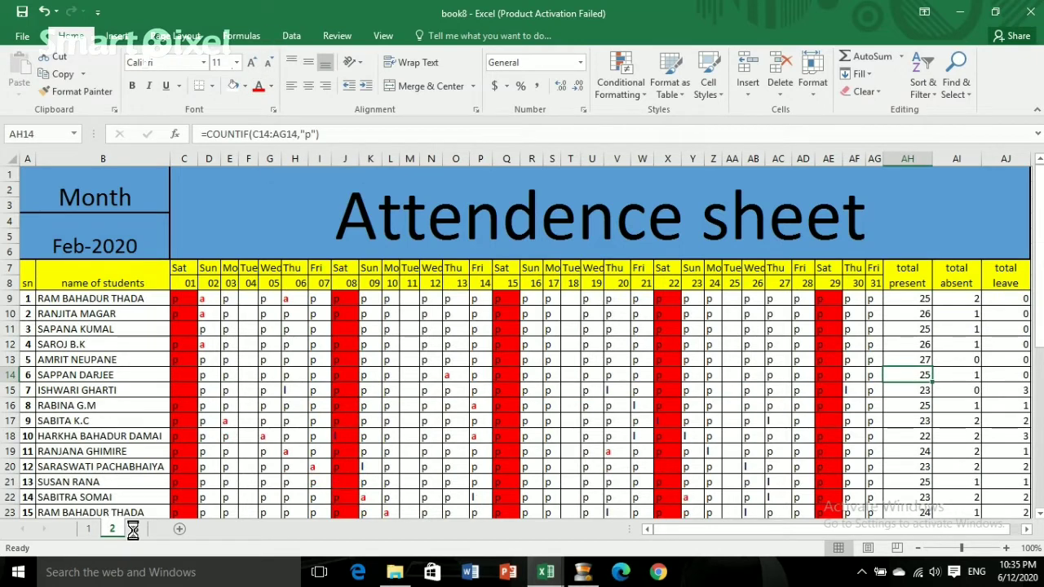
{"action": "key", "text": "ctrl+Page_Up"}
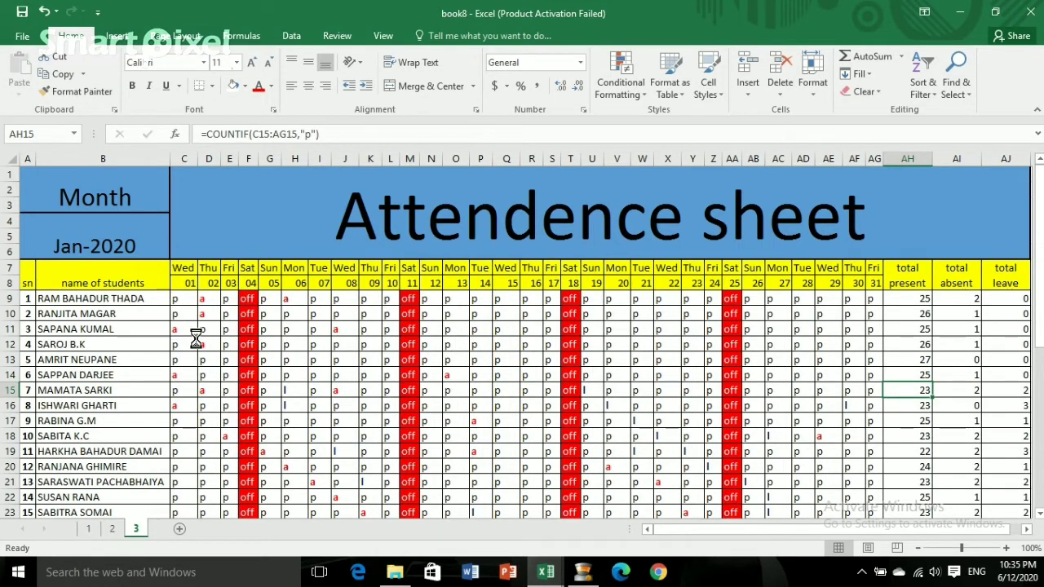
Step: Change the first date in C8 to 3/1/2020
{"action": "left_click", "coordinate": [189, 282]}
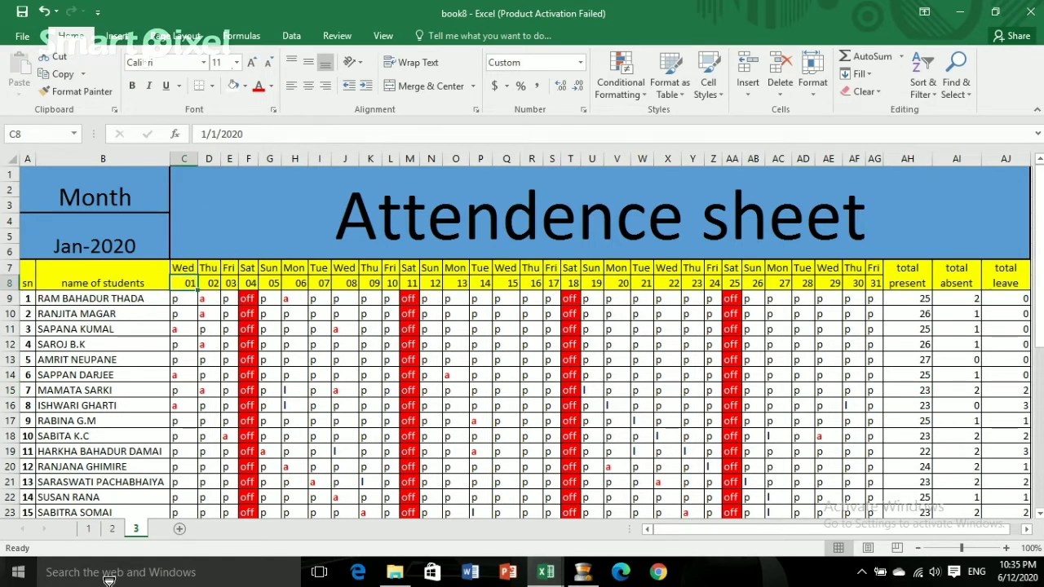
{"action": "left_click", "coordinate": [210, 133]}
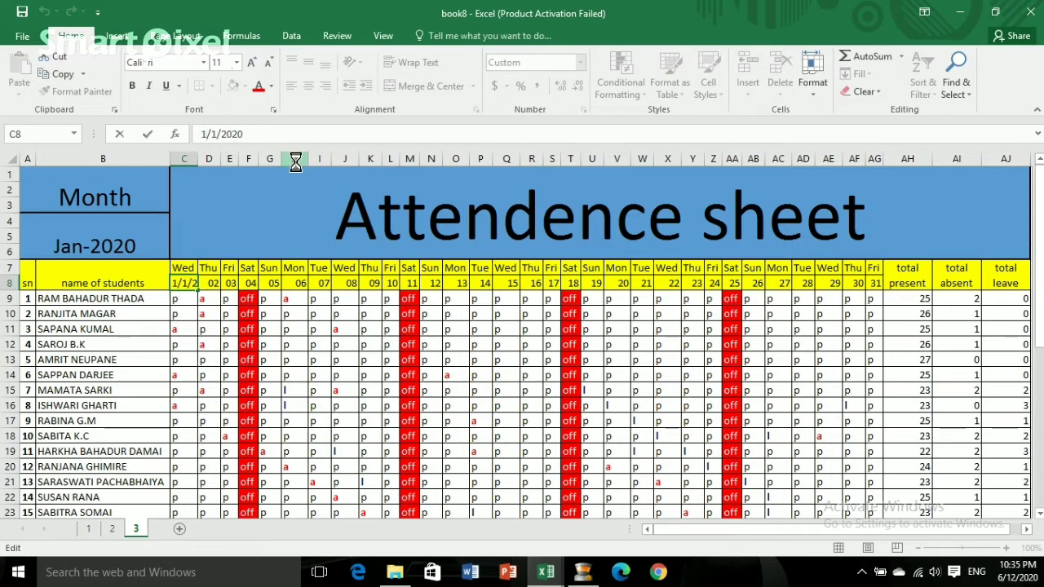
{"action": "key", "text": "BackSpace"}
{"action": "type", "text": "3"}
{"action": "key", "text": "Return"}
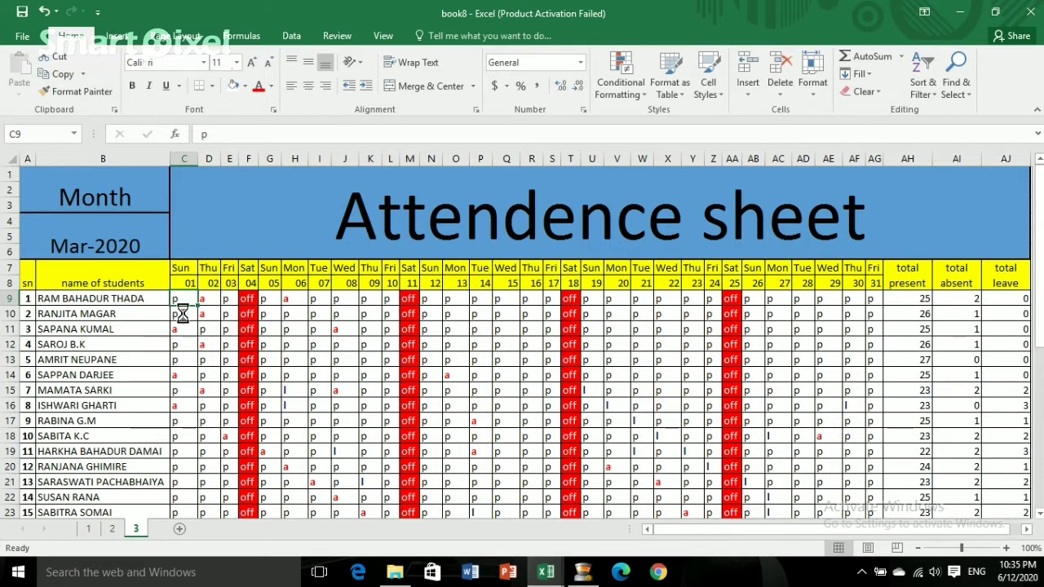
Step: Fill the March dates from C8 through the 31st in AG8
{"action": "left_click", "coordinate": [183, 284]}
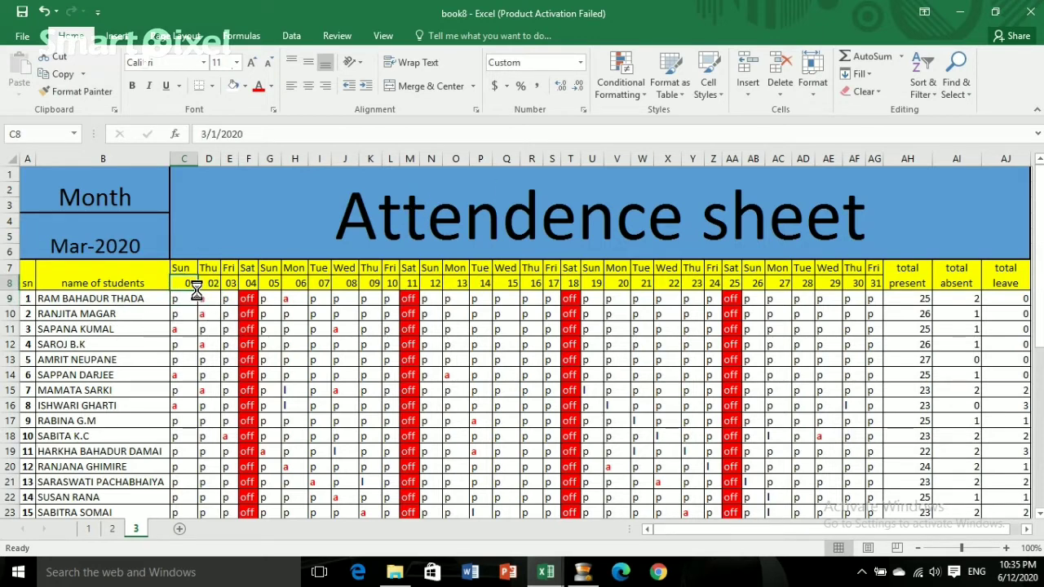
{"action": "left_click_drag", "start_coordinate": [196, 292], "coordinate": [824, 289]}
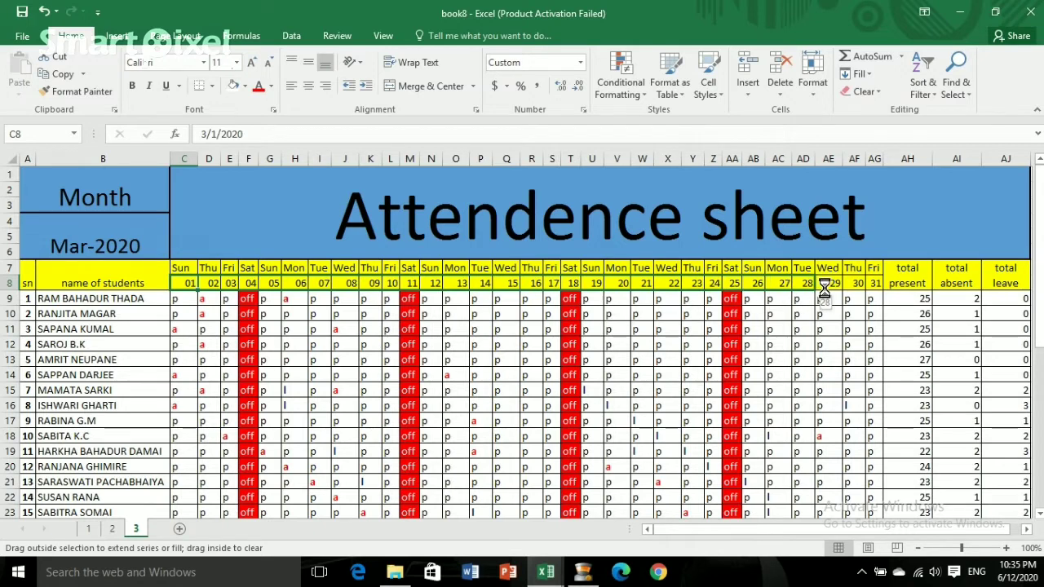
{"action": "left_click_drag", "start_coordinate": [824, 289], "coordinate": [873, 285]}
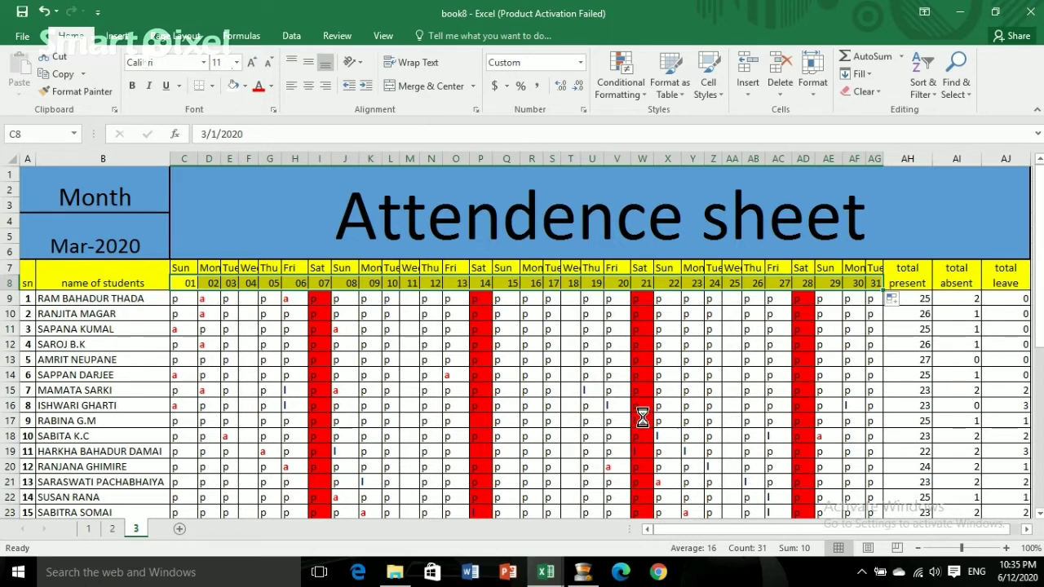
{"action": "scroll", "coordinate": [663, 375], "scroll_direction": "down", "scroll_amount": 3}
{"action": "scroll", "coordinate": [664, 375], "scroll_direction": "down", "scroll_amount": 1}
{"action": "scroll", "coordinate": [664, 377], "scroll_direction": "down", "scroll_amount": 2}
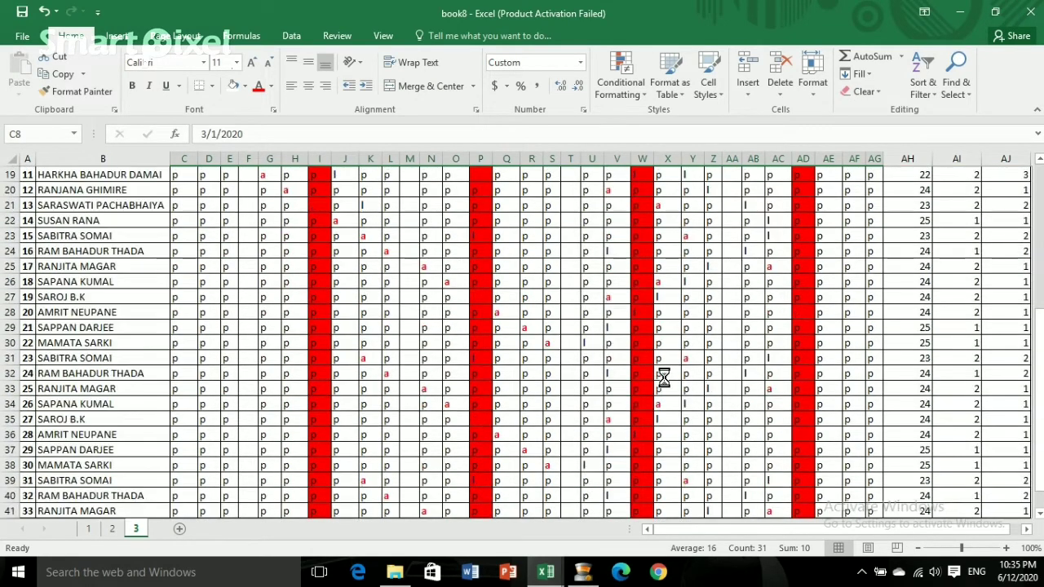
{"action": "scroll", "coordinate": [664, 375], "scroll_direction": "down", "scroll_amount": 4}
{"action": "scroll", "coordinate": [664, 375], "scroll_direction": "up", "scroll_amount": 6}
{"action": "scroll", "coordinate": [664, 375], "scroll_direction": "up", "scroll_amount": 4}
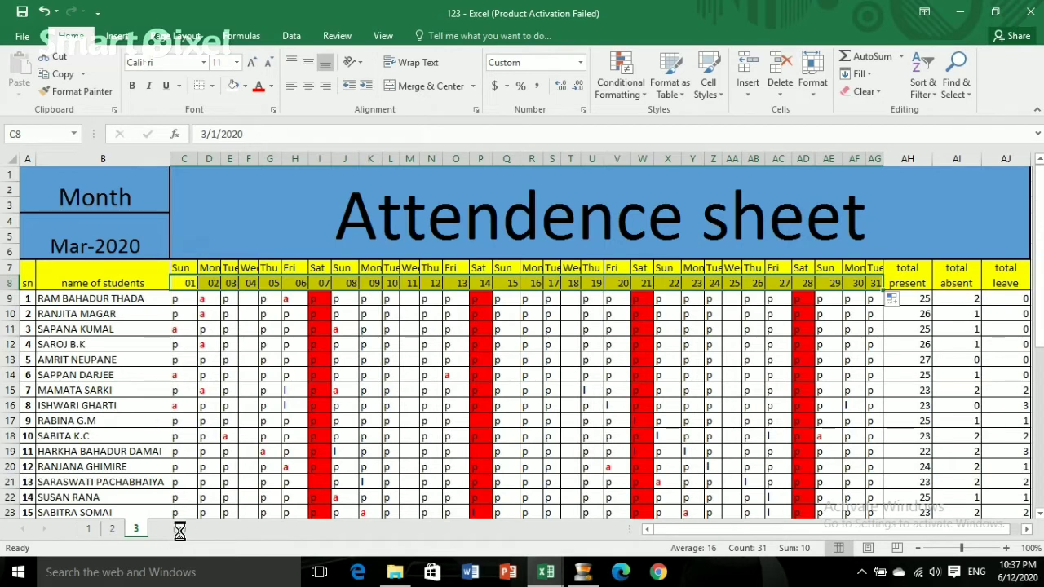
Step: Add a new blank Sheet4 after sheet 3
{"action": "left_click", "coordinate": [181, 529]}
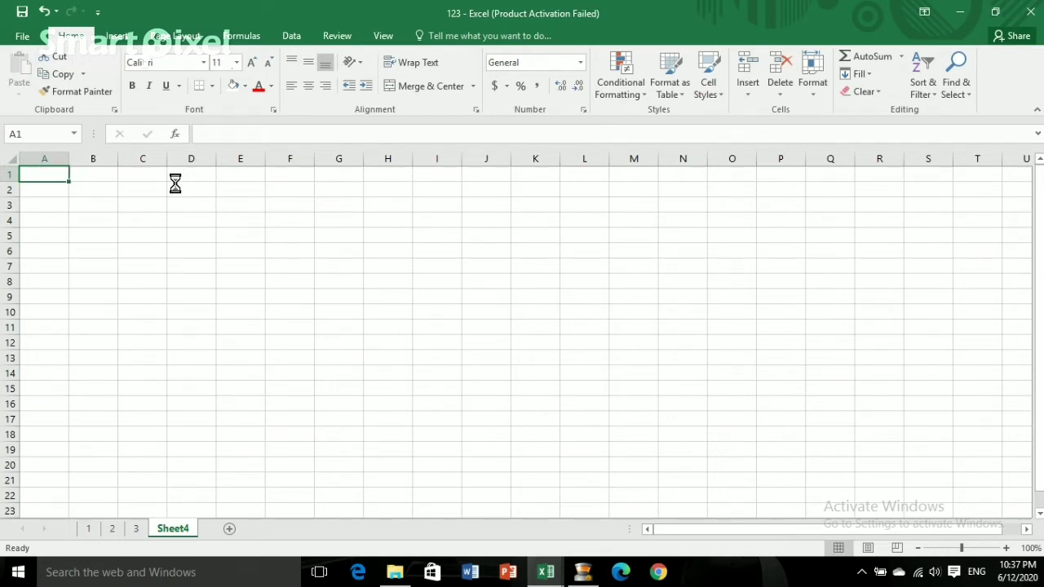
Step: Merge F2:Q3 and enter the heading DIVYA JYOTI MODEL SECONDARY SCHOOL in a larger font
{"action": "mouse_move", "coordinate": [274, 189]}
{"action": "left_mouse_down"}
{"action": "mouse_move", "coordinate": [277, 204]}
{"action": "mouse_move", "coordinate": [796, 193]}
{"action": "mouse_move", "coordinate": [810, 215]}
{"action": "mouse_move", "coordinate": [796, 204]}
{"action": "left_mouse_up"}
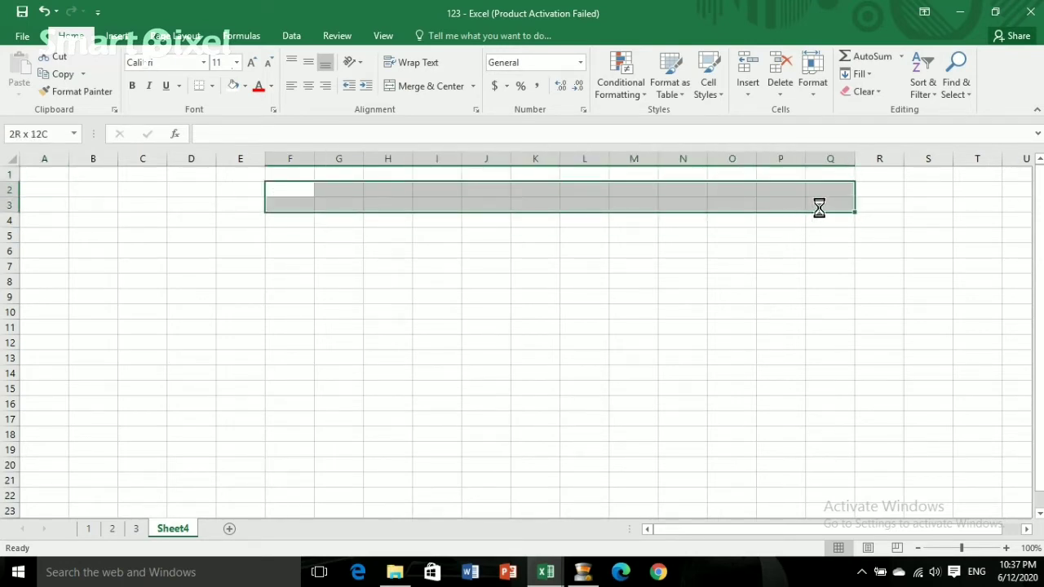
{"action": "left_click", "coordinate": [403, 95]}
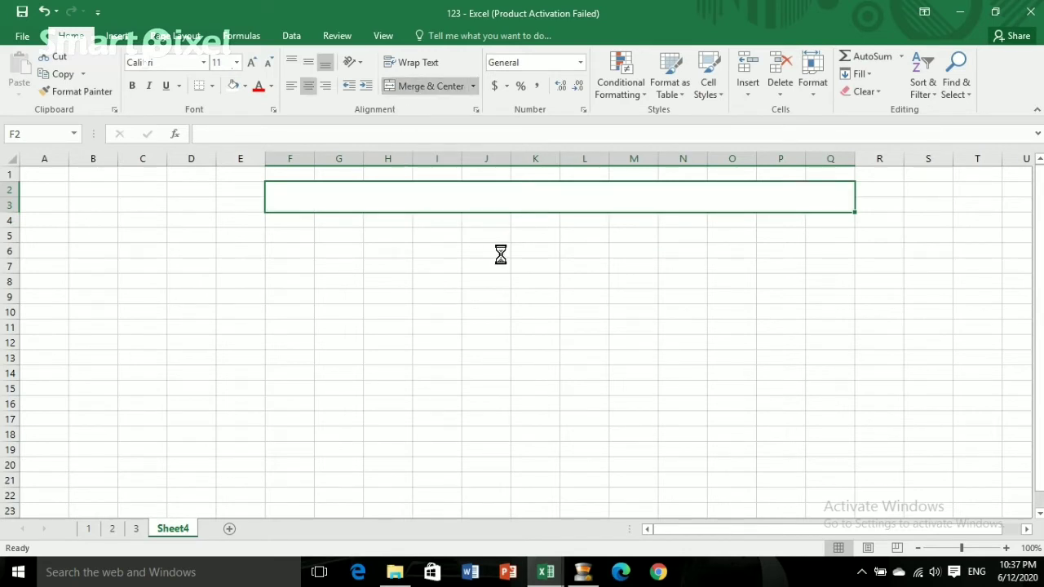
{"action": "type", "text": "DIVYA"}
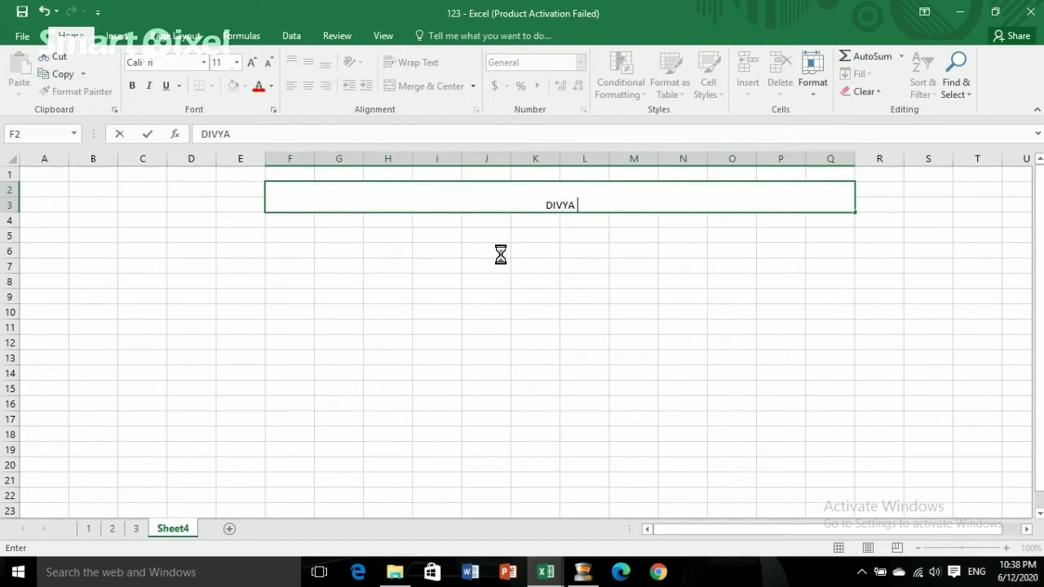
{"action": "type", "text": "OT"}
{"action": "type", "text": "I MODEL SECONDARY SCHOOL"}
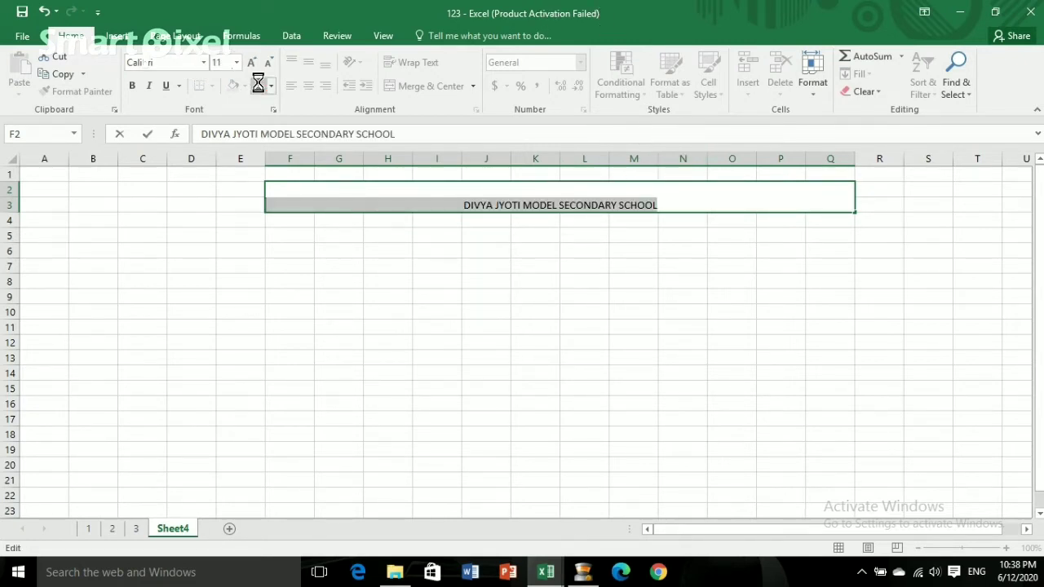
{"action": "key", "text": "ctrl+shift+period"}
{"action": "key", "text": "ctrl+shift+period"}
{"action": "key", "text": "ctrl+shift+period"}
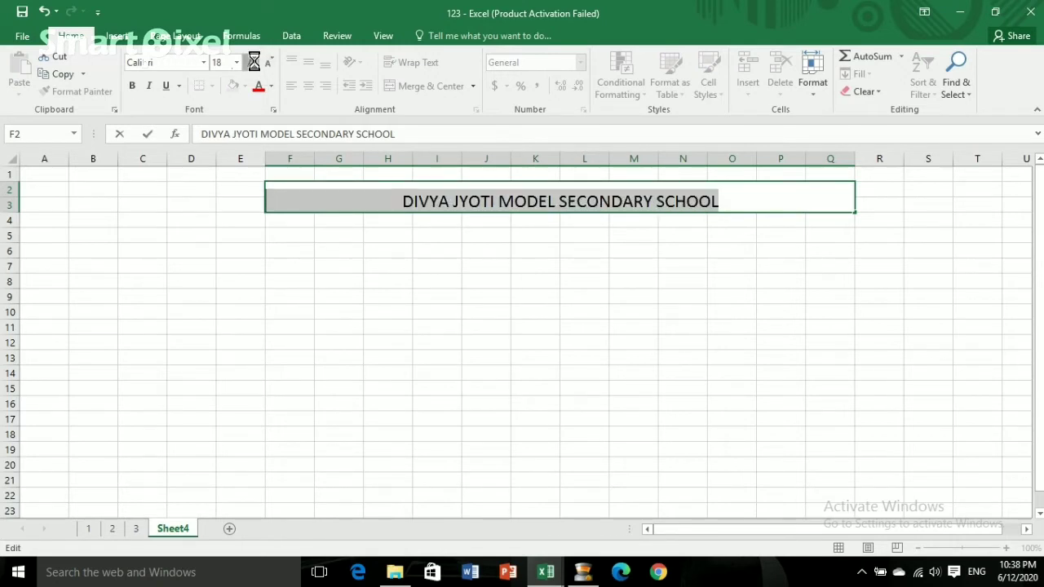
{"action": "key", "text": "ctrl+shift+period"}
{"action": "key", "text": "ctrl+shift+period"}
{"action": "key", "text": "ctrl+shift+period"}
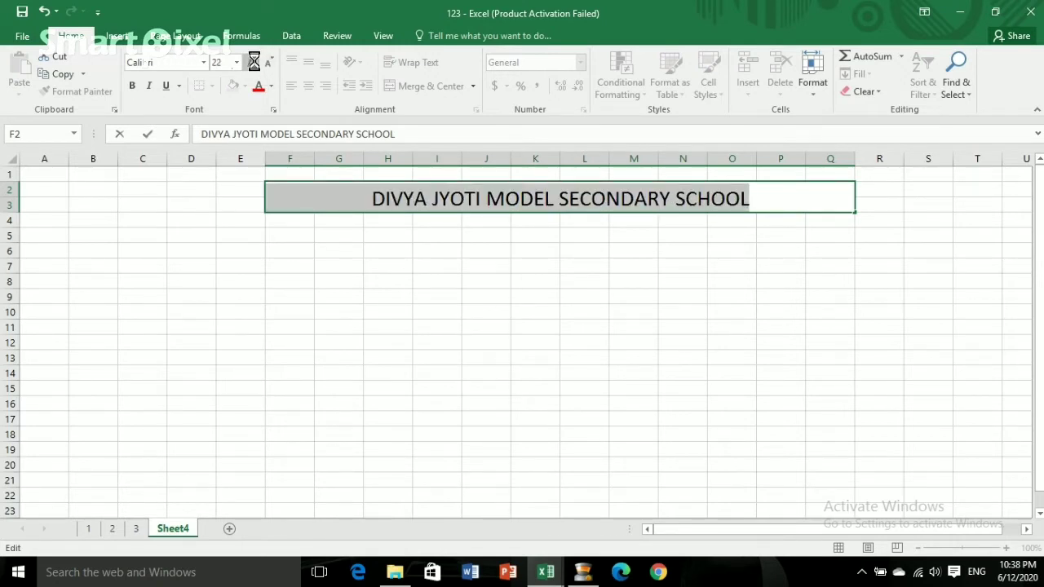
{"action": "left_click", "coordinate": [283, 220]}
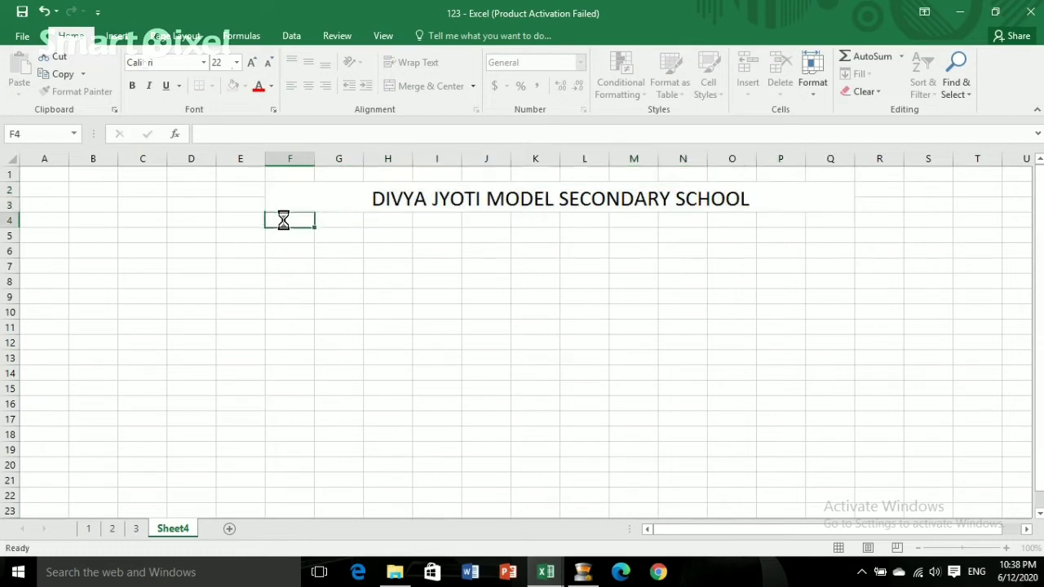
Step: Merge and centre F4:Q4 below and start typing the subtitle
{"action": "left_click_drag", "start_coordinate": [283, 227], "coordinate": [797, 226]}
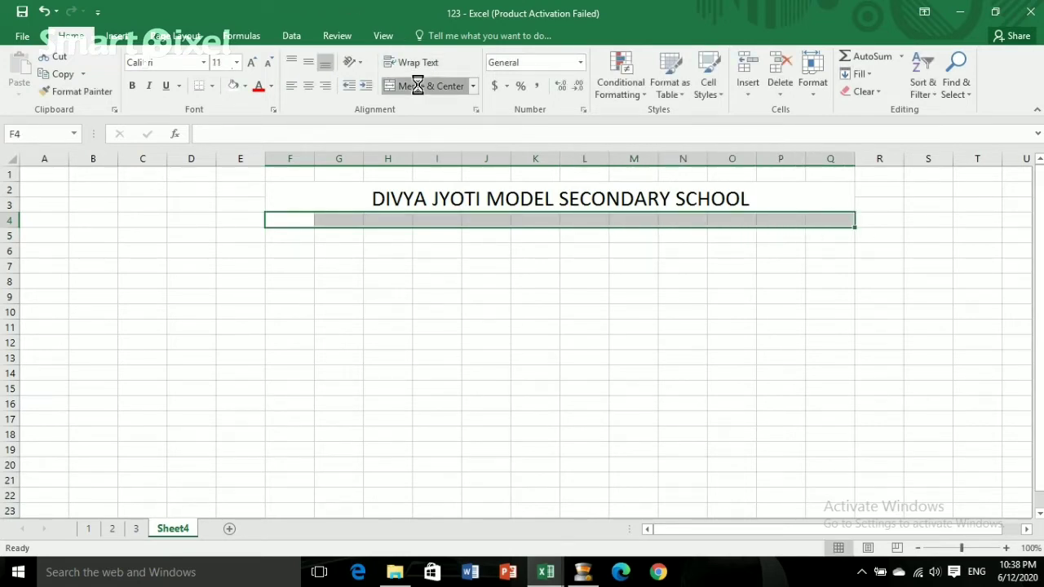
{"action": "left_click", "coordinate": [417, 86]}
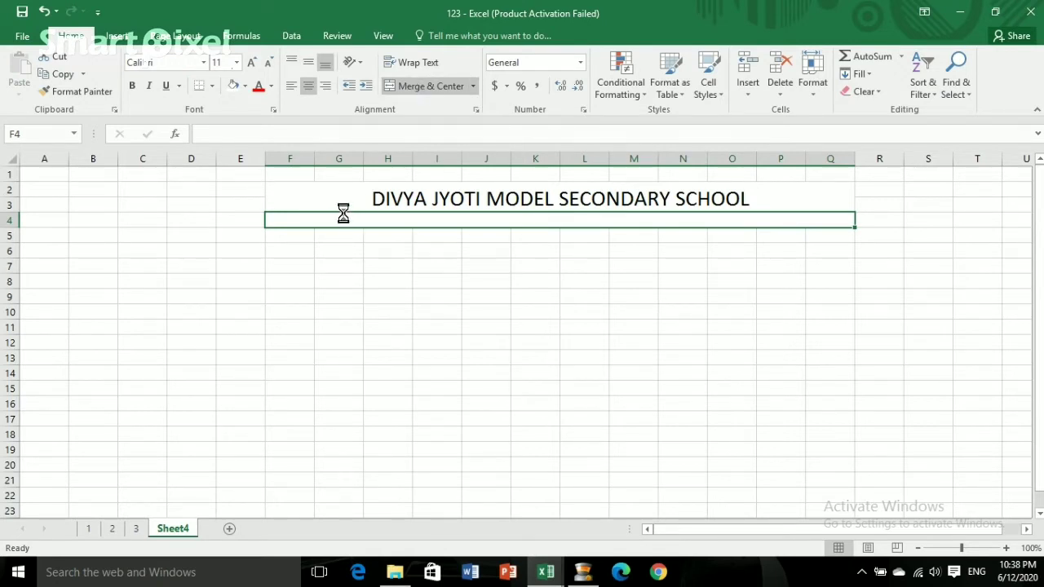
{"action": "type", "text": "MATHAGADHI-3,SARAI,PALPA"}
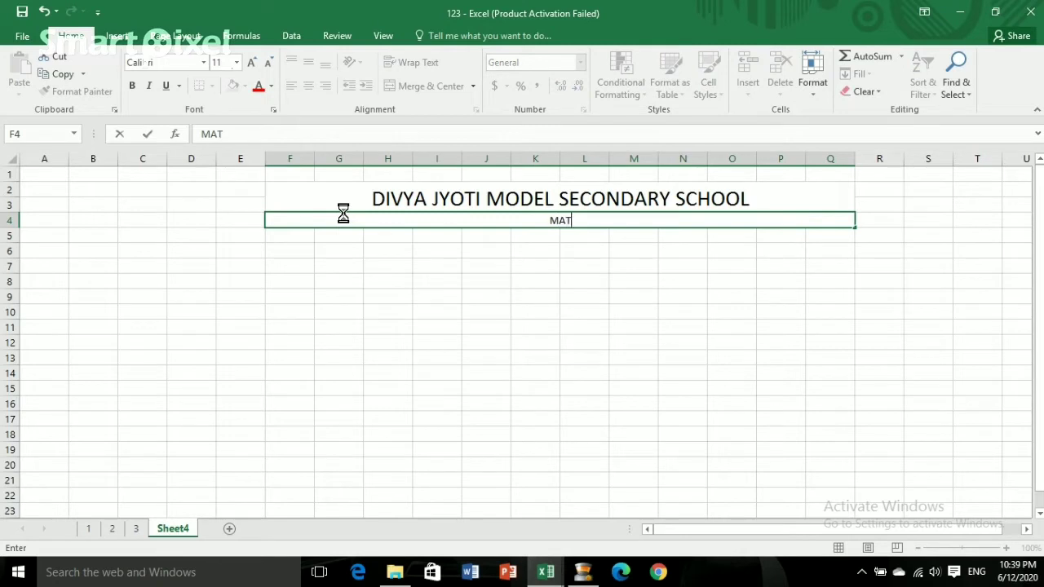
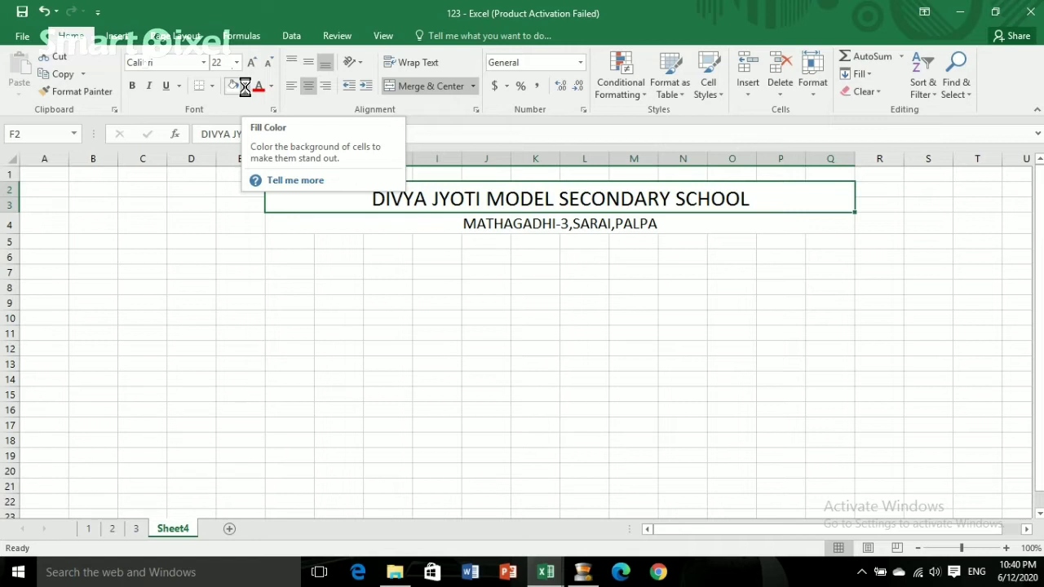
Step: Fill the school name cell F2 and address cell F4 with light blue
{"action": "left_click", "coordinate": [244, 86]}
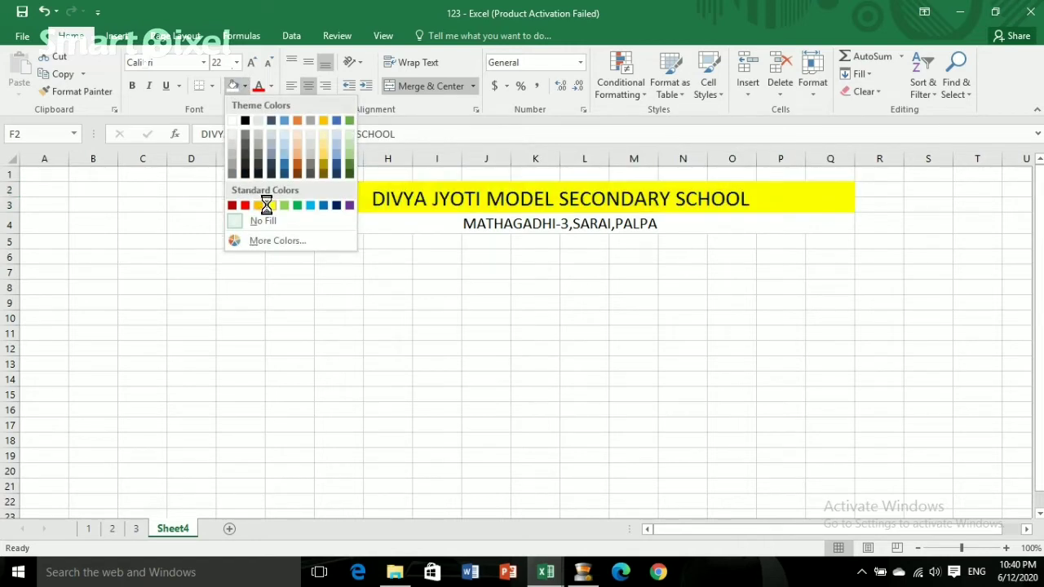
{"action": "left_click", "coordinate": [310, 205]}
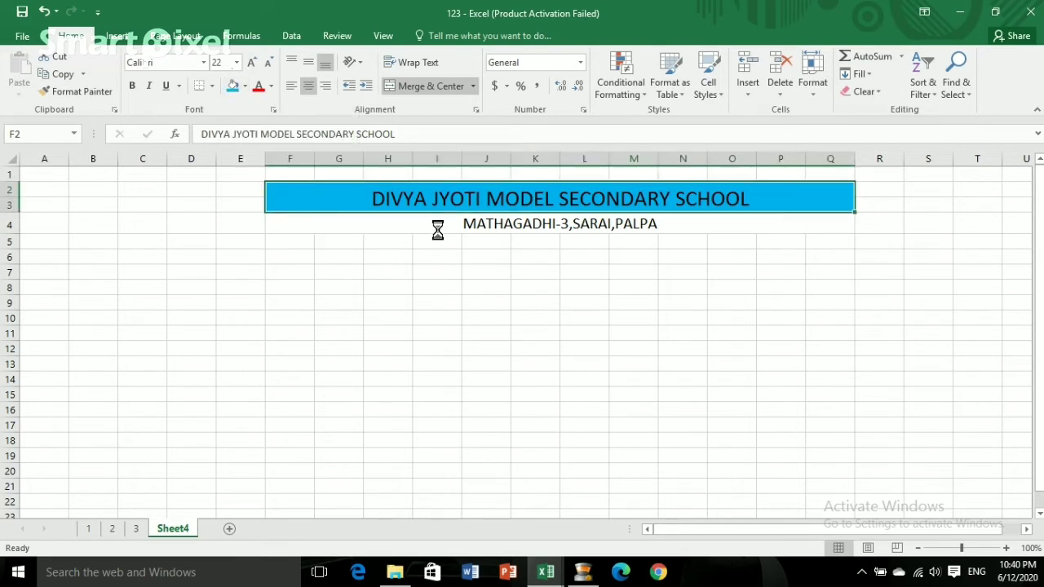
{"action": "left_click", "coordinate": [325, 224]}
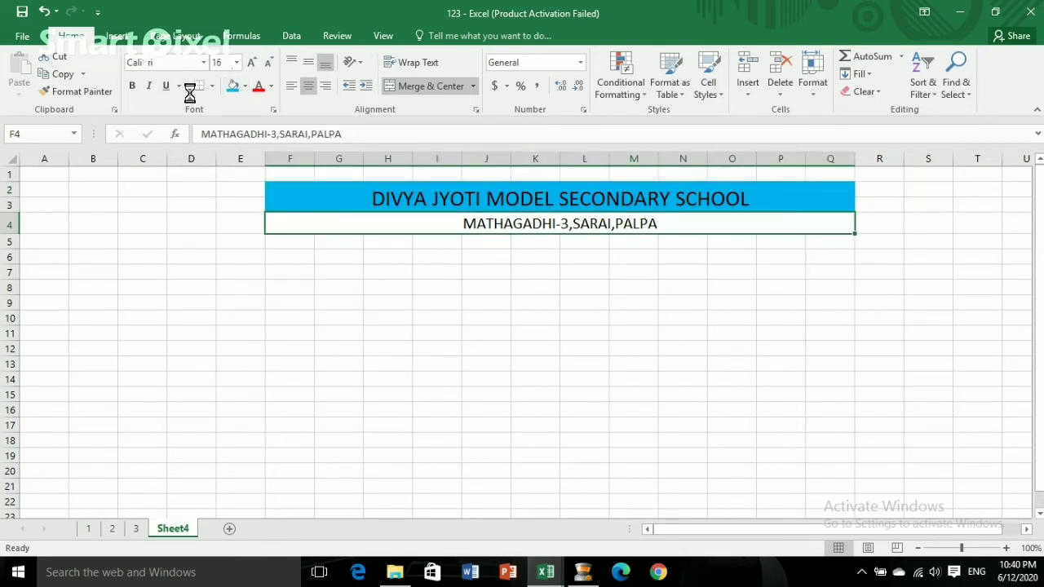
{"action": "left_click", "coordinate": [231, 86]}
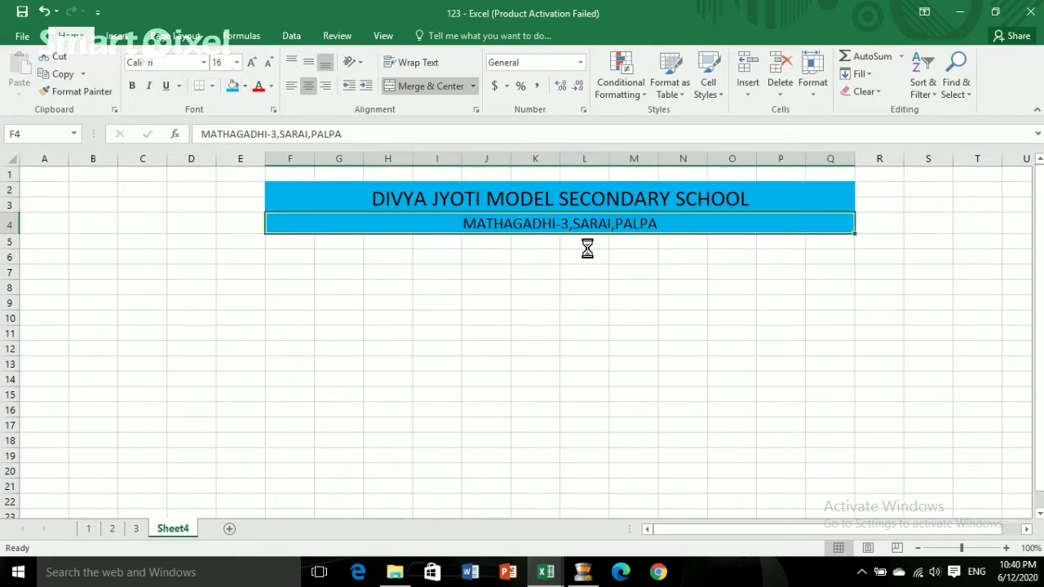
Step: Put a thick outside border around the school header
{"action": "left_click", "coordinate": [210, 88]}
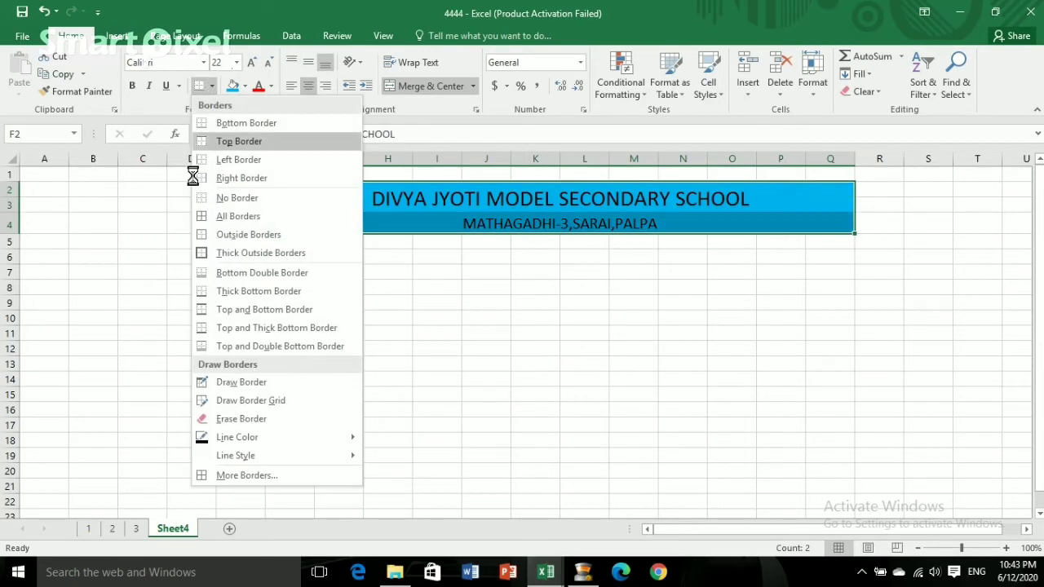
{"action": "left_click", "coordinate": [203, 252]}
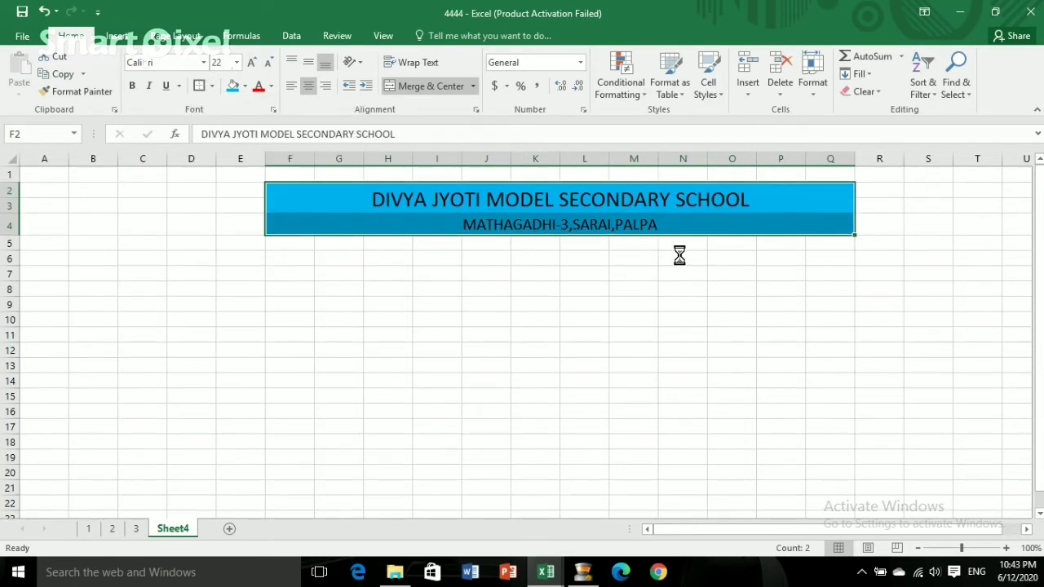
{"action": "left_click", "coordinate": [746, 274]}
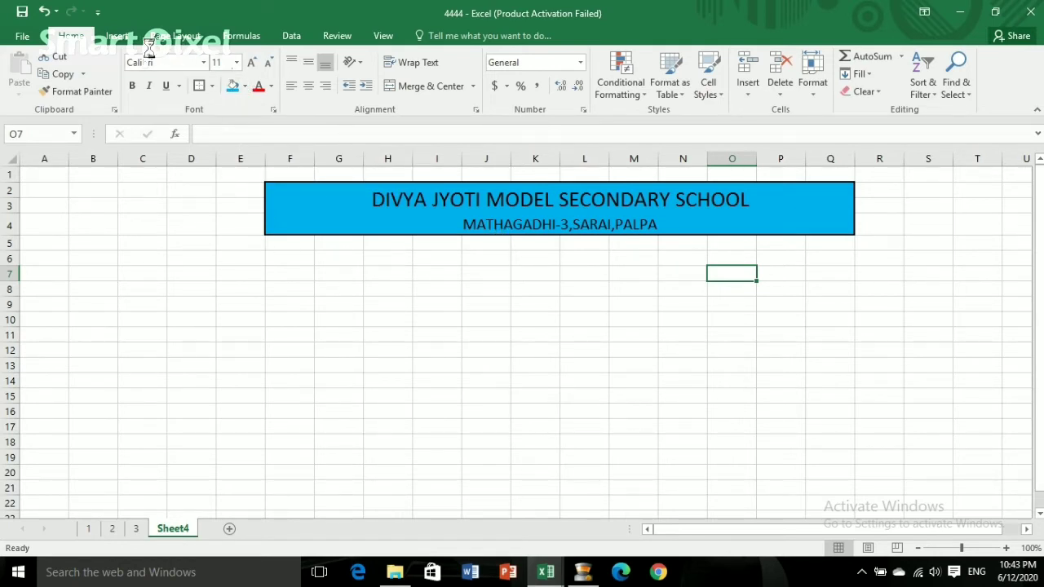
Step: Draw a rounded rectangle shape below the school header
{"action": "left_click", "coordinate": [116, 36]}
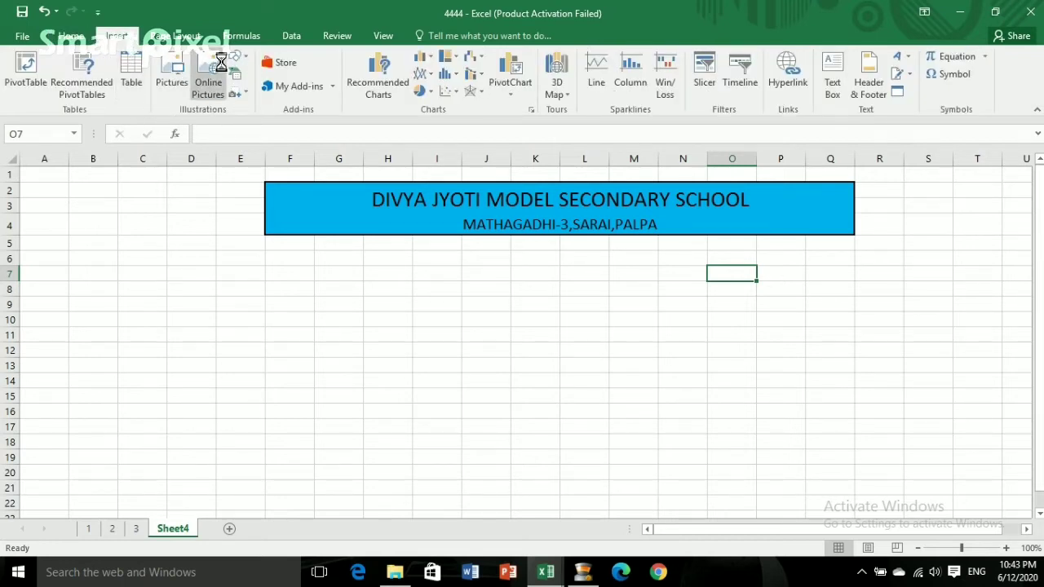
{"action": "left_click", "coordinate": [236, 61]}
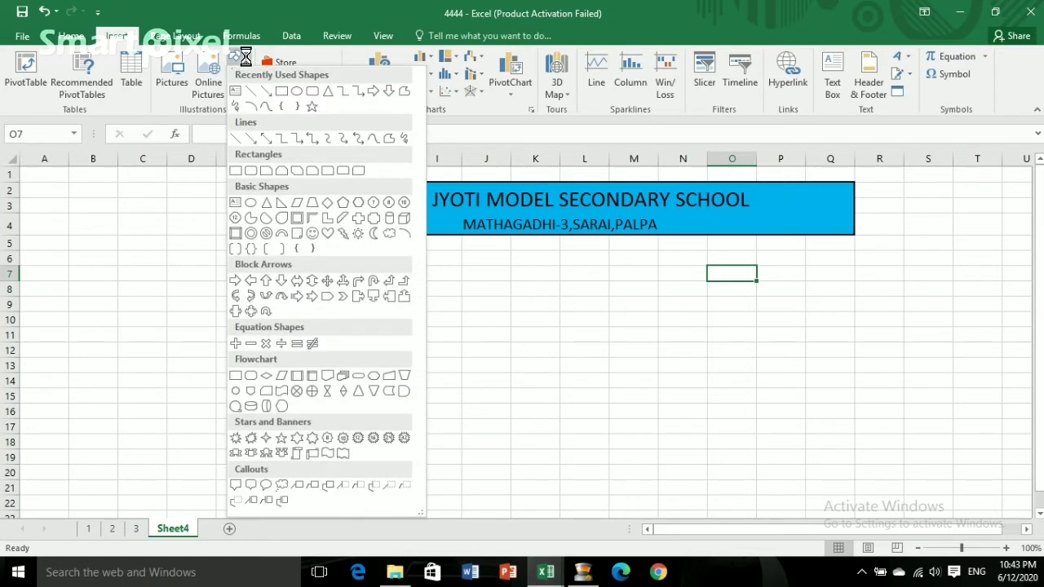
{"action": "left_click", "coordinate": [307, 91]}
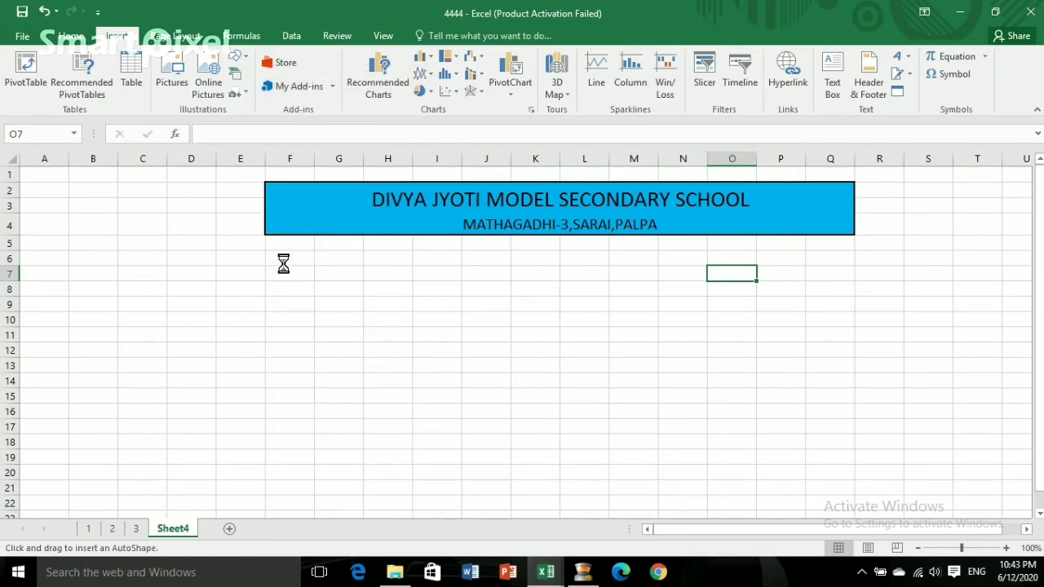
{"action": "left_click_drag", "start_coordinate": [278, 261], "coordinate": [410, 314]}
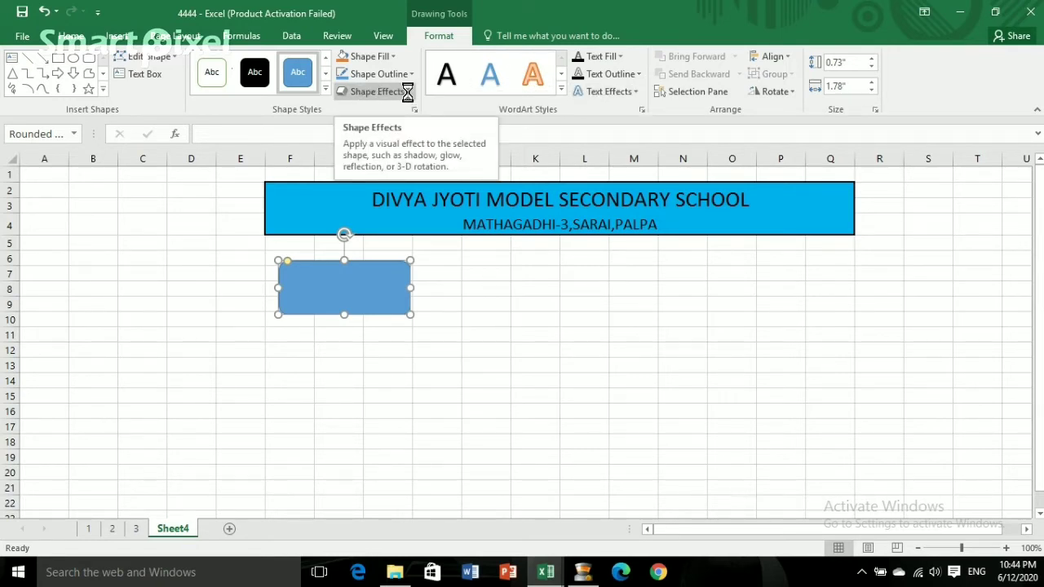
Step: Apply the first preset 3-D shape effect to the rounded rectangle
{"action": "left_click", "coordinate": [409, 92]}
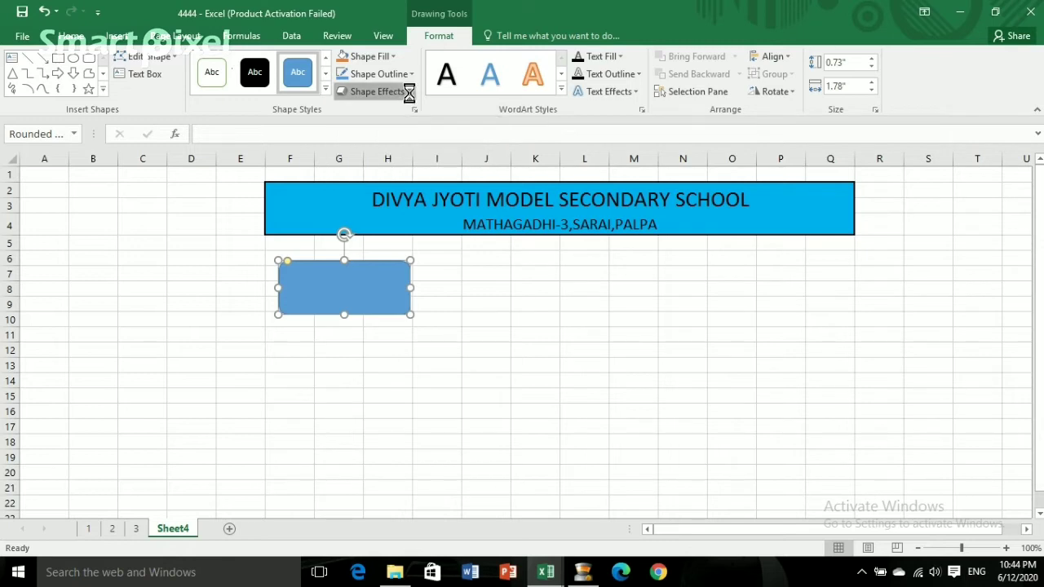
{"action": "mouse_move", "coordinate": [383, 118]}
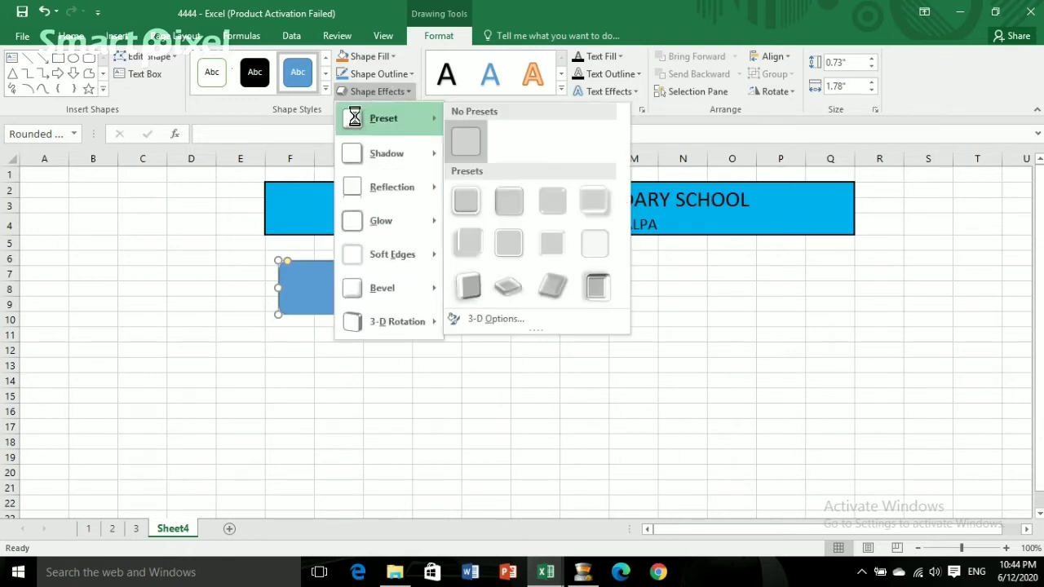
{"action": "left_click", "coordinate": [463, 194]}
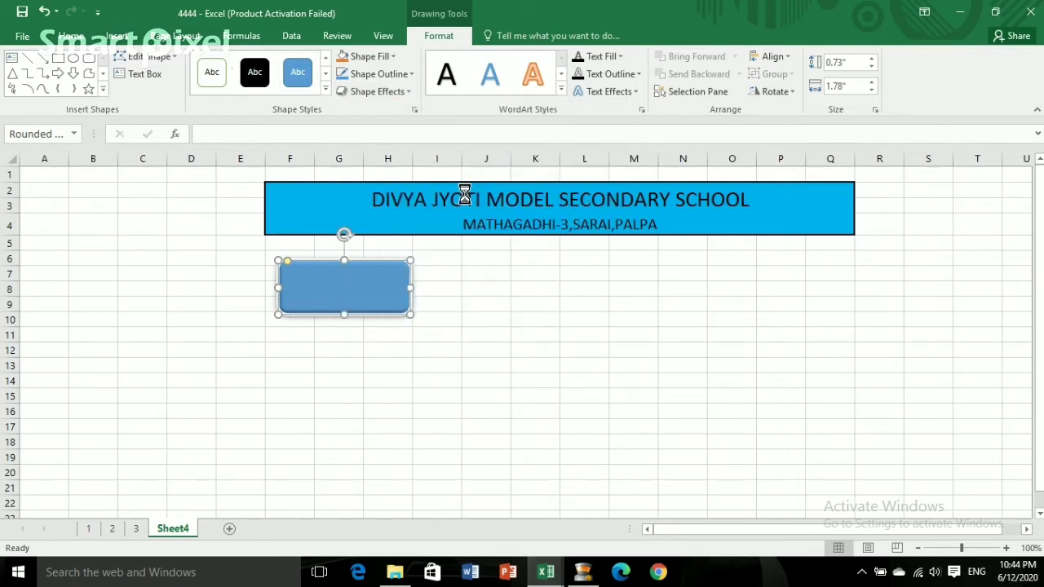
{"action": "left_click", "coordinate": [458, 324]}
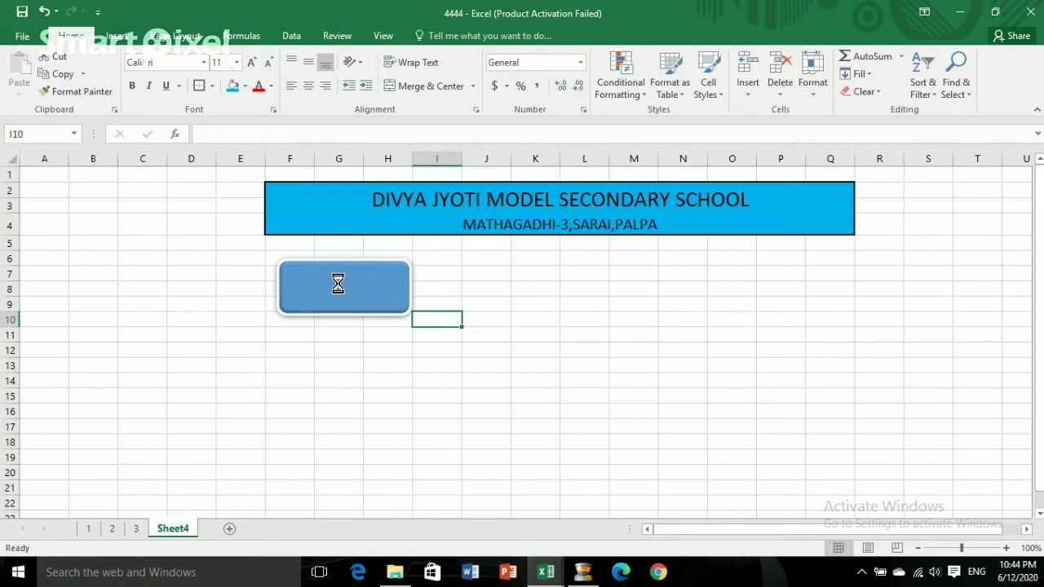
{"action": "left_click", "coordinate": [338, 284]}
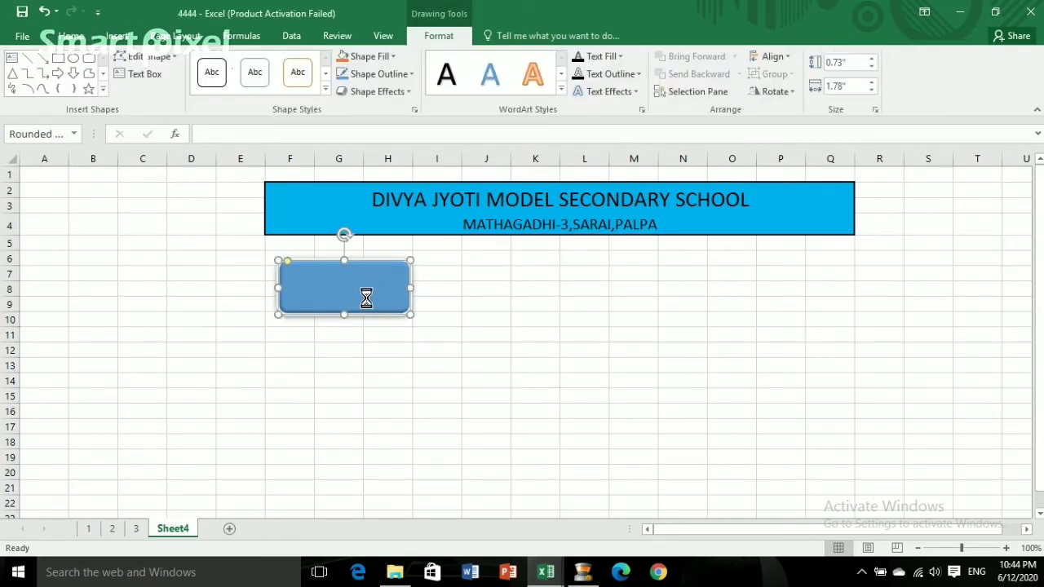
Step: Type JAN in the rectangle and centre it horizontally and vertically
{"action": "left_click", "coordinate": [366, 298]}
{"action": "type", "text": "JAN"}
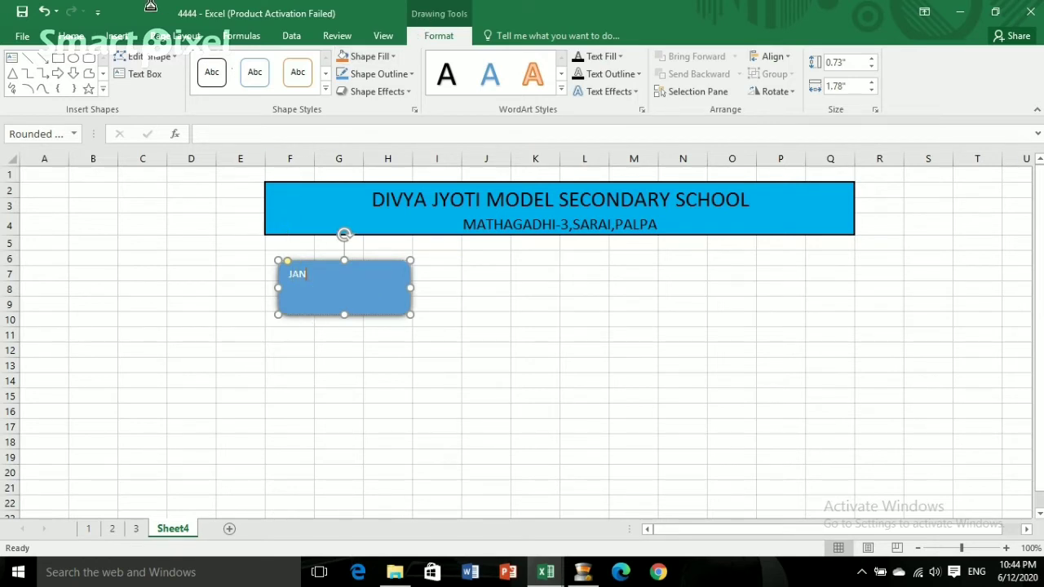
{"action": "left_click", "coordinate": [78, 41]}
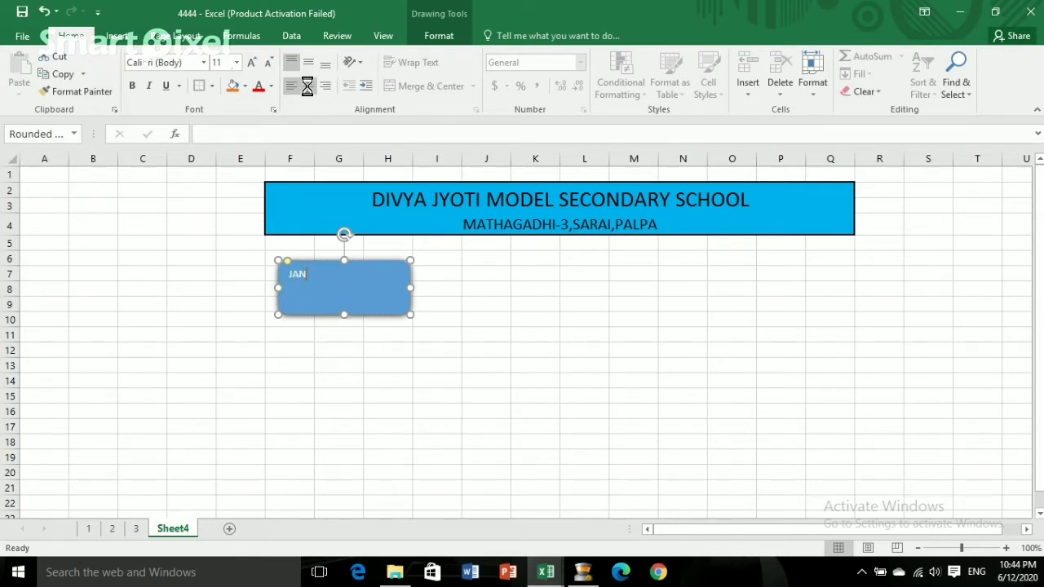
{"action": "left_click", "coordinate": [311, 86]}
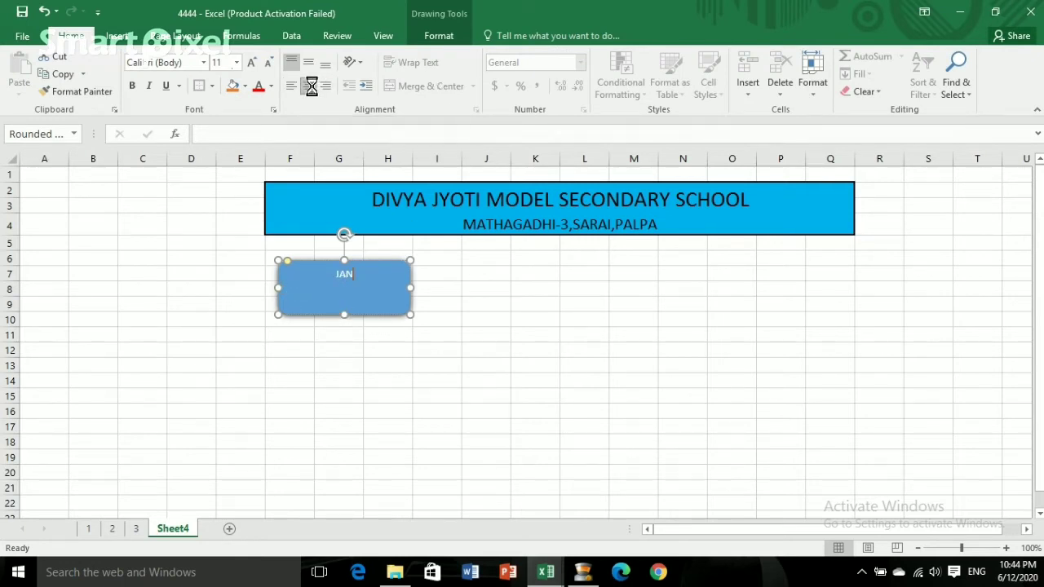
{"action": "left_click", "coordinate": [308, 64]}
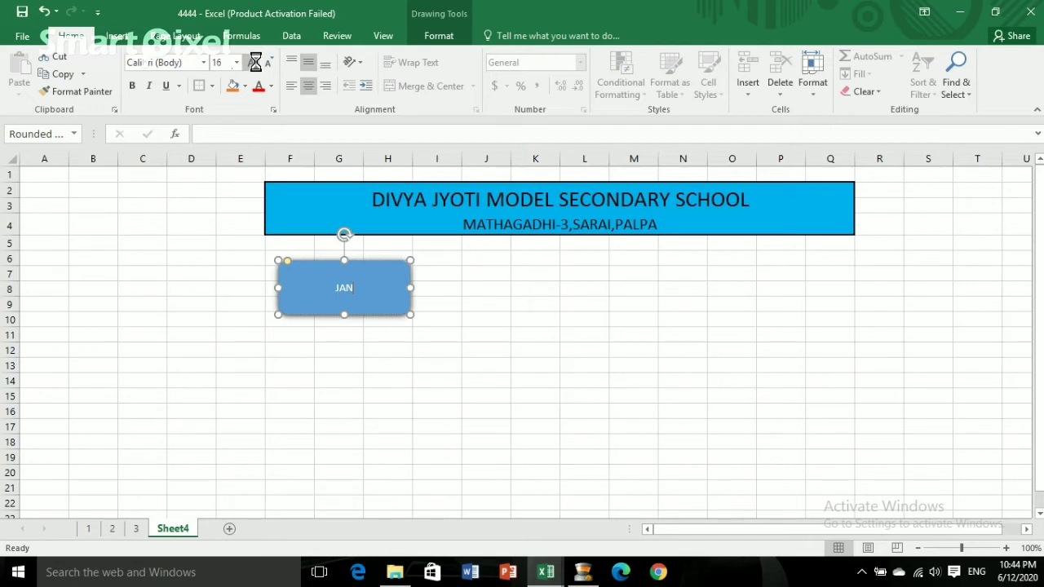
{"action": "left_click", "coordinate": [347, 289]}
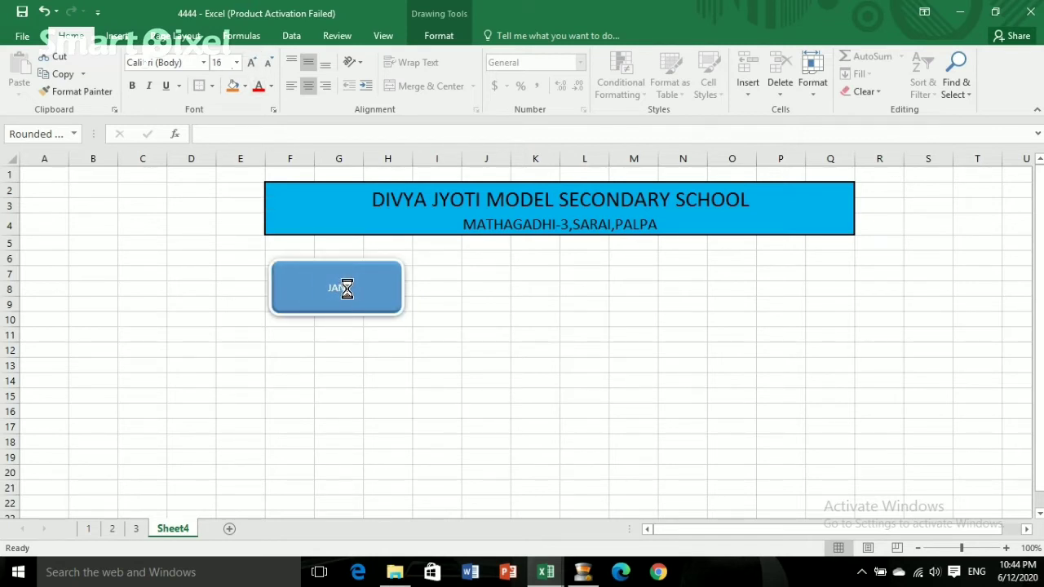
{"action": "left_click_drag", "start_coordinate": [346, 289], "coordinate": [356, 287]}
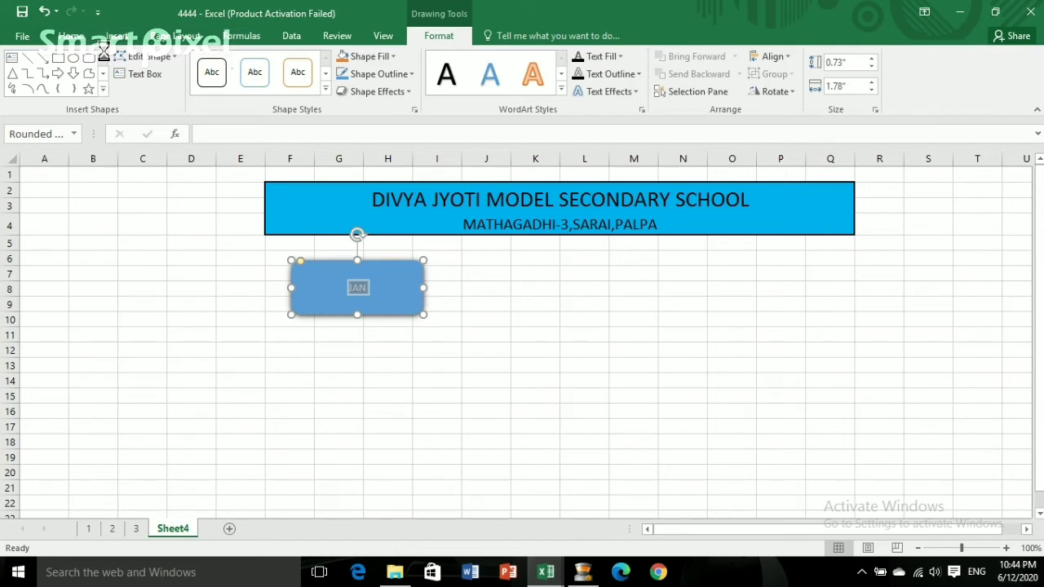
Step: Make the JAN text size 36 and yellow
{"action": "left_click", "coordinate": [74, 36]}
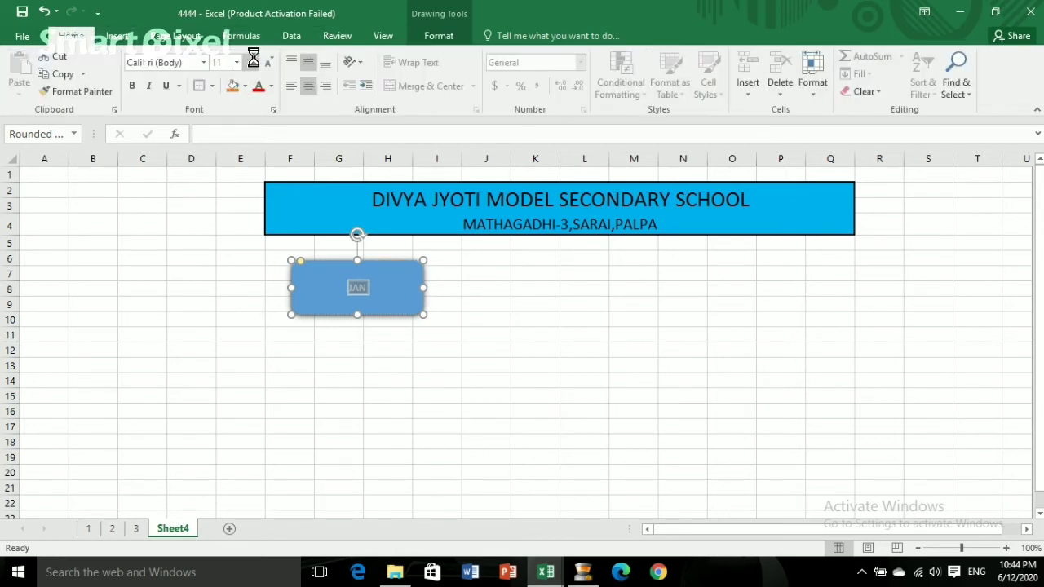
{"action": "left_click", "coordinate": [253, 64]}
{"action": "double_click", "coordinate": [254, 63]}
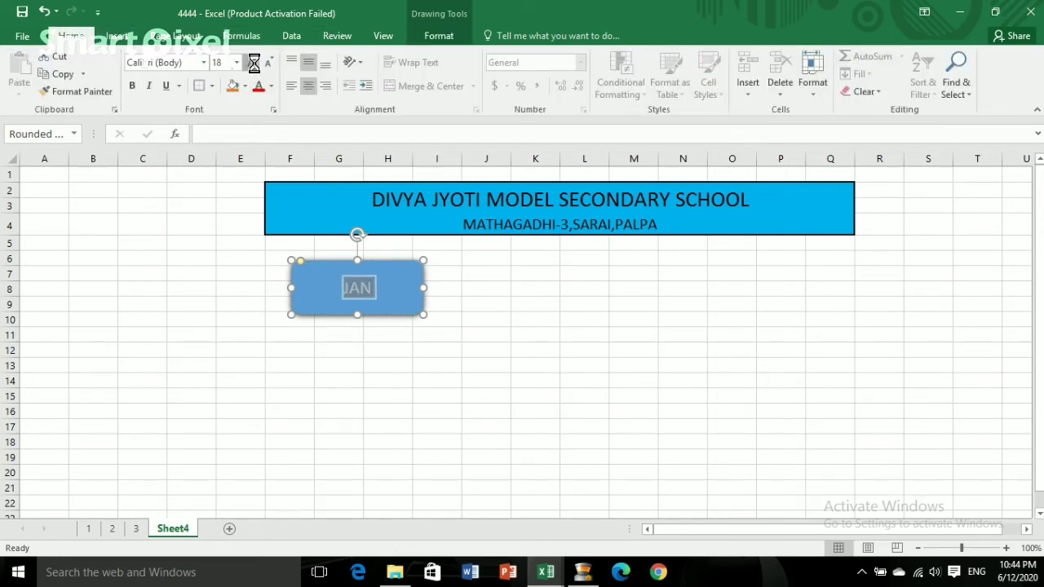
{"action": "double_click", "coordinate": [253, 63]}
{"action": "double_click", "coordinate": [254, 64]}
{"action": "left_click", "coordinate": [253, 64]}
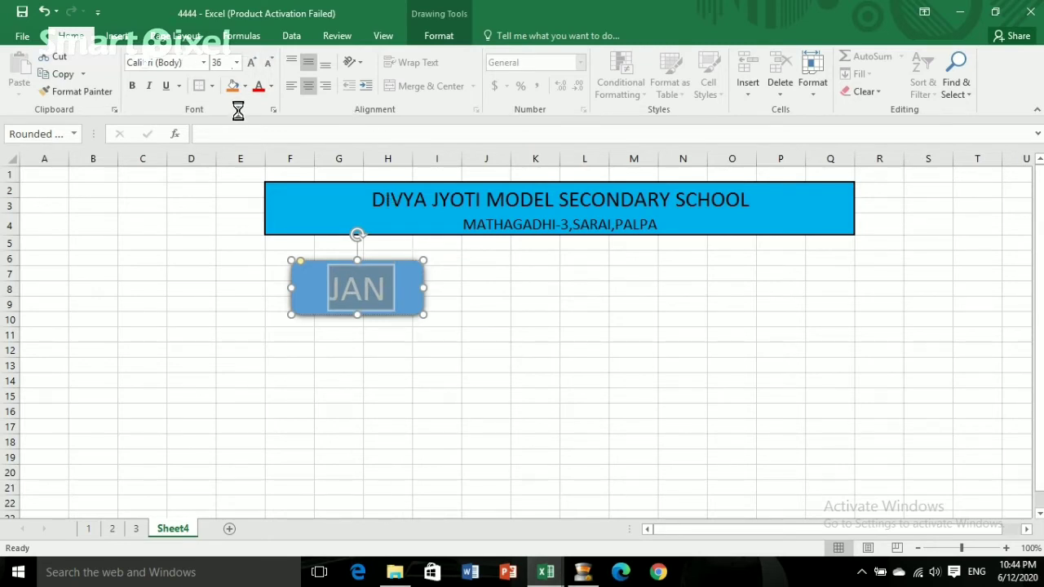
{"action": "left_click", "coordinate": [270, 86]}
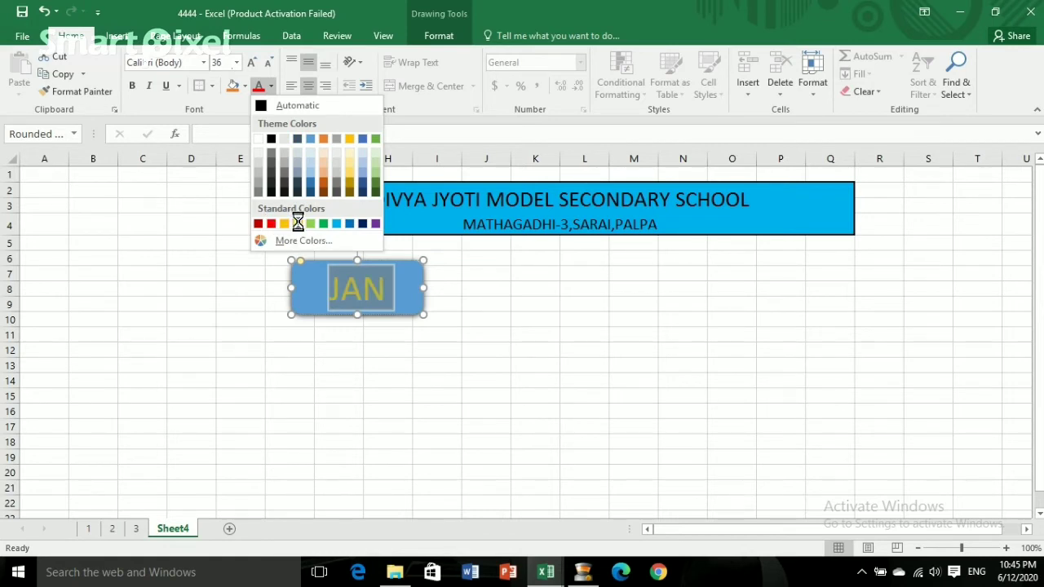
{"action": "left_click", "coordinate": [296, 222]}
{"action": "left_click", "coordinate": [457, 334]}
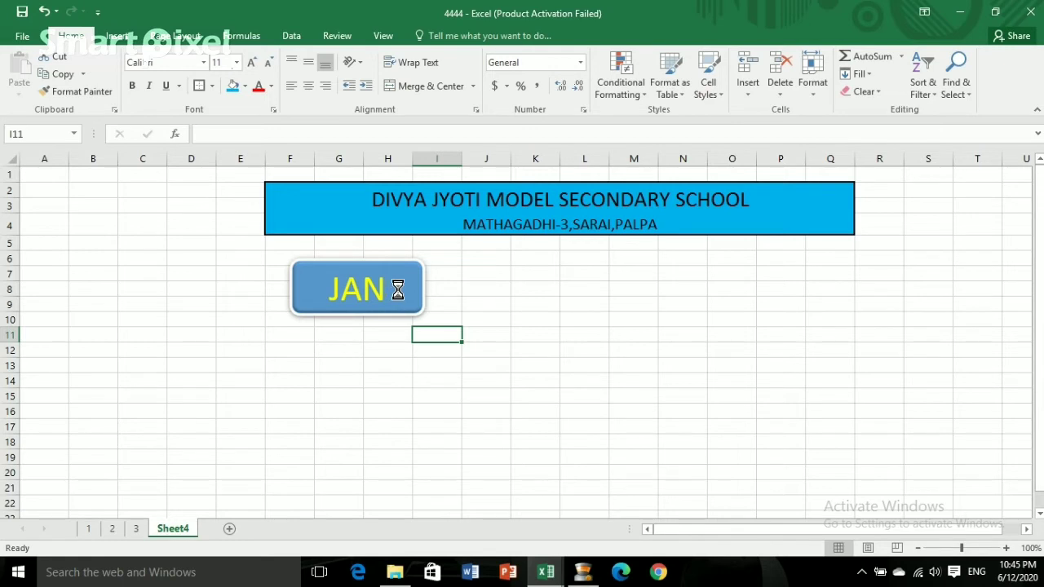
Step: Ctrl-drag three copies of the JAN button into a row to its right
{"action": "left_click_drag", "start_coordinate": [393, 288], "coordinate": [555, 289]}
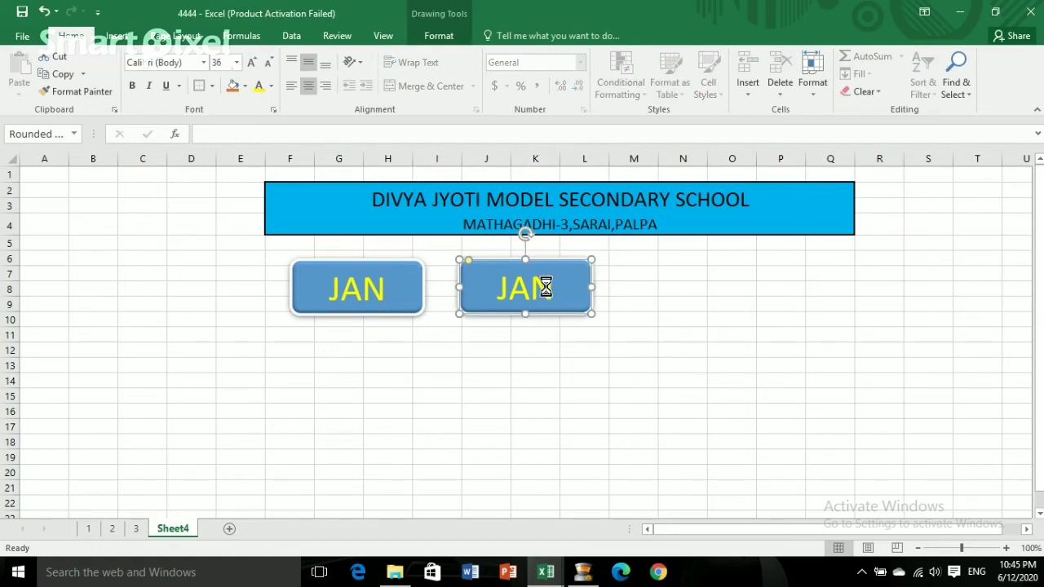
{"action": "left_click_drag", "start_coordinate": [555, 289], "coordinate": [748, 287]}
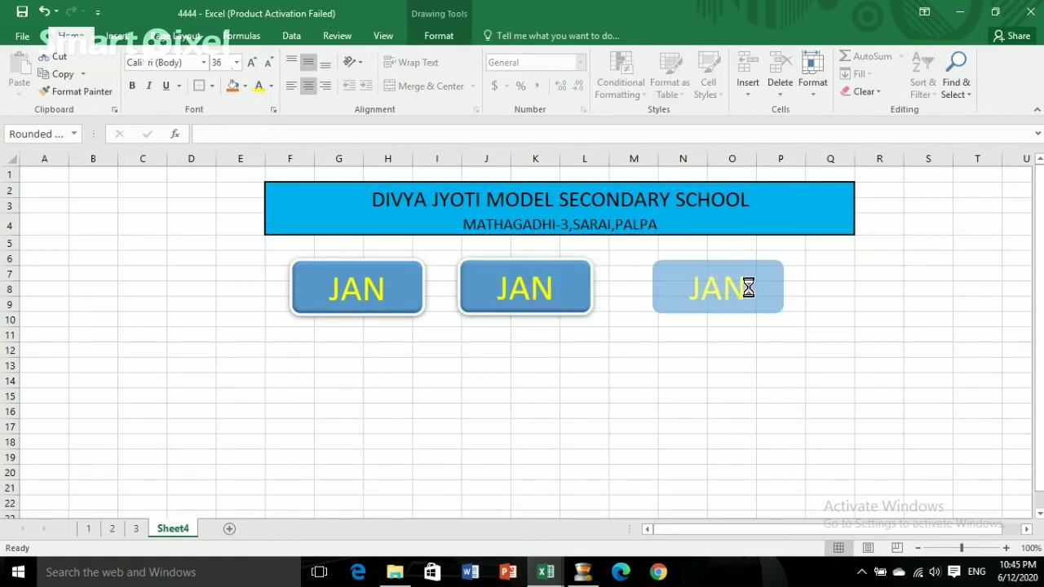
{"action": "mouse_move", "coordinate": [747, 287]}
{"action": "left_mouse_down"}
{"action": "mouse_move", "coordinate": [723, 287]}
{"action": "mouse_move", "coordinate": [862, 287]}
{"action": "left_mouse_up"}
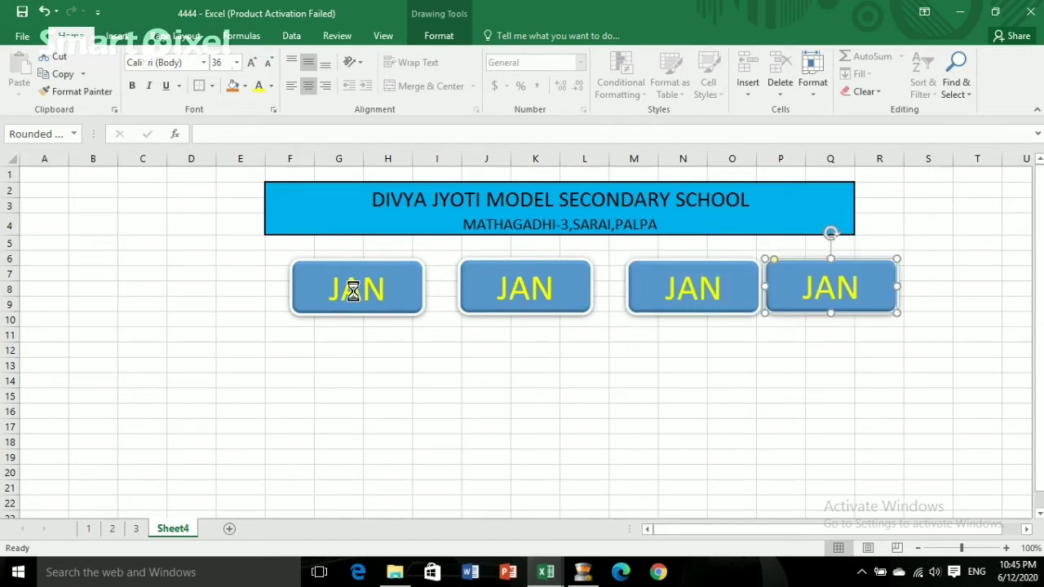
{"action": "left_click", "coordinate": [352, 291], "text": "ctrl"}
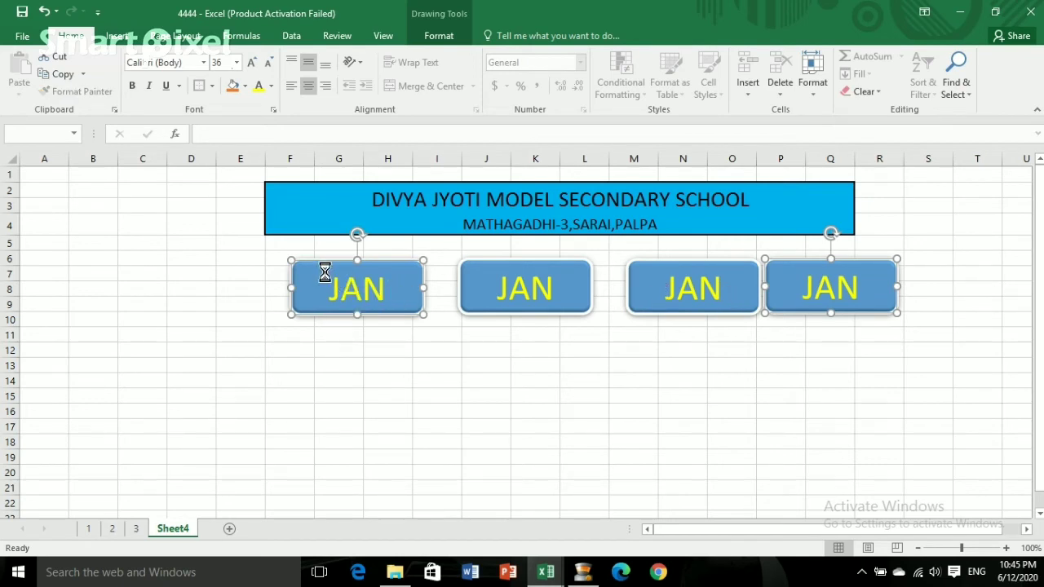
Step: Shift the first three JAN buttons left to tighten the row spacing
{"action": "left_click_drag", "start_coordinate": [325, 273], "coordinate": [303, 270]}
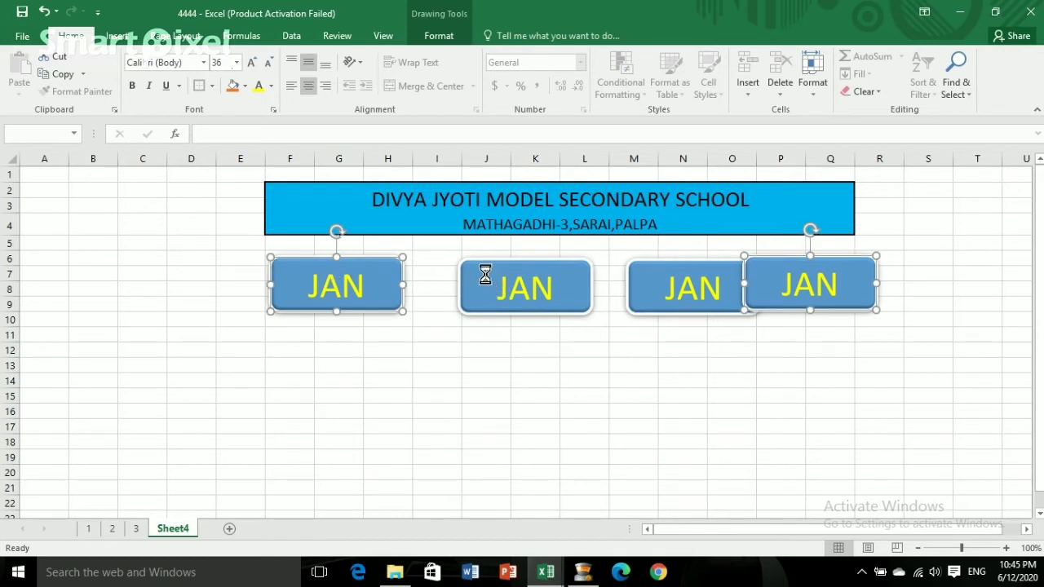
{"action": "left_click_drag", "start_coordinate": [484, 274], "coordinate": [470, 275]}
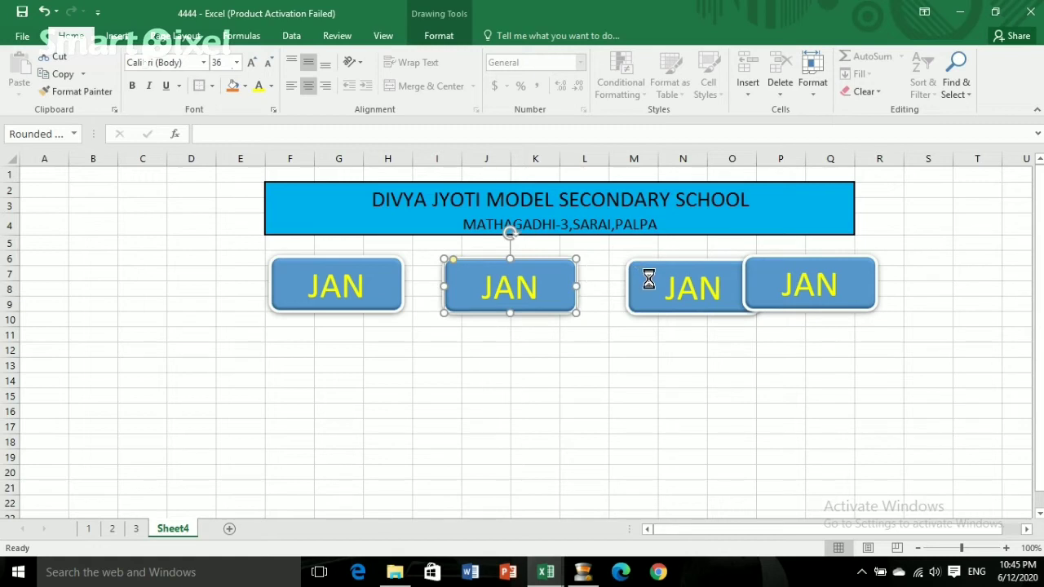
{"action": "left_click_drag", "start_coordinate": [645, 282], "coordinate": [620, 278]}
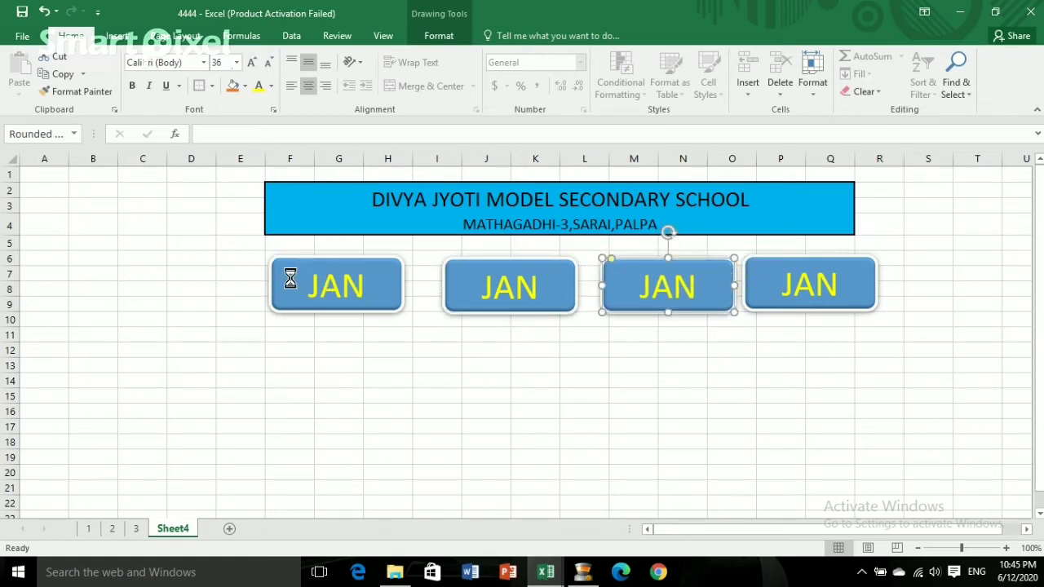
{"action": "left_click_drag", "start_coordinate": [287, 280], "coordinate": [277, 280]}
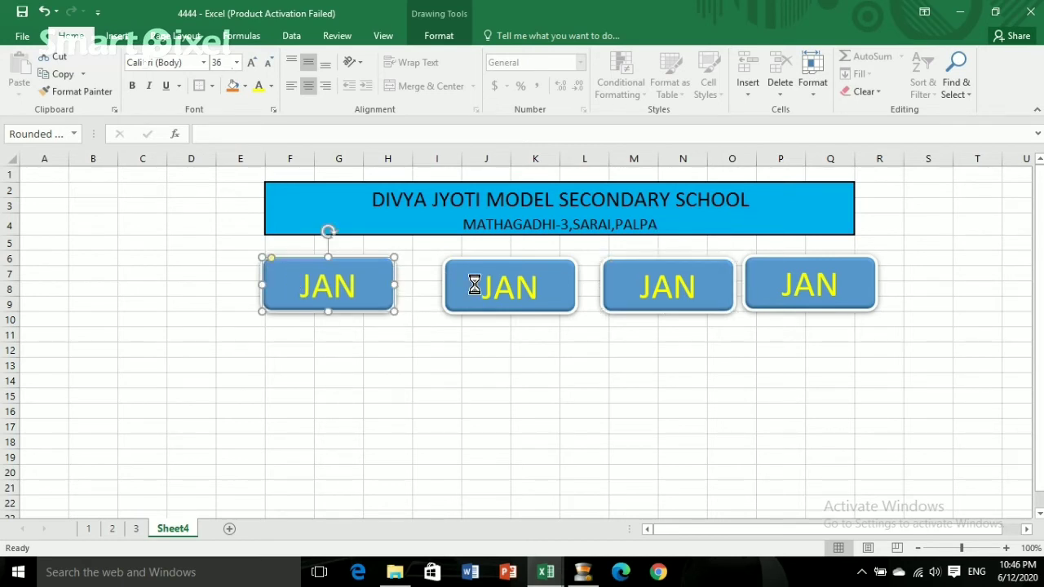
{"action": "left_click_drag", "start_coordinate": [478, 282], "coordinate": [453, 284]}
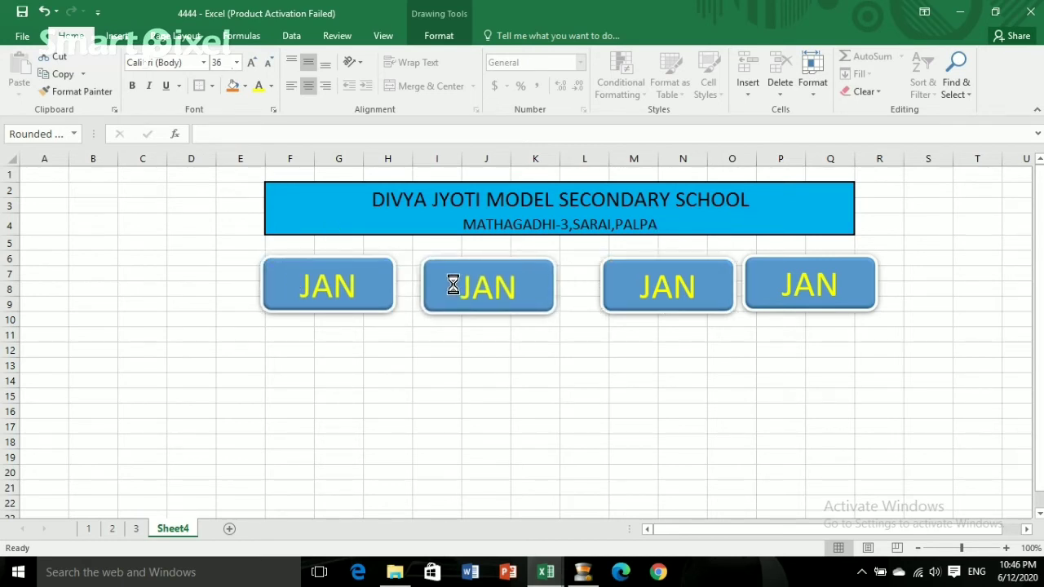
{"action": "left_click", "coordinate": [645, 282]}
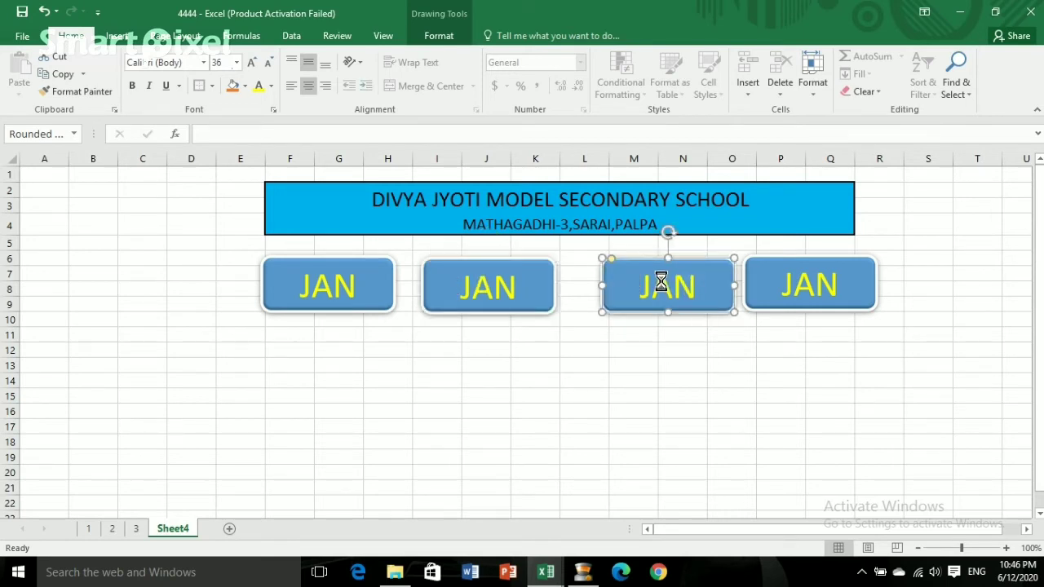
{"action": "left_click", "coordinate": [678, 319]}
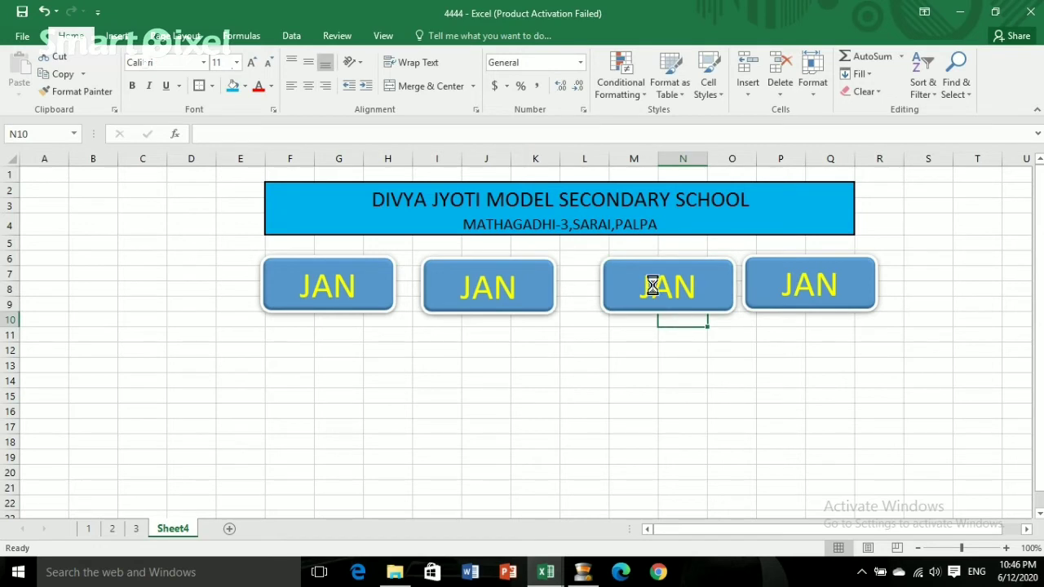
{"action": "left_click_drag", "start_coordinate": [616, 266], "coordinate": [606, 266]}
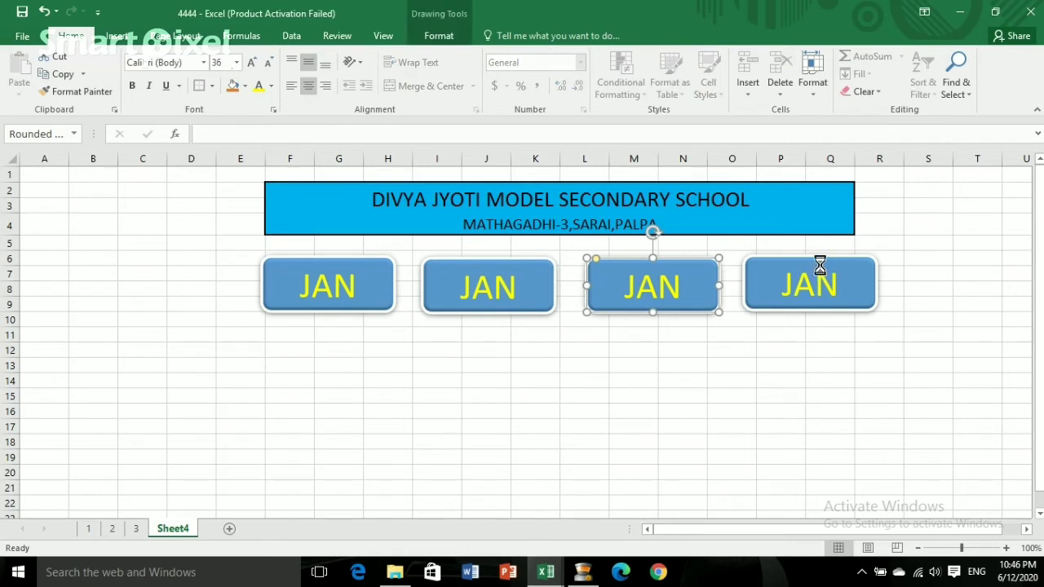
Step: Nudge the remaining buttons into even spacing, then select the first three
{"action": "left_click", "coordinate": [789, 278]}
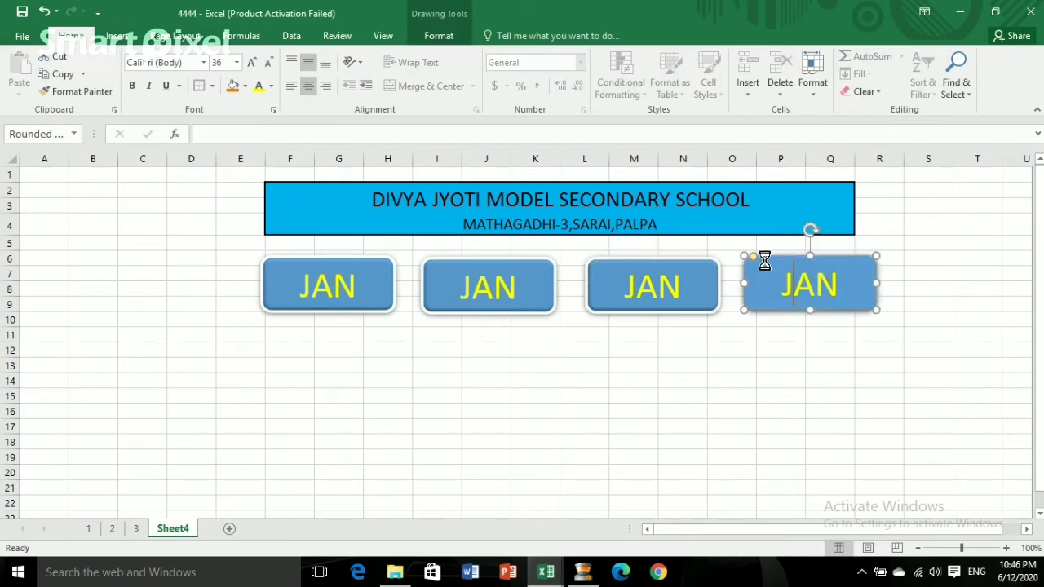
{"action": "left_click_drag", "start_coordinate": [764, 259], "coordinate": [745, 261]}
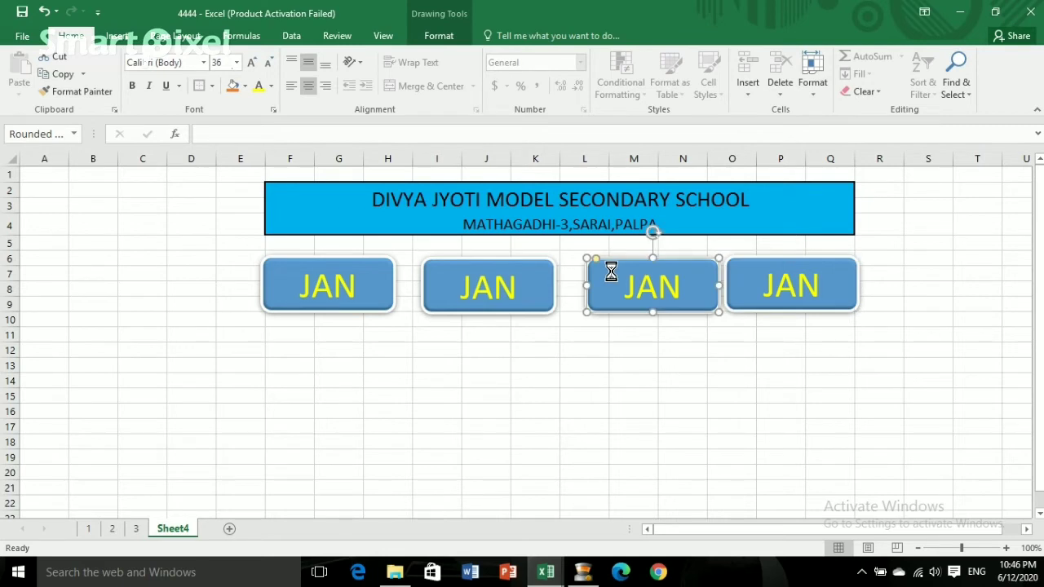
{"action": "left_click_drag", "start_coordinate": [610, 272], "coordinate": [598, 272]}
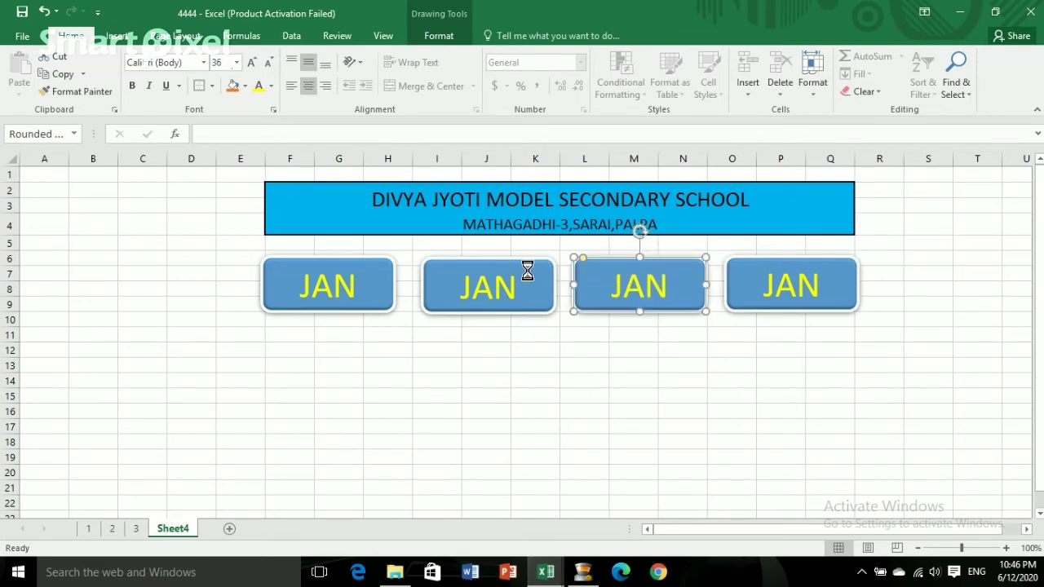
{"action": "left_click", "coordinate": [466, 269]}
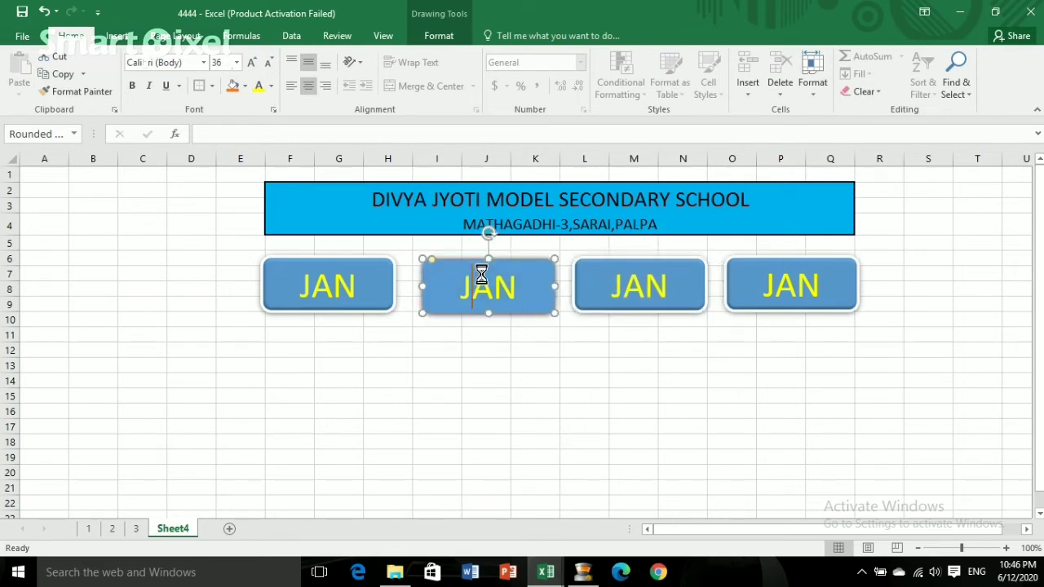
{"action": "left_click_drag", "start_coordinate": [466, 266], "coordinate": [458, 266]}
{"action": "key", "text": "Escape"}
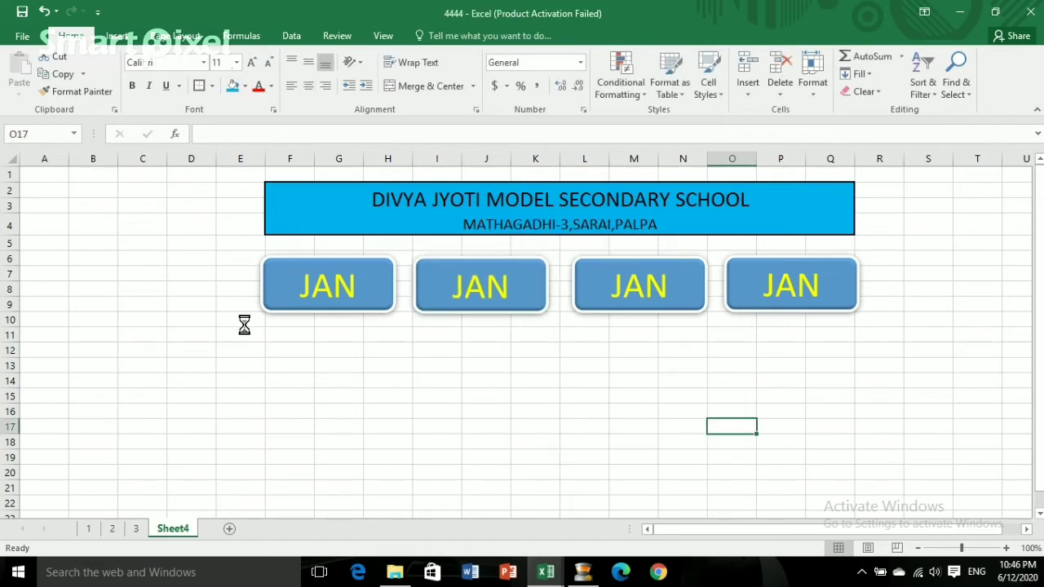
{"action": "left_click", "coordinate": [307, 289]}
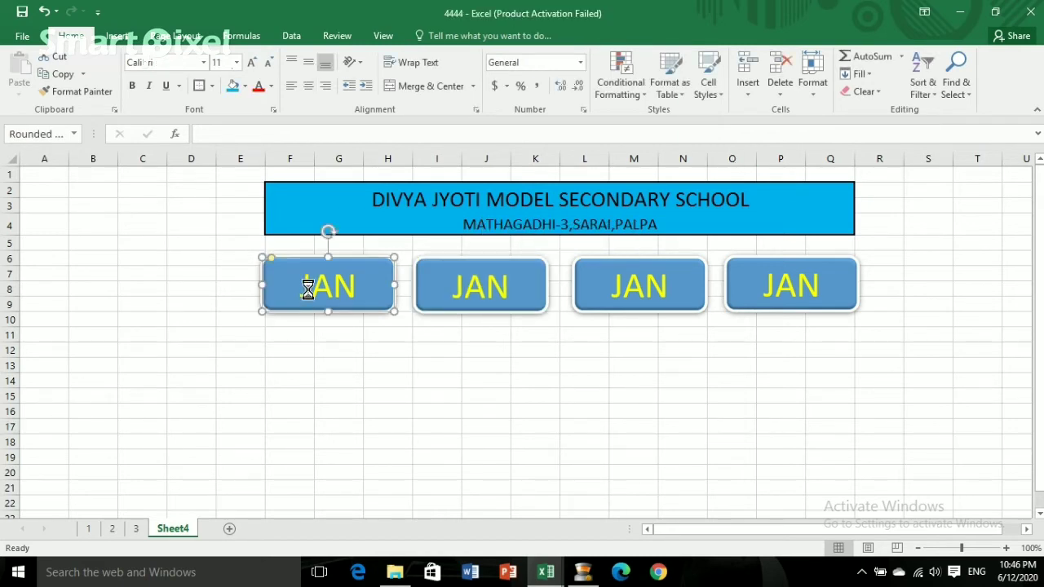
{"action": "left_click", "coordinate": [499, 285], "text": "ctrl"}
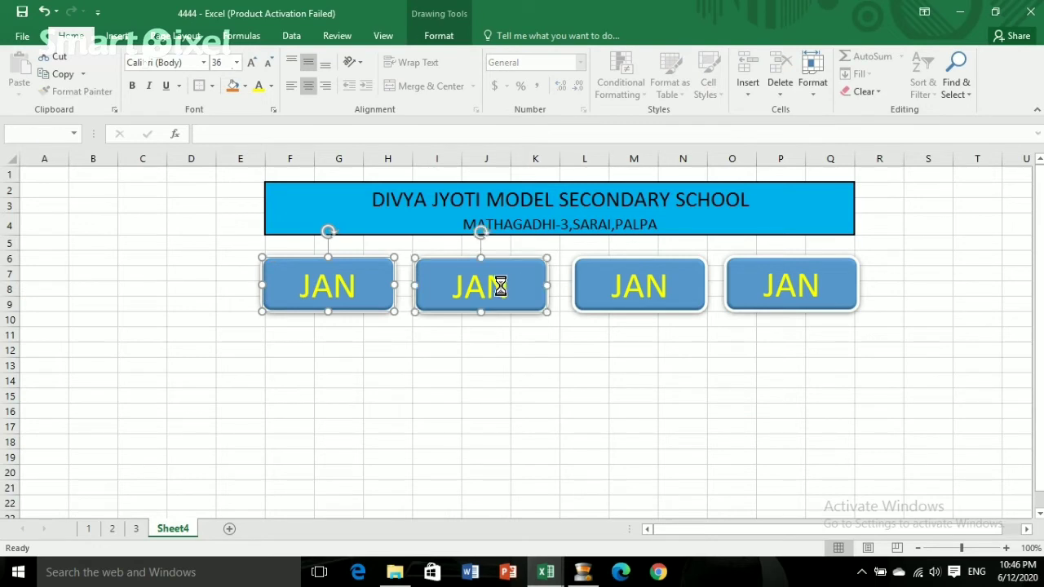
{"action": "left_click", "coordinate": [657, 285], "text": "ctrl"}
Step: Copy all four JAN buttons into the third row, completing a 4-by-3 grid
{"action": "left_click", "coordinate": [788, 284], "text": "ctrl"}
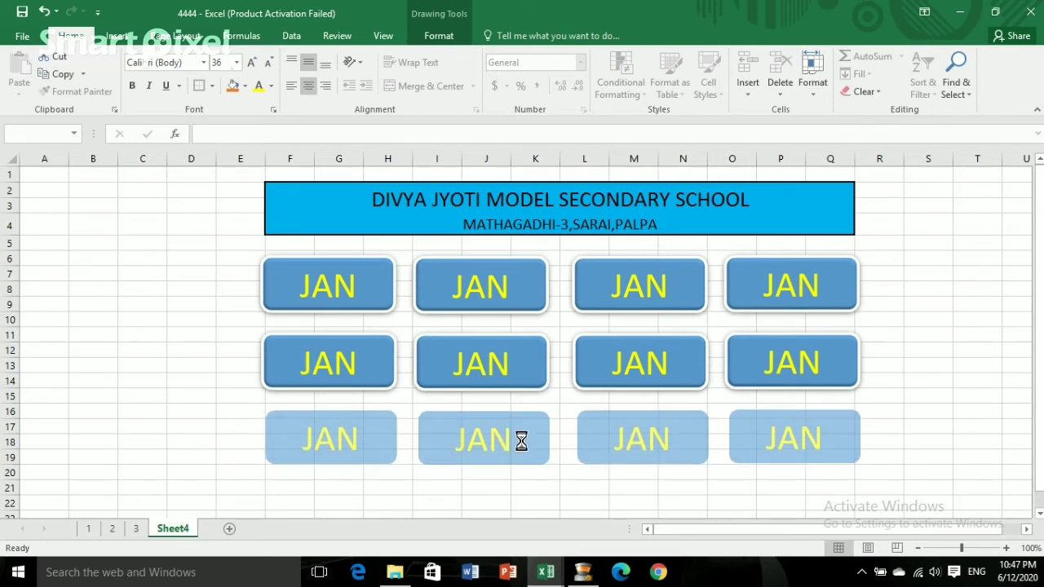
{"action": "left_click_drag", "start_coordinate": [520, 452], "coordinate": [520, 441]}
{"action": "left_click", "coordinate": [887, 382]}
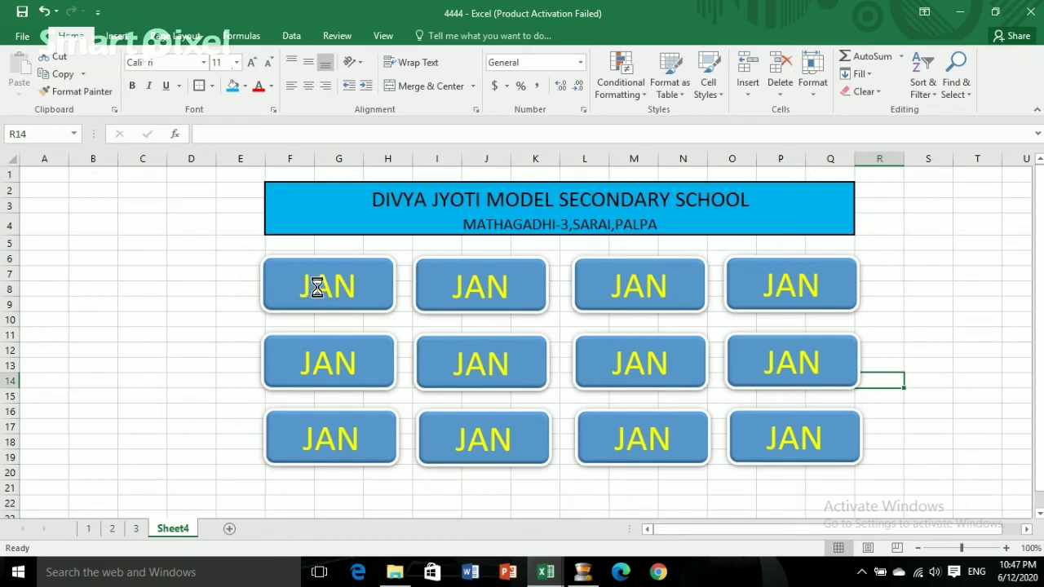
Step: Change the second button's label from JAN to FEB
{"action": "left_click", "coordinate": [505, 289]}
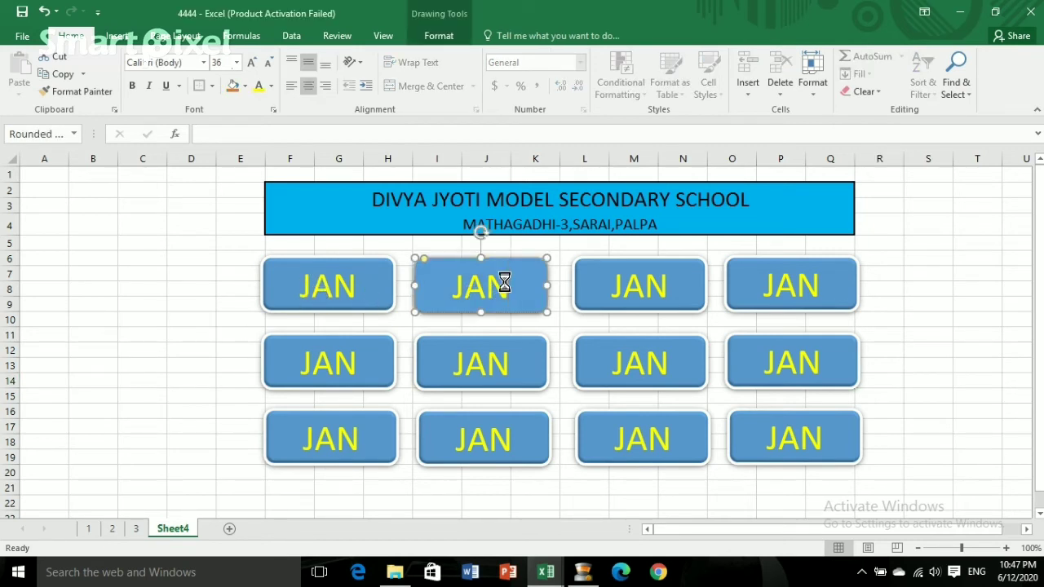
{"action": "key", "text": "BackSpace"}
{"action": "type", "text": "F"}
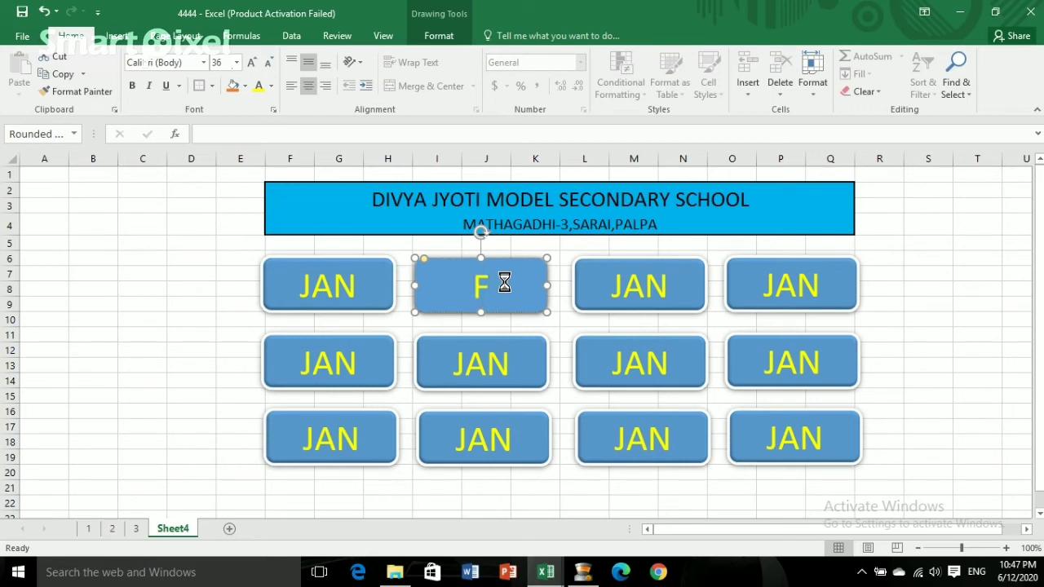
{"action": "type", "text": "EB"}
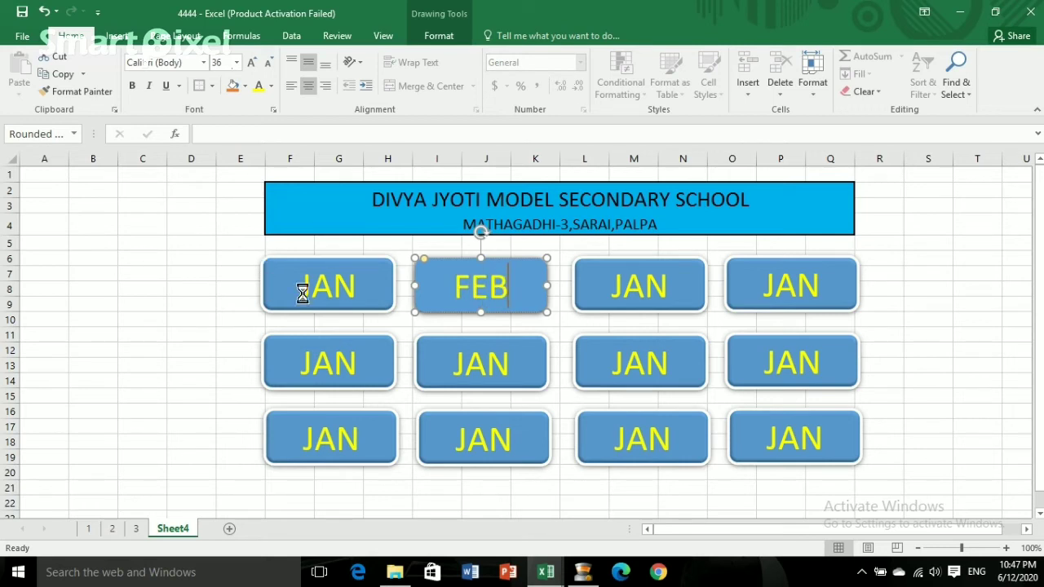
Step: Relabel the last two bottom-row buttons NOV and DEC
{"action": "left_click", "coordinate": [669, 285]}
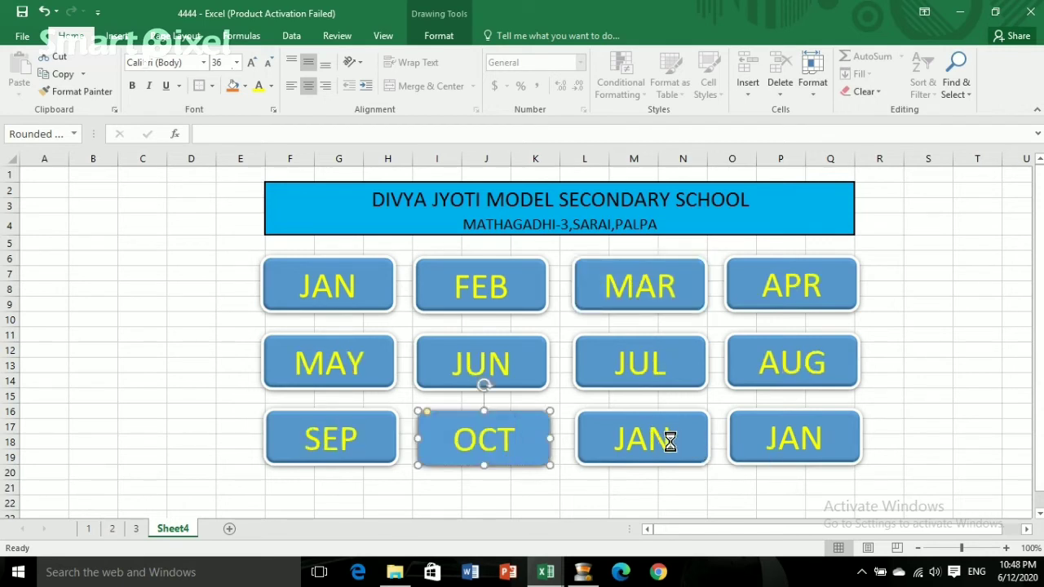
{"action": "left_click", "coordinate": [669, 441]}
{"action": "key", "text": "BackSpace"}
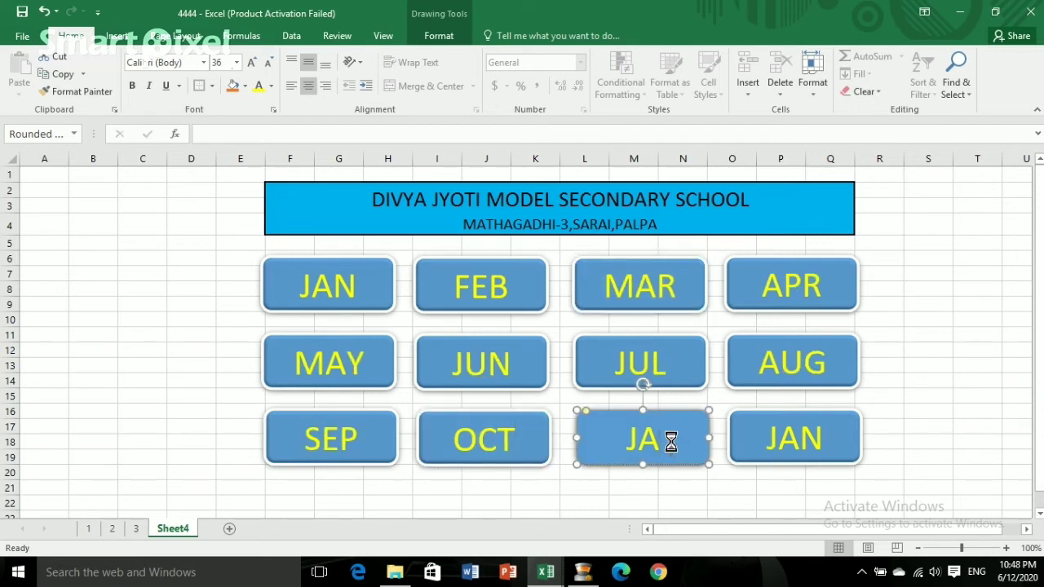
{"action": "key", "text": "BackSpace"}
{"action": "type", "text": "N"}
{"action": "type", "text": "OV"}
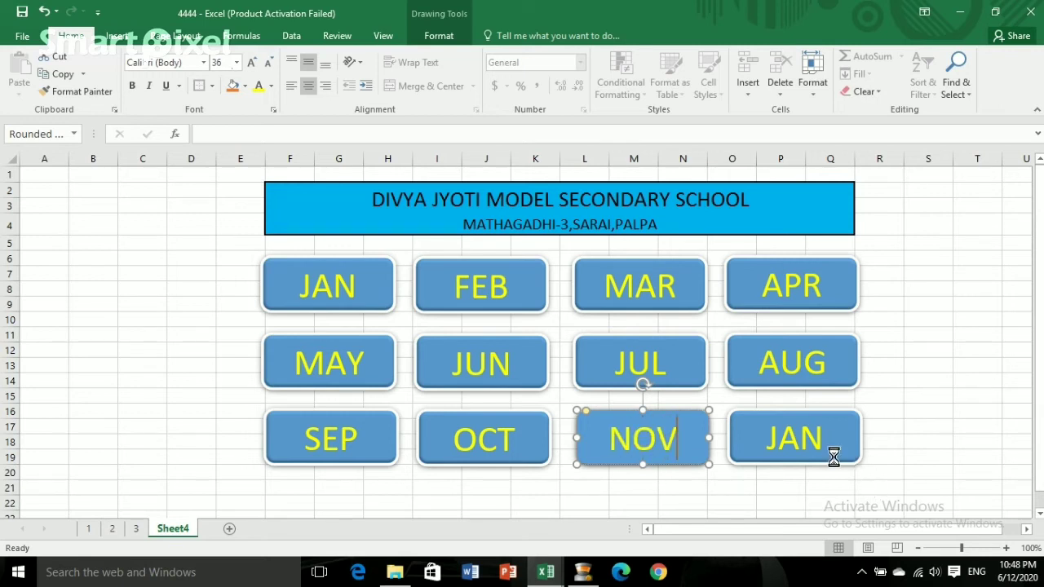
{"action": "left_click", "coordinate": [822, 439]}
{"action": "key", "text": "BackSpace"}
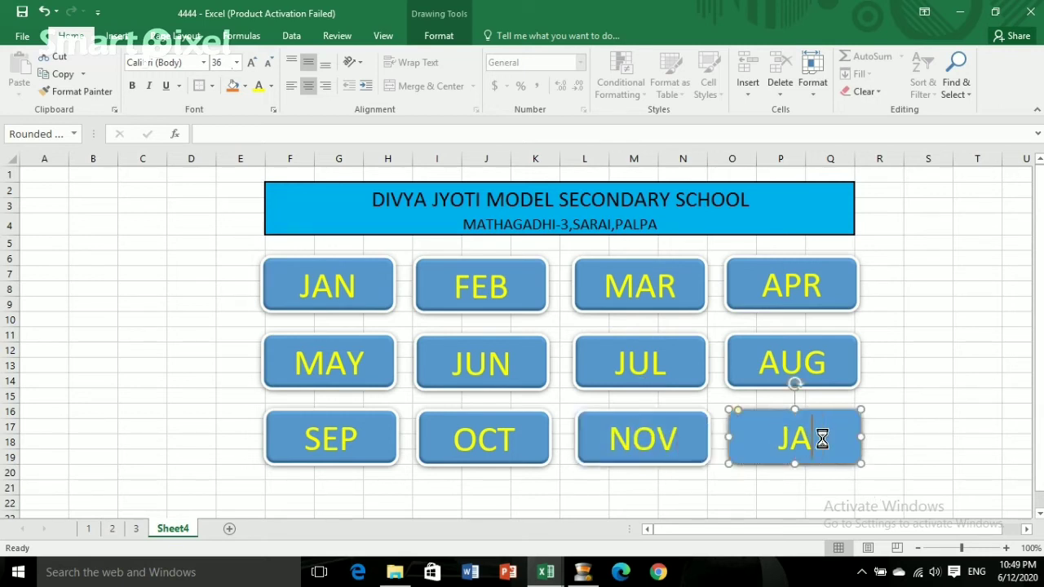
{"action": "key", "text": "BackSpace"}
{"action": "type", "text": "D"}
{"action": "type", "text": "EC"}
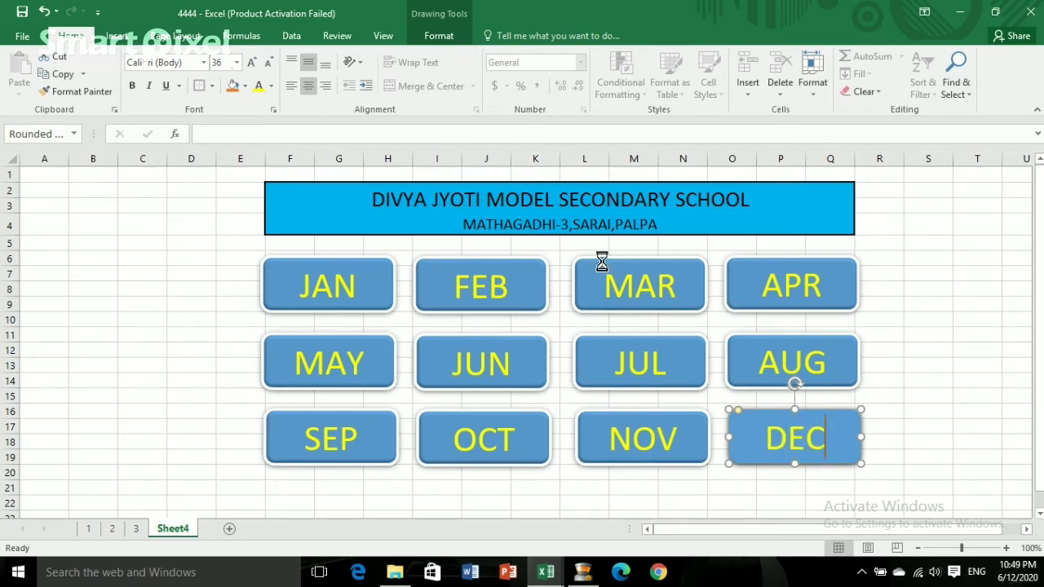
{"action": "left_click", "coordinate": [903, 443]}
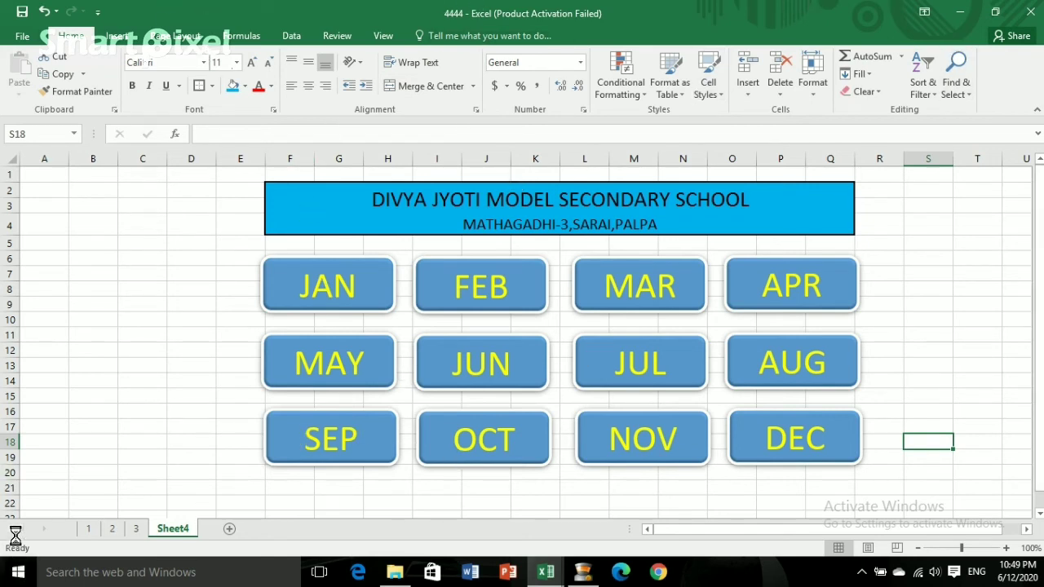
{"action": "left_click", "coordinate": [328, 291]}
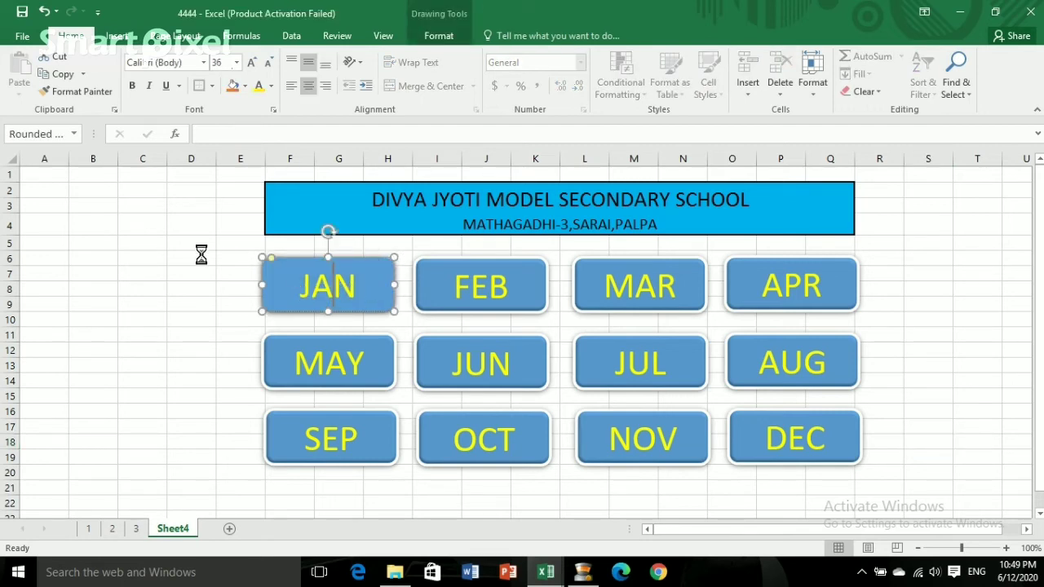
{"action": "right_click", "coordinate": [303, 283]}
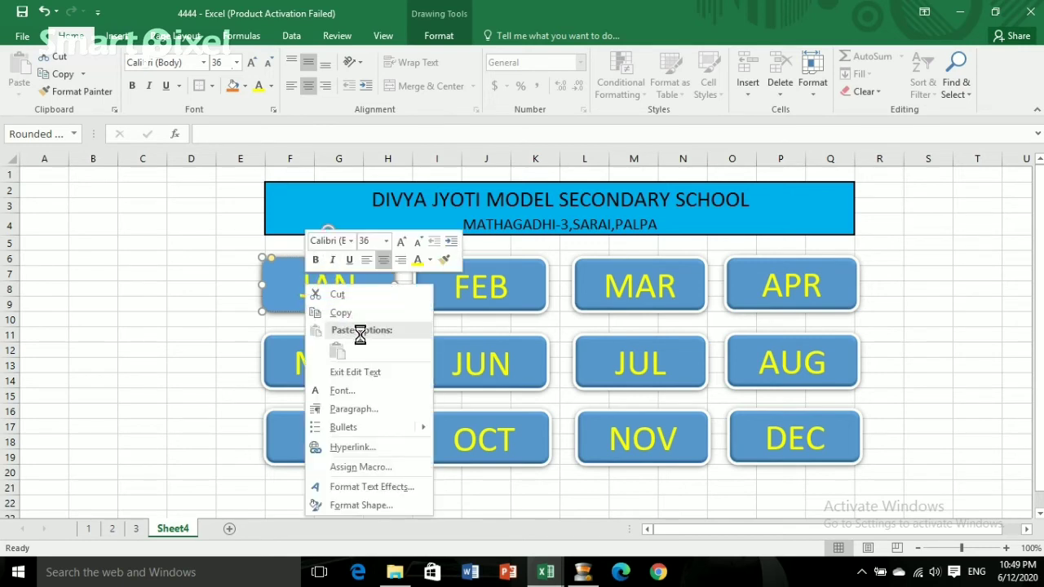
{"action": "left_click", "coordinate": [362, 448]}
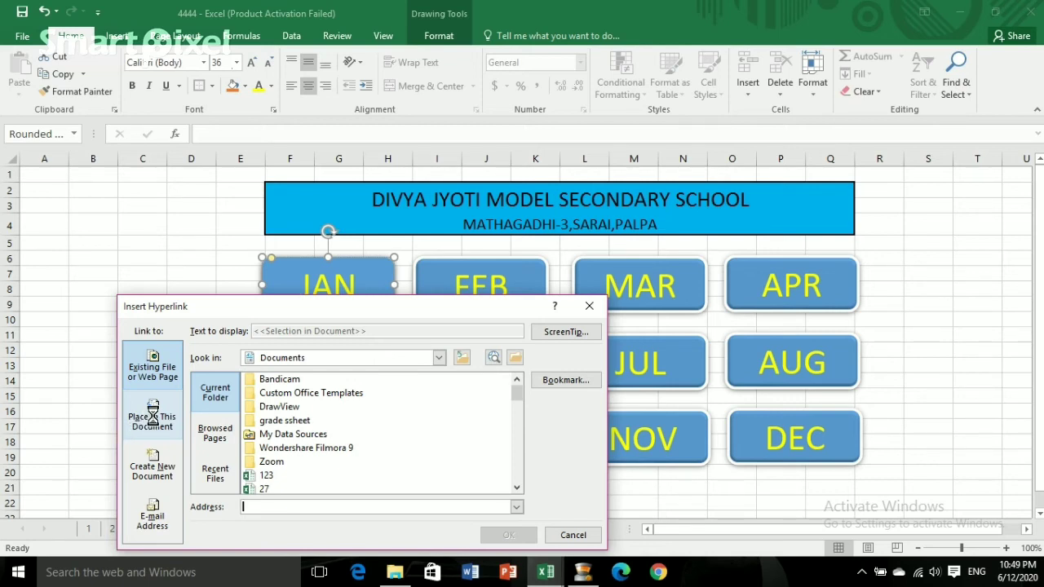
{"action": "left_click", "coordinate": [153, 415]}
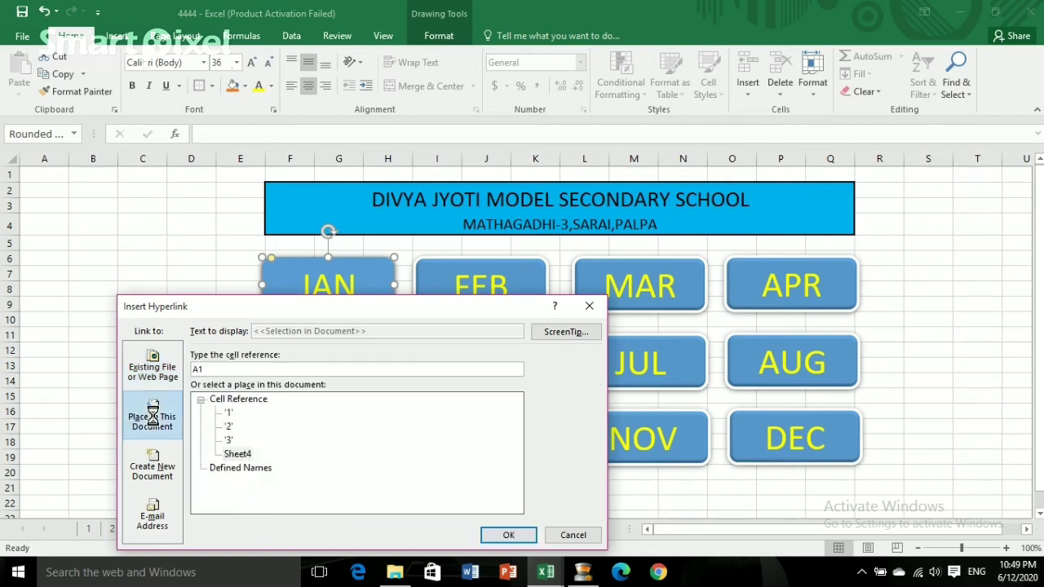
{"action": "left_click", "coordinate": [228, 413]}
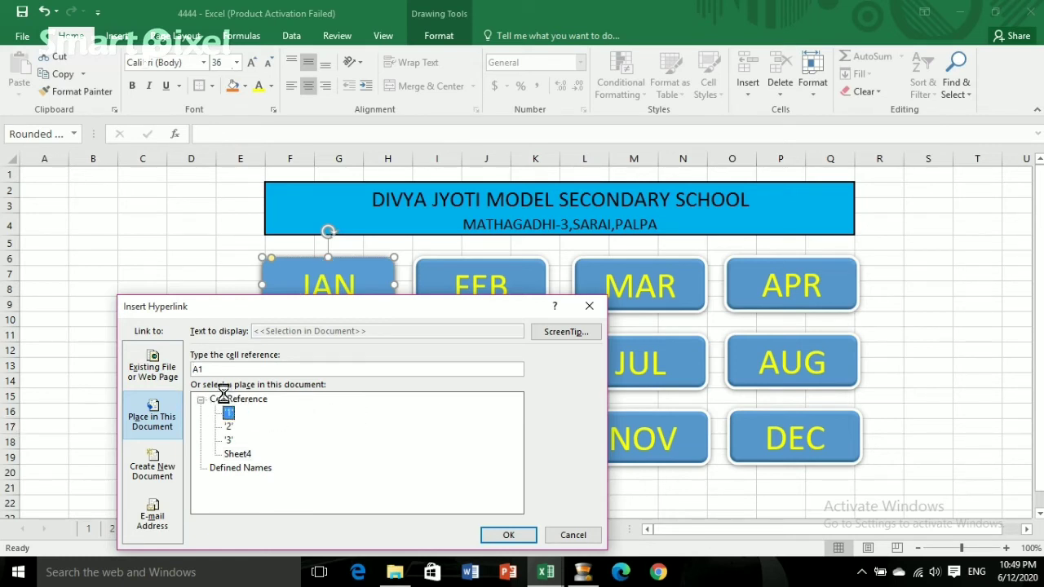
{"action": "left_click", "coordinate": [512, 535]}
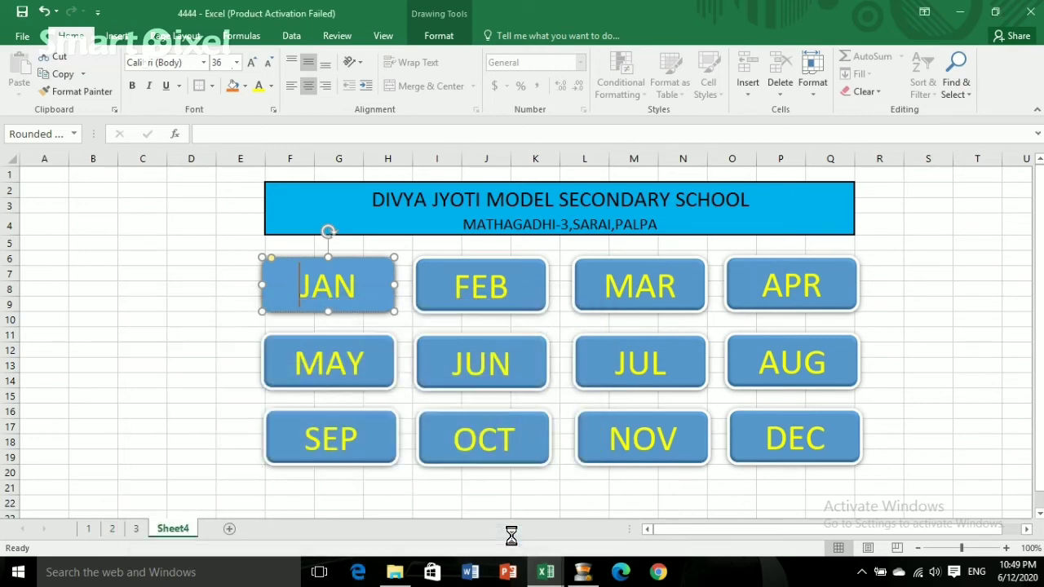
Step: Hyperlink the FEB button to cell A1 on sheet '2' of this workbook
{"action": "left_click", "coordinate": [474, 289]}
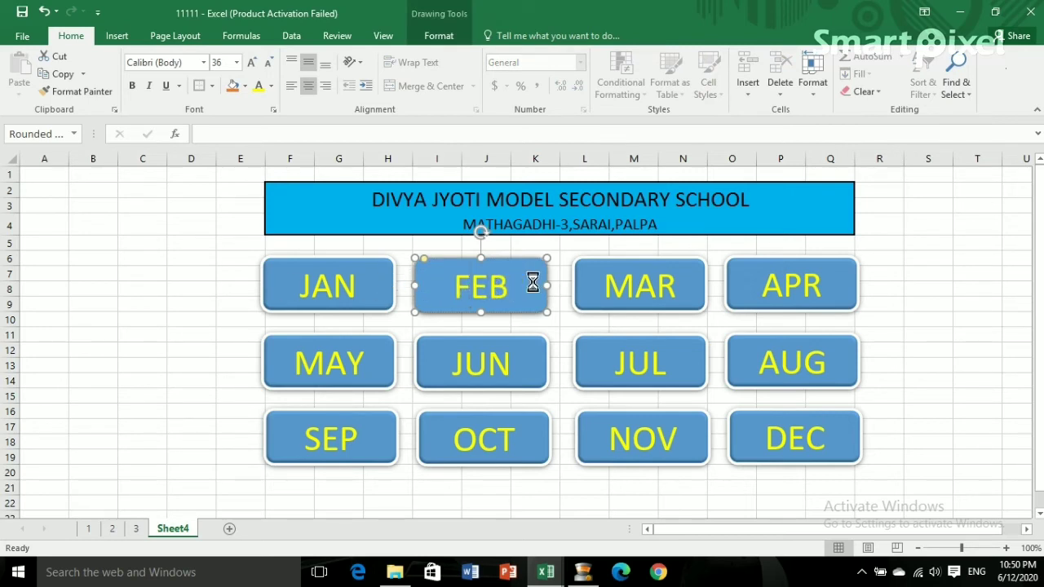
{"action": "right_click", "coordinate": [507, 283]}
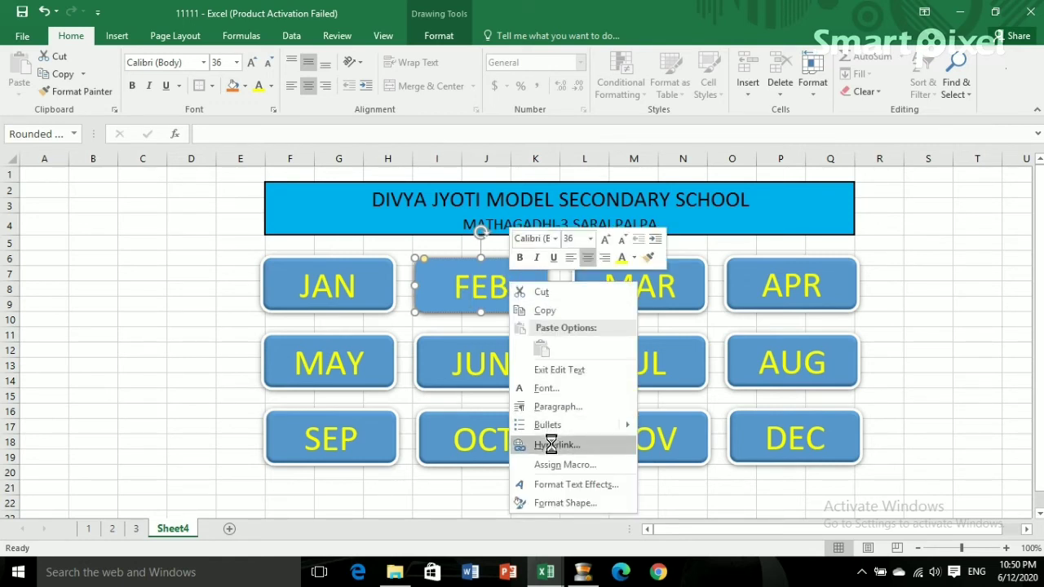
{"action": "left_click", "coordinate": [551, 444]}
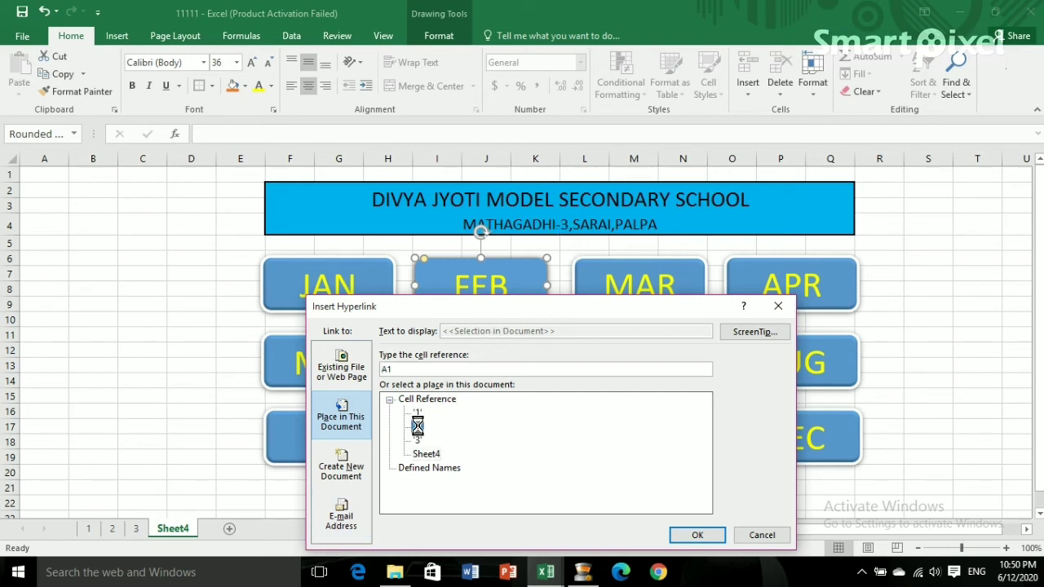
{"action": "left_click", "coordinate": [692, 535]}
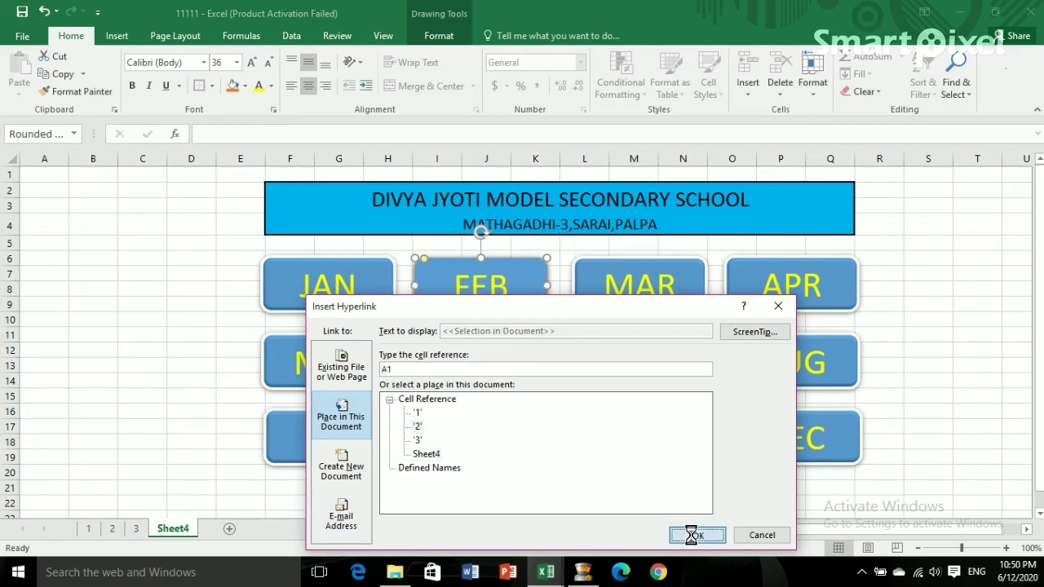
{"action": "left_click", "coordinate": [894, 335]}
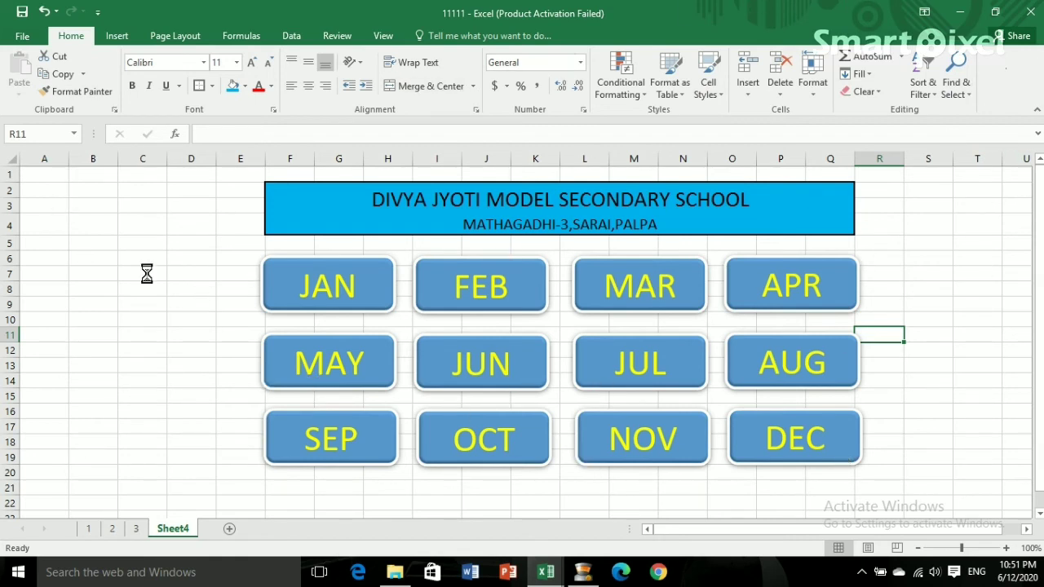
Step: Follow the JAN link to sheet '1' and start editing the Attendence sheet title banner
{"action": "left_click", "coordinate": [315, 287]}
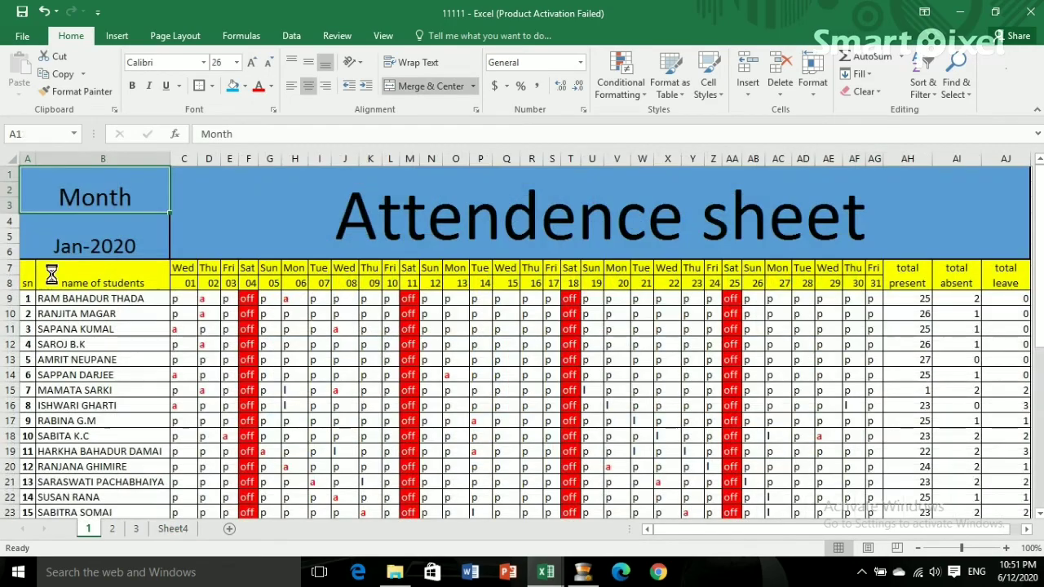
{"action": "scroll", "coordinate": [391, 348], "scroll_direction": "down", "scroll_amount": 3}
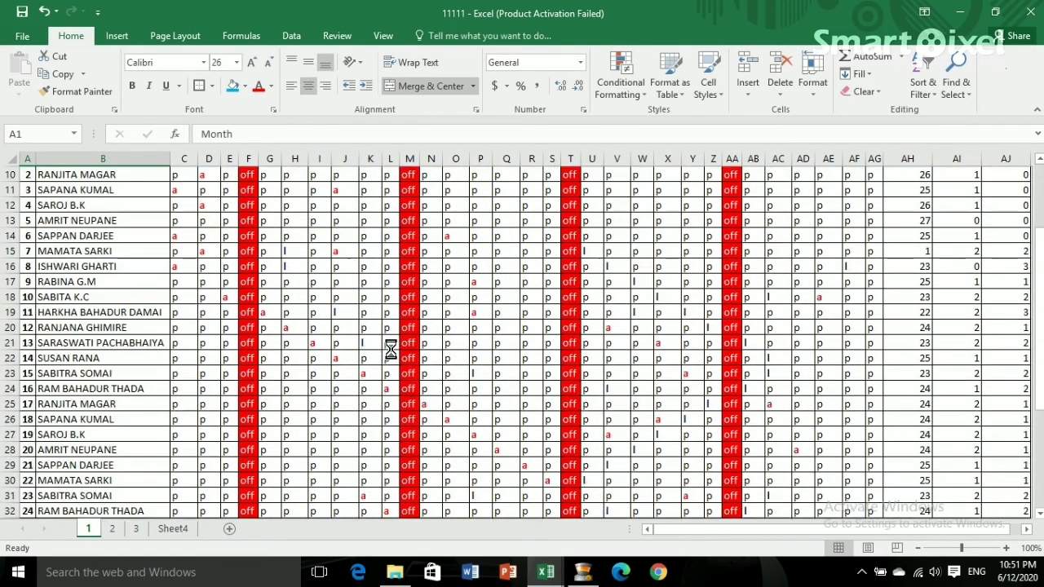
{"action": "scroll", "coordinate": [390, 348], "scroll_direction": "down", "scroll_amount": 4}
{"action": "scroll", "coordinate": [391, 348], "scroll_direction": "down", "scroll_amount": 5}
{"action": "scroll", "coordinate": [390, 348], "scroll_direction": "up", "scroll_amount": 6}
{"action": "scroll", "coordinate": [390, 348], "scroll_direction": "up", "scroll_amount": 6}
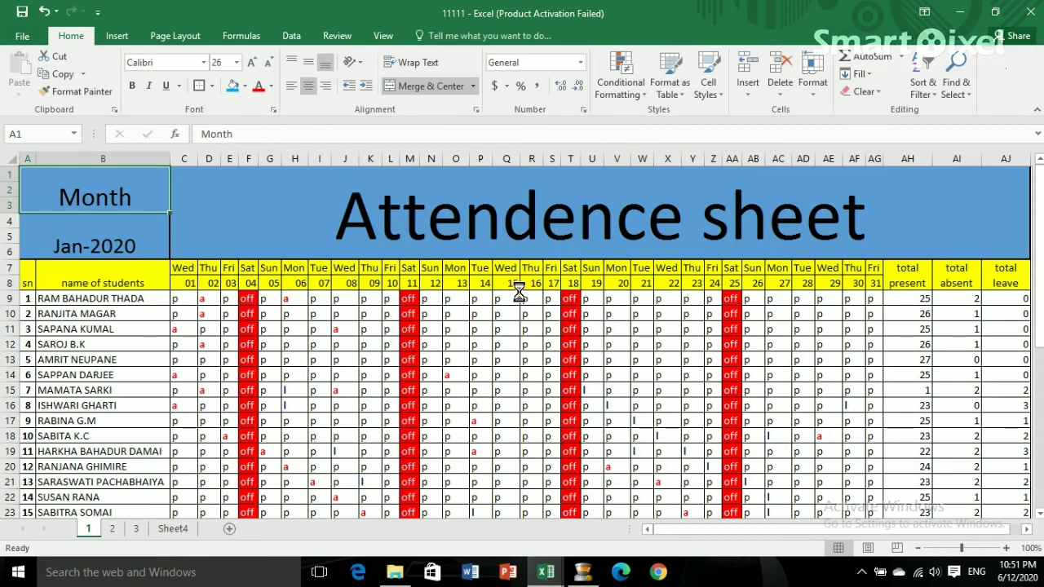
{"action": "left_click", "coordinate": [214, 204]}
{"action": "double_click", "coordinate": [214, 203]}
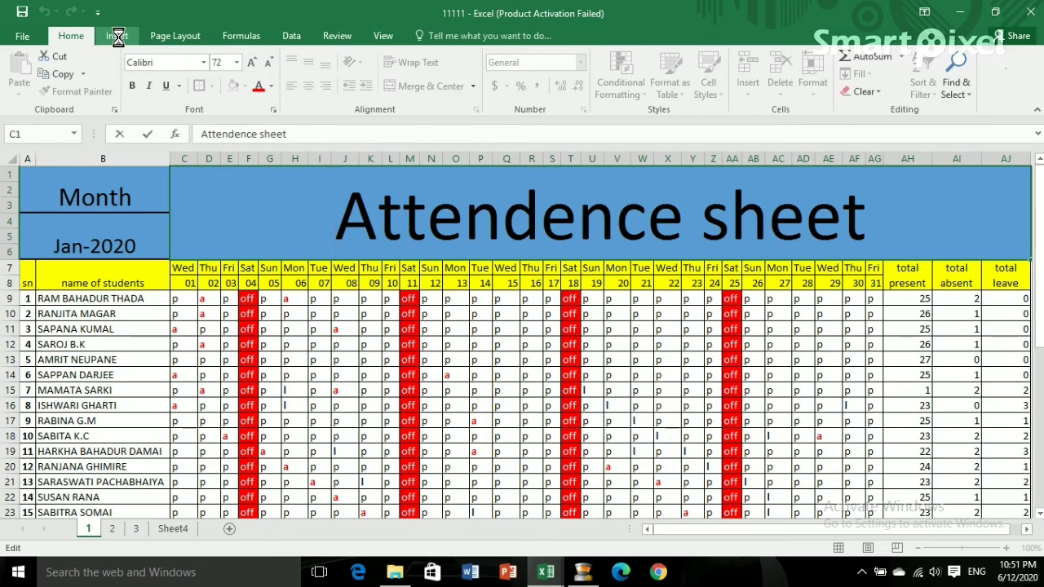
Step: Insert the green home icon from Saved Pictures onto the January sheet
{"action": "left_click", "coordinate": [118, 36]}
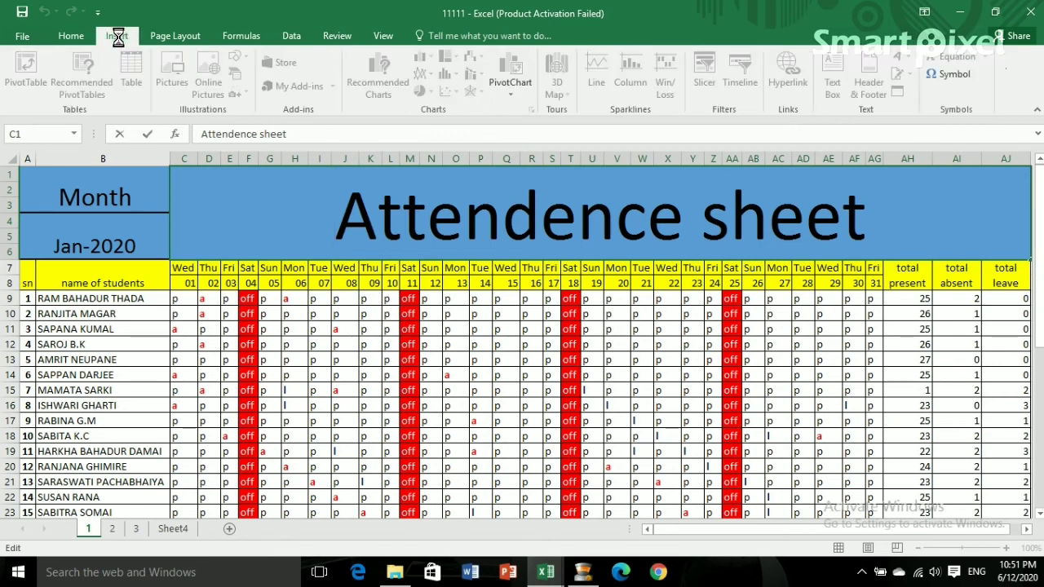
{"action": "left_click", "coordinate": [409, 403]}
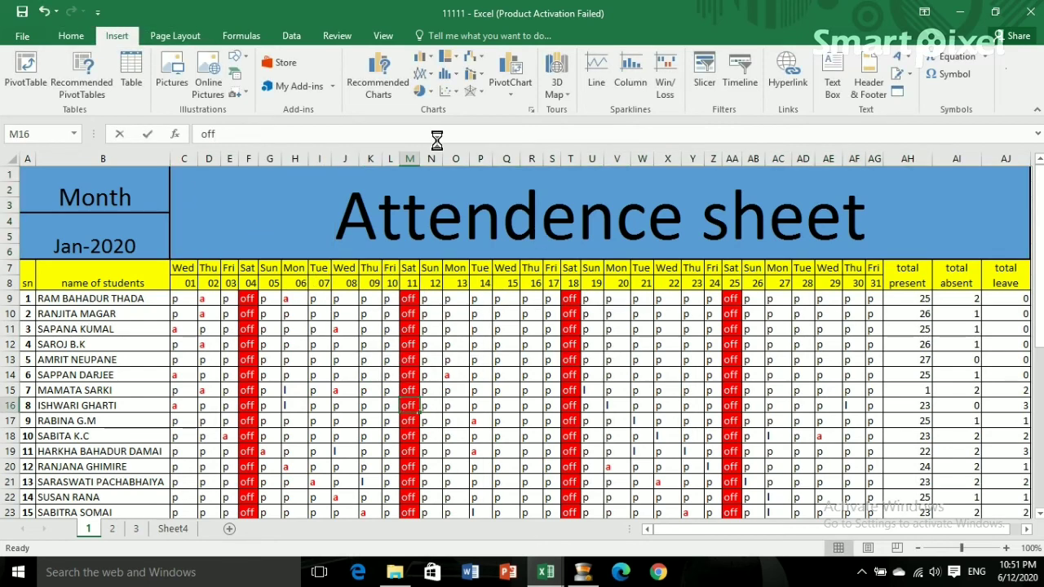
{"action": "left_click", "coordinate": [907, 315]}
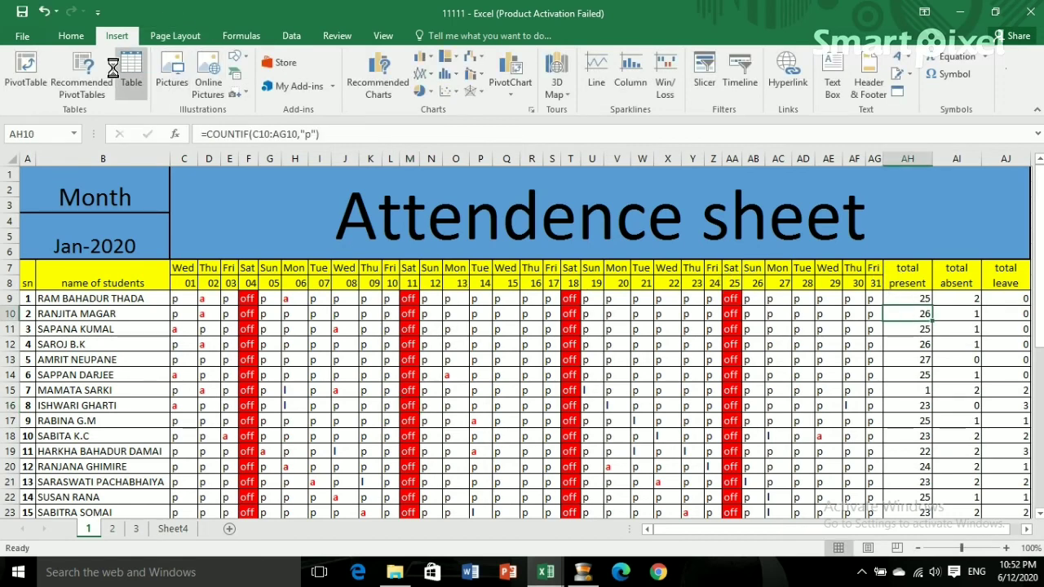
{"action": "left_click", "coordinate": [172, 73]}
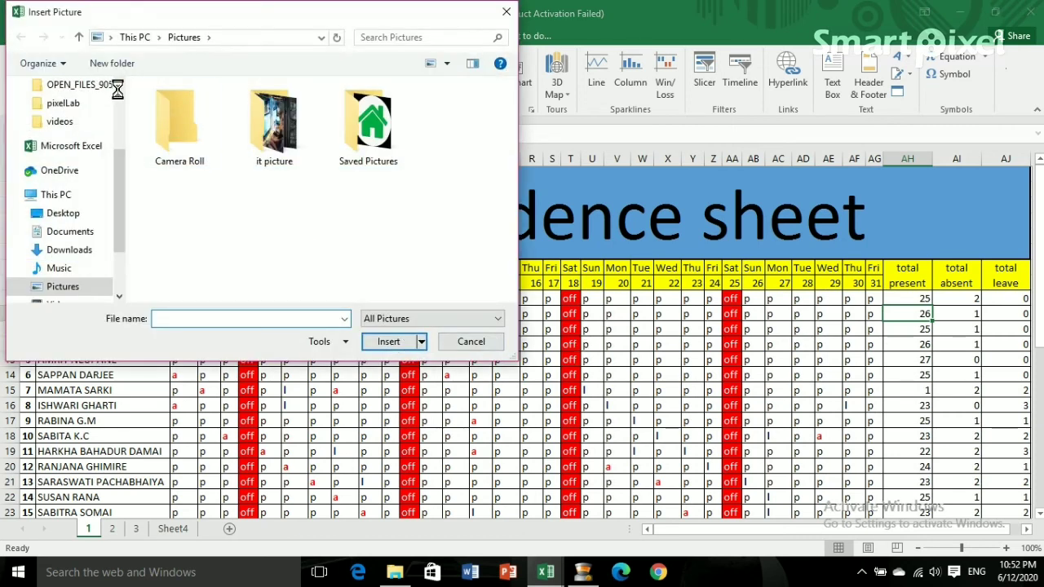
{"action": "mouse_move", "coordinate": [73, 188]}
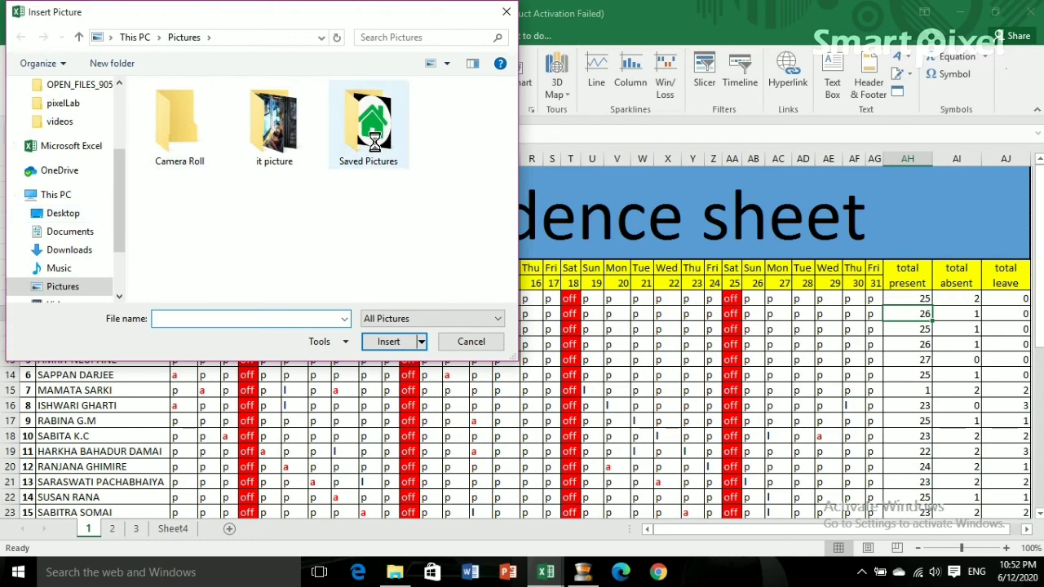
{"action": "left_click", "coordinate": [375, 140]}
{"action": "double_click", "coordinate": [375, 141]}
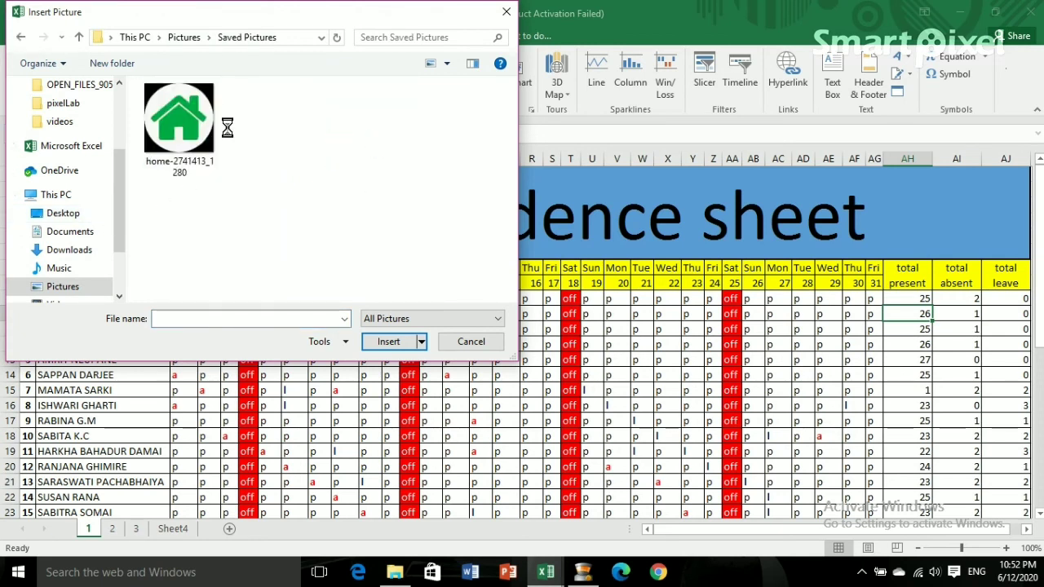
{"action": "double_click", "coordinate": [173, 135]}
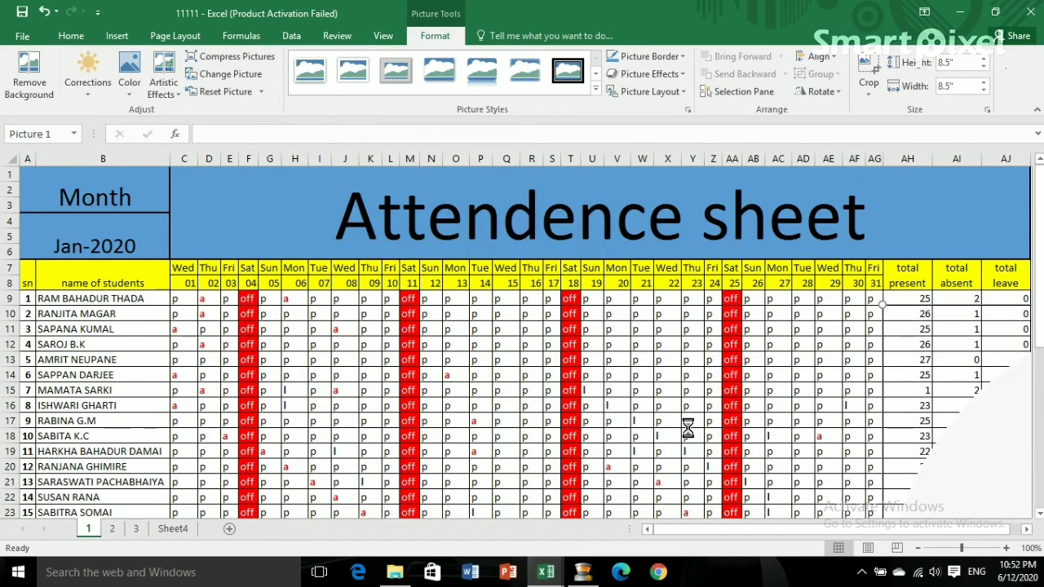
Step: Shrink the house picture to about 1.07" by 0.96"
{"action": "scroll", "coordinate": [687, 424], "scroll_direction": "down", "scroll_amount": 7}
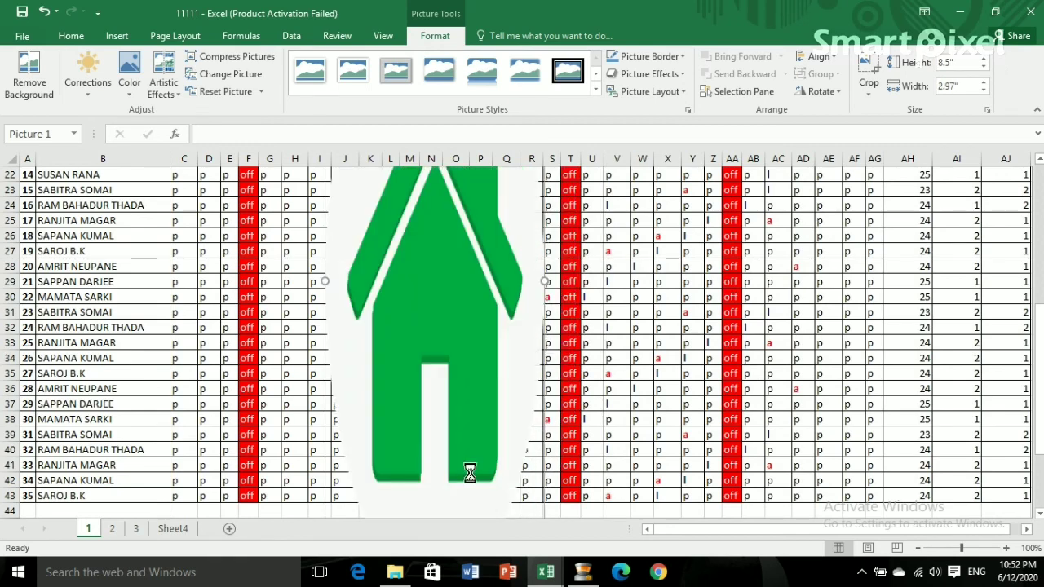
{"action": "scroll", "coordinate": [470, 468], "scroll_direction": "down", "scroll_amount": 2}
{"action": "scroll", "coordinate": [470, 465], "scroll_direction": "down", "scroll_amount": 2}
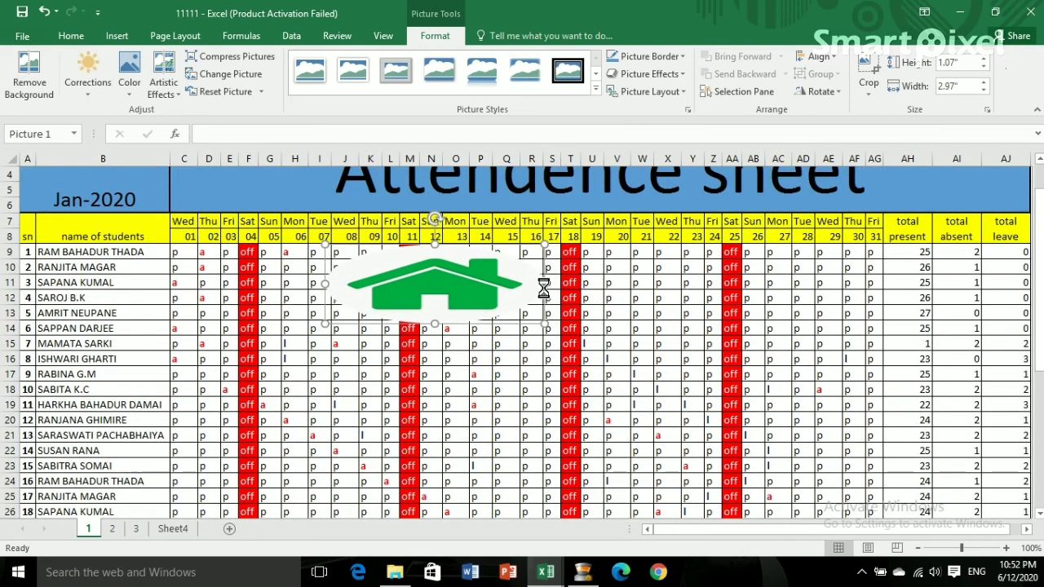
{"action": "left_click_drag", "start_coordinate": [545, 287], "coordinate": [380, 287]}
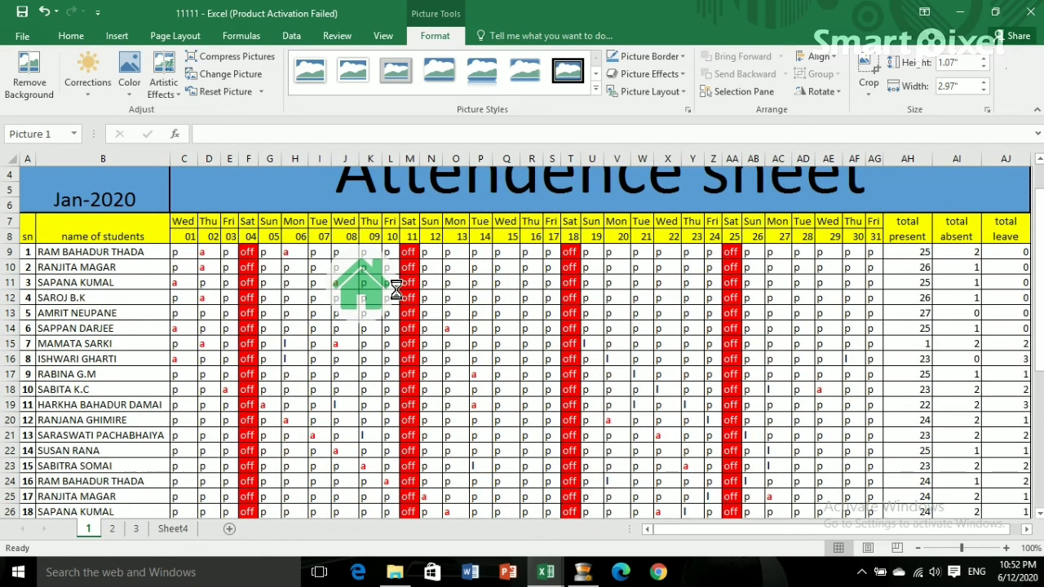
{"action": "left_click_drag", "start_coordinate": [363, 284], "coordinate": [281, 211]}
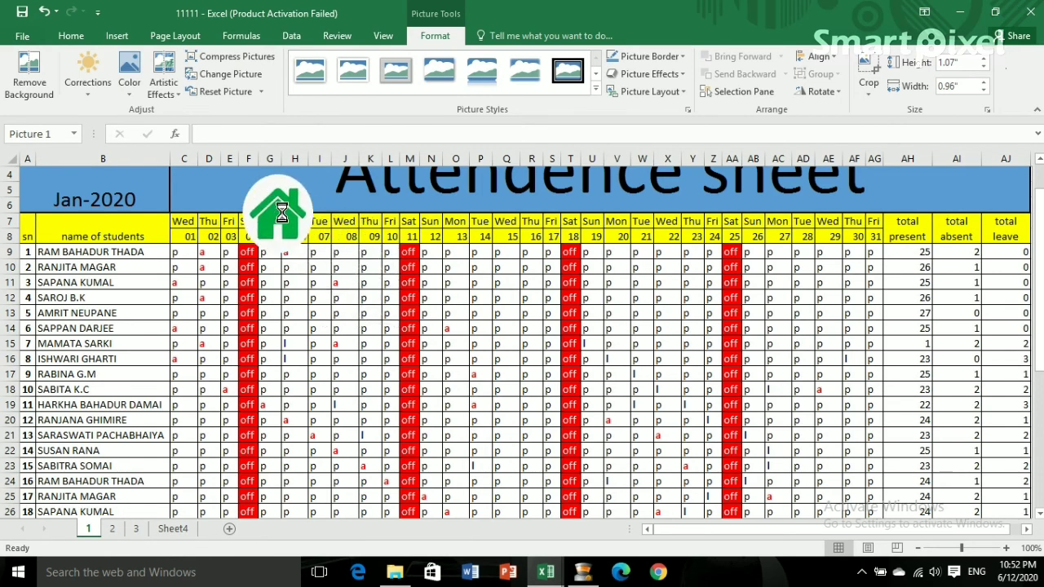
Step: Move the small house icon into the blue January header, left of the Month title
{"action": "scroll", "coordinate": [281, 210], "scroll_direction": "up", "scroll_amount": 1}
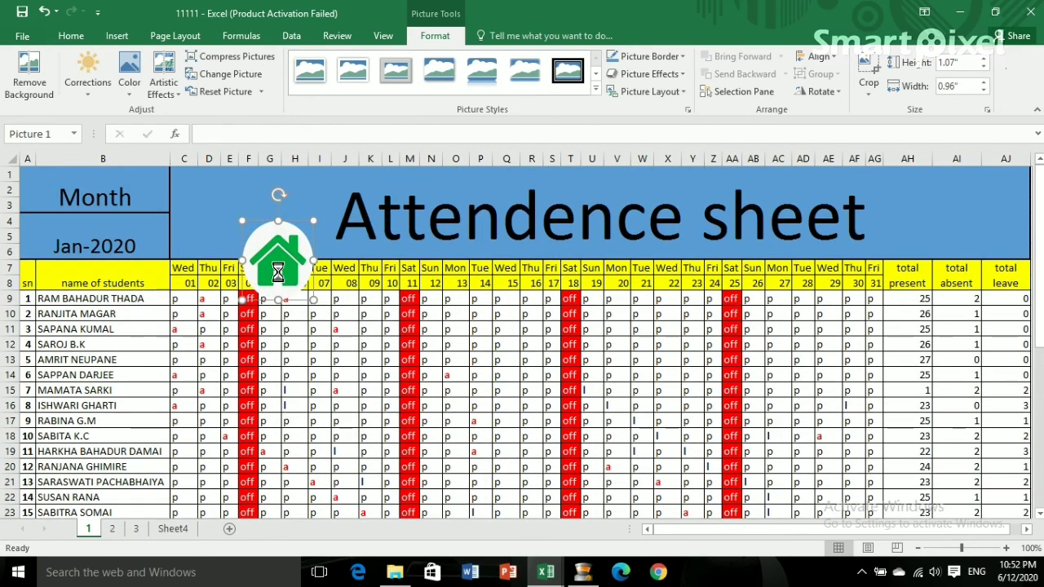
{"action": "left_click_drag", "start_coordinate": [278, 269], "coordinate": [244, 225]}
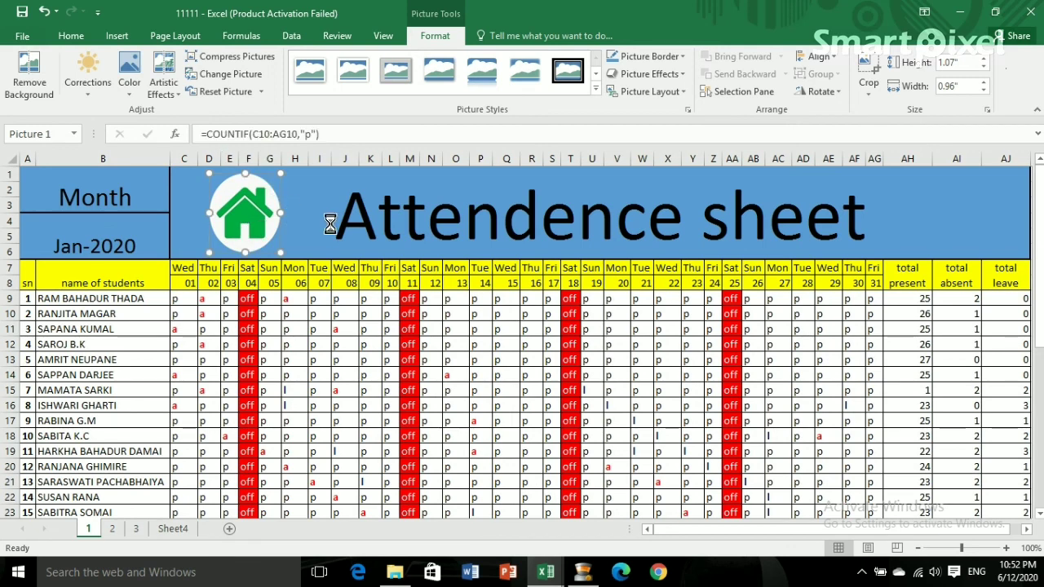
{"action": "left_click", "coordinate": [330, 220]}
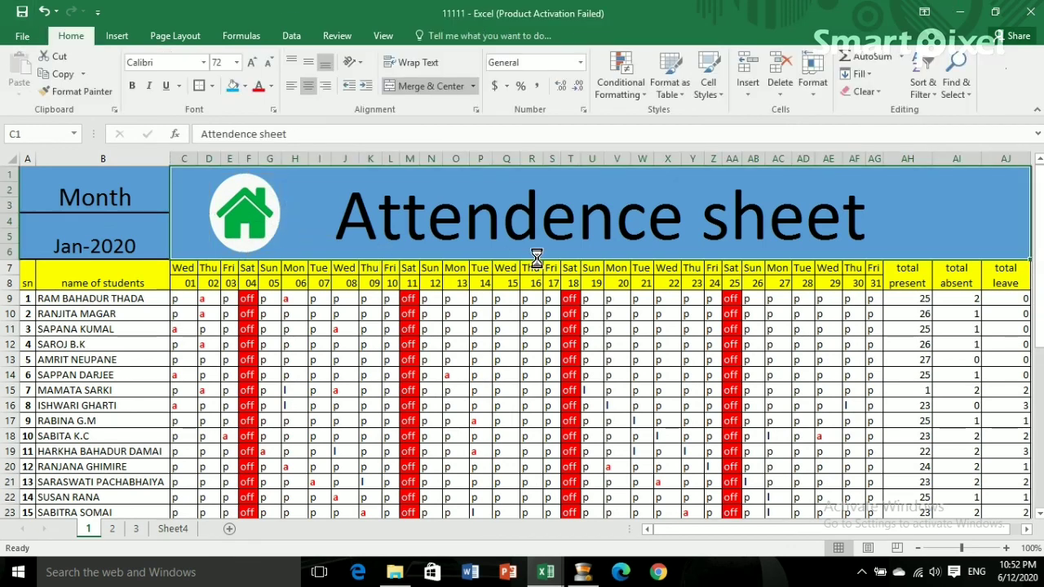
Step: Hyperlink the house icon to Sheet4, then follow it back to the month-button menu
{"action": "left_click", "coordinate": [244, 214]}
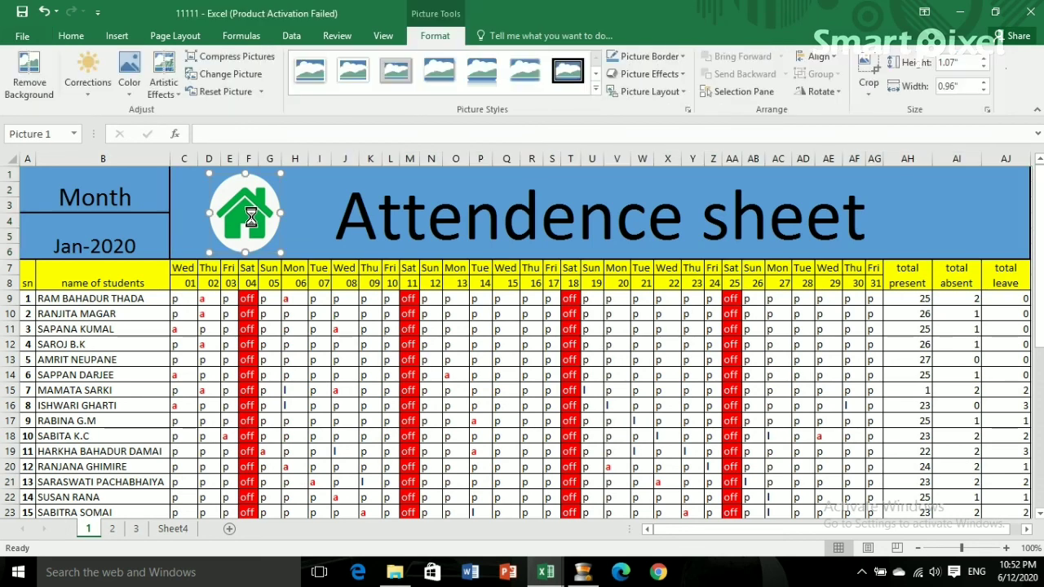
{"action": "right_click", "coordinate": [241, 214]}
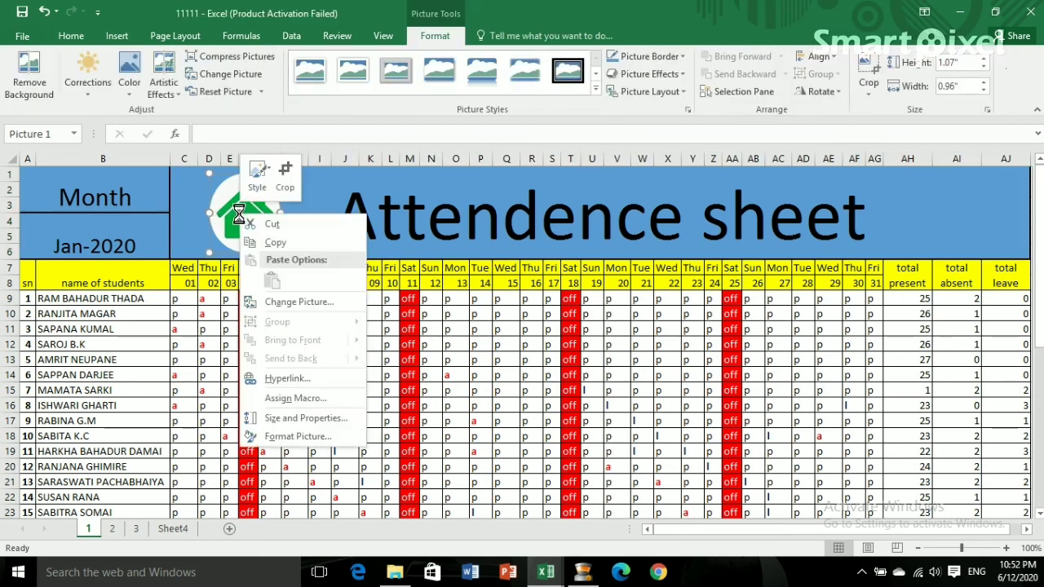
{"action": "left_click", "coordinate": [286, 377]}
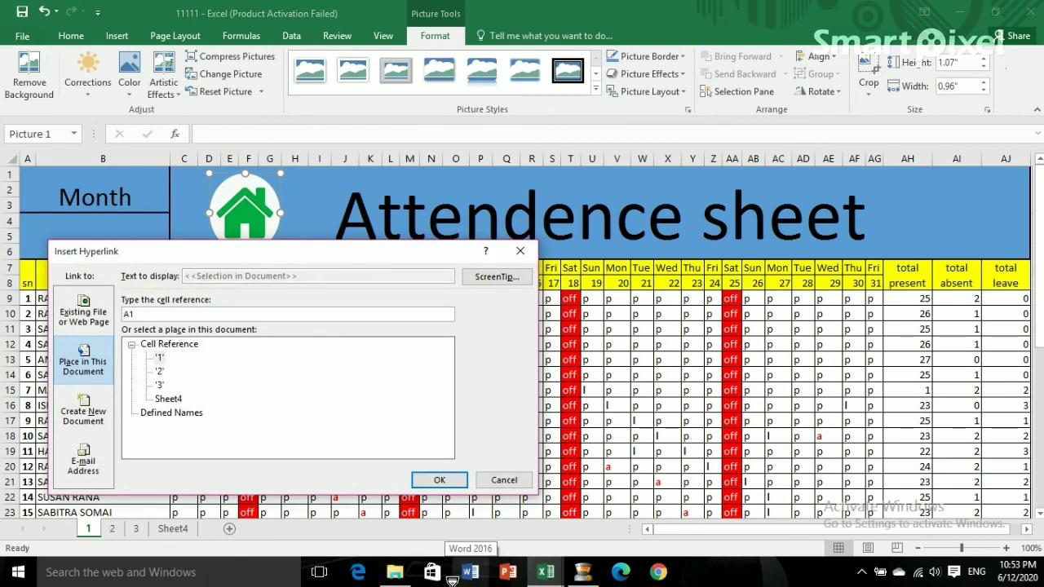
{"action": "left_click", "coordinate": [452, 580]}
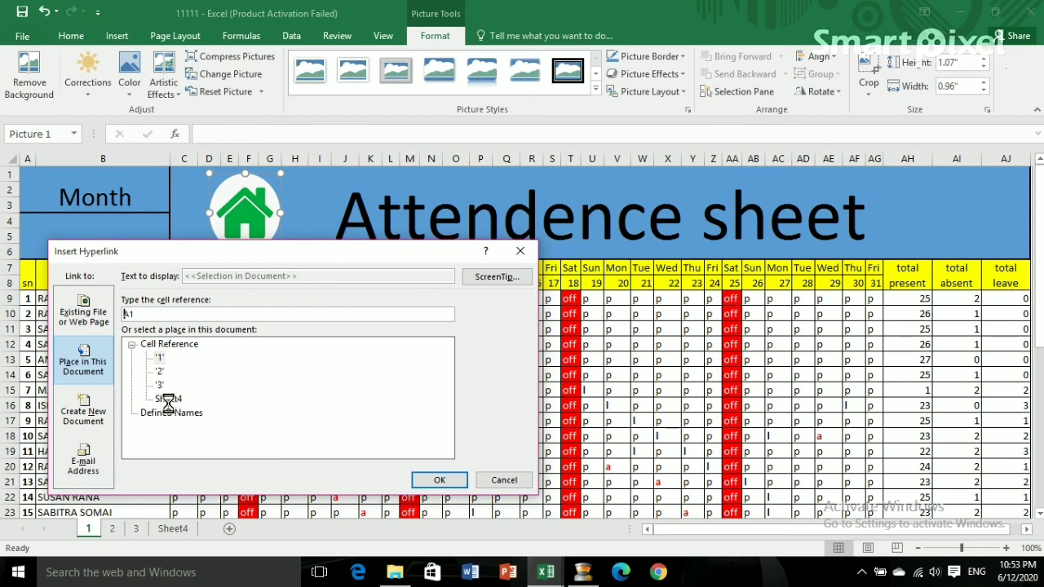
{"action": "left_click", "coordinate": [168, 399]}
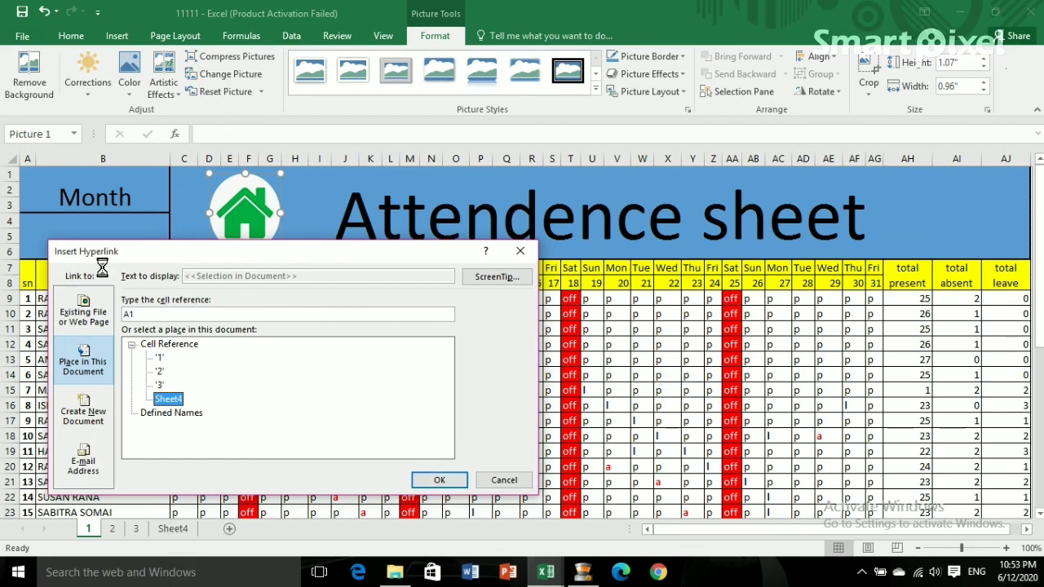
{"action": "left_click", "coordinate": [440, 479]}
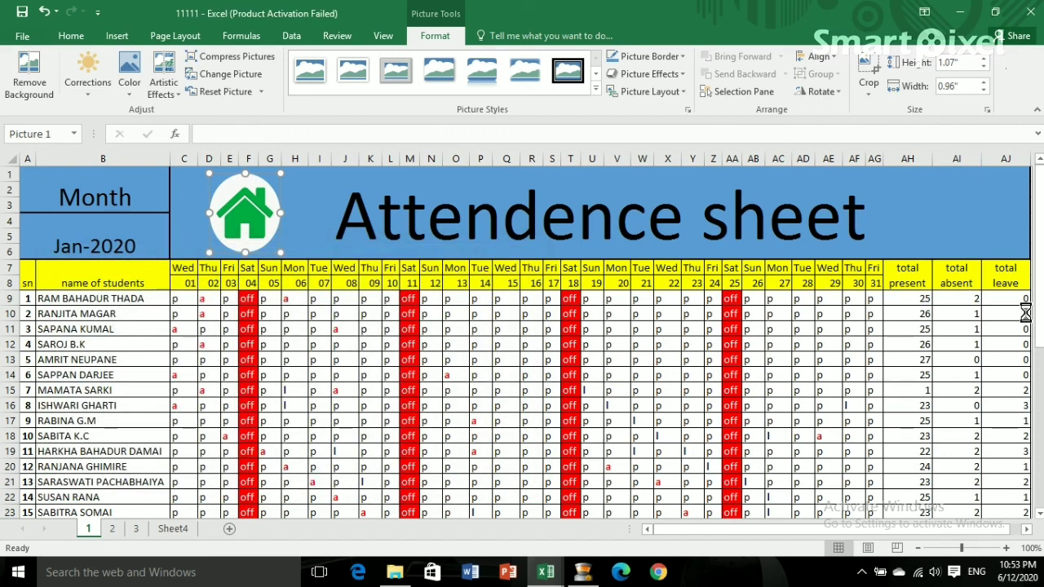
{"action": "left_click", "coordinate": [1018, 201]}
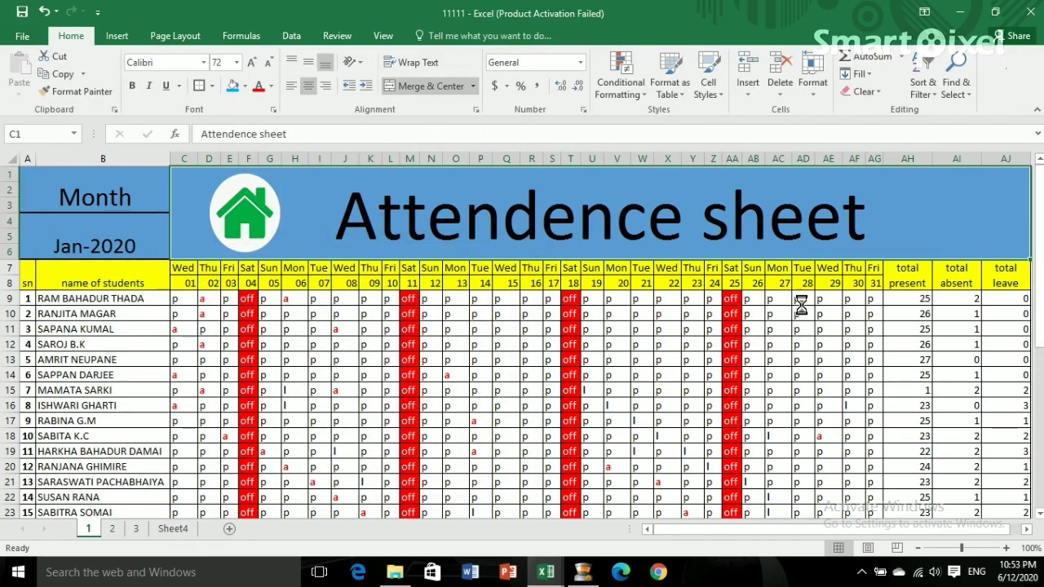
{"action": "left_click", "coordinate": [246, 214]}
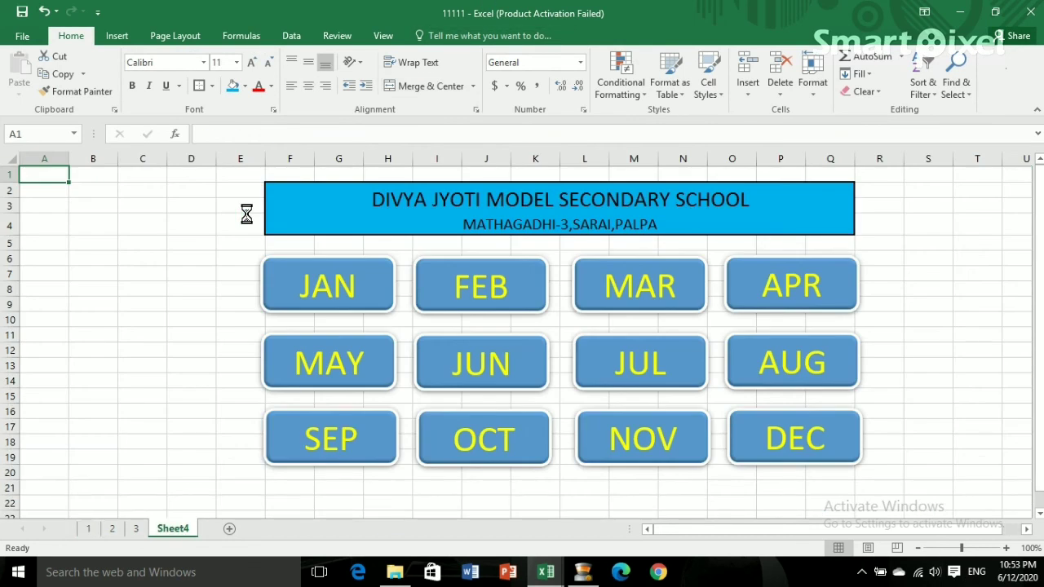